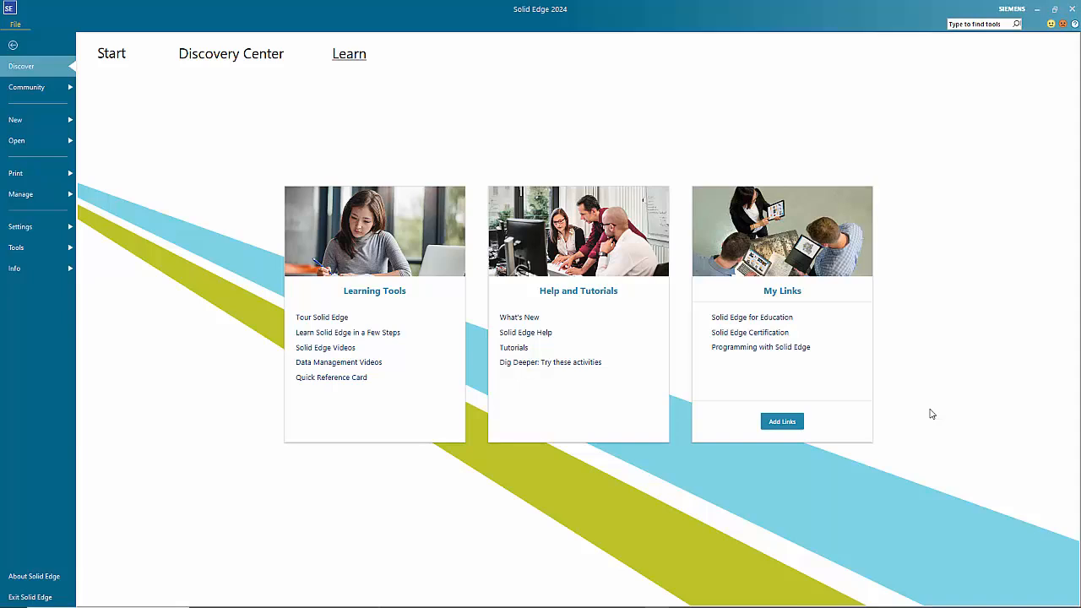
Open the Inventor part toolholder.ipt using the iso metric part.par template
key("ctrl+o")
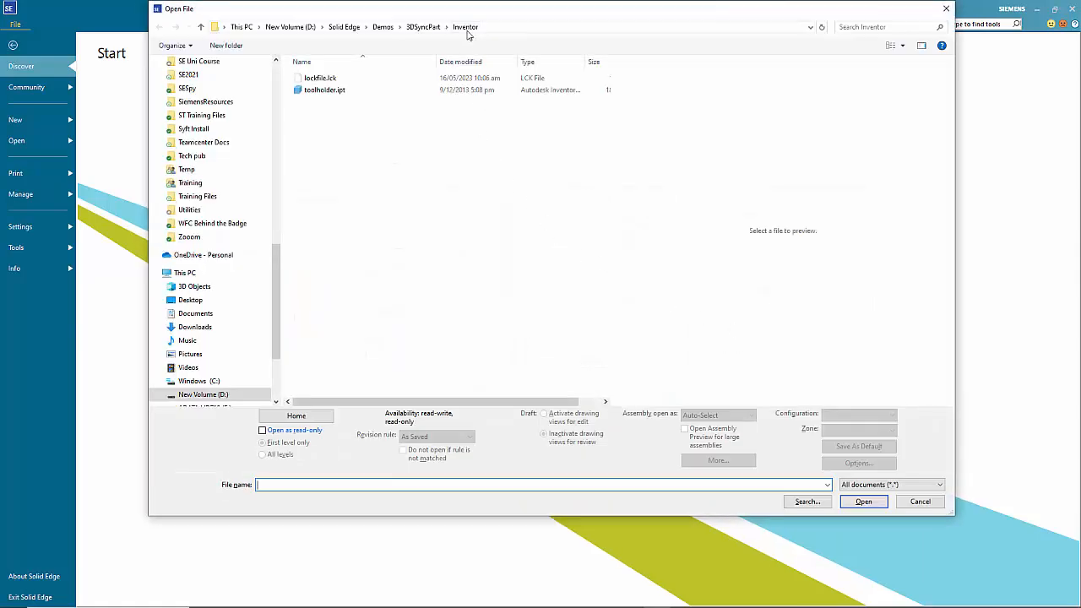
double_click(324, 89)
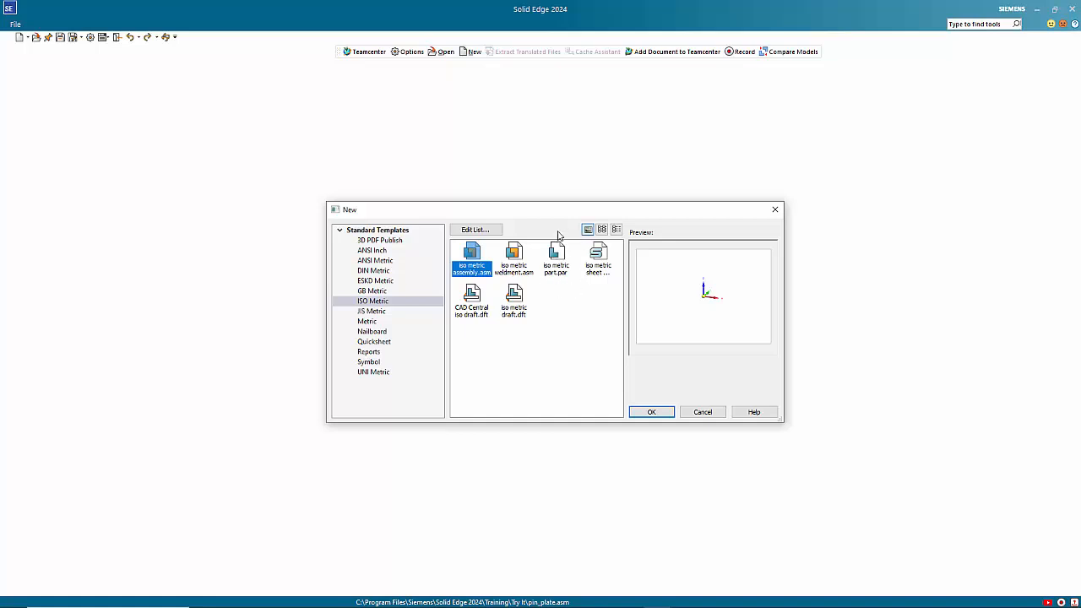
double_click(557, 260)
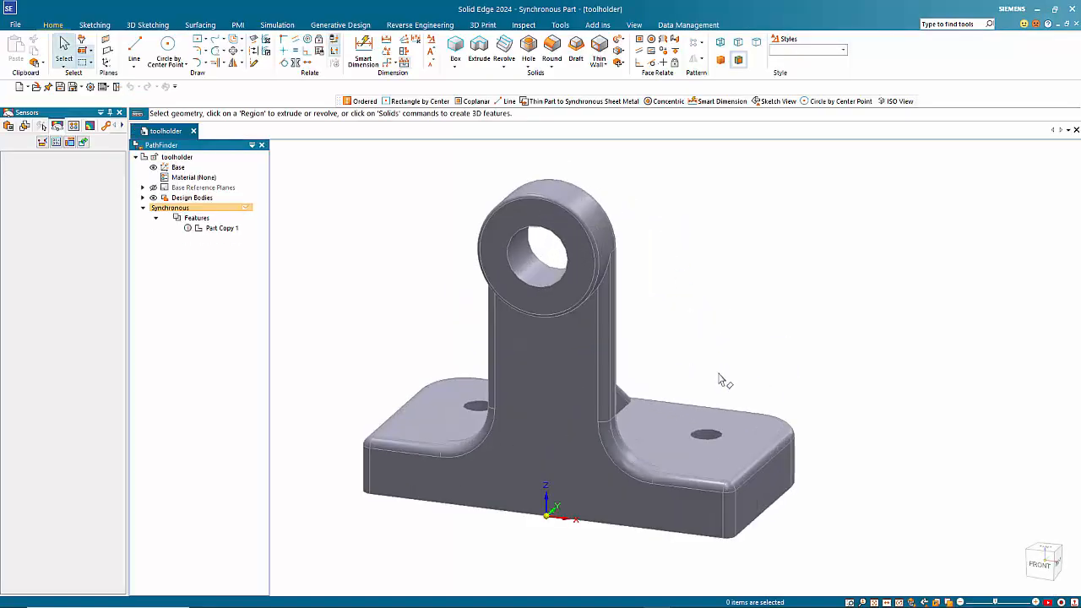
Optimize the imported tool holder body and close the optimization report
middle_click_drag(724, 379, 538, 411)
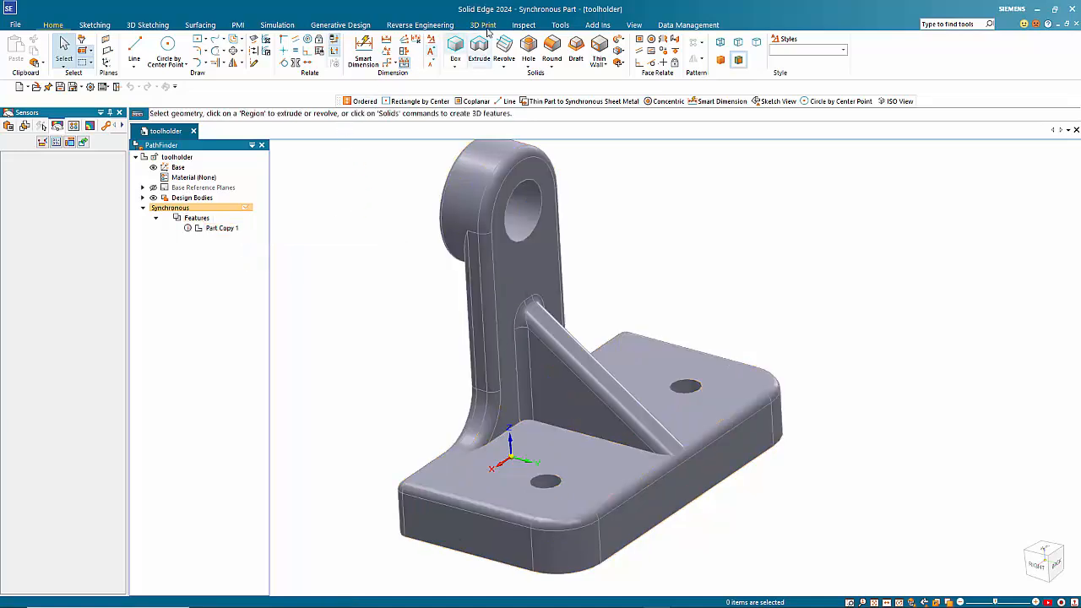
left_click(523, 26)
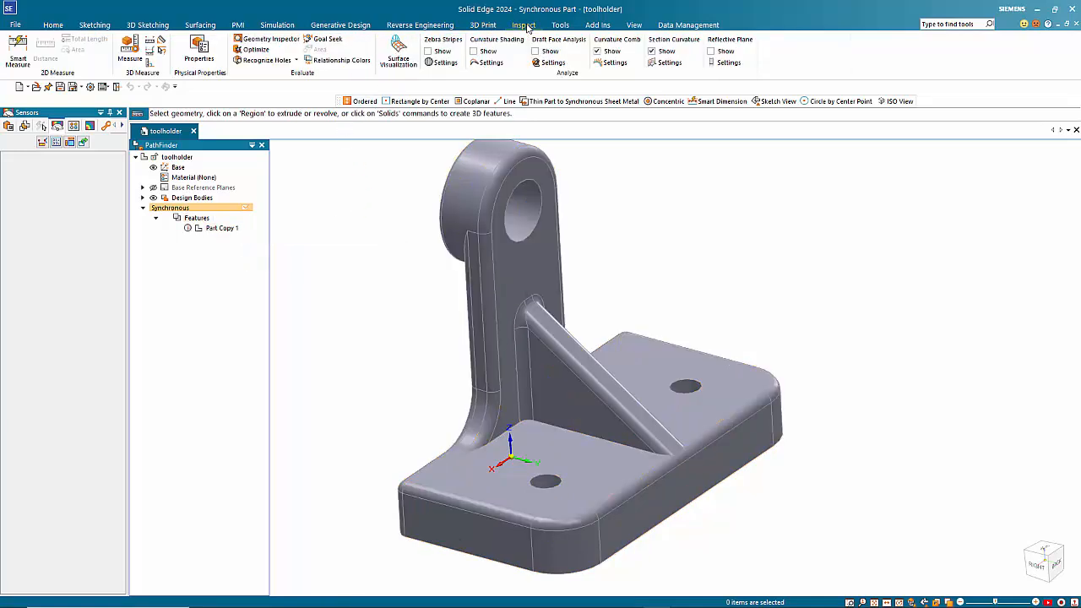
left_click(254, 49)
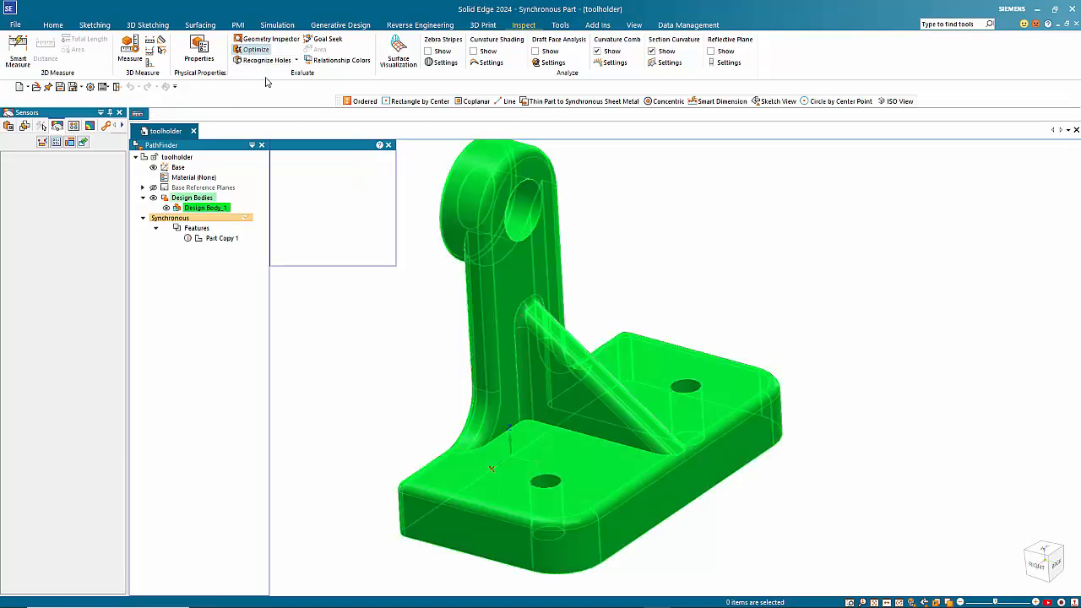
right_click(380, 306)
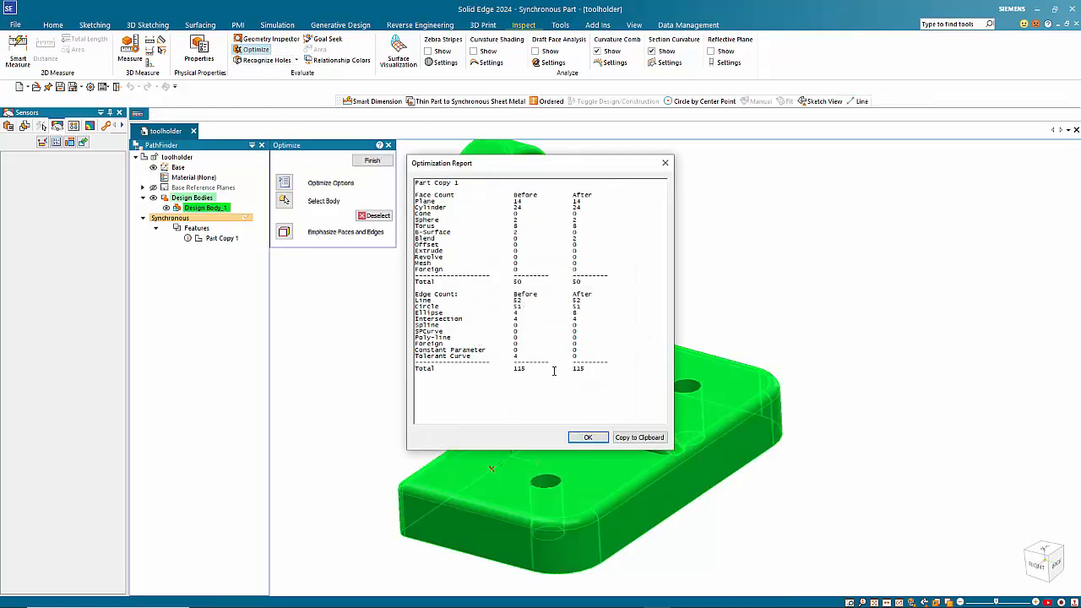
left_click(589, 438)
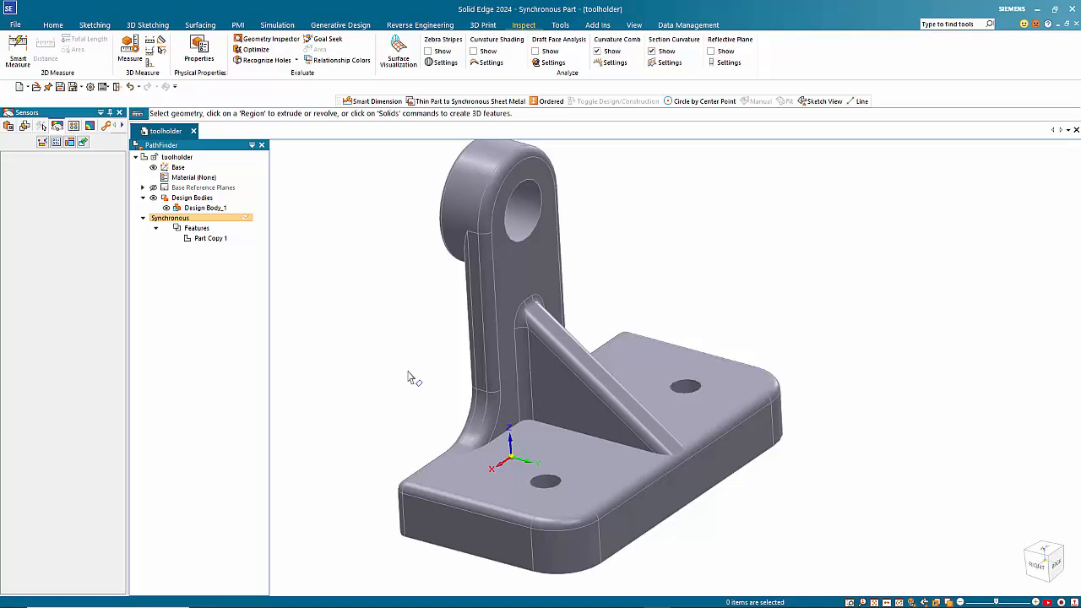
Try to move the large front planar face of the tool holder along its normal
middle_click_drag(418, 360, 561, 359)
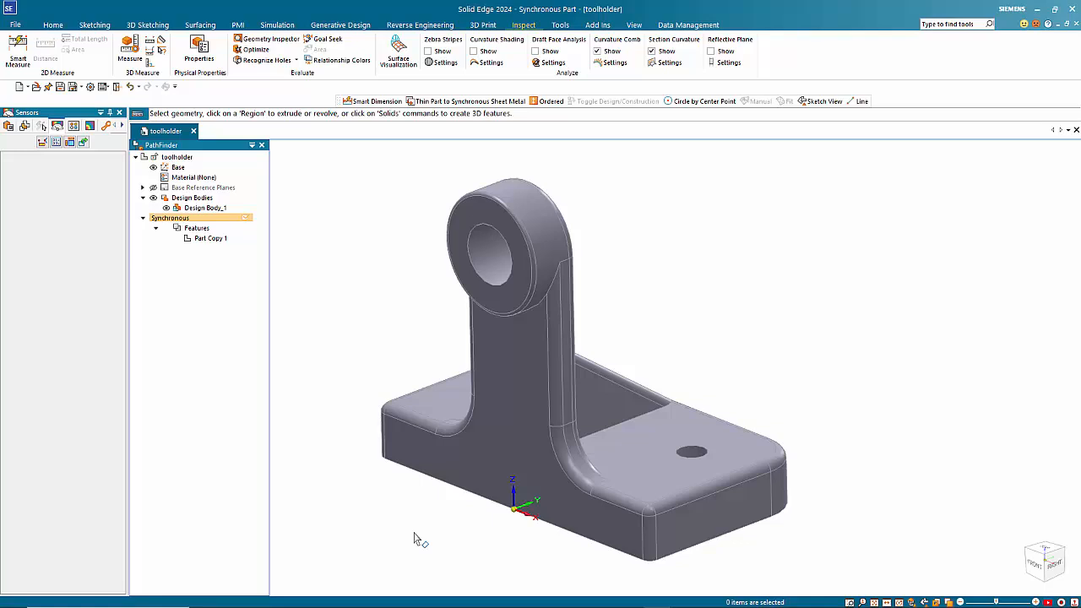
left_click(52, 25)
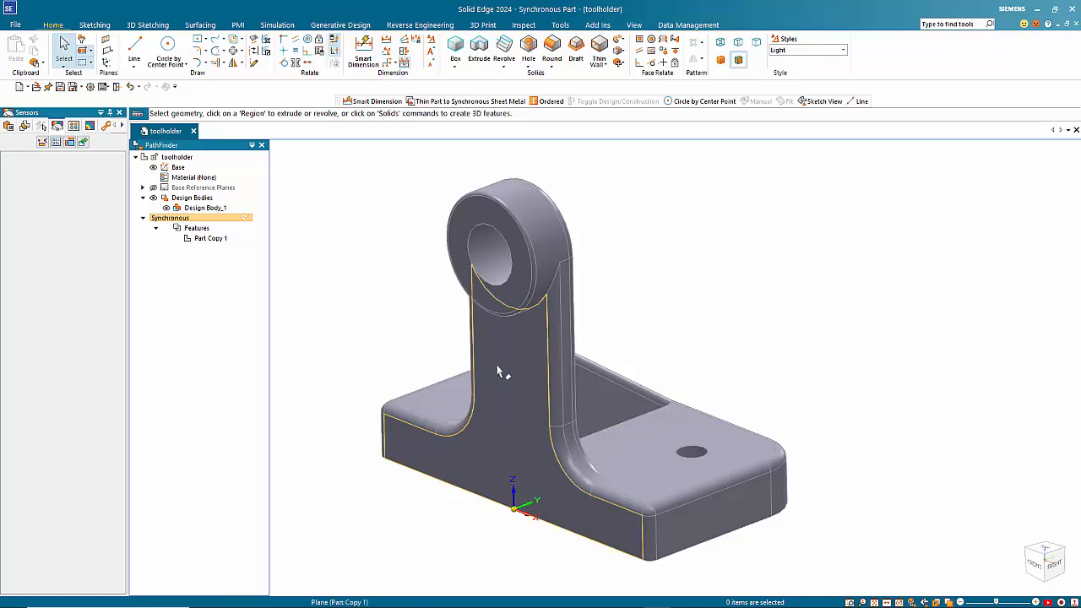
left_click(478, 419)
left_click(462, 424)
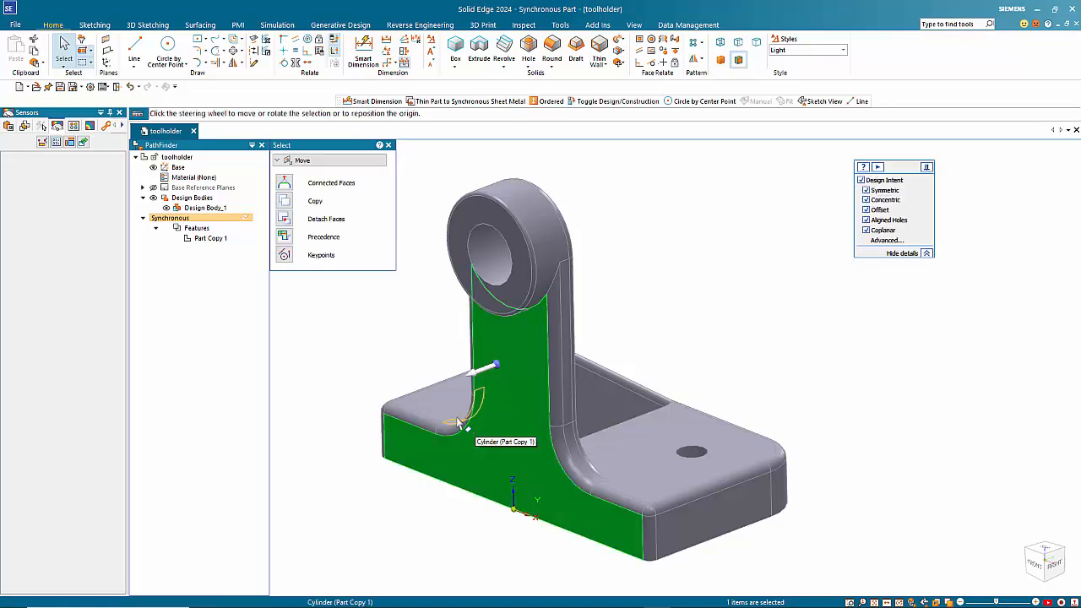
left_click(486, 375)
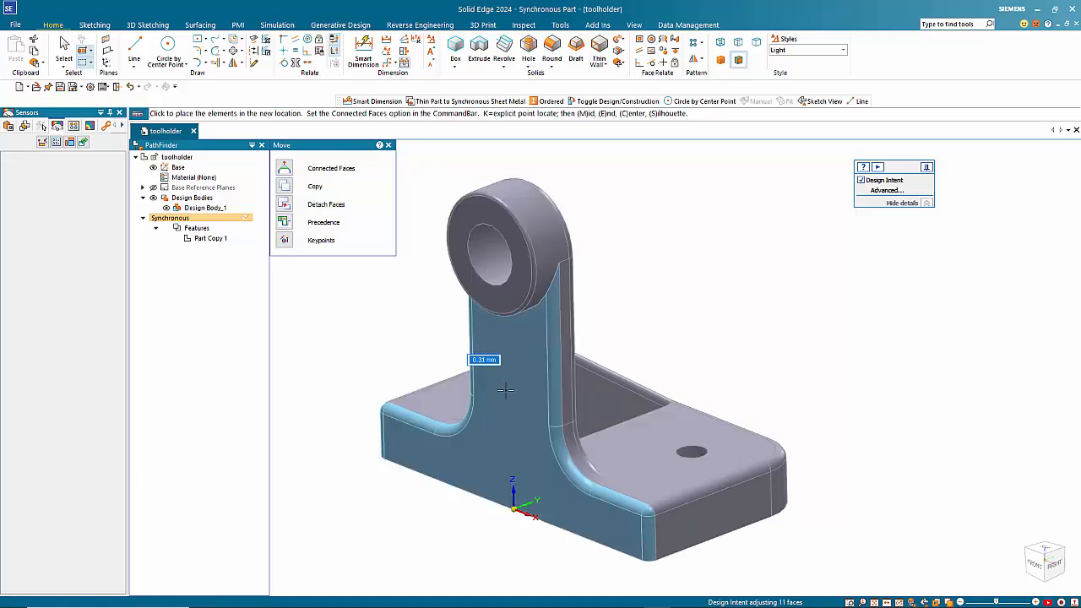
left_click(507, 390)
left_click(506, 390)
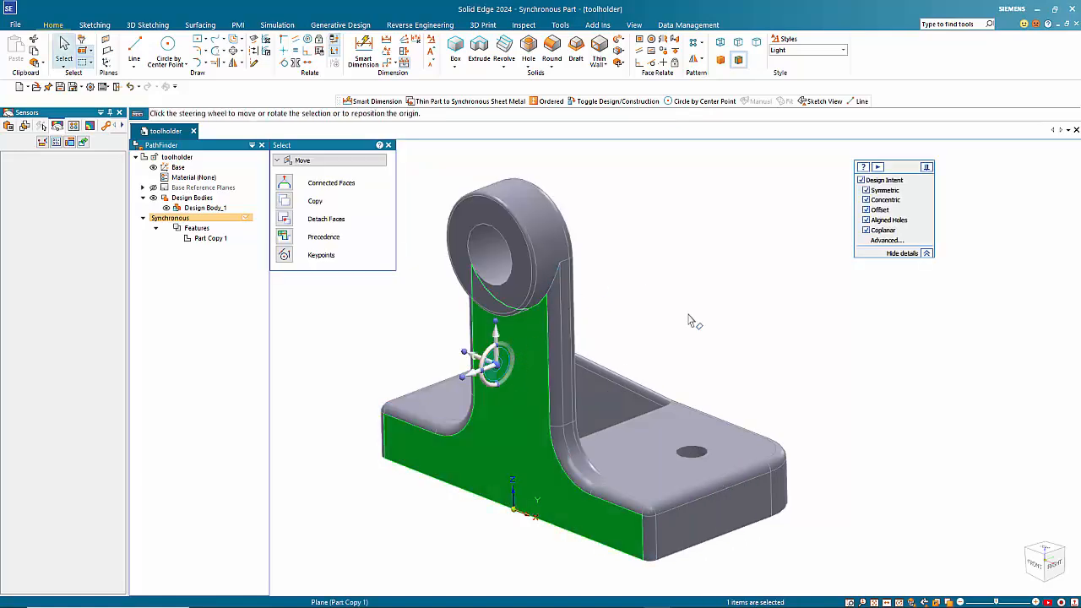
Try to move the front planar face together with the boss's annular end face outward by about 7 mm
middle_click_drag(689, 325, 766, 335, "ctrl")
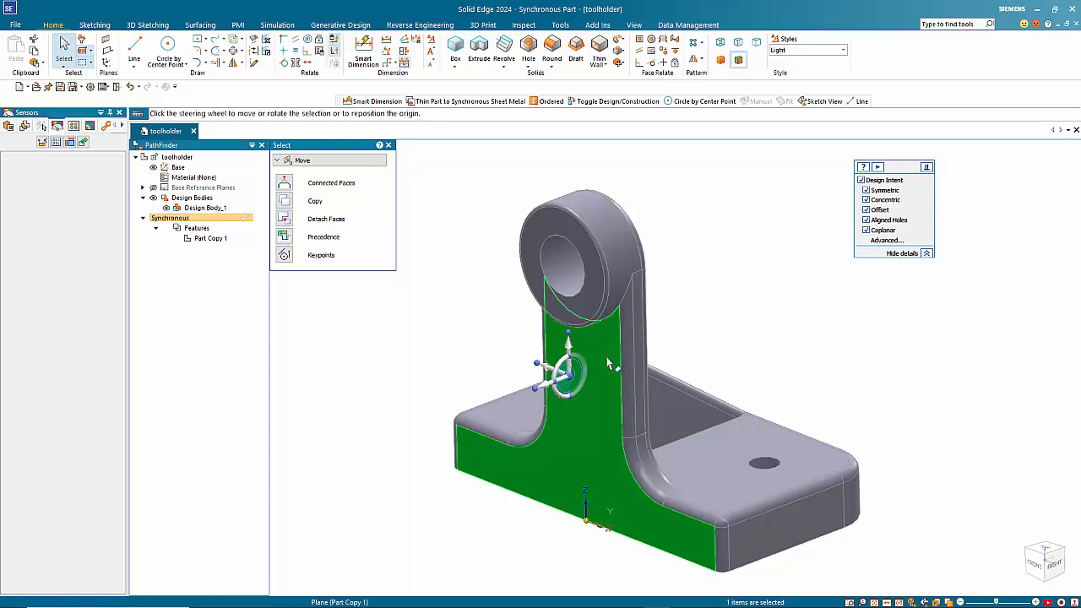
left_click(594, 295, "ctrl")
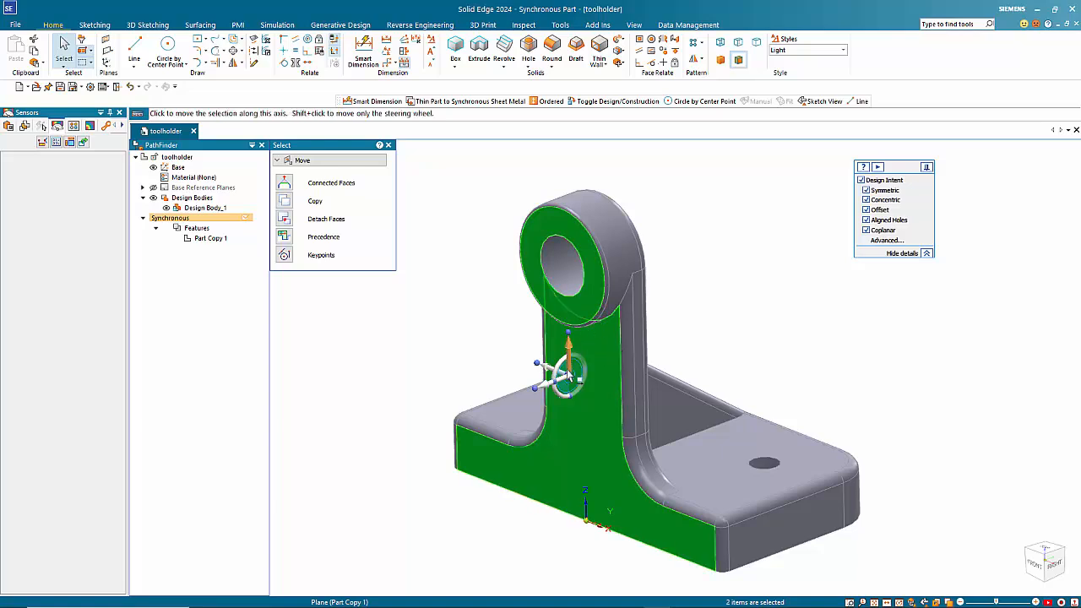
key("Escape")
left_click(571, 384)
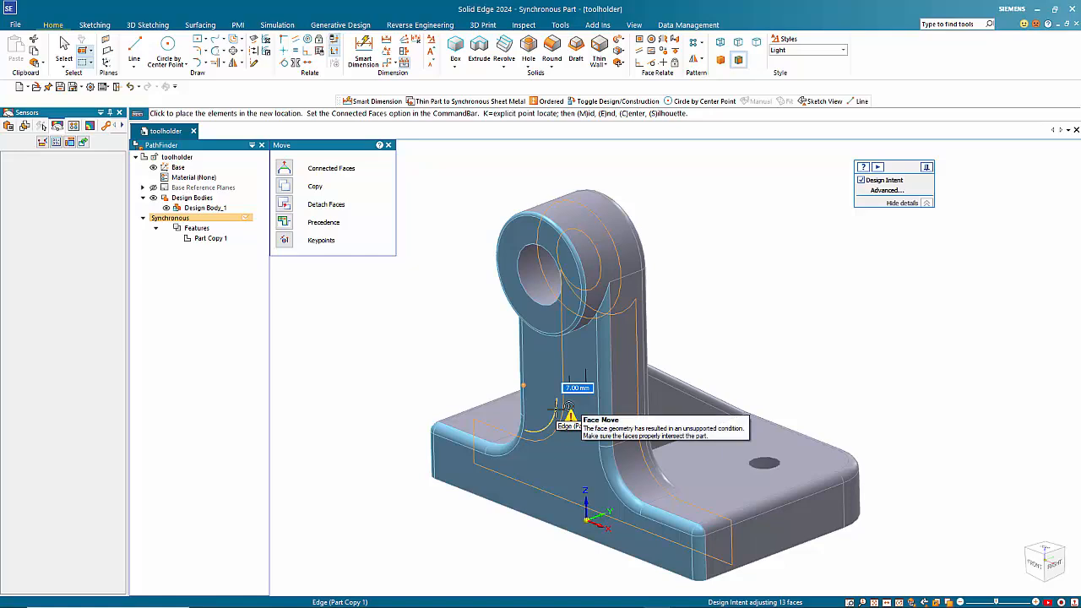
left_click(557, 410)
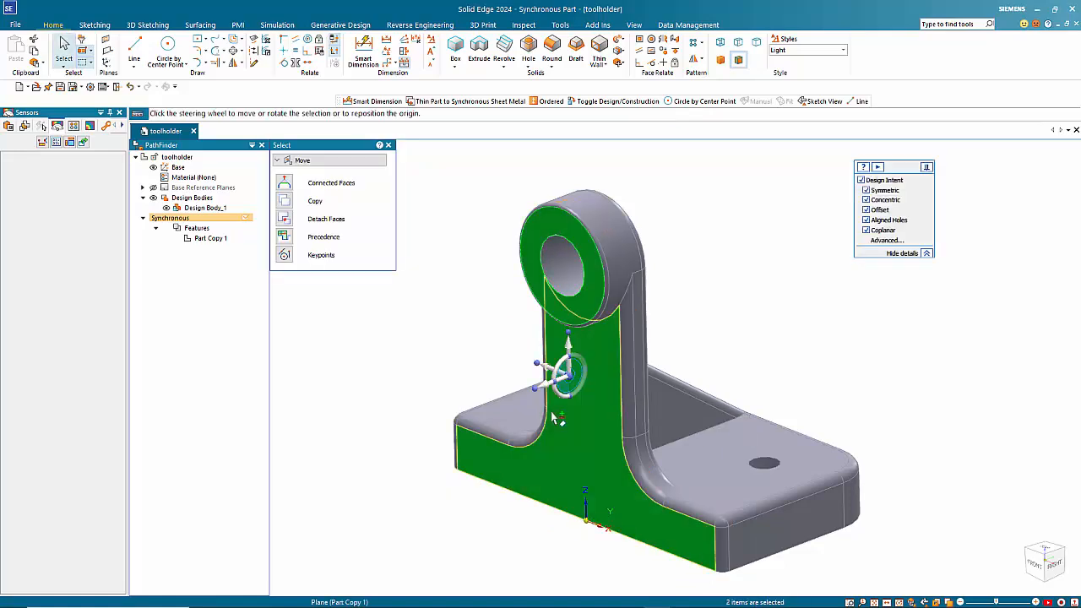
Add the upright arm's faces to the selection from the right view, try moving them outward about 13.43 mm, and clear the selection
left_click(1053, 562)
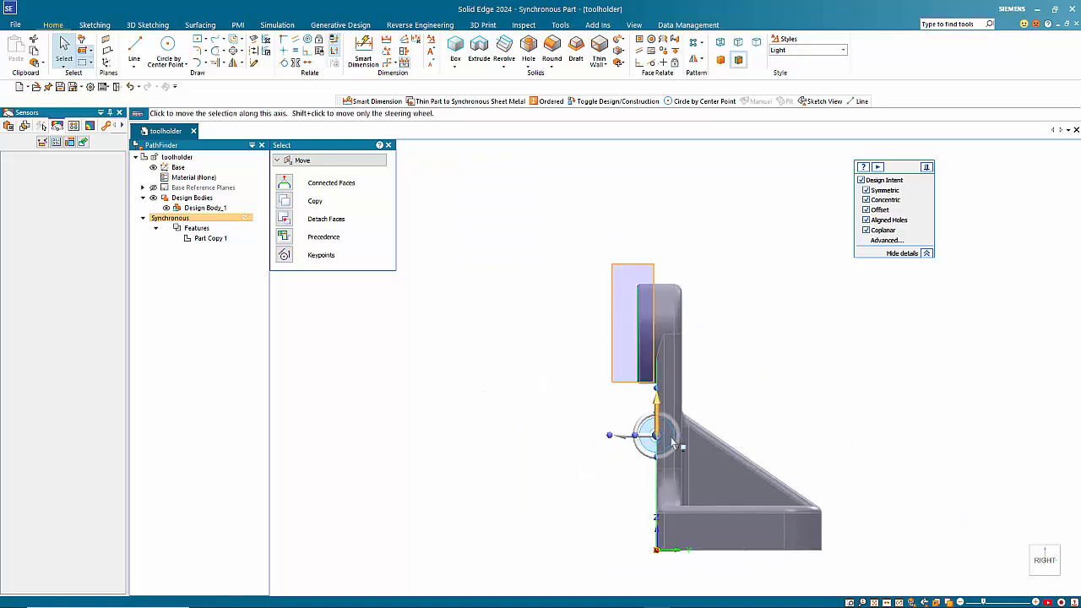
left_click_drag(675, 442, 710, 564)
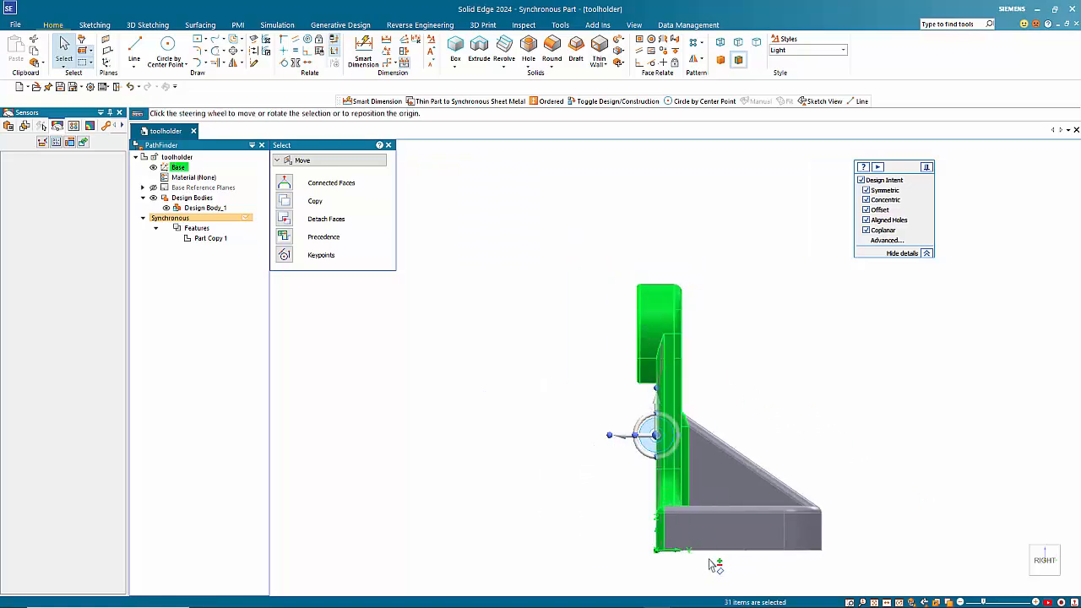
middle_click_drag(808, 434, 855, 478)
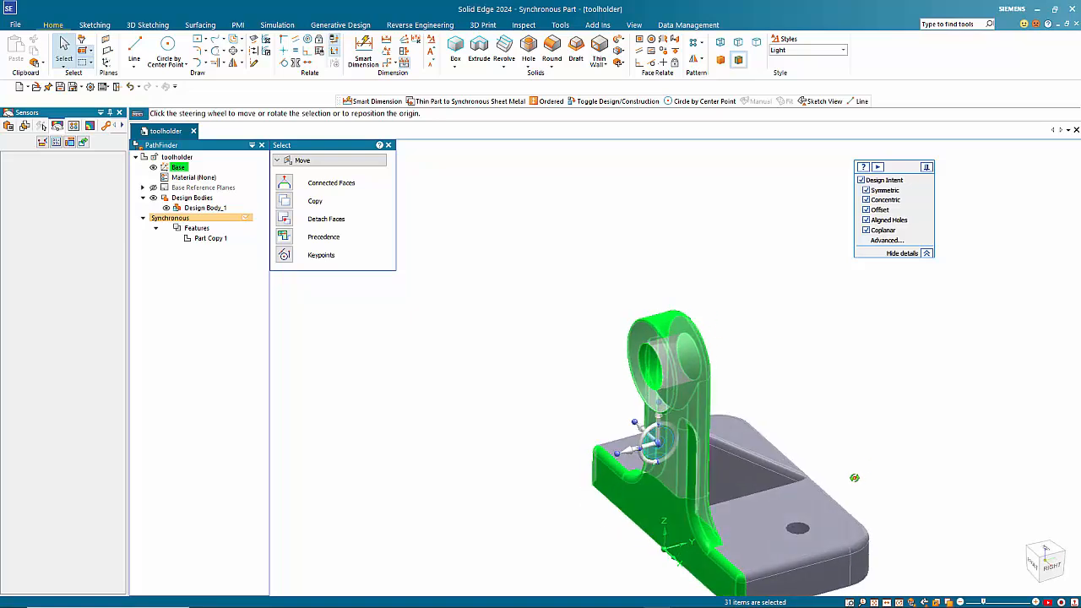
scroll(845, 464, "down", 2)
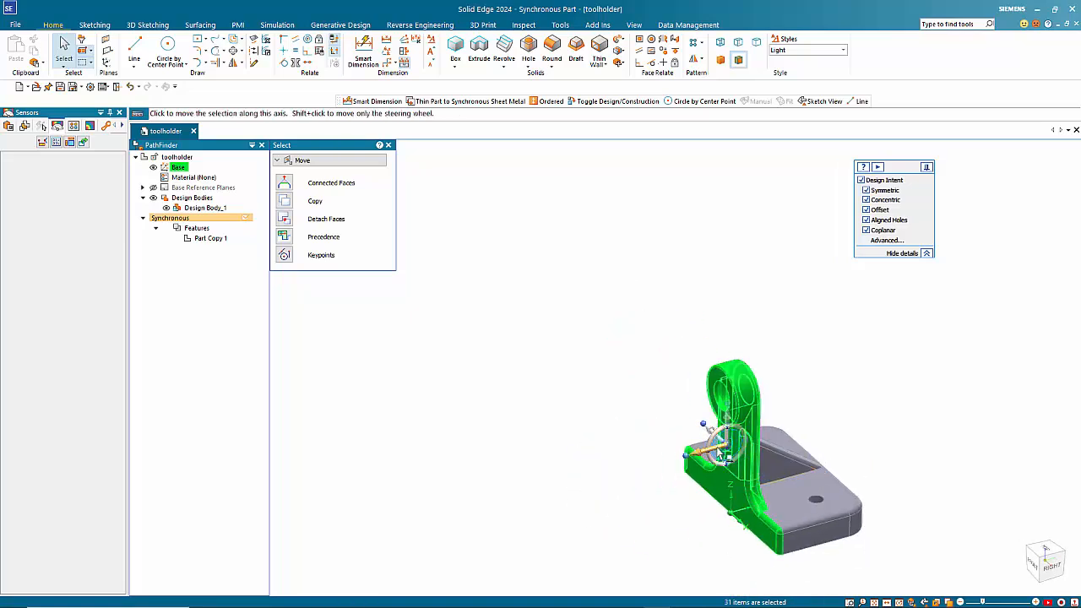
left_click(719, 452)
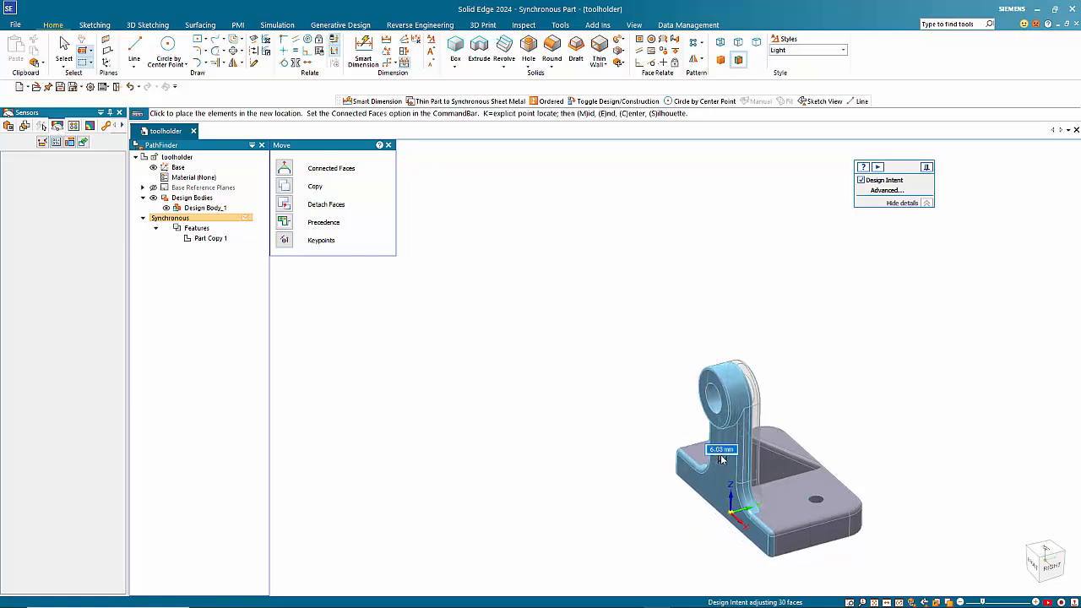
middle_click_drag(721, 459, 579, 461)
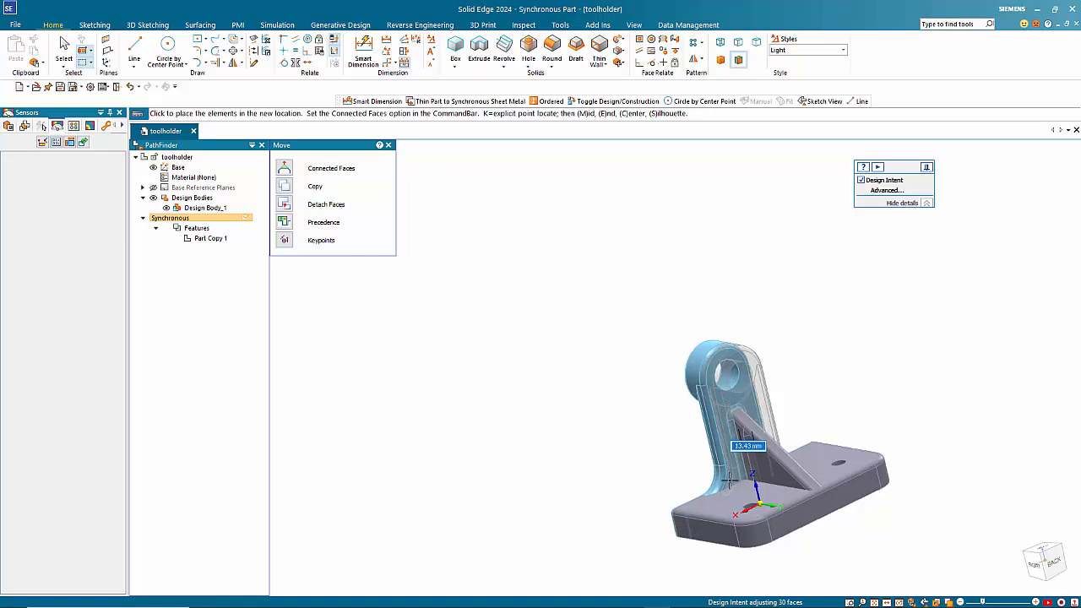
left_click(728, 479)
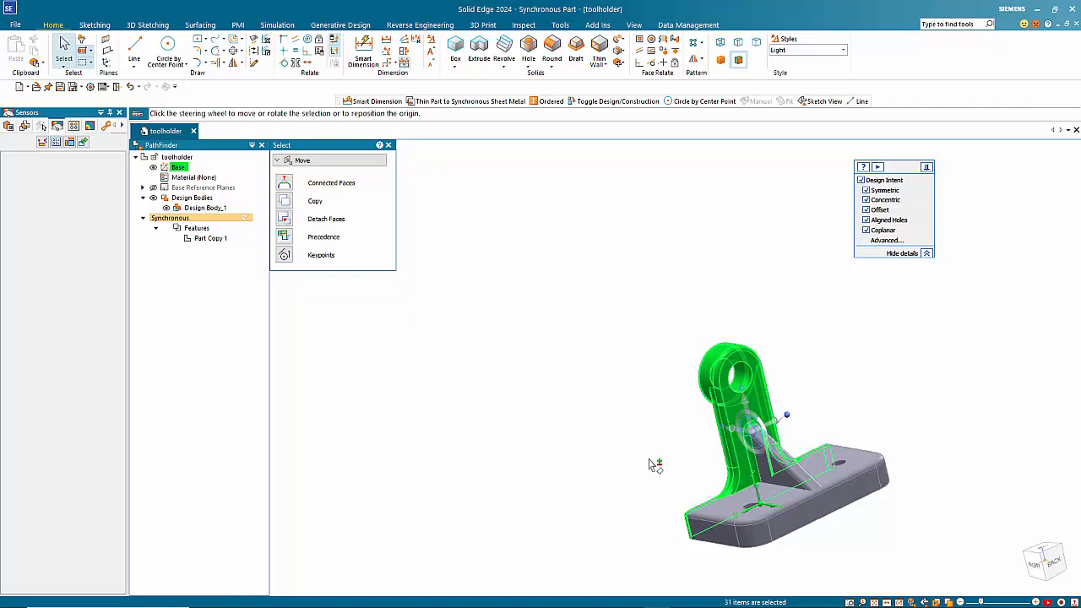
middle_click_drag(649, 464, 668, 438)
scroll(770, 581, "down", 3)
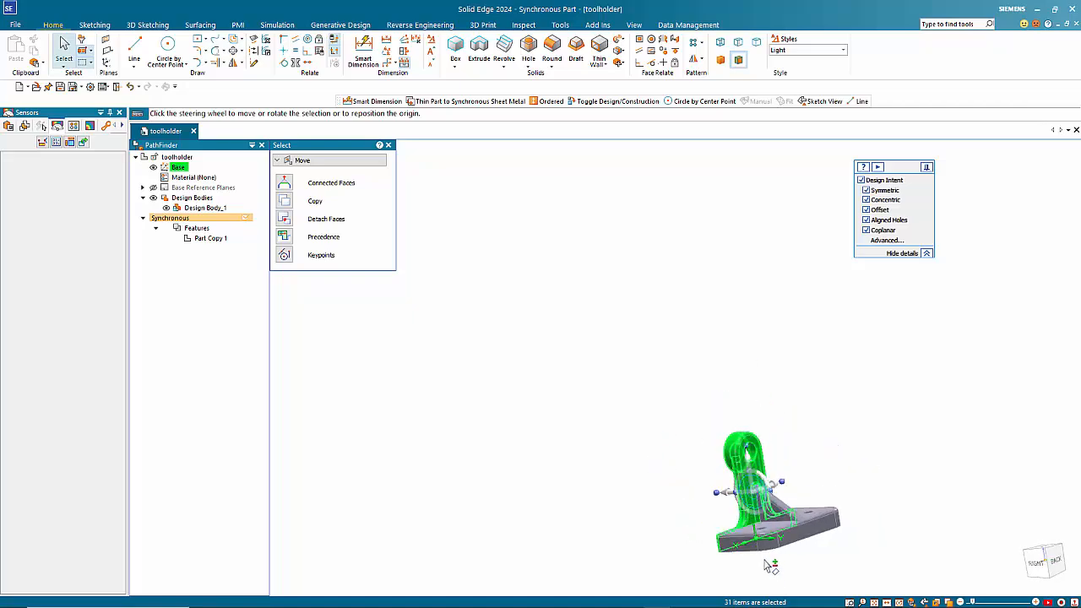
scroll(765, 567, "up", 5)
middle_click_drag(760, 439, 927, 443)
key("Escape")
Try a 48 mm diameter on the boss's outer cylinder and set it back to 40 mm
scroll(827, 329, "down", 1)
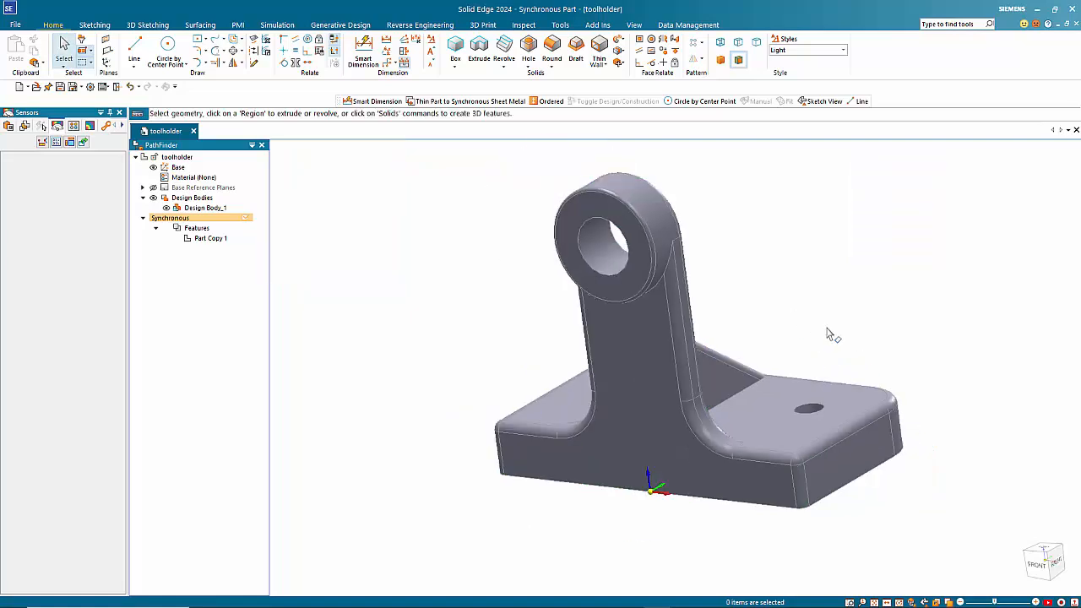
scroll(823, 329, "down", 1)
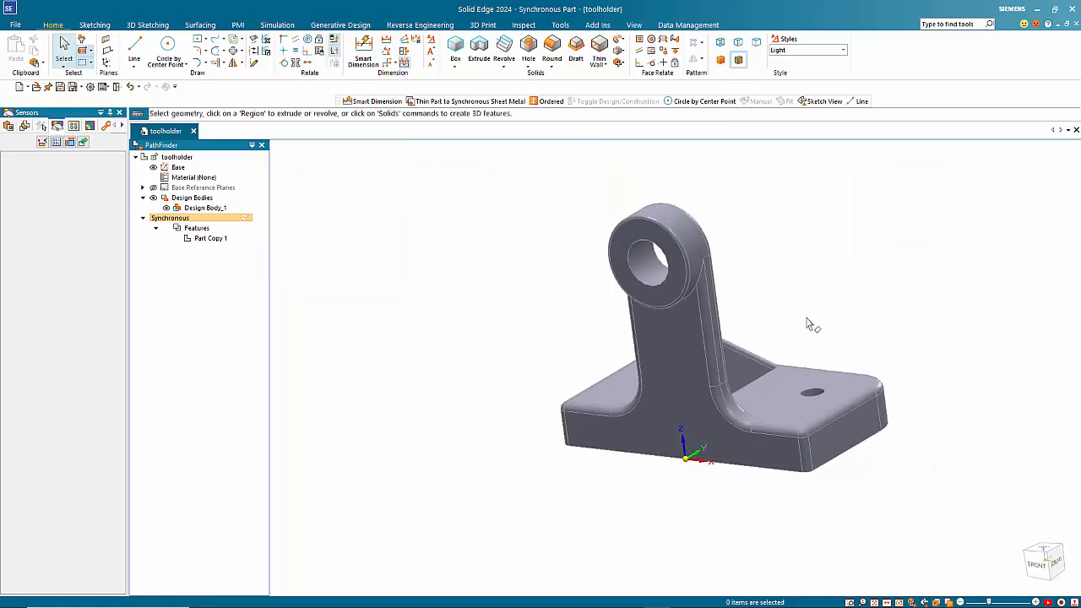
left_click(691, 244)
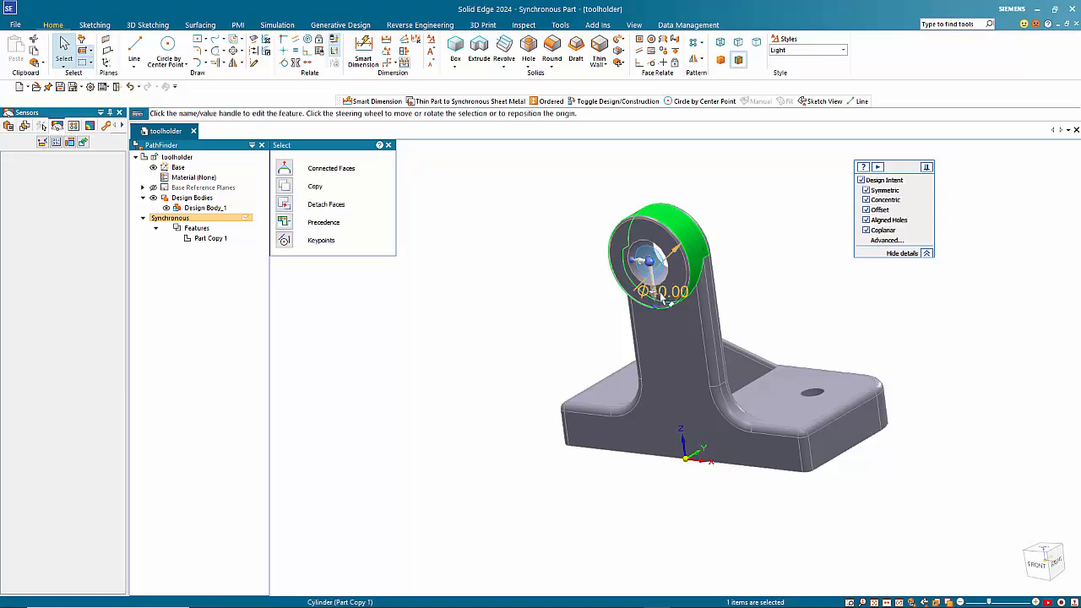
left_click(663, 293)
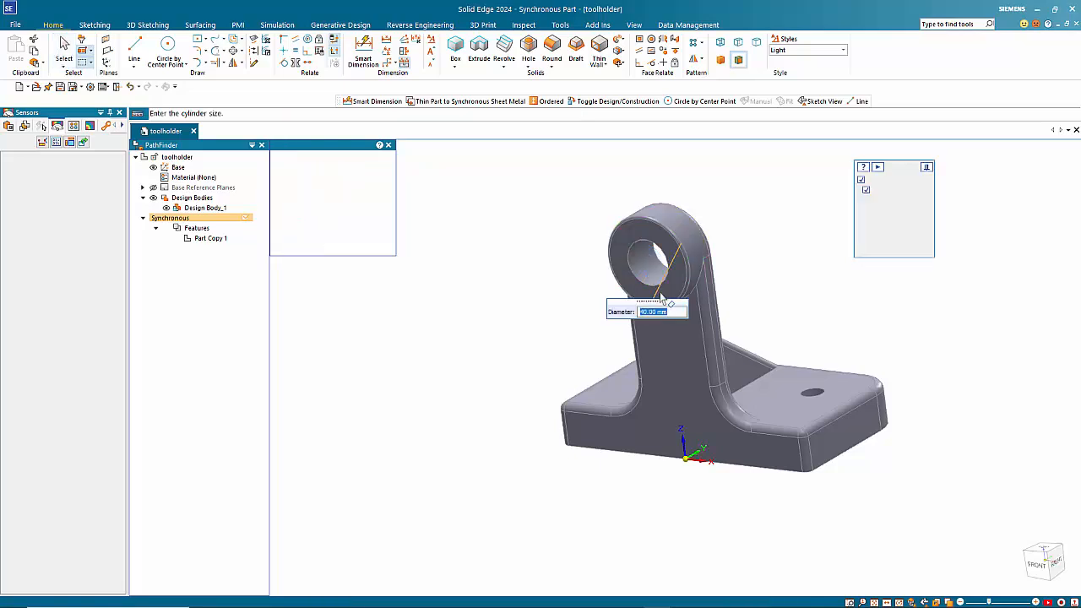
type("46")
key("Return")
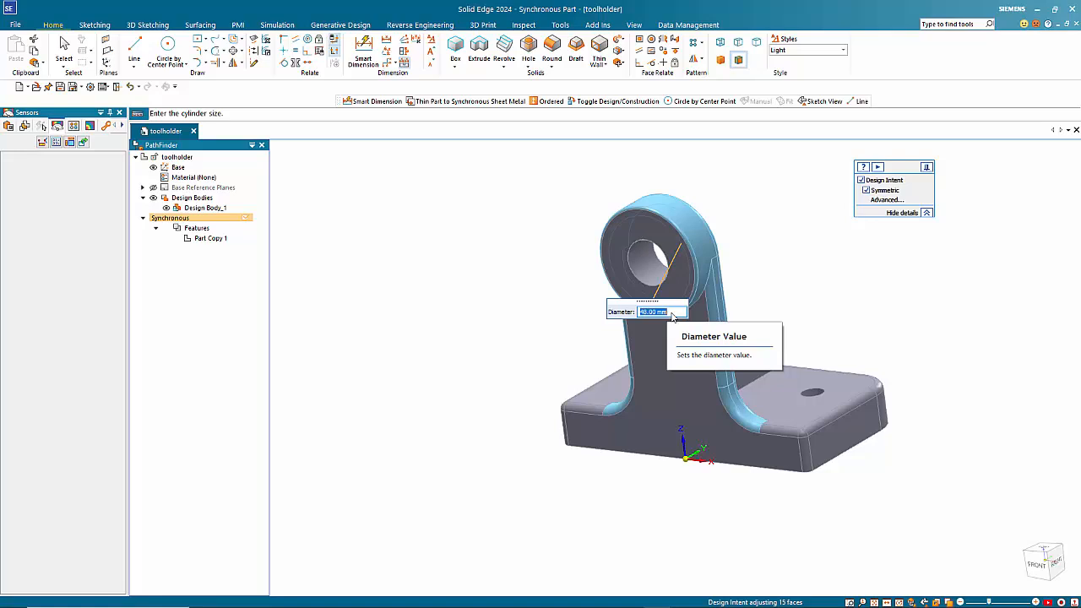
scroll(673, 316, "down", 8)
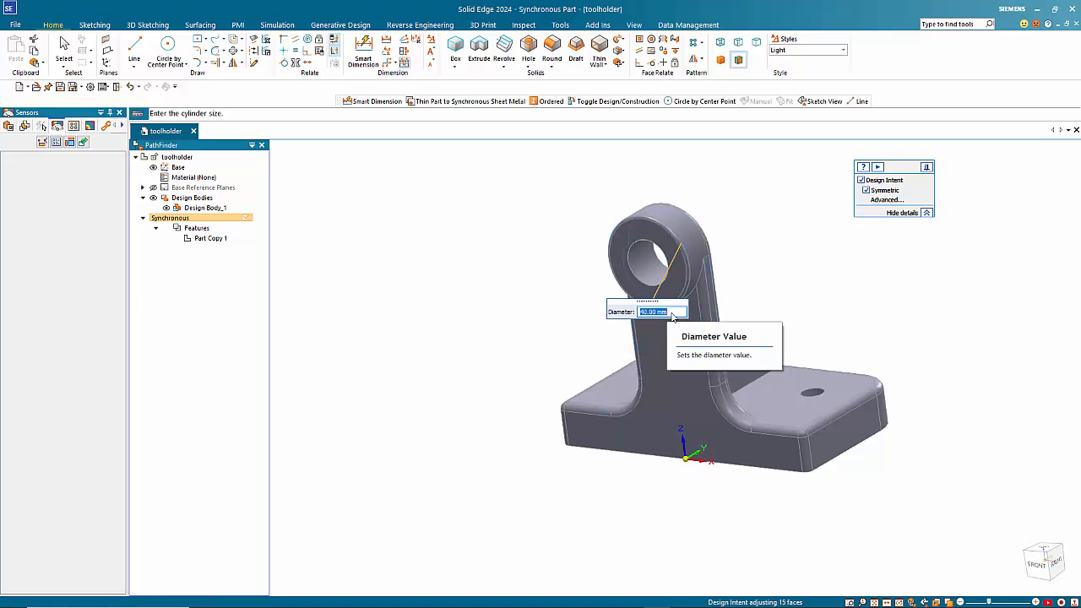
key("Return")
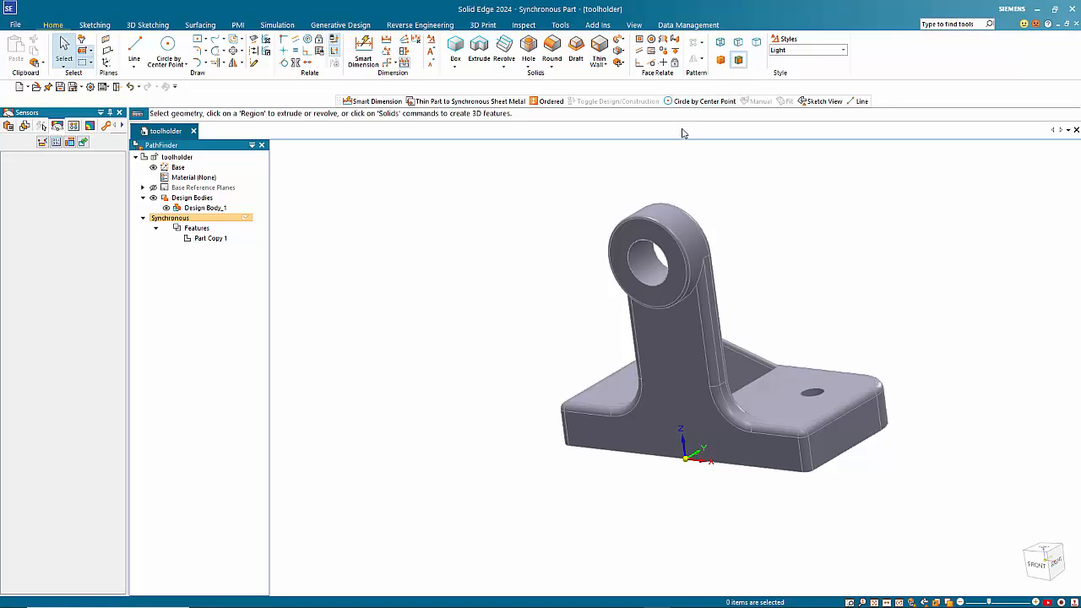
Add a persistent 10 mm offset relationship from the boss's bore face to its outer cylindrical face, then exit Offset
left_click(674, 41)
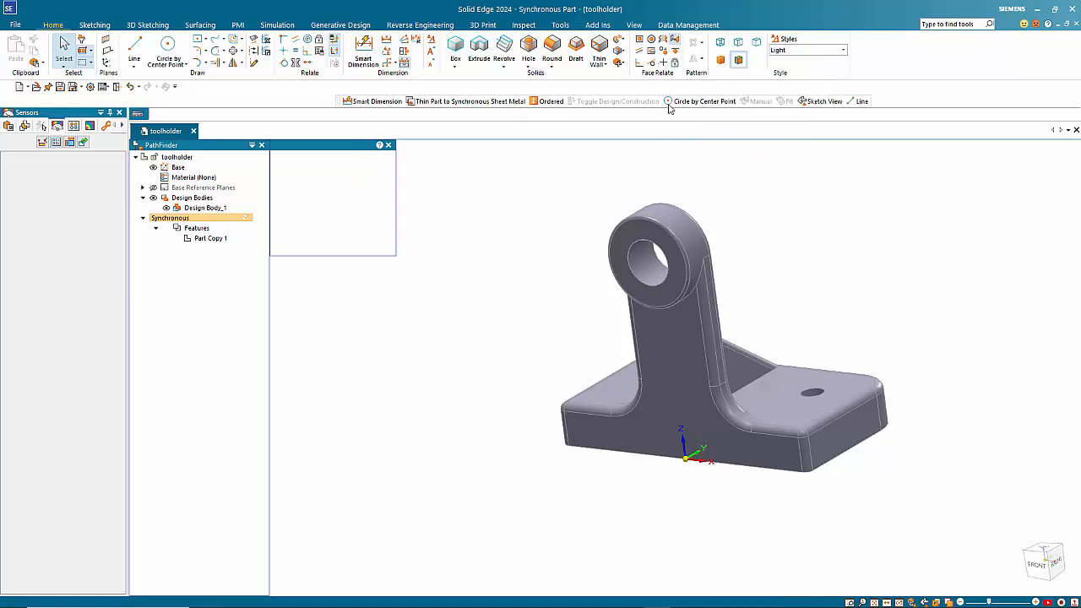
left_click(642, 262)
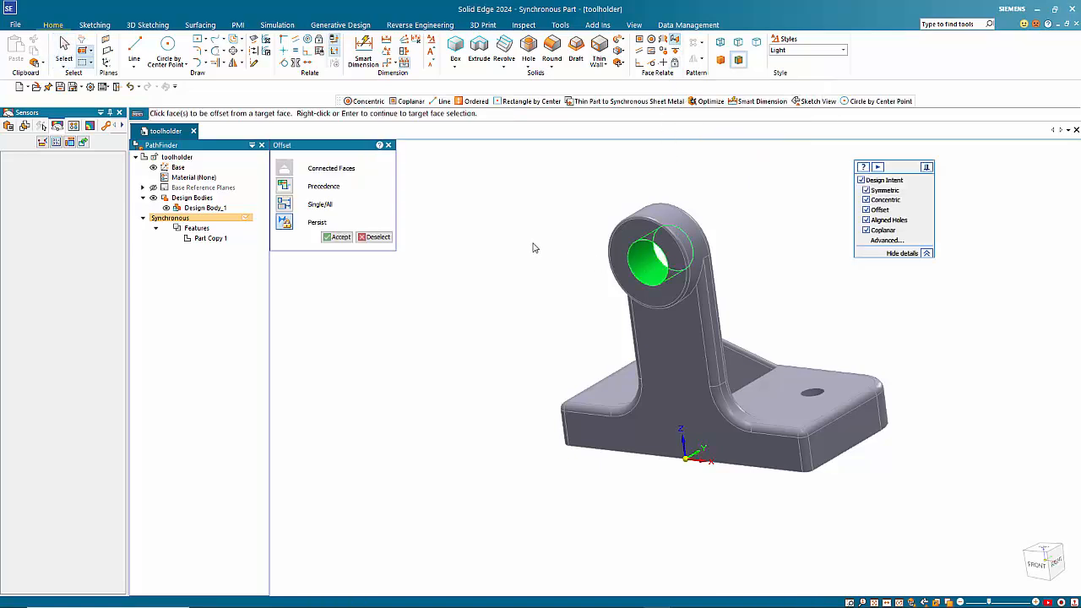
right_click(530, 243)
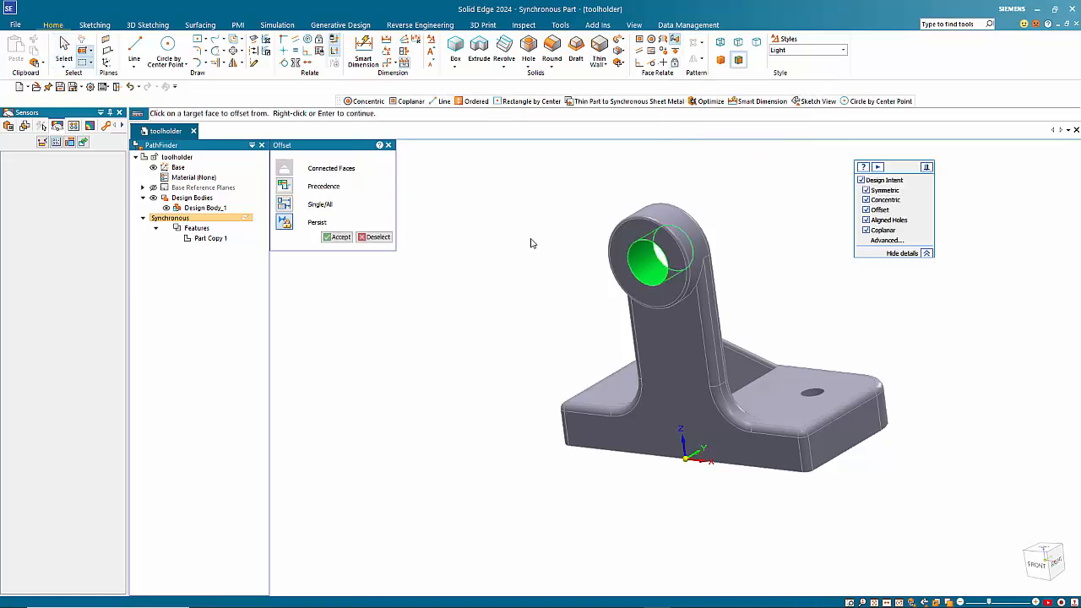
left_click(661, 210)
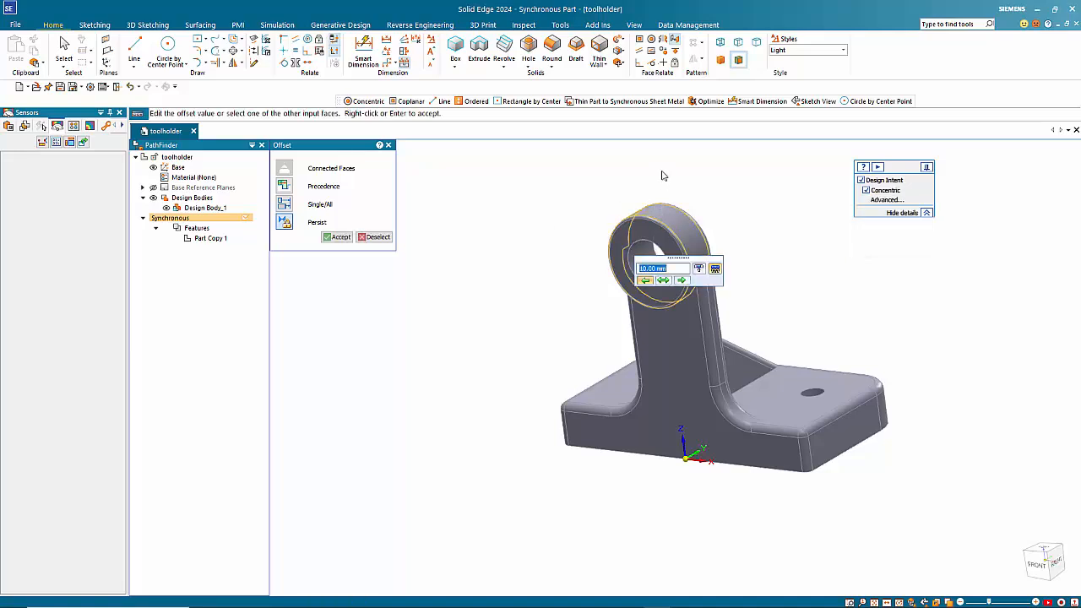
right_click(662, 174)
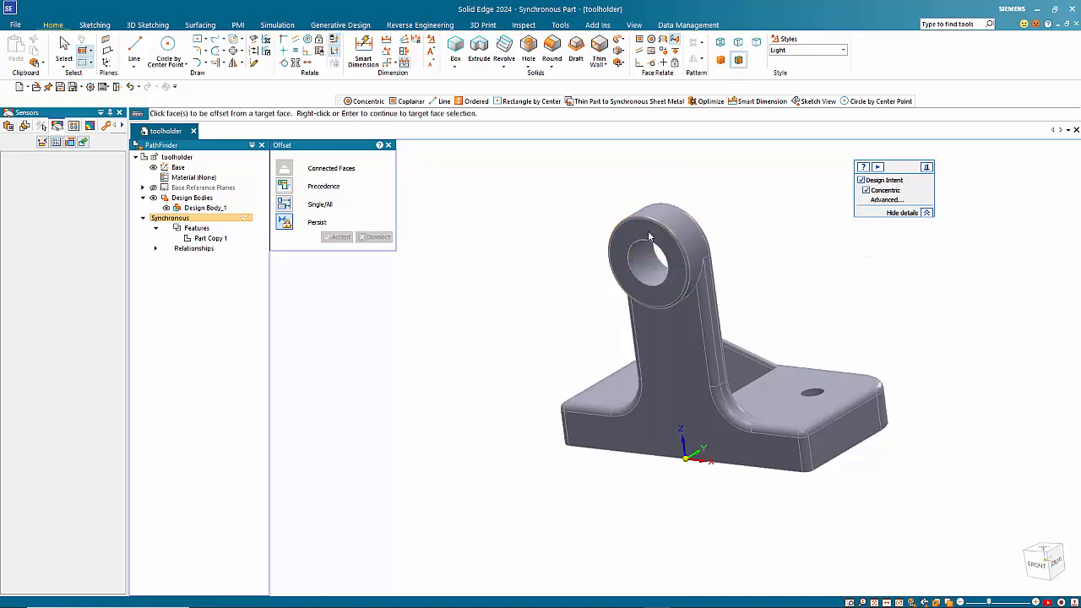
left_click(690, 244)
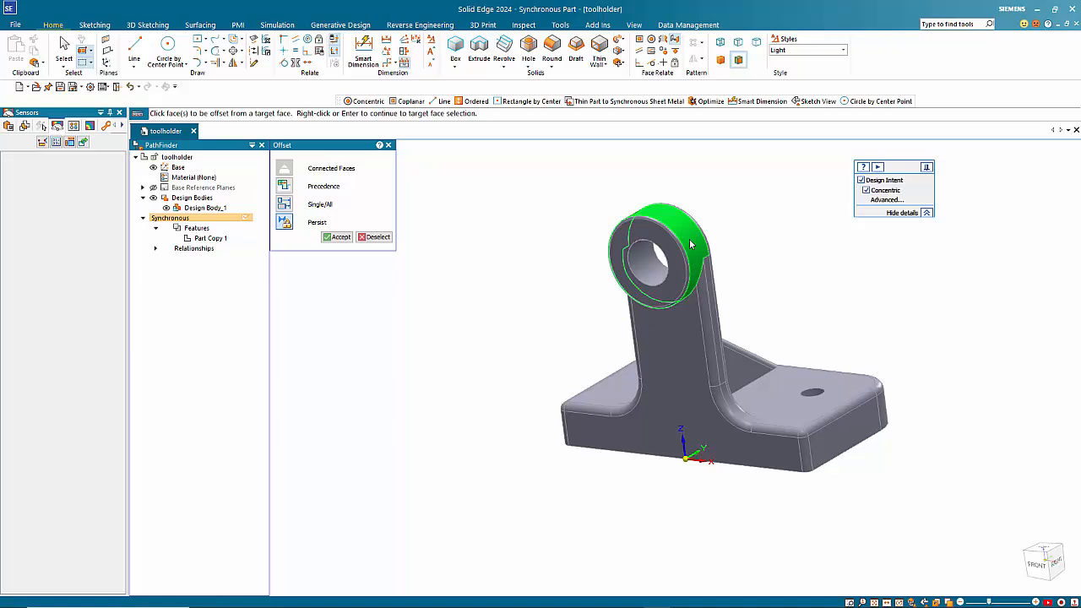
key("Escape")
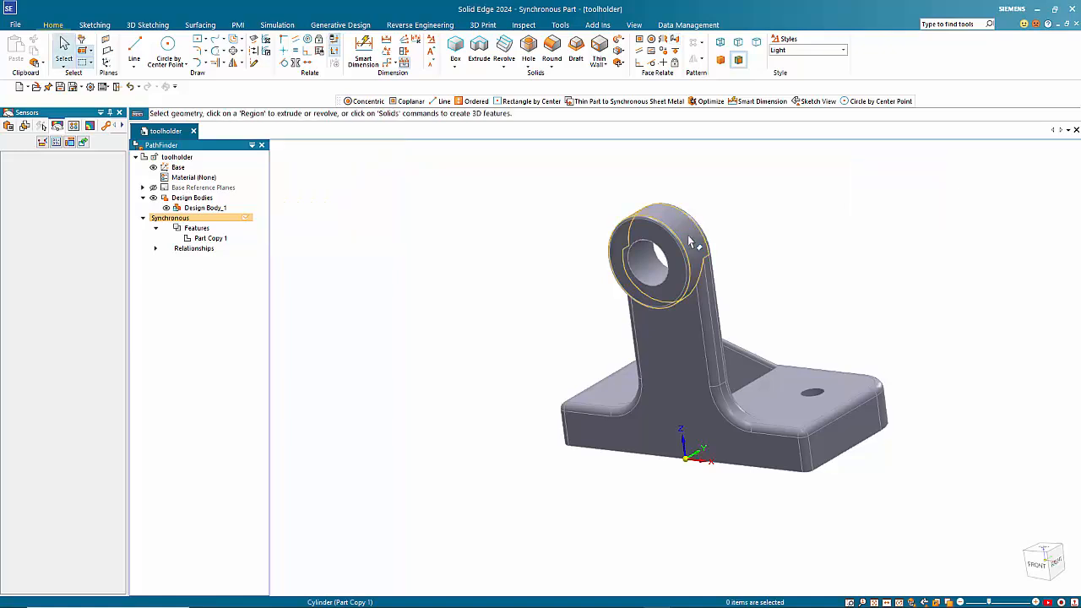
Try a 50 mm diameter on the boss's outer cylinder with the relationships active, and set it back to 40 mm
left_click(690, 238)
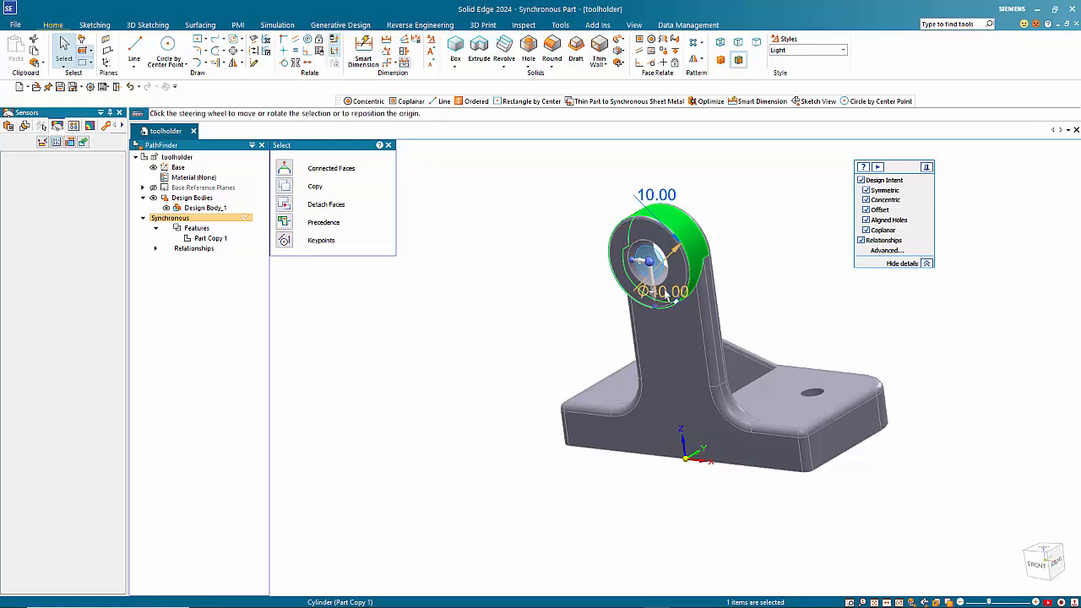
left_click(667, 293)
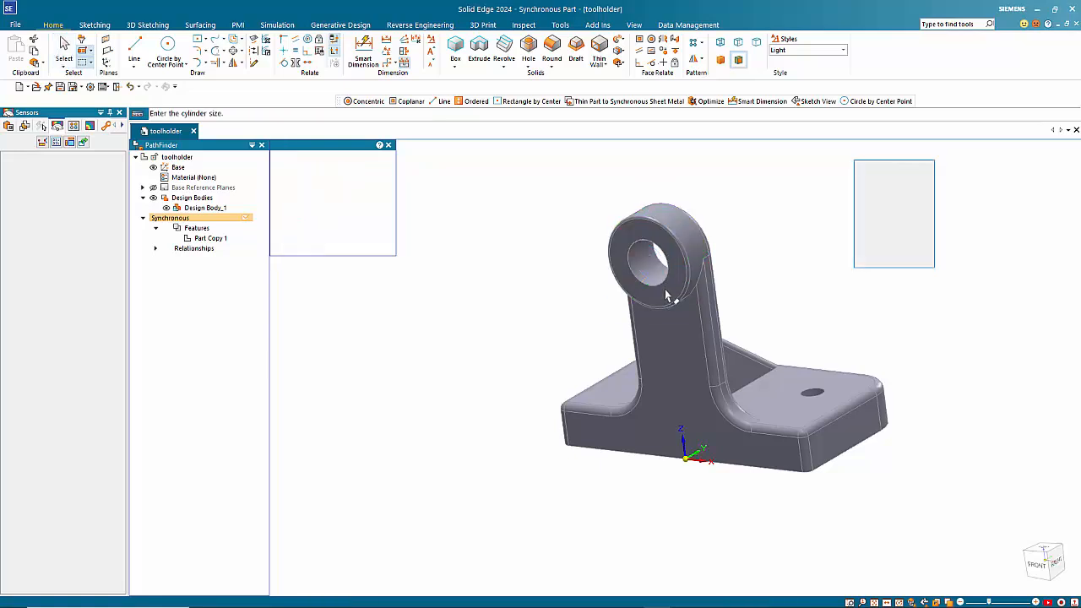
type("48")
key("Return")
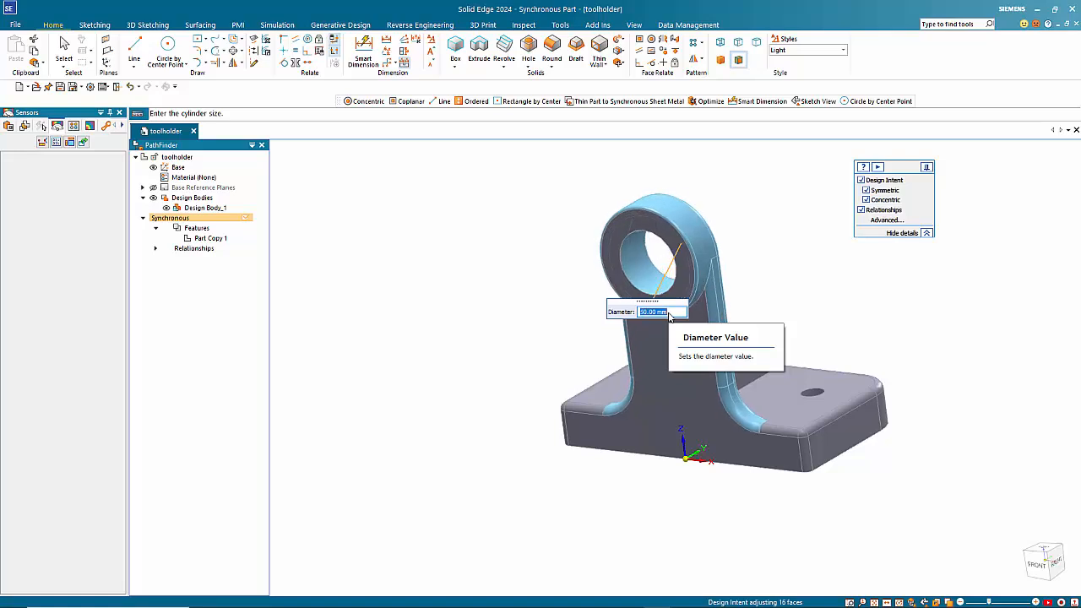
type("40")
key("Return")
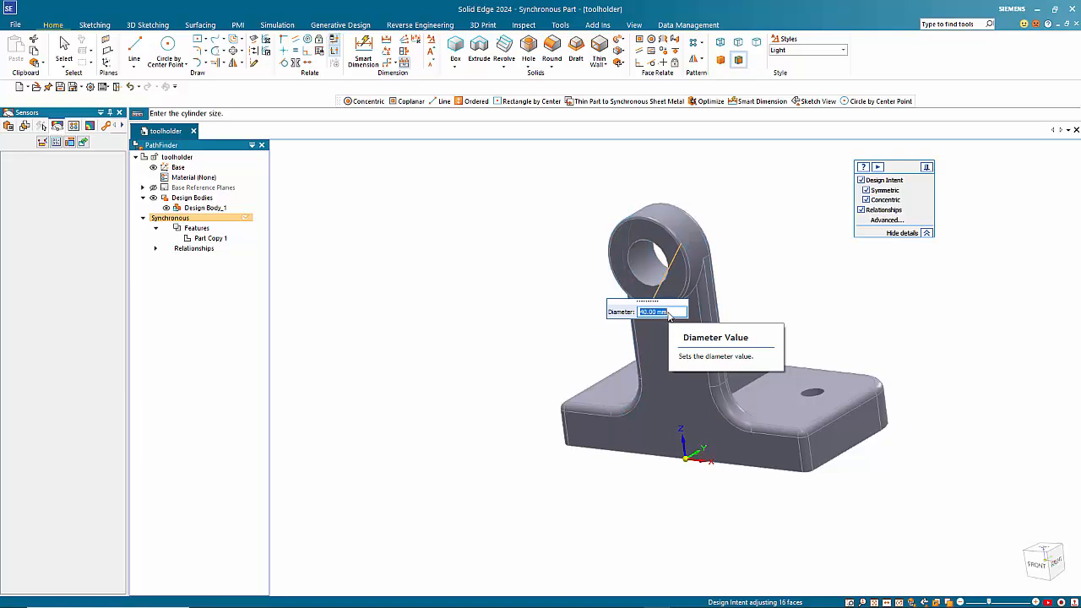
Try a 48 mm outer boss diameter with Relationships turned off in Design Intent, then restore 40 mm and Relationships and clear the selection
left_click(862, 210)
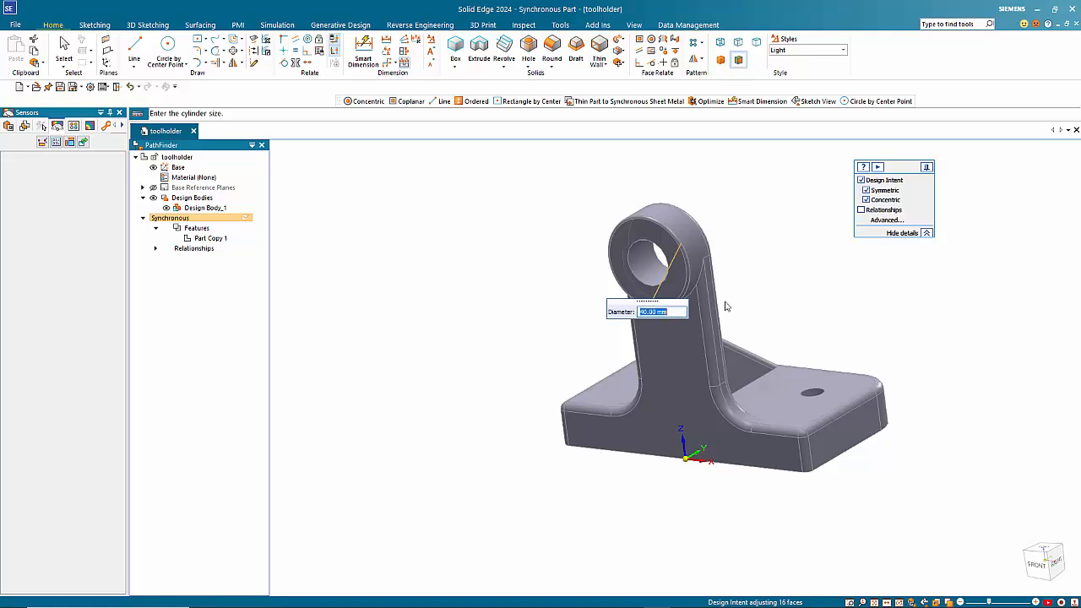
scroll(675, 311, "up", 3)
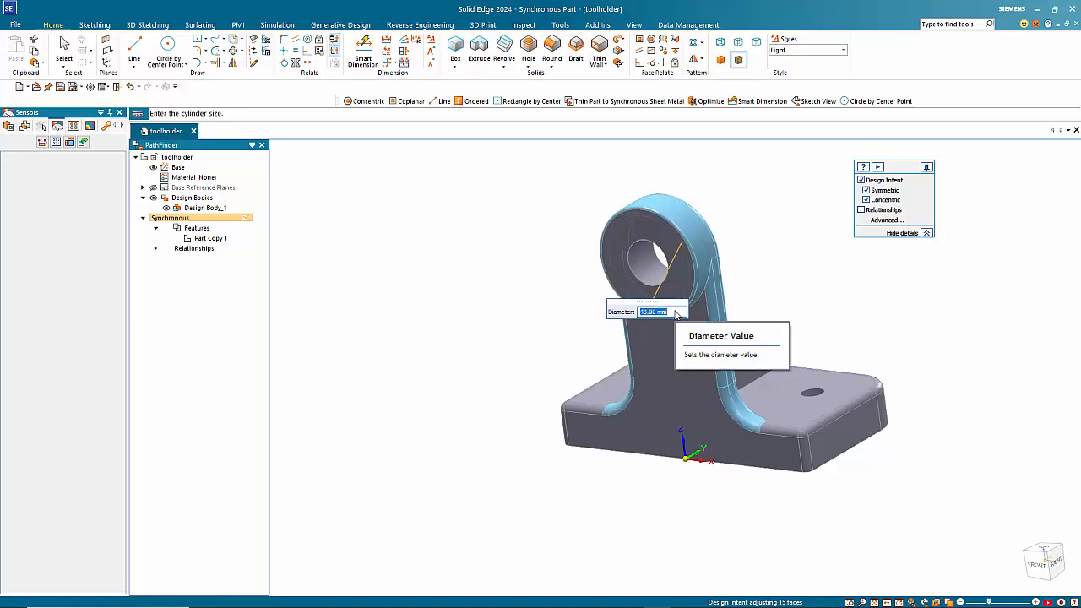
scroll(675, 311, "down", 2)
scroll(676, 314, "down", 1)
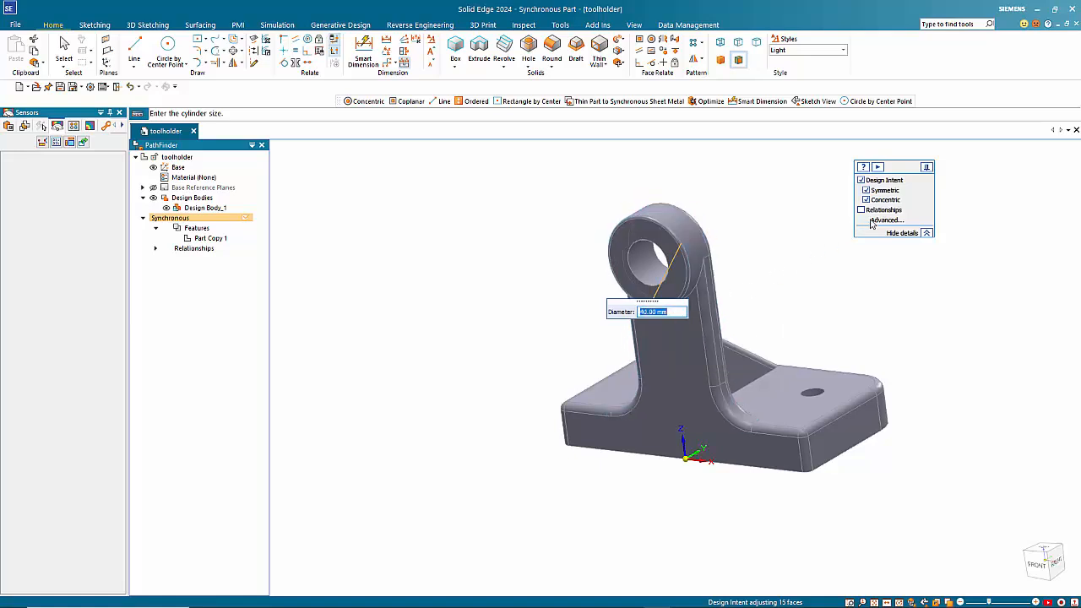
left_click(862, 210)
key("Return")
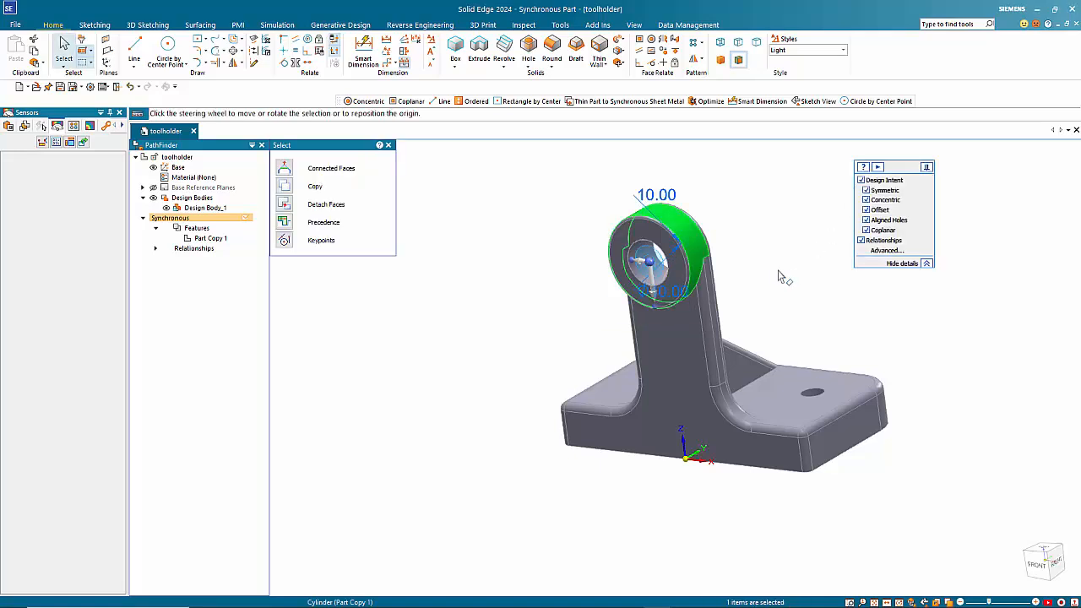
scroll(775, 273, "up", 1)
middle_click_drag(760, 282, 736, 326)
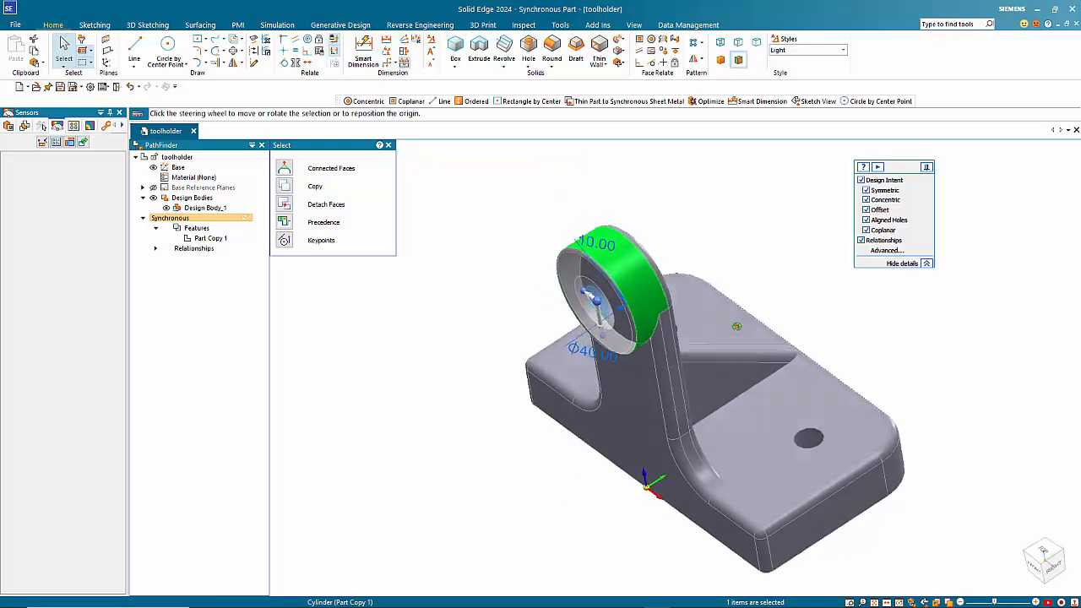
left_click(875, 374)
Select both mounting holes on the base, try moving them together in the plane by about 4 mm, and clear the selection
scroll(875, 374, "up", 3)
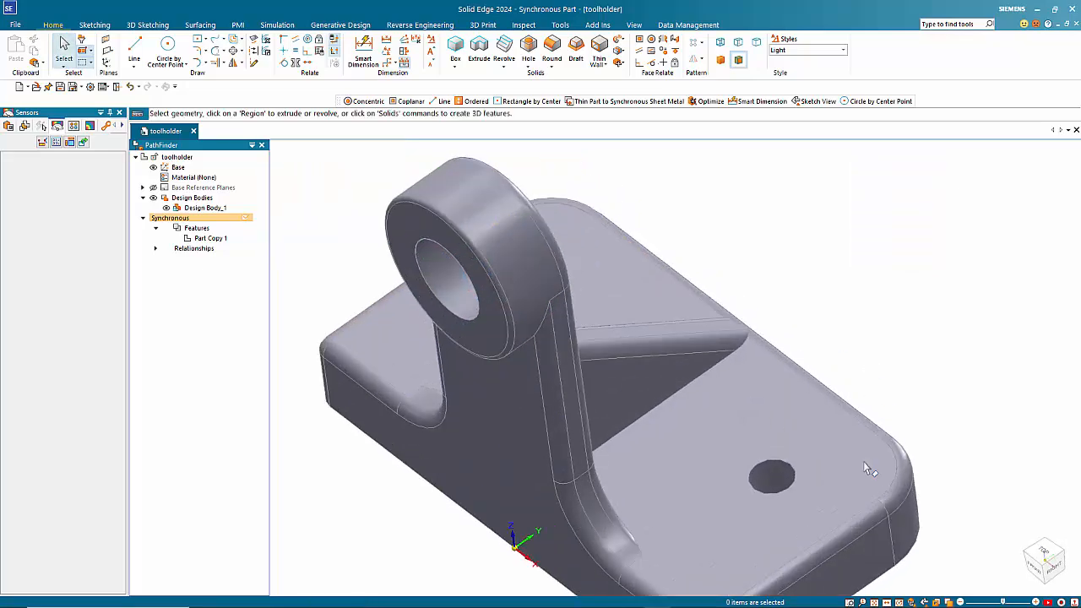
left_click(771, 480)
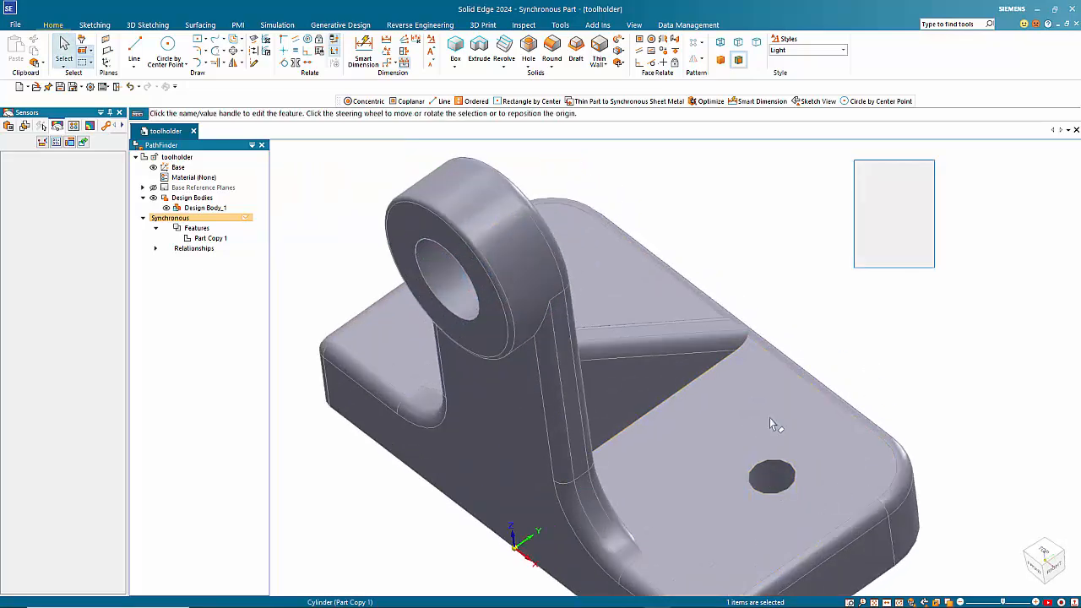
scroll(798, 411, "down", 2)
middle_click_drag(828, 374, 855, 361)
left_click(652, 290, "ctrl")
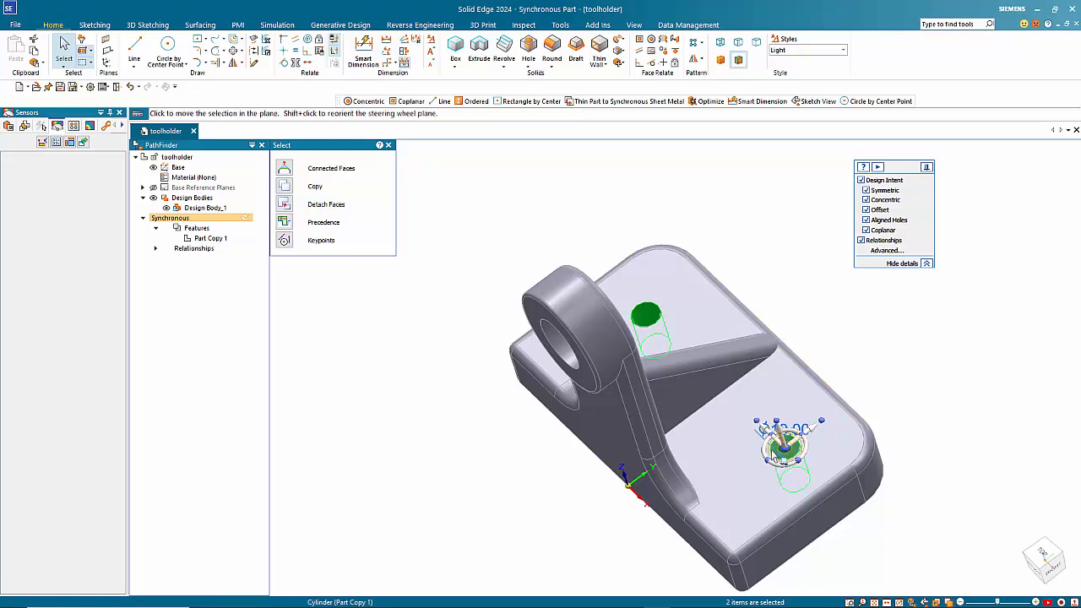
left_click(776, 452)
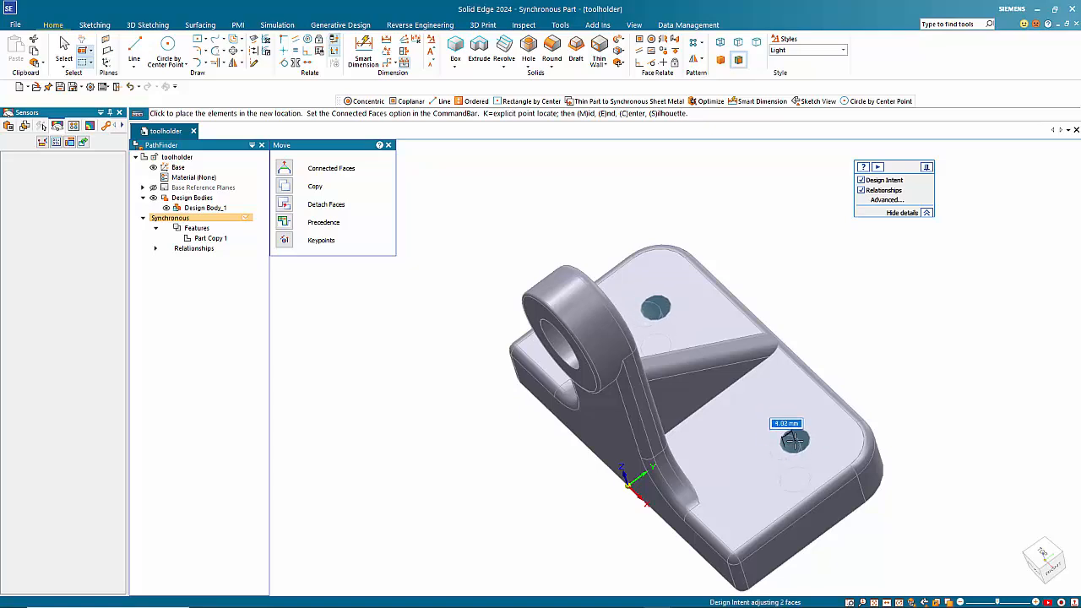
left_click(794, 439)
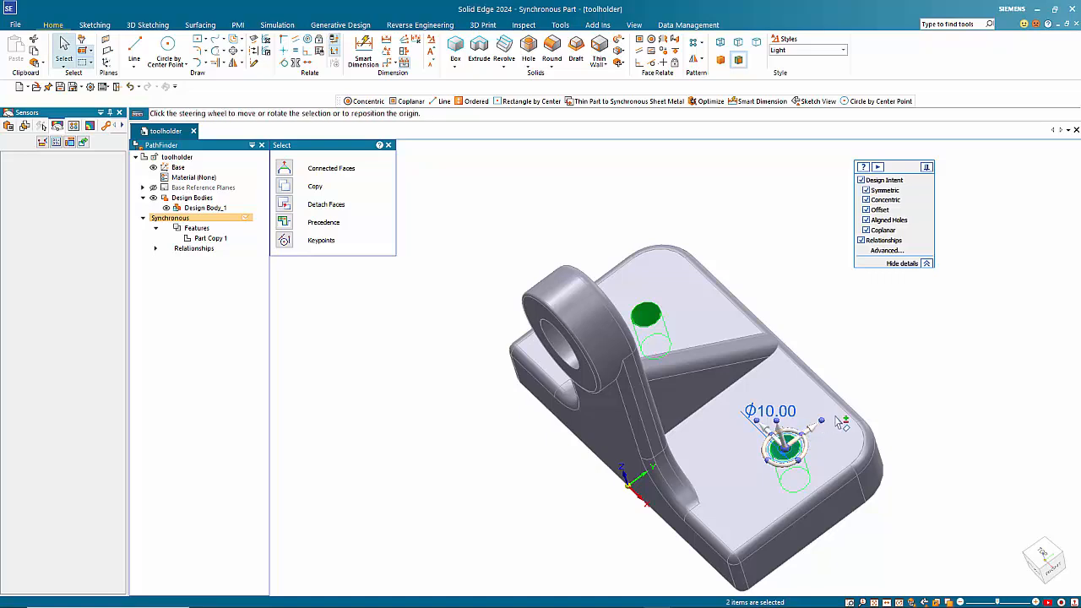
key("Escape")
Try moving only the right-hand mounting hole in the plane by about 6.4 mm with Symmetric design intent on, and deselect it
left_click(787, 449)
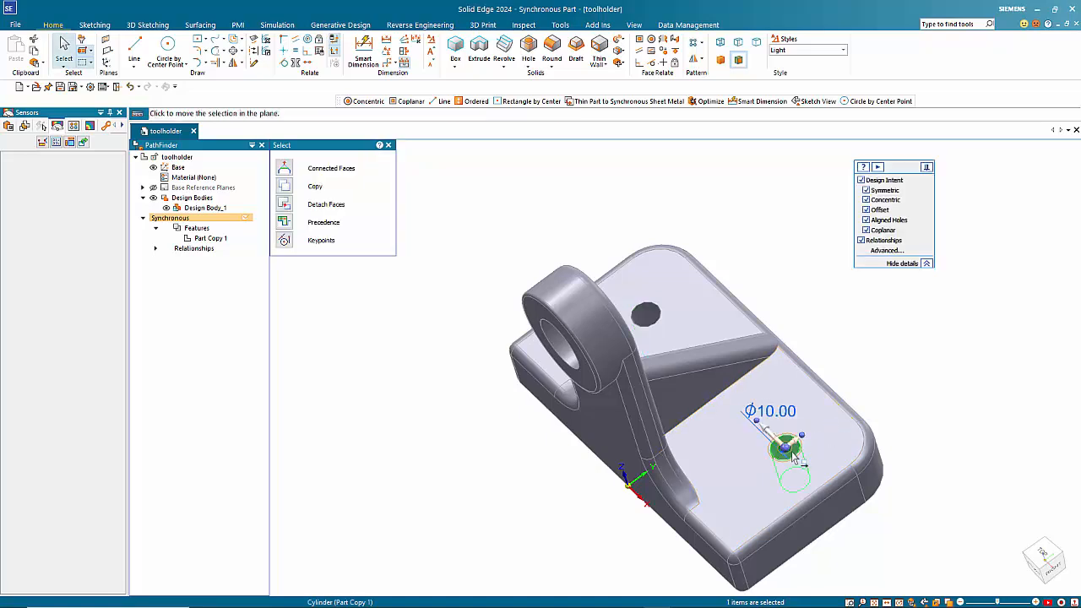
left_click(794, 452)
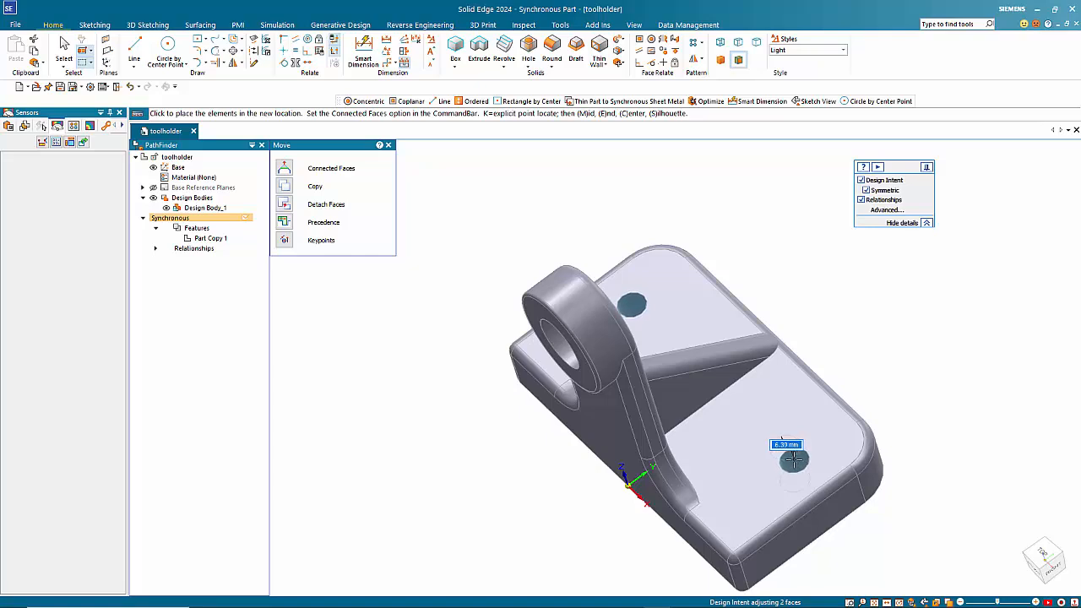
left_click(793, 460)
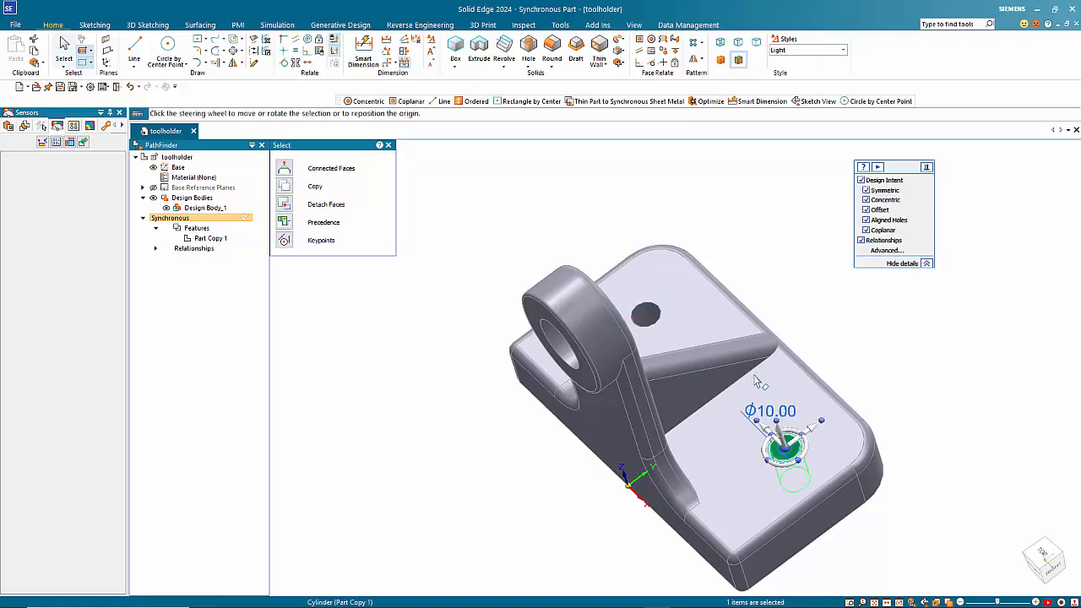
key("Escape")
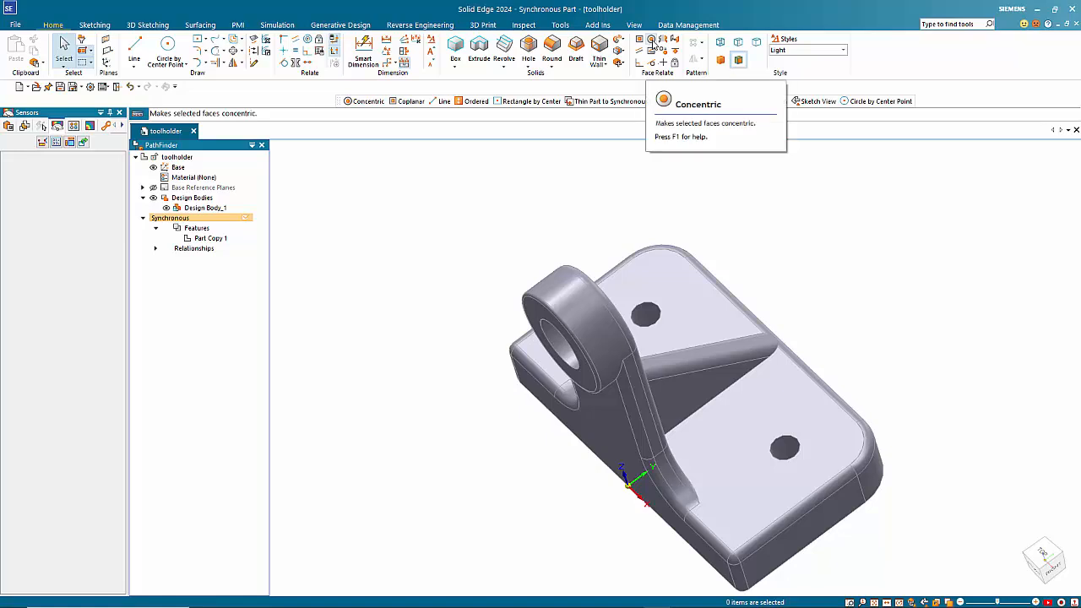
Make the right-hand mounting hole concentric with the base's adjacent rounded corner as a persistent relationship
left_click(653, 43)
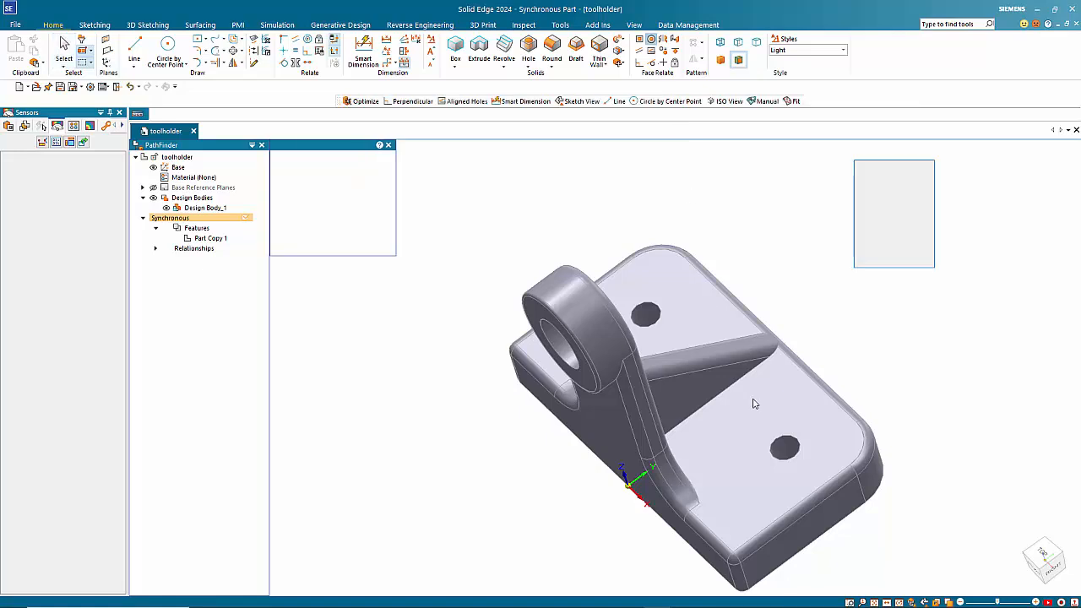
left_click(784, 451)
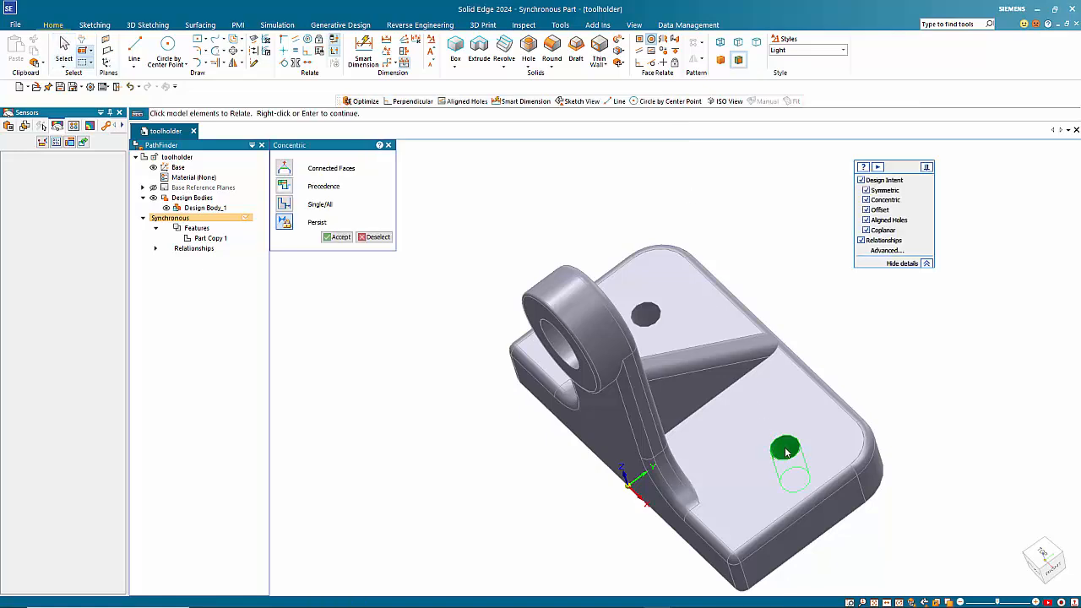
left_click(881, 479)
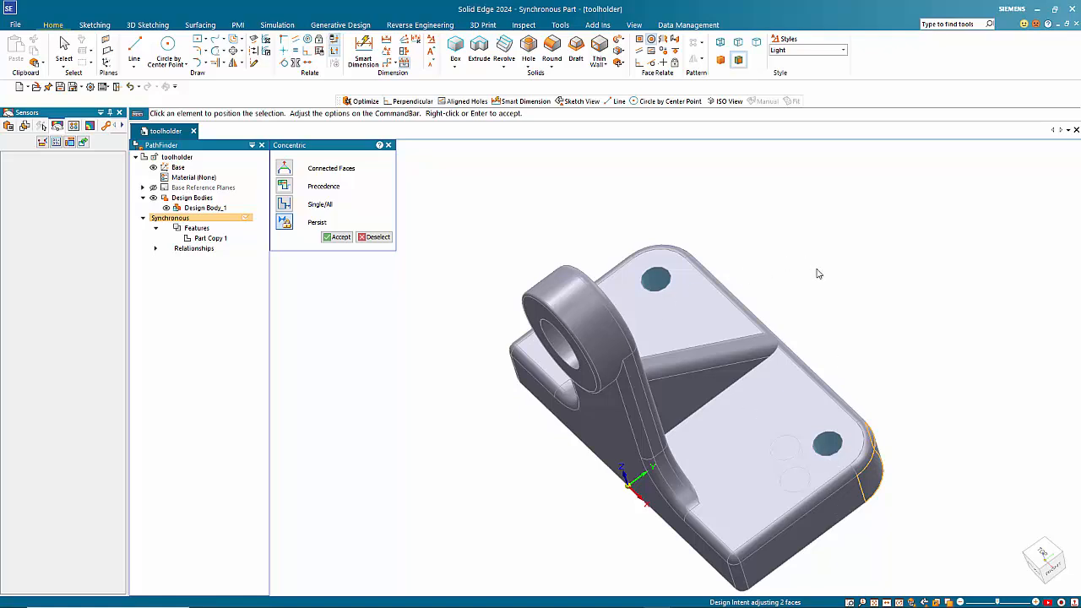
key("Escape")
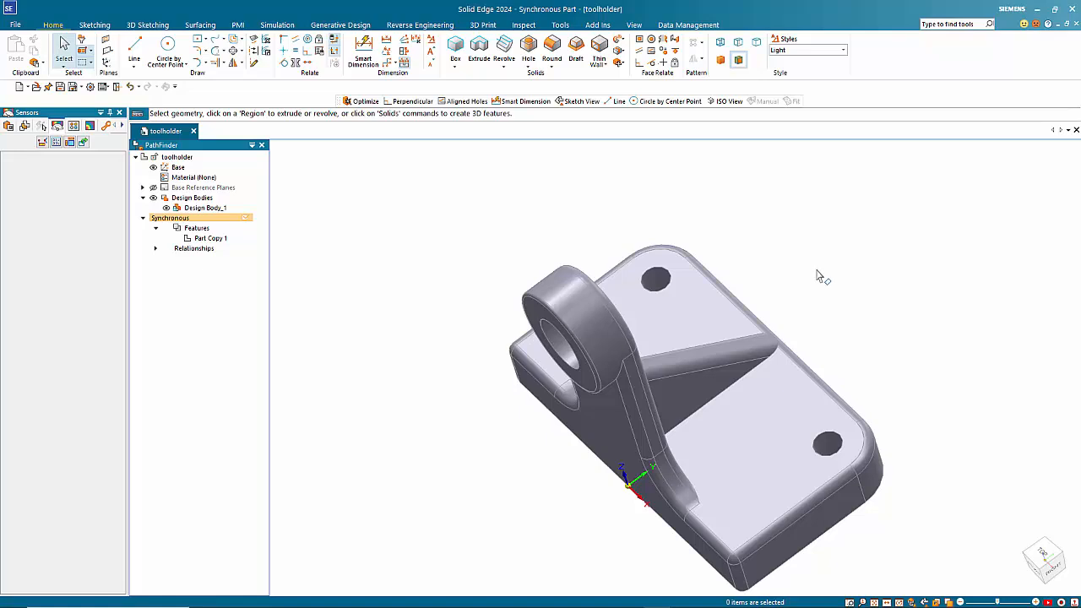
Expand the list of relationships and try moving the base's rear planar face outward by about 17 mm
left_click(155, 250)
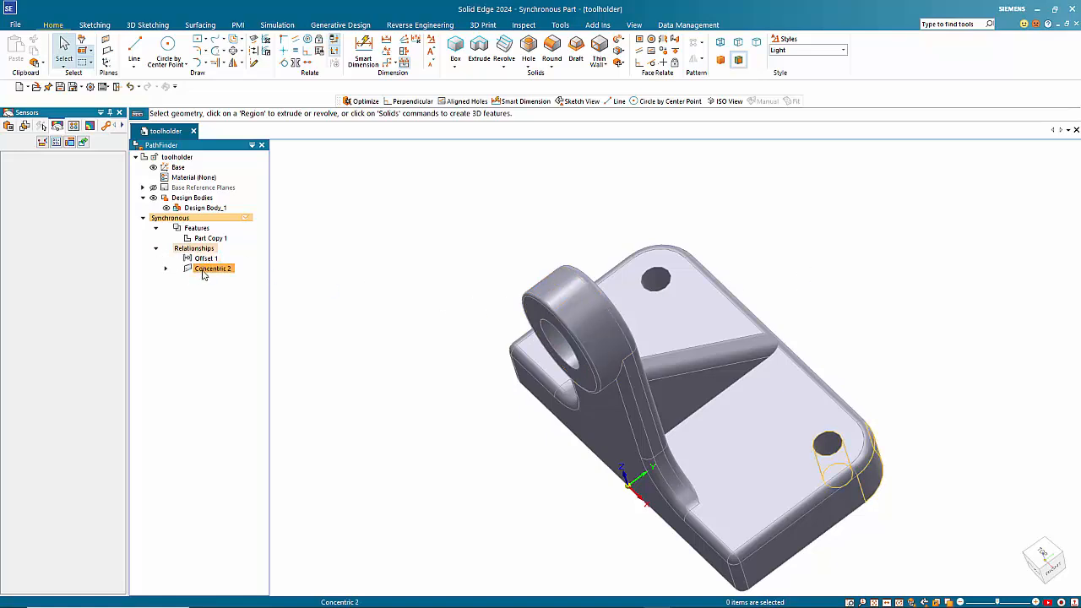
mouse_move(687, 309)
middle_mouse_down()
mouse_move(717, 234)
mouse_move(610, 248)
mouse_move(689, 365)
mouse_move(743, 362)
mouse_move(735, 234)
mouse_move(763, 193)
mouse_move(766, 222)
middle_mouse_up()
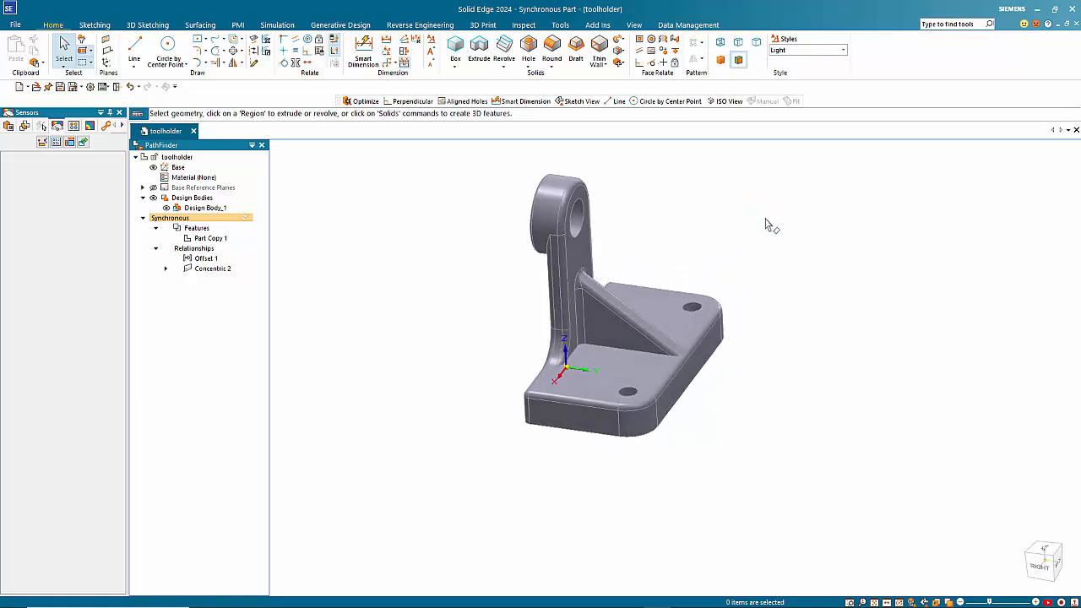
left_click(701, 366)
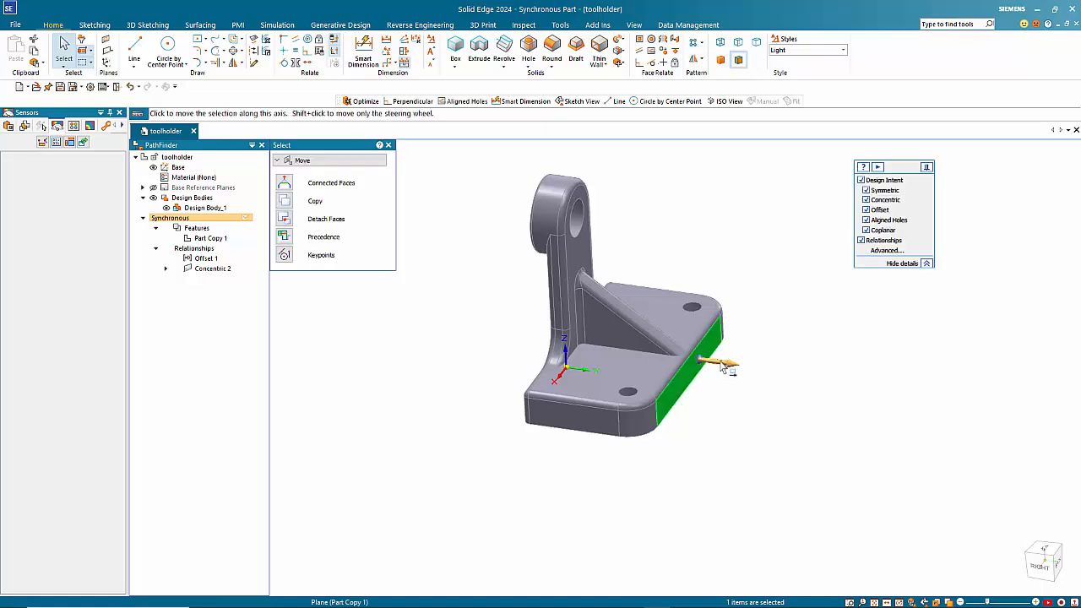
left_click(723, 366)
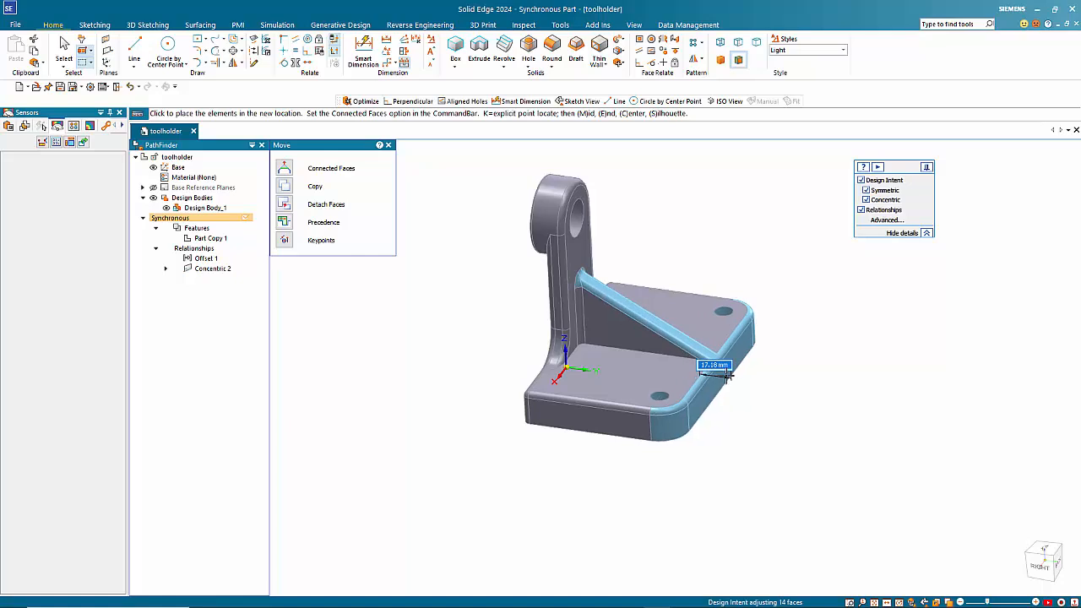
left_click(718, 373)
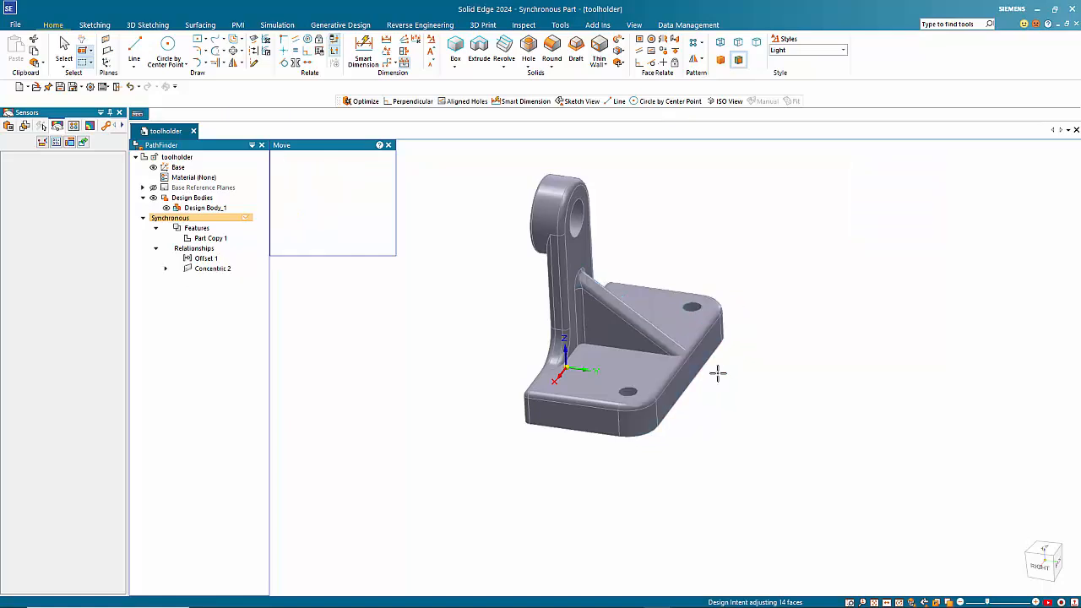
Examine where the rib's lower end and the rounds meet the base's outer planar face, and clear the face selection
left_click(708, 363)
scroll(680, 289, "up", 4)
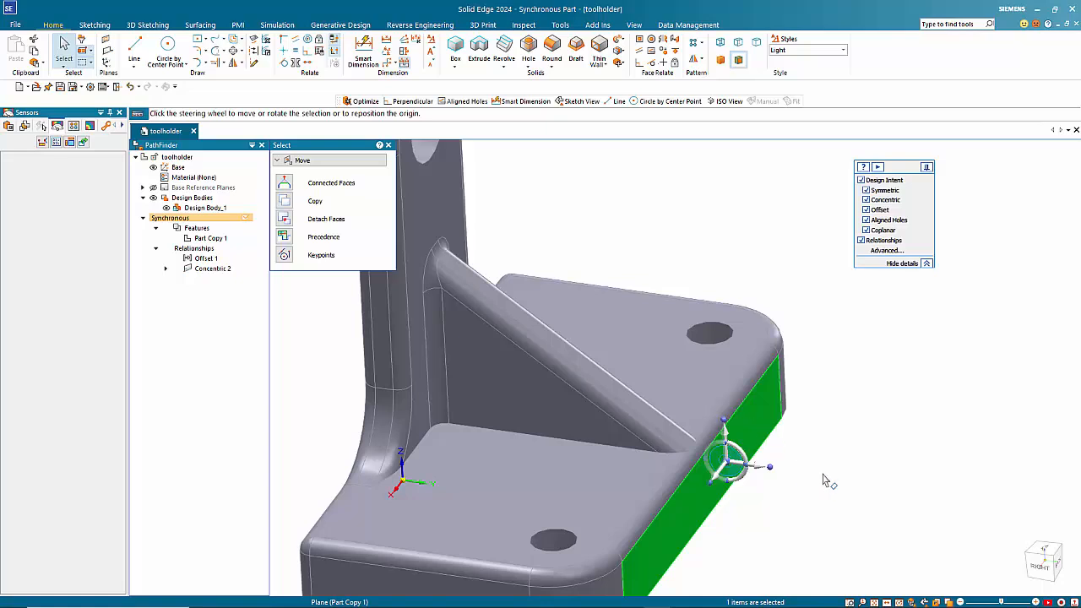
scroll(790, 492, "up", 2)
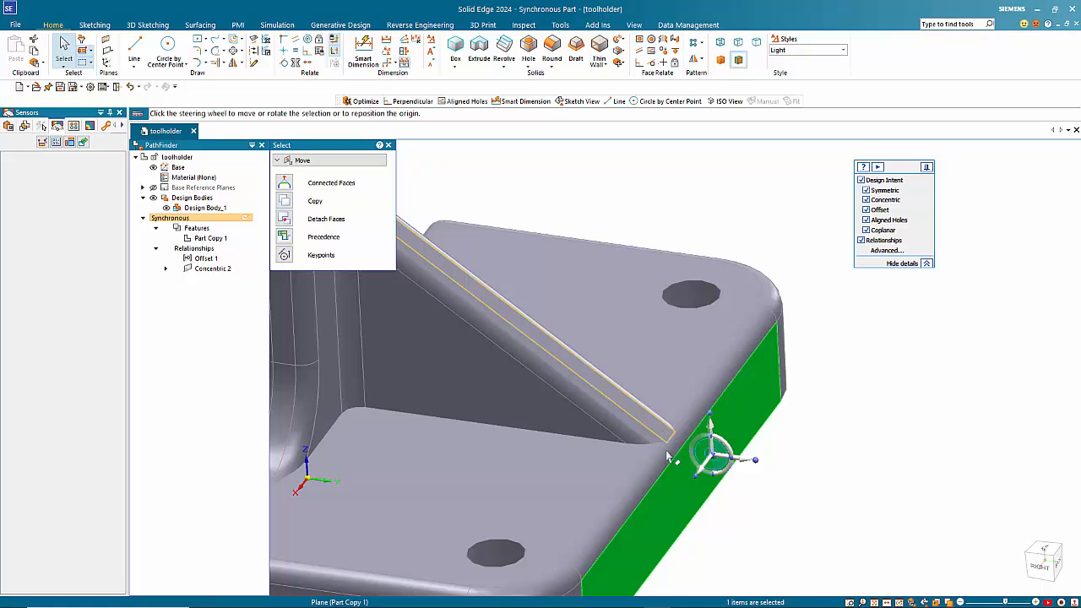
scroll(853, 436, "down", 2)
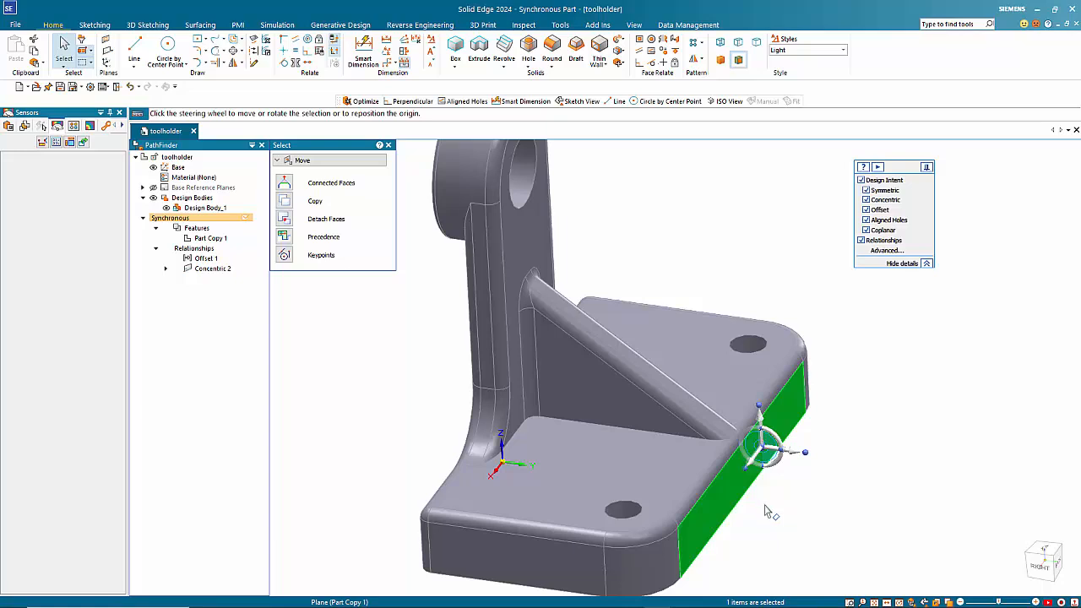
left_click(860, 505)
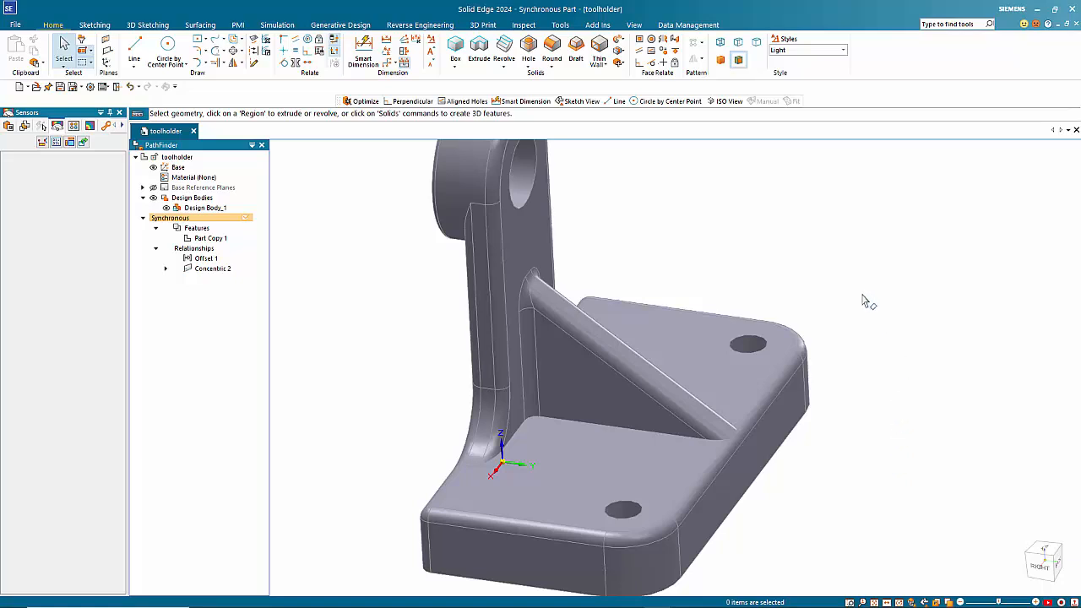
Select the round chains along both sides of the base and upright with Selection Manager's Round Chain option and delete them
key("space")
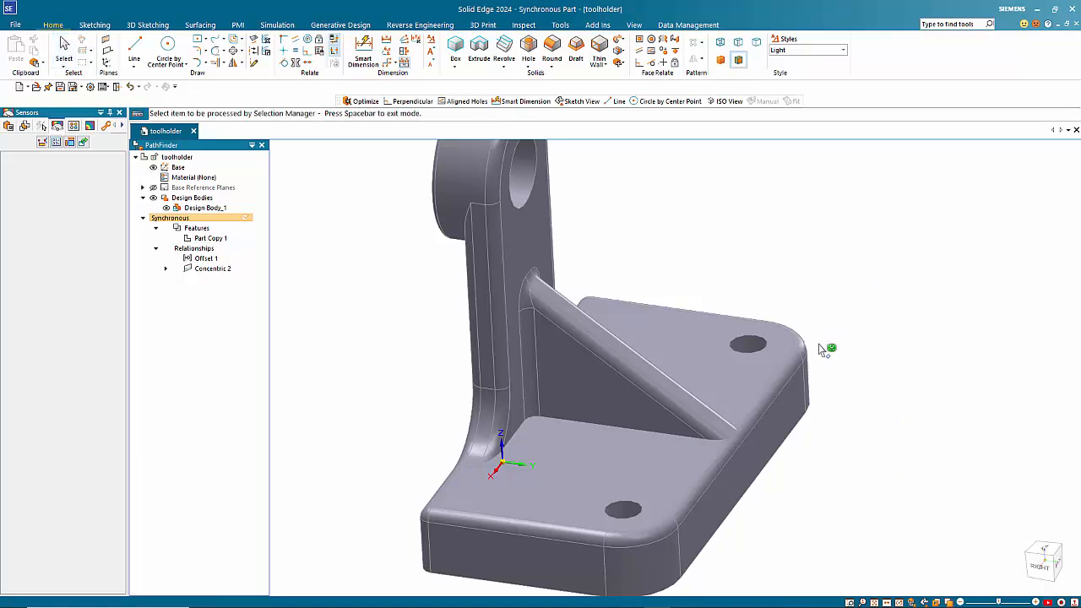
left_click(629, 545)
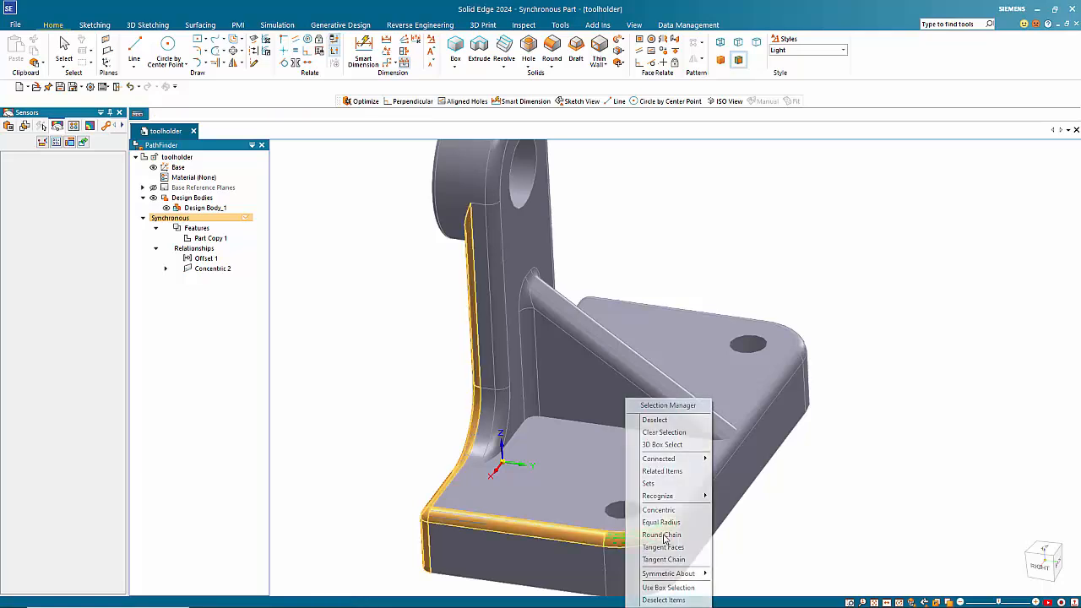
left_click(663, 536)
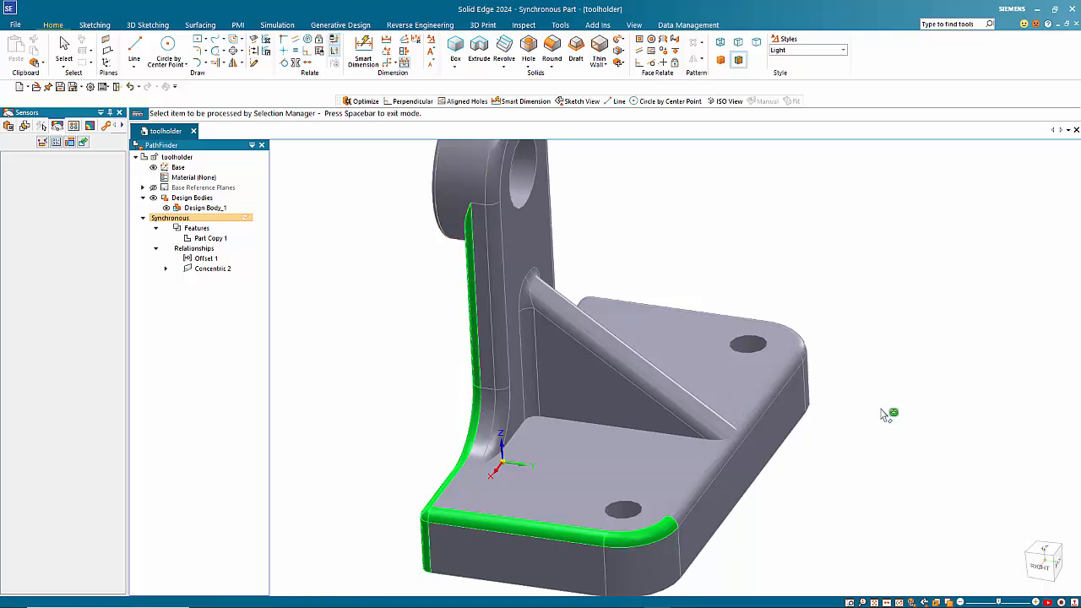
left_click(806, 349)
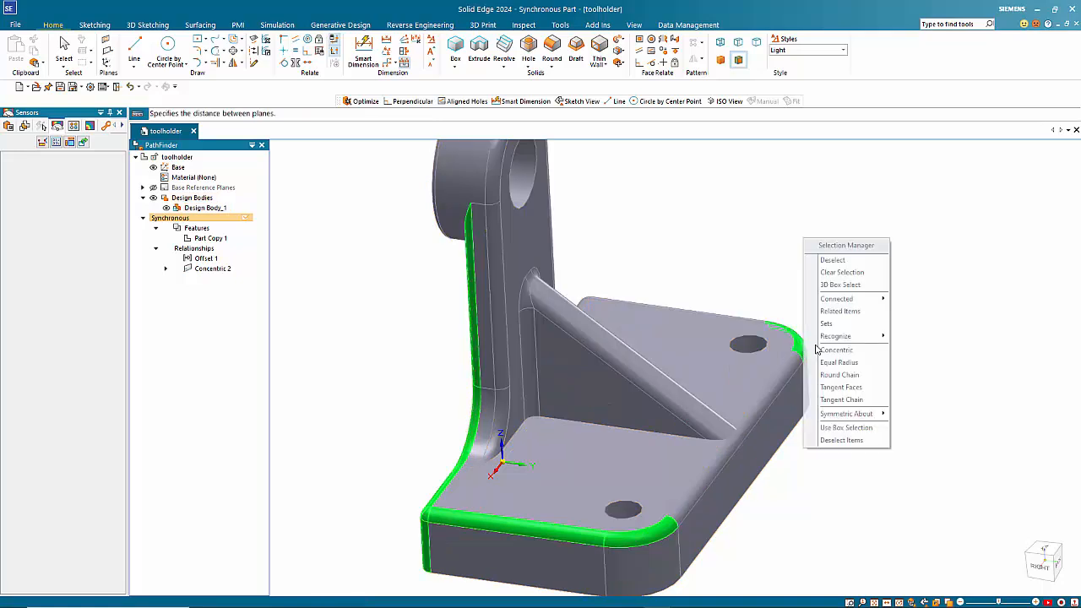
left_click(846, 376)
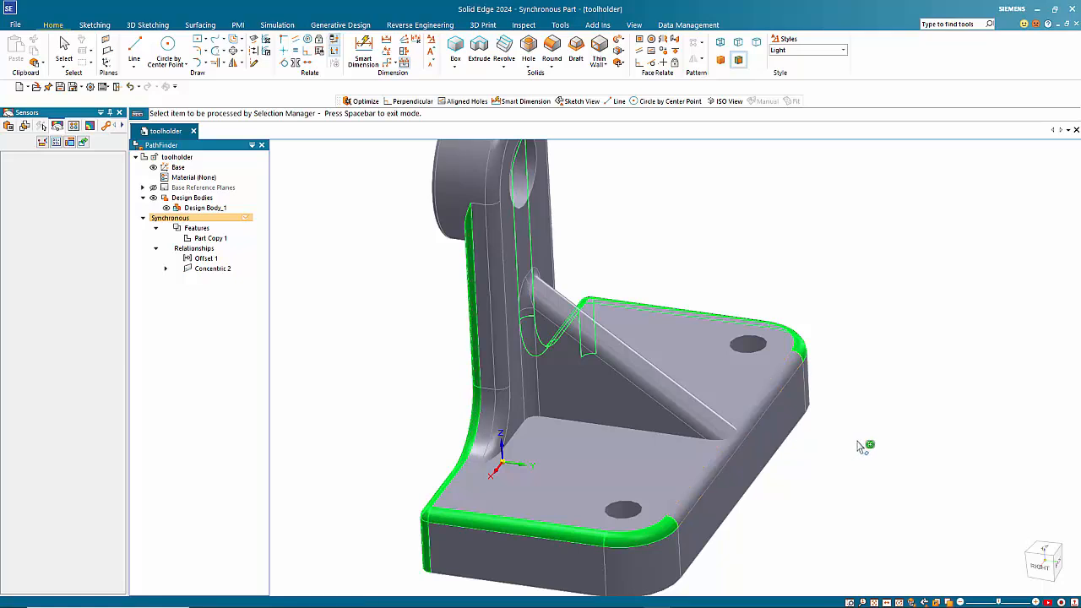
key("space")
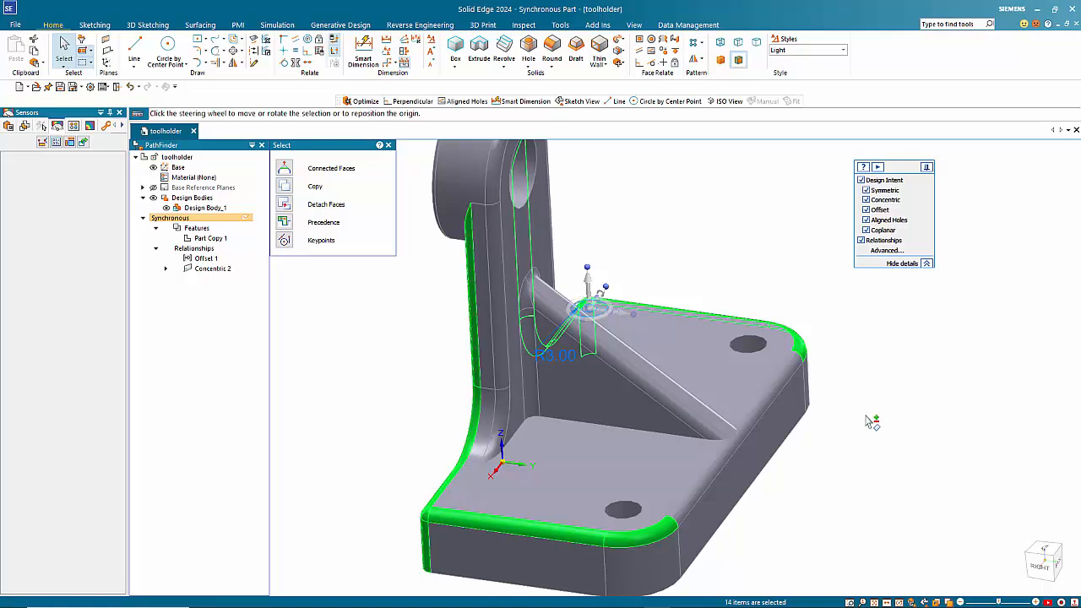
left_click(873, 422)
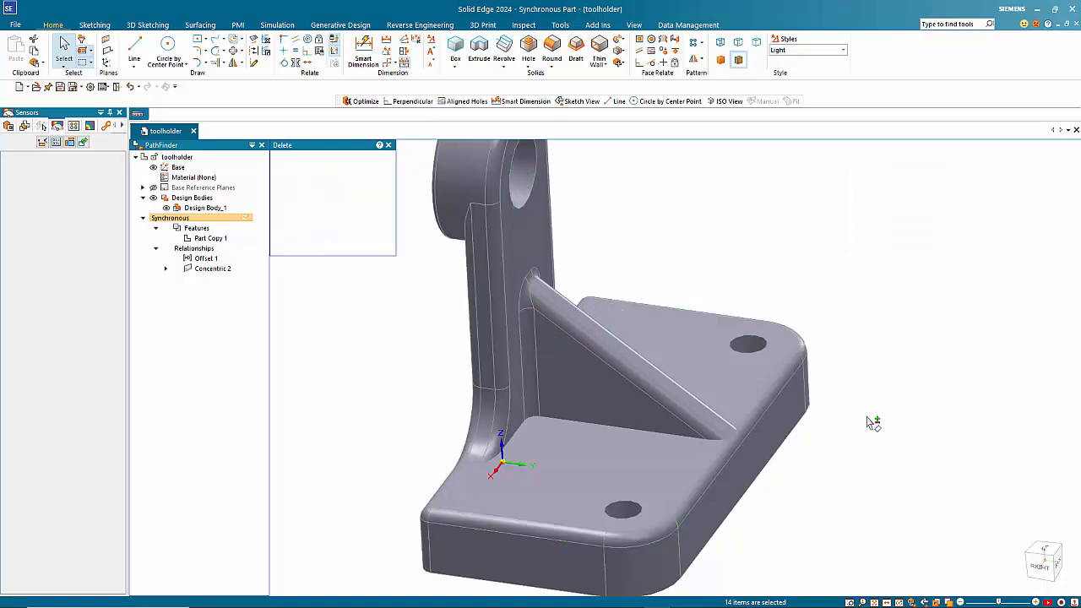
Delete the remaining round along the base's outer upper edge between the two rounded corners
scroll(759, 522, "up", 3)
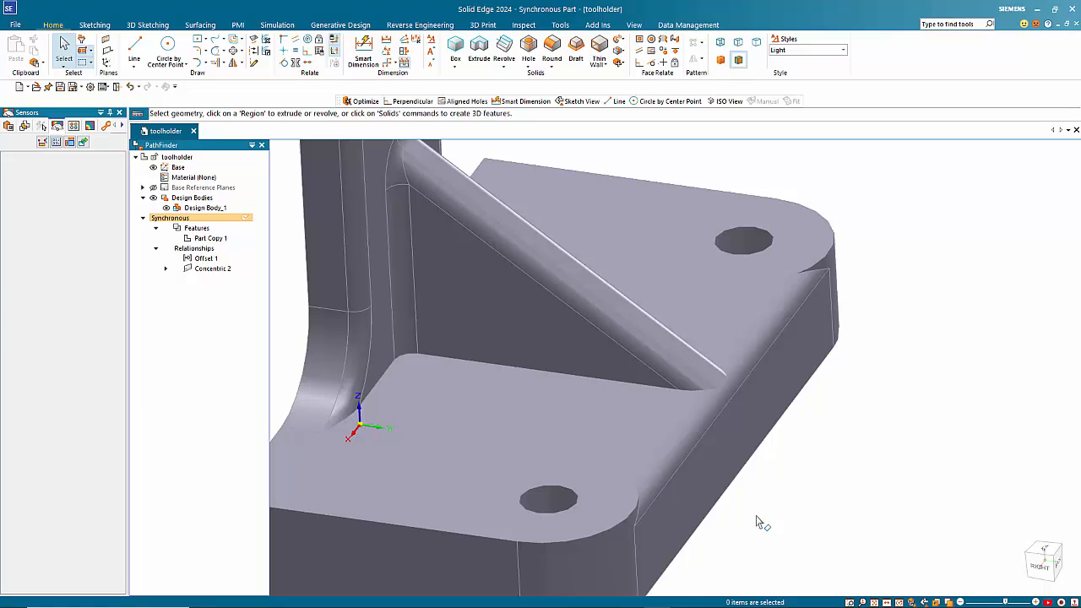
left_click(784, 303)
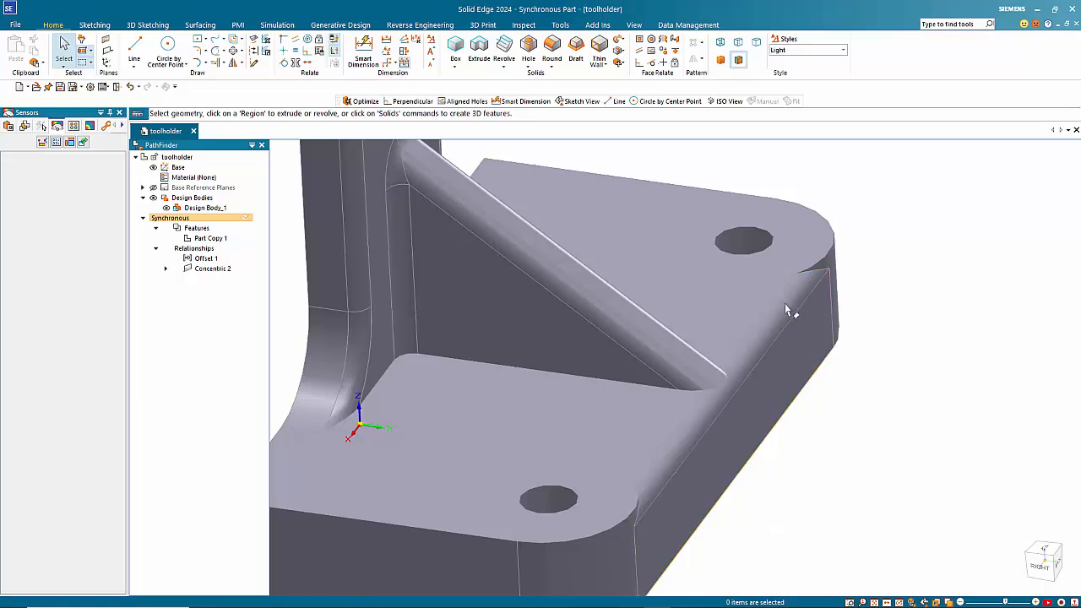
left_click(891, 429)
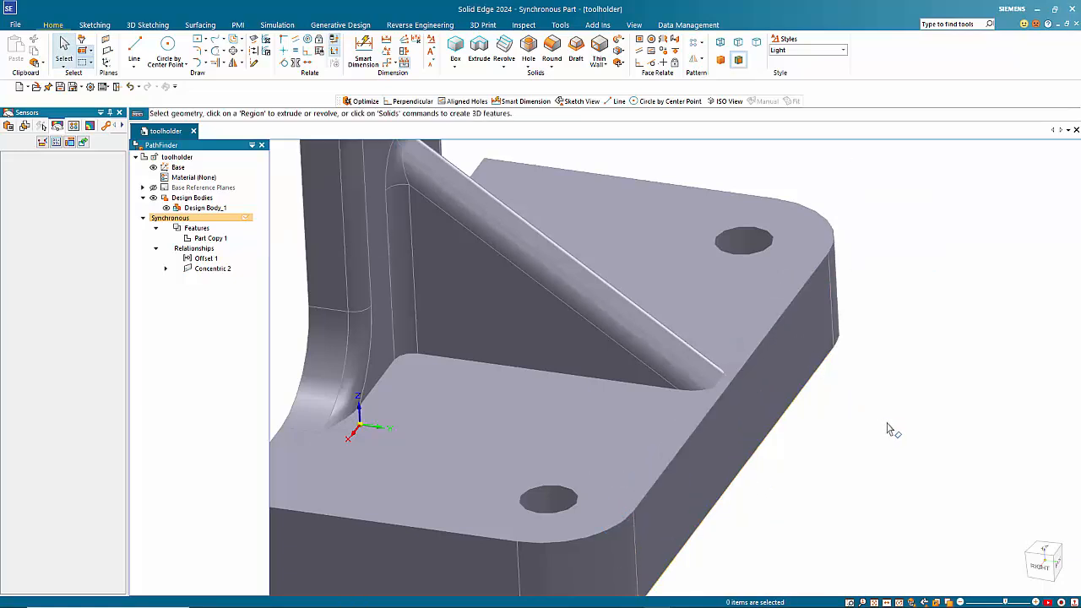
Try moving the base's outer planar face outward by about 20 mm
scroll(998, 451, "down", 1)
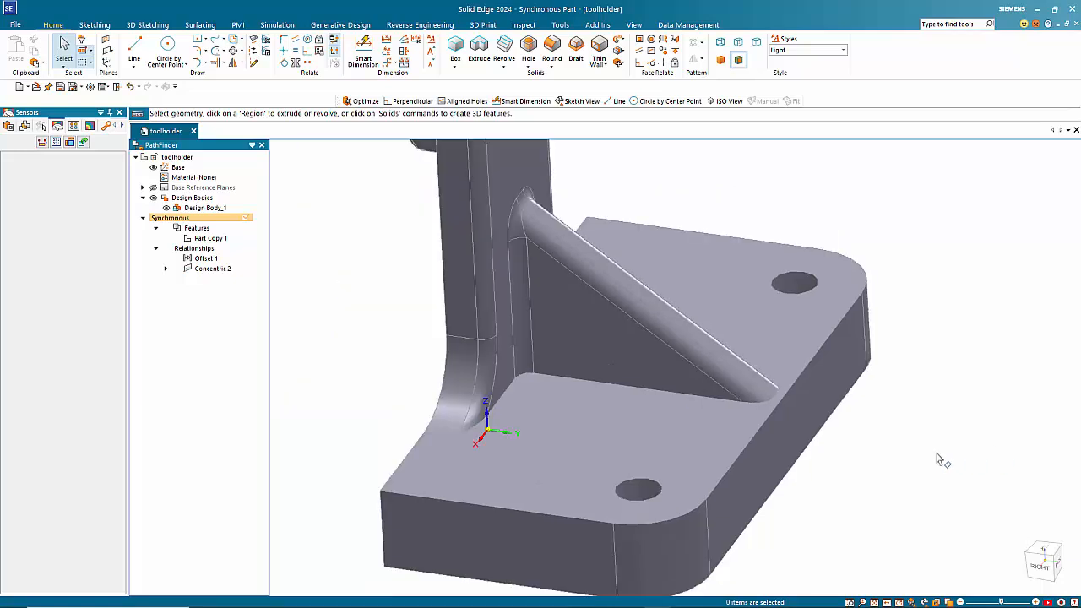
left_click(770, 453)
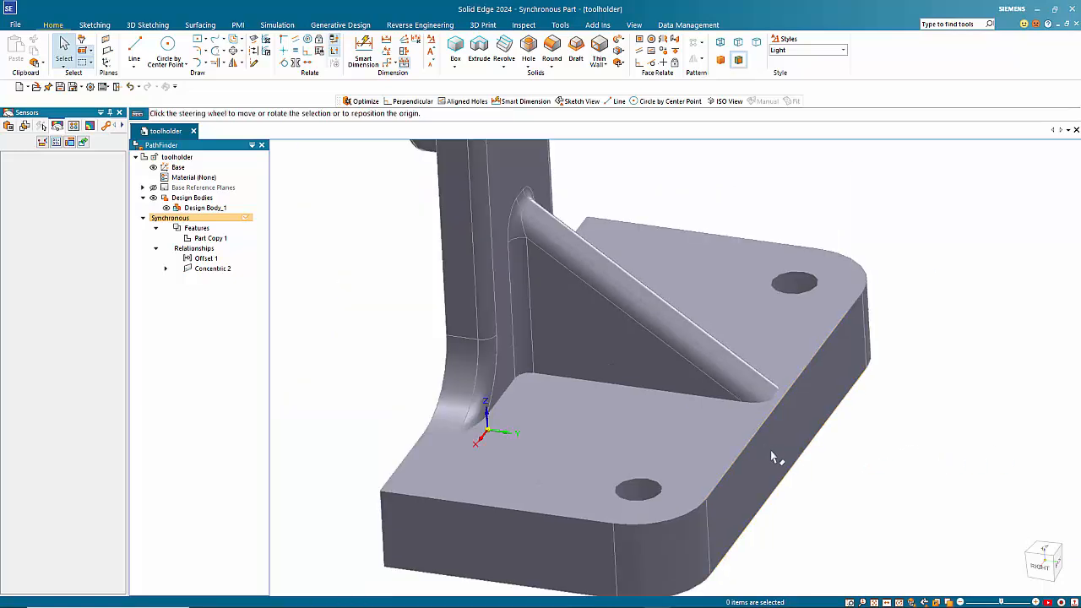
left_click(771, 450)
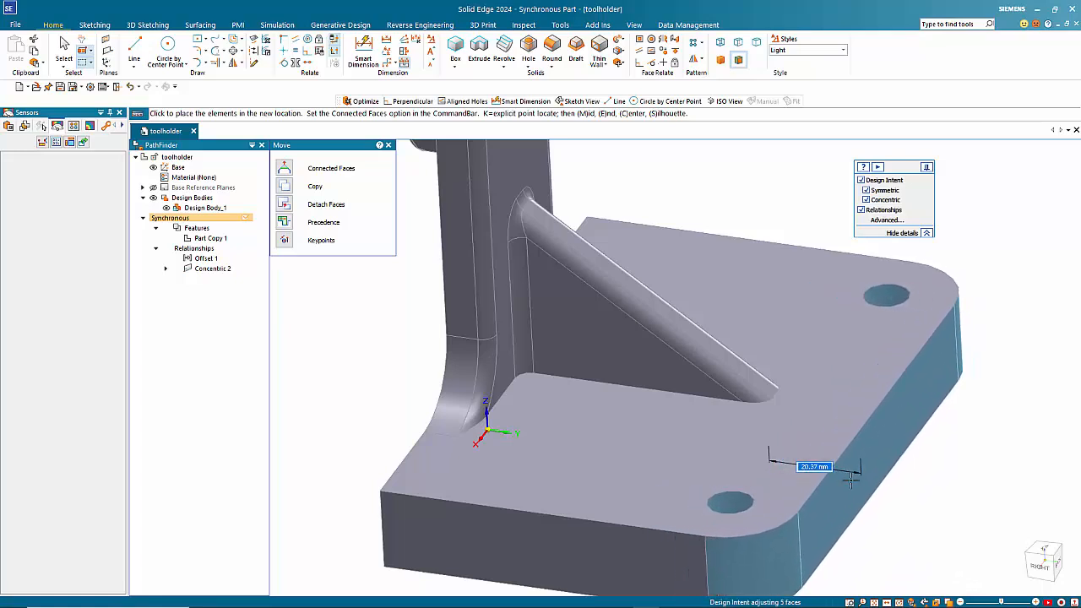
left_click(825, 488)
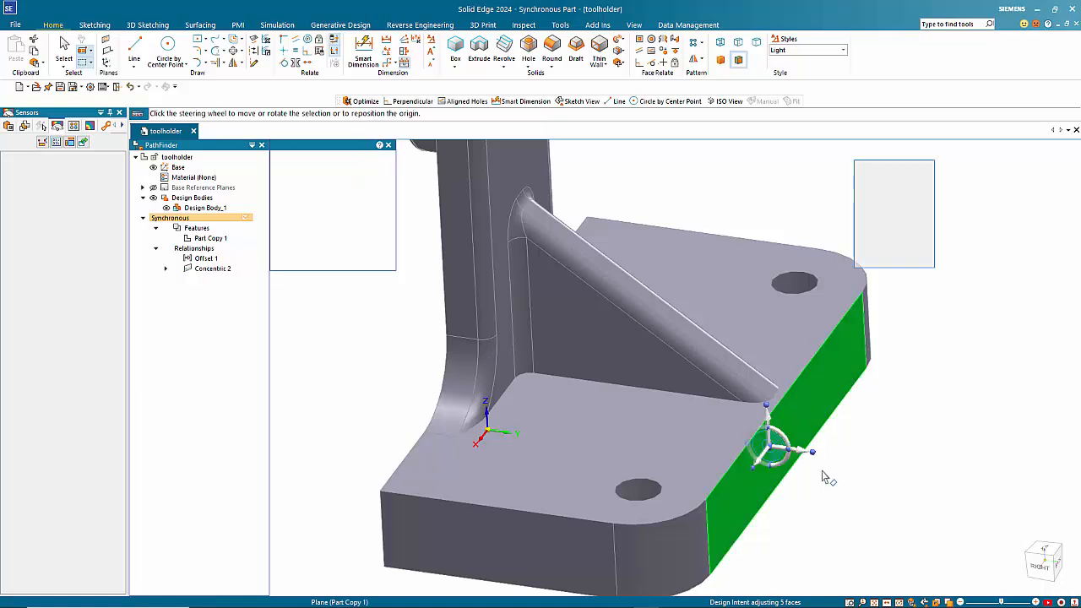
Select the round chain where the rib meets the upright with Selection Manager's Round Chain option and delete it
left_click(638, 300)
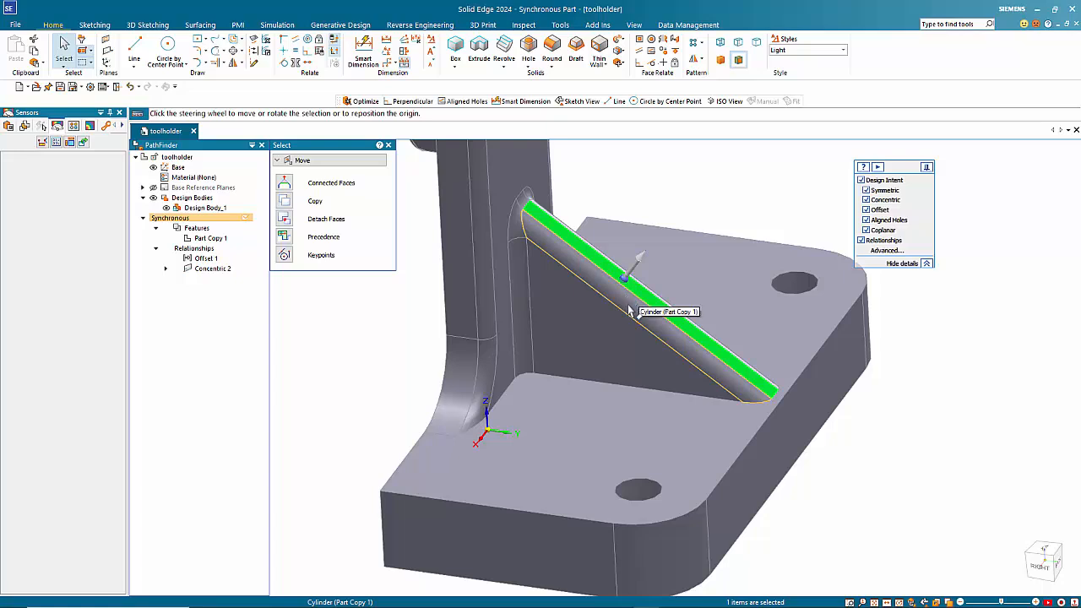
key("Escape")
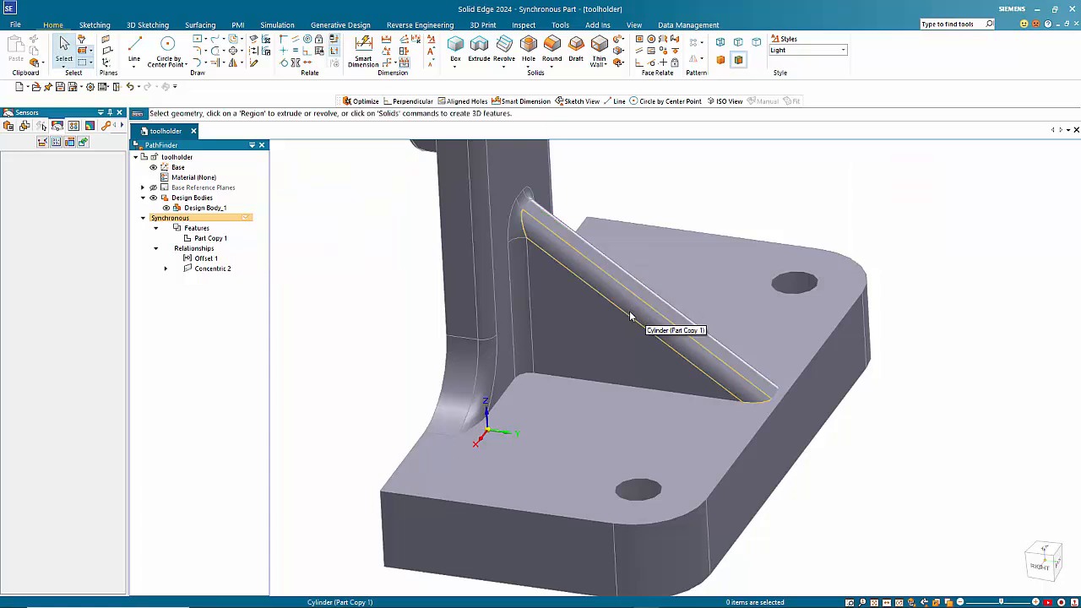
key("space")
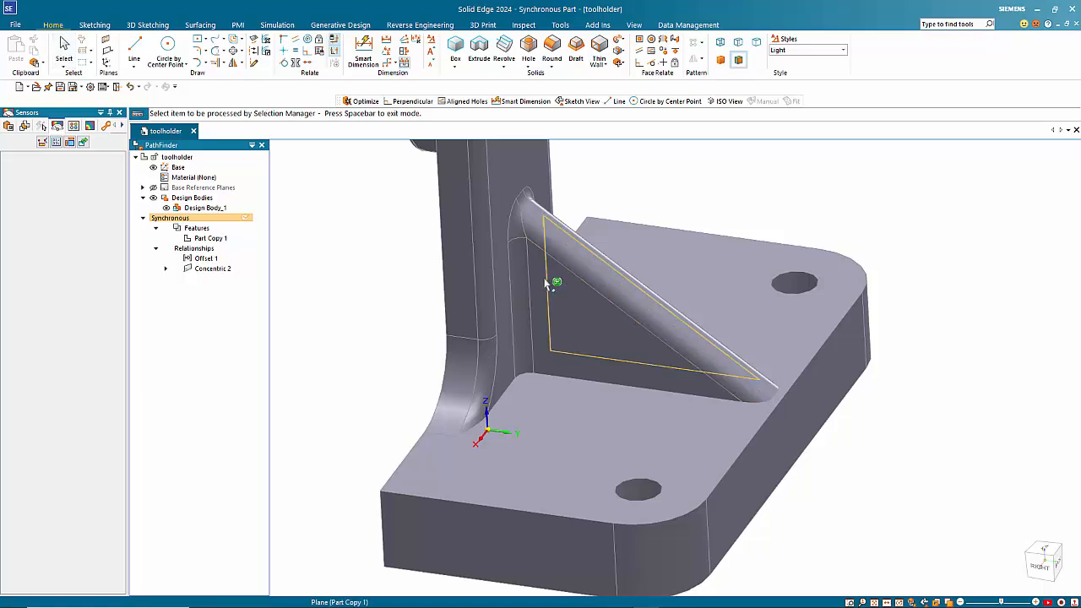
right_click(523, 340)
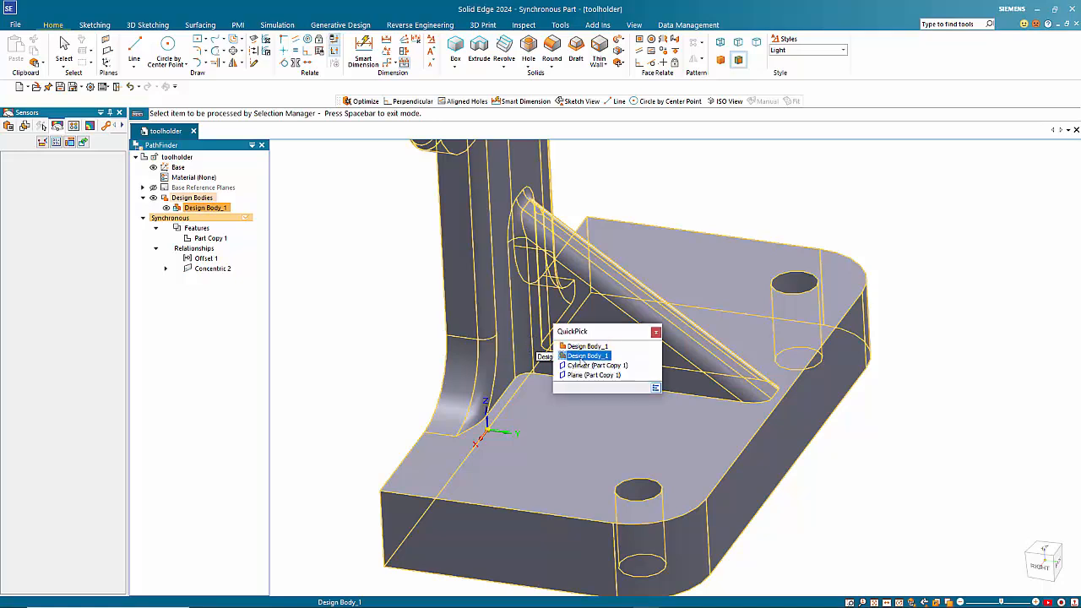
left_click(583, 366)
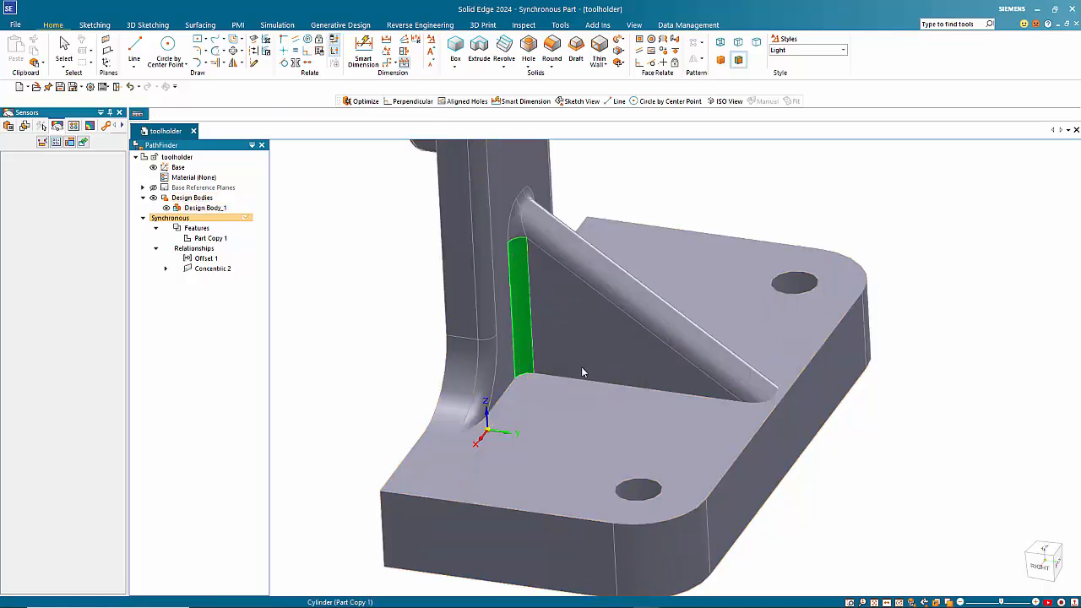
right_click(581, 367)
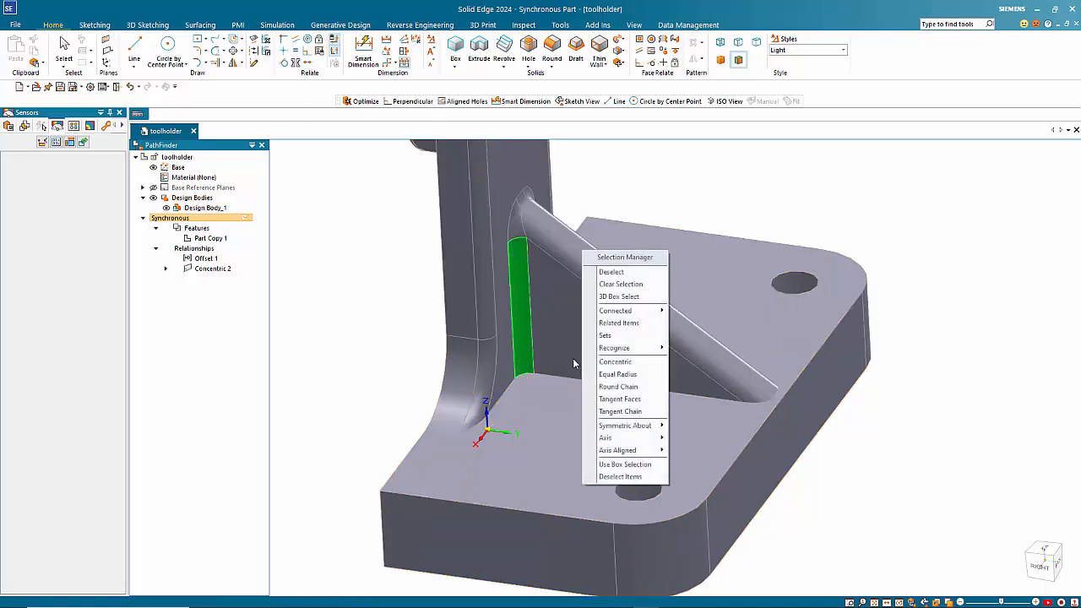
left_click(618, 387)
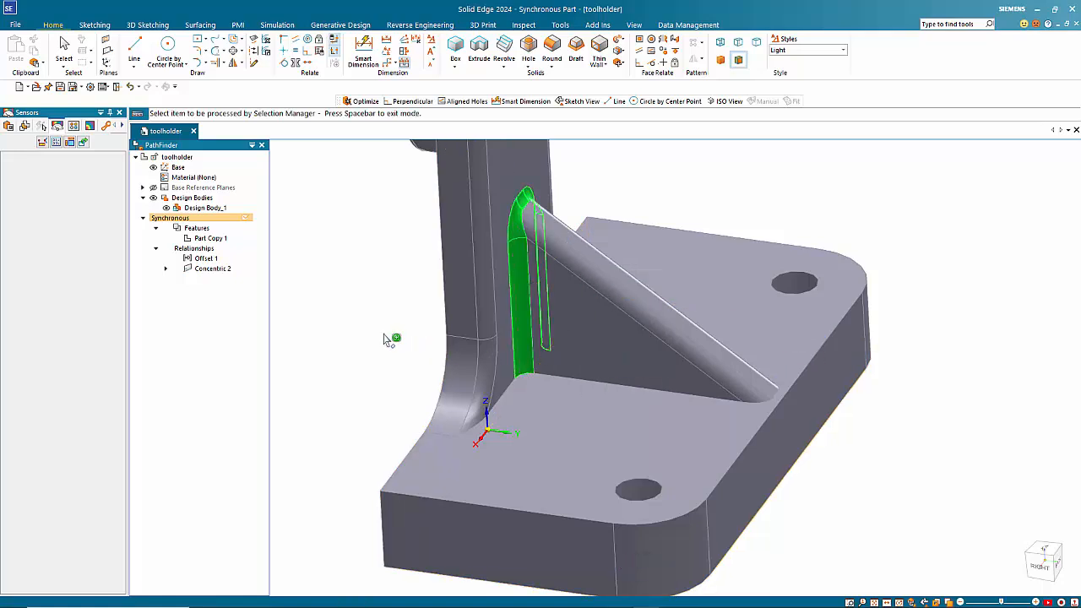
key("space")
key("Delete")
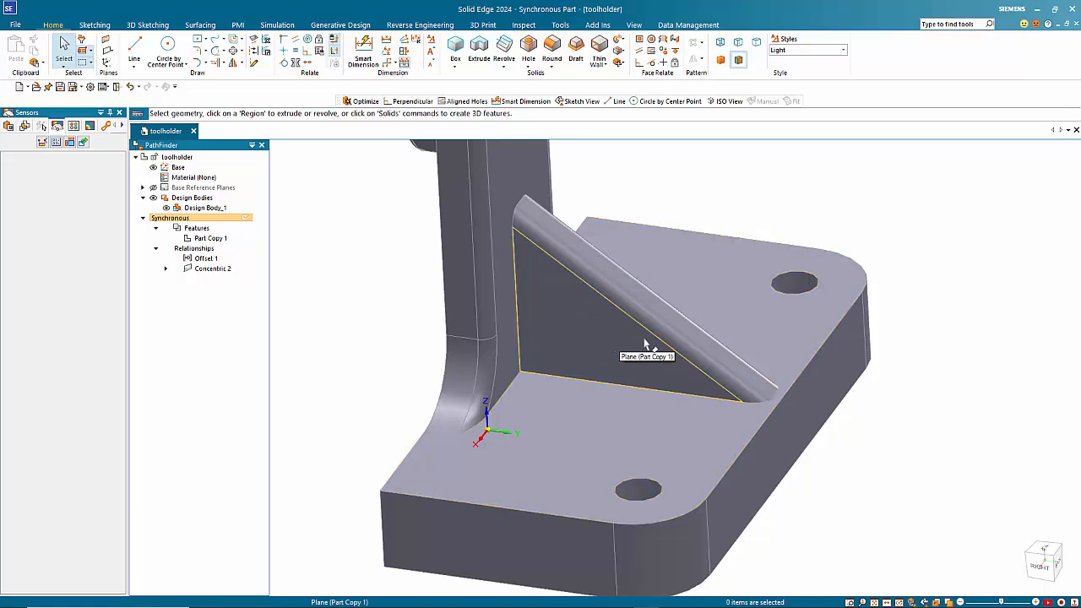
Reposition the steering wheel to the upper end of the rib's sloped face and try rotating the face by about 11°
left_click(540, 216)
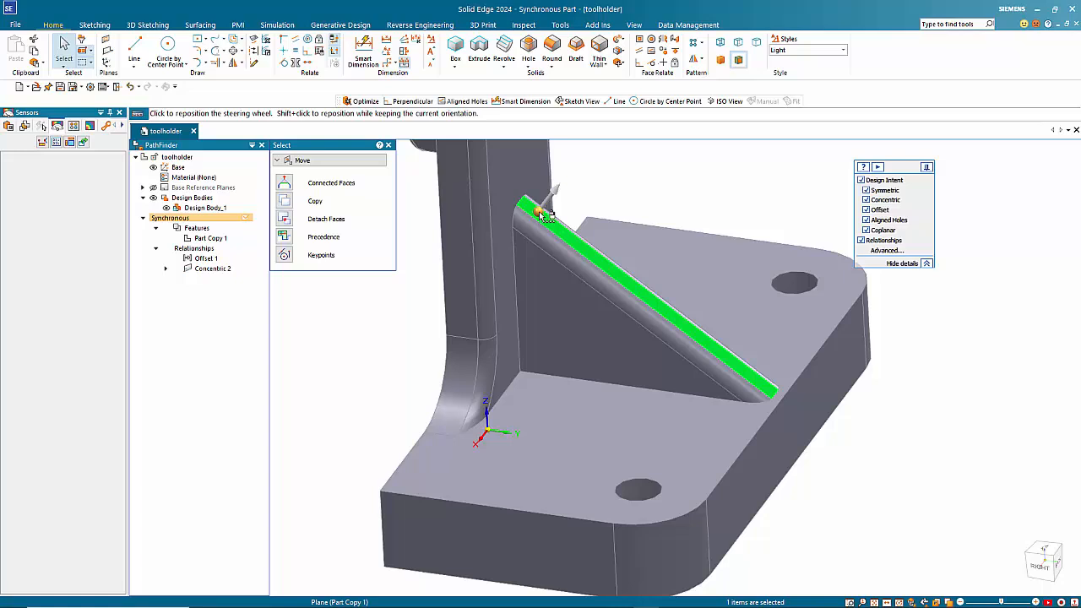
left_click(541, 217)
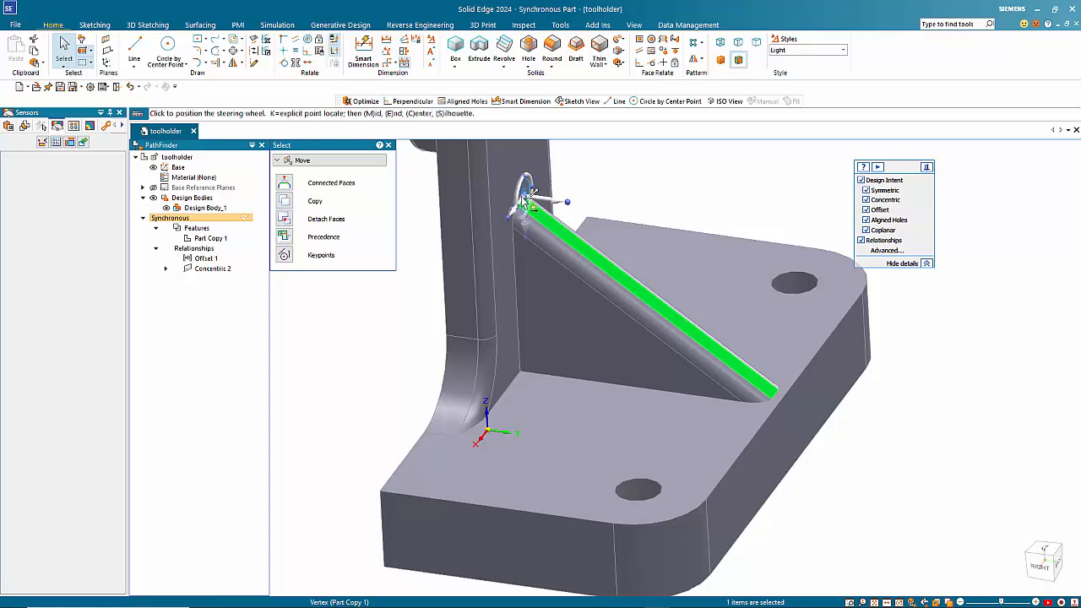
left_click(523, 203)
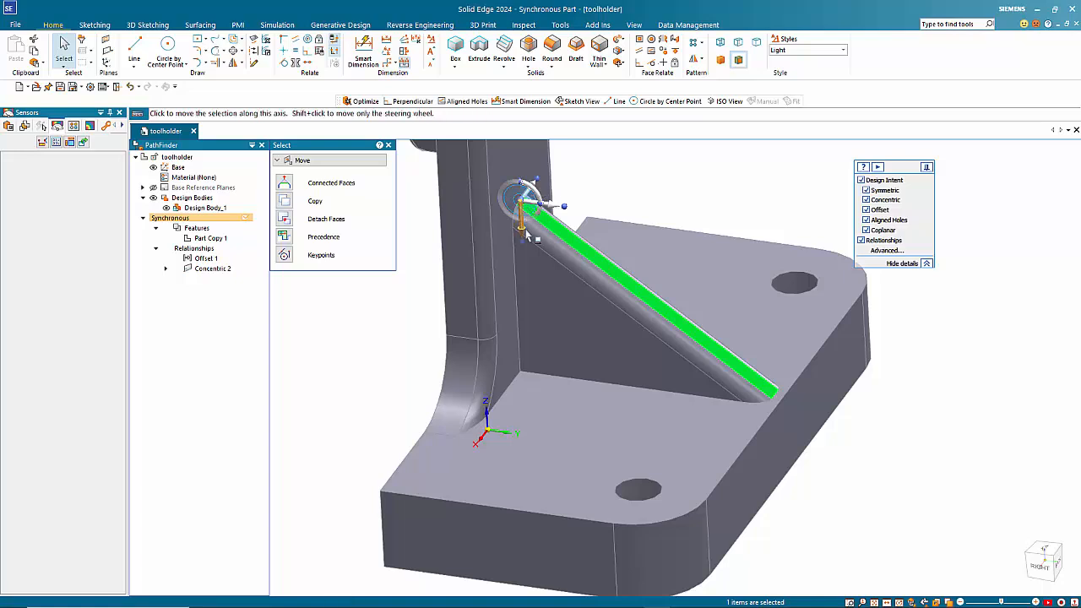
left_click(537, 207)
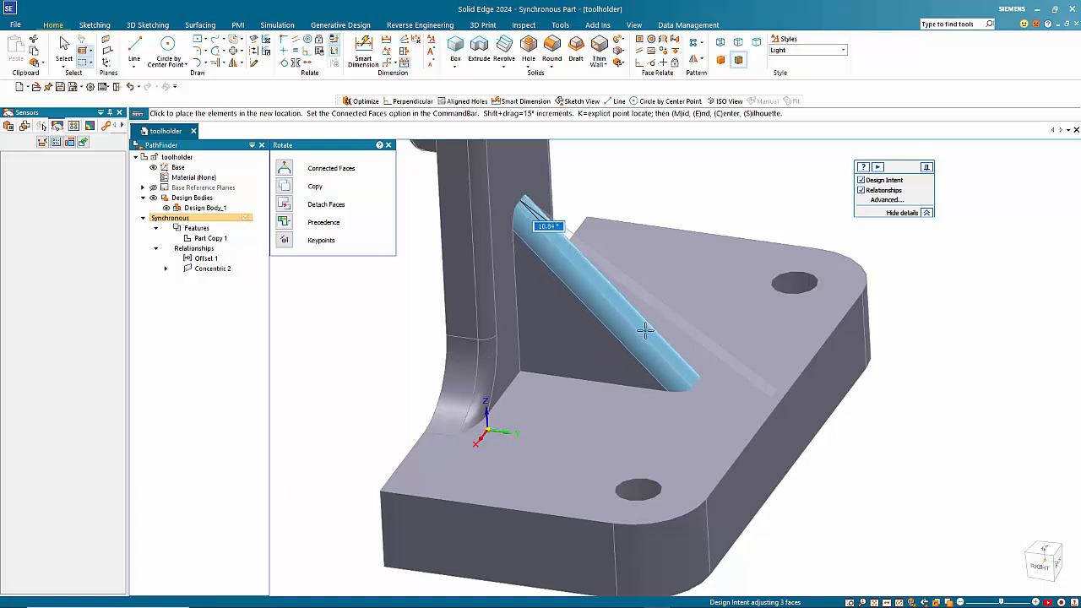
left_click(644, 335)
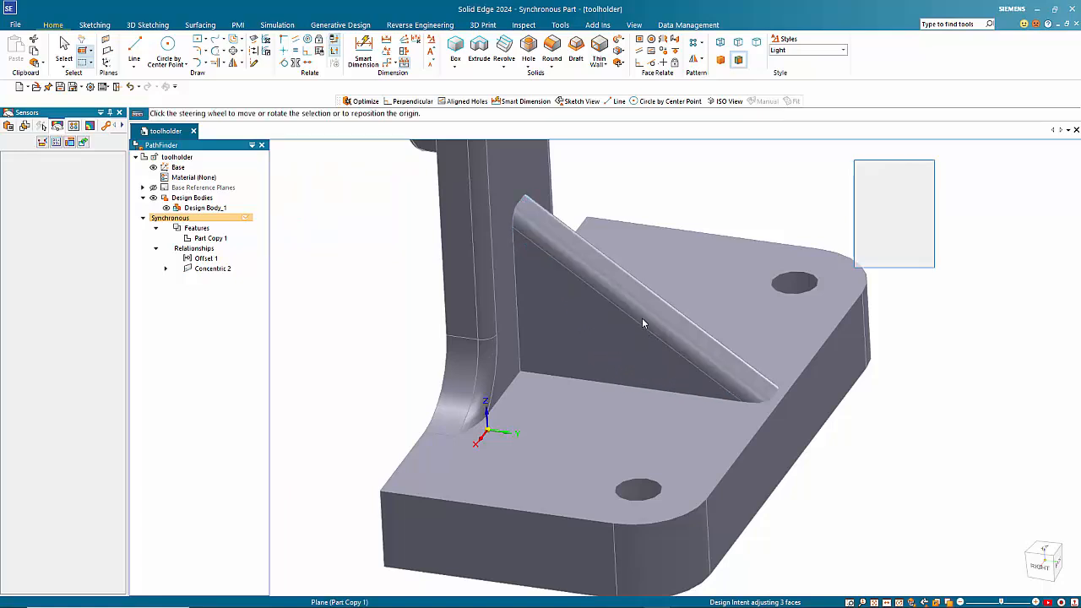
left_click(640, 316)
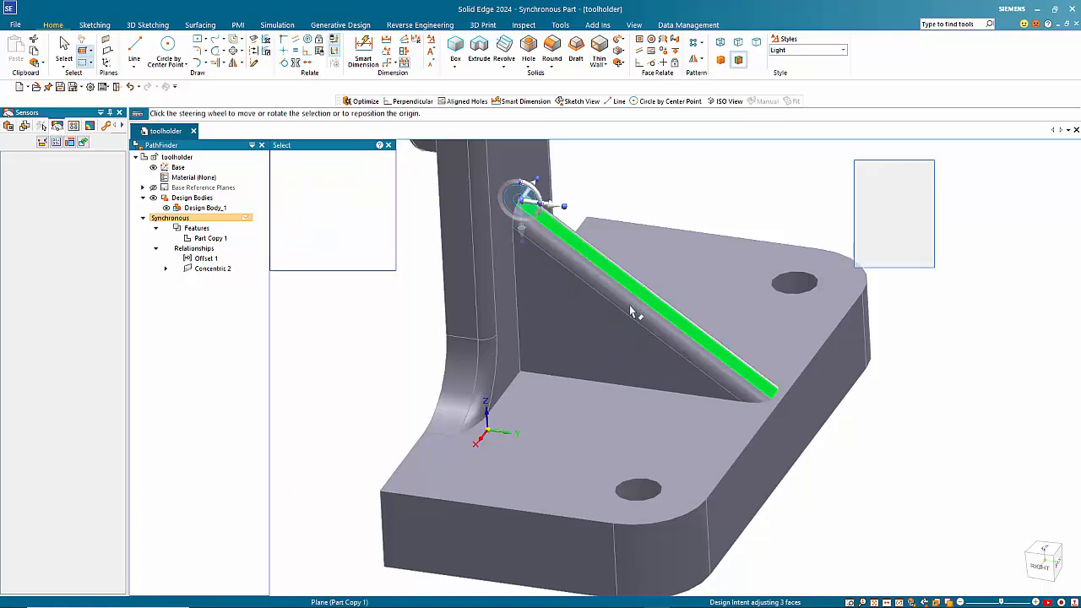
Reposition the steering wheel to the lower end of the rib's sloped face and try rotating the face by about 6°
left_click(521, 210)
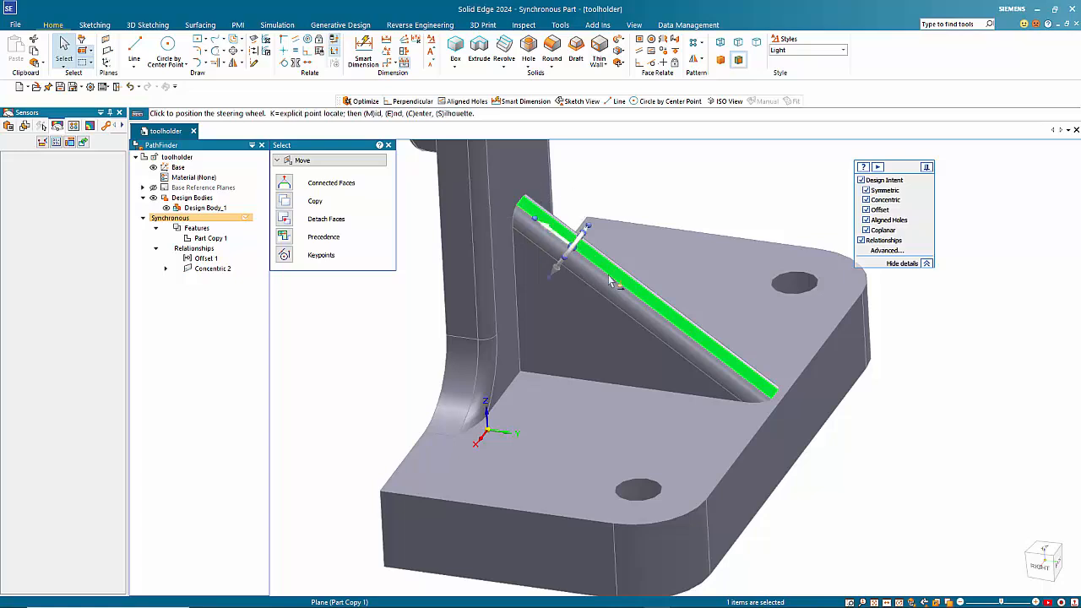
left_click(779, 397)
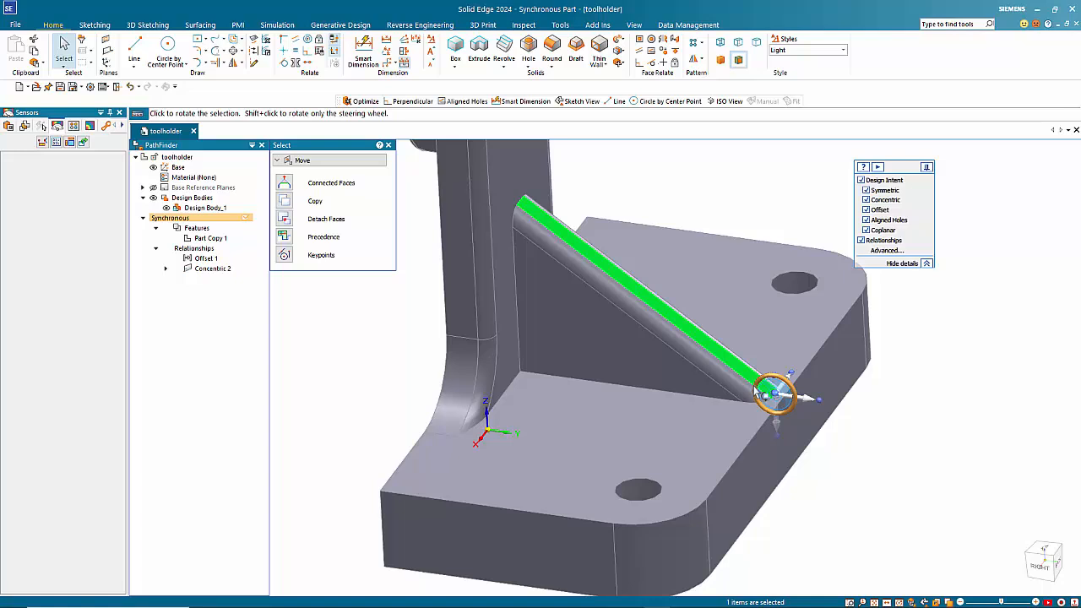
left_click(757, 390)
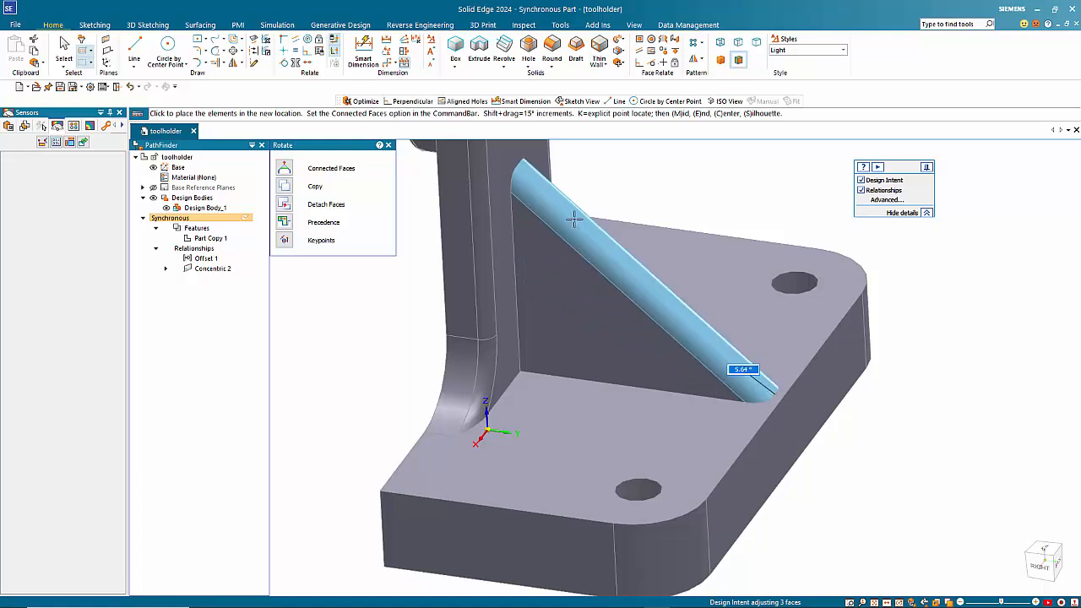
scroll(573, 219, "down", 2)
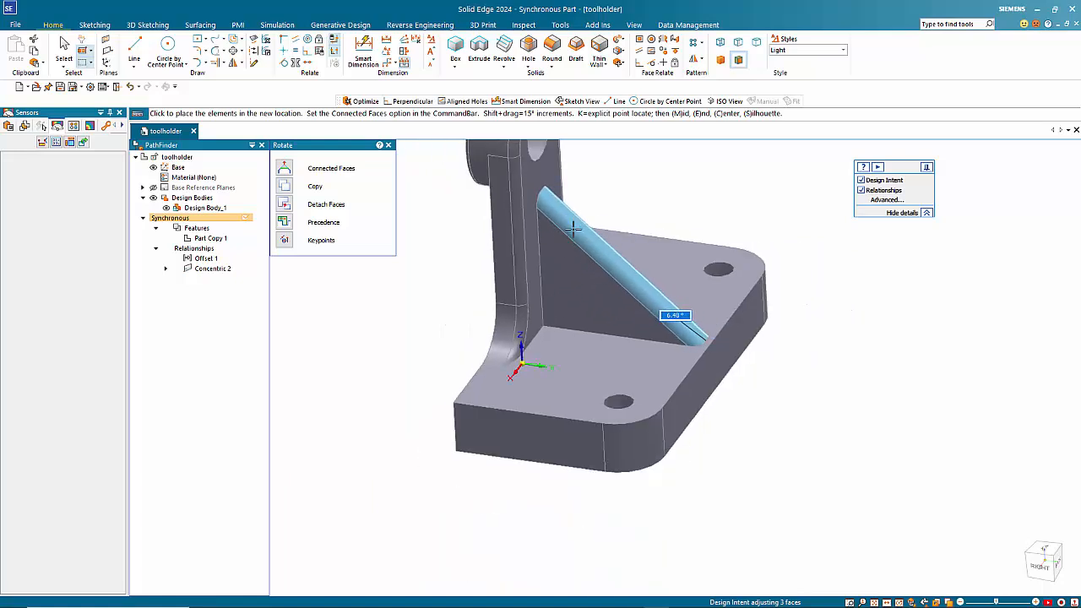
left_click(567, 250)
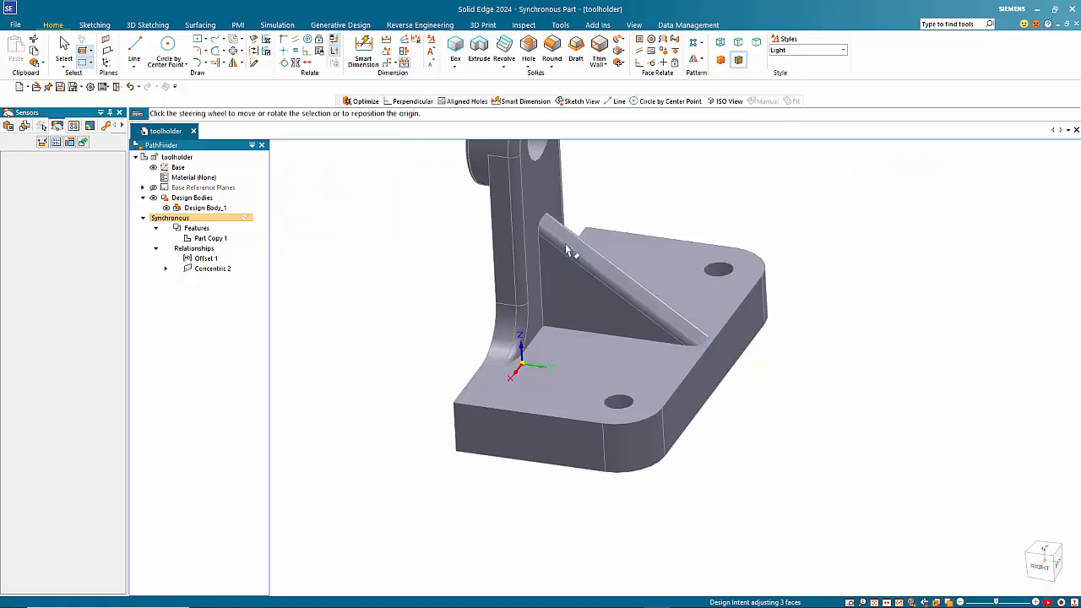
left_click(568, 250)
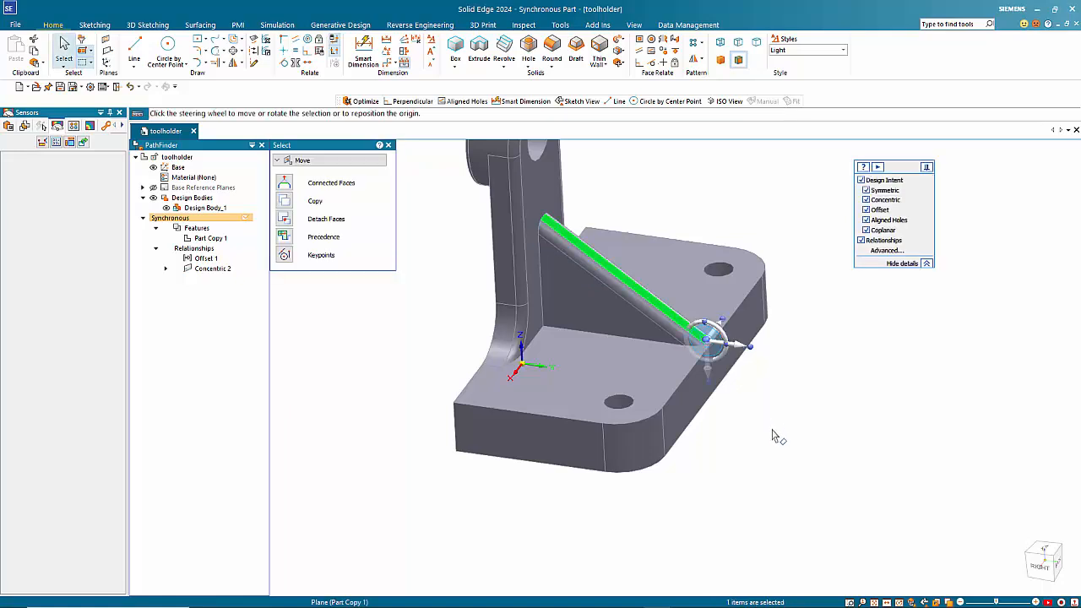
Place a driving Smart Dimension on the long lower edge of the base, on the upright's side
middle_click_drag(772, 436, 858, 413)
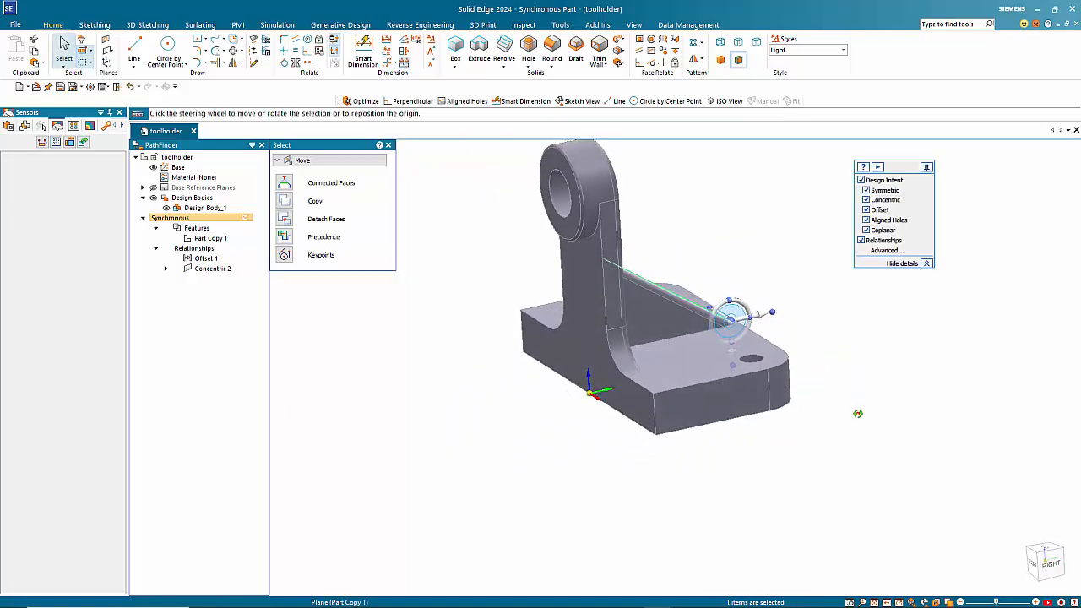
scroll(724, 223, "up", 2)
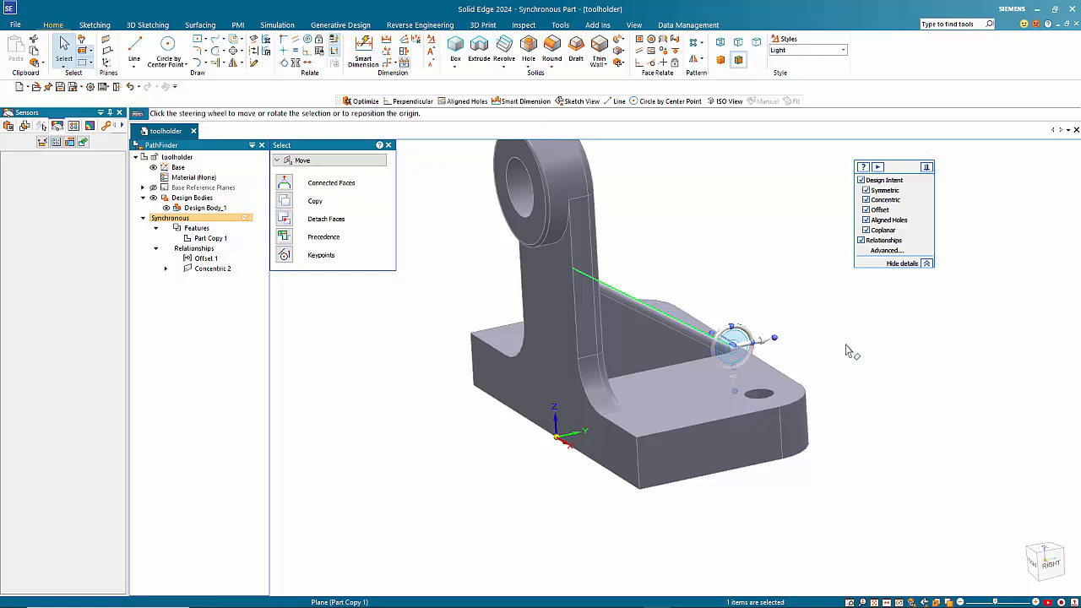
mouse_move(853, 369)
middle_mouse_down()
mouse_move(854, 345)
mouse_move(863, 360)
middle_mouse_up()
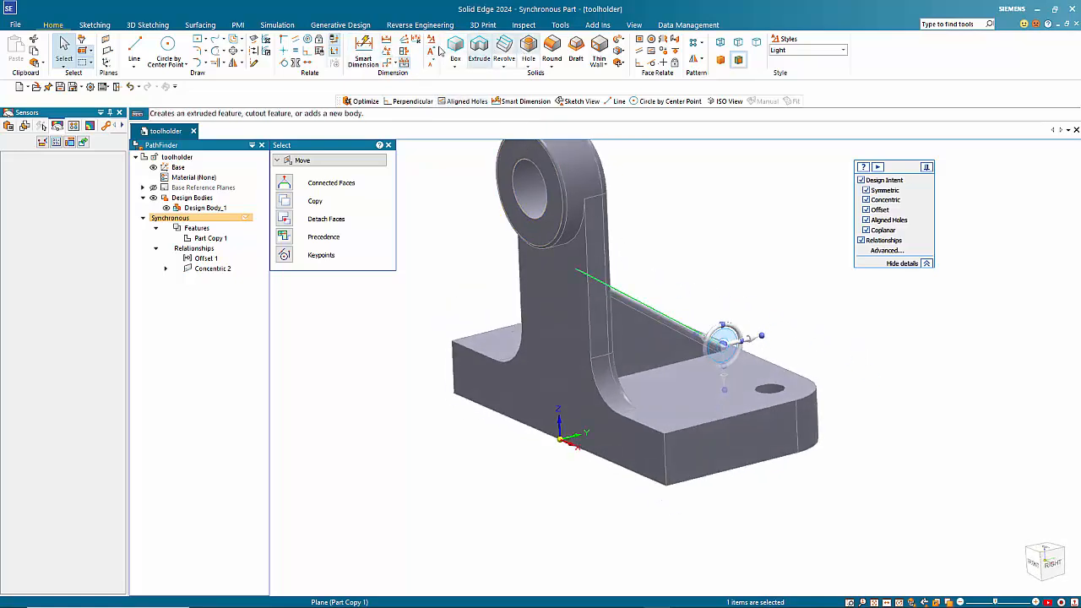
left_click(363, 51)
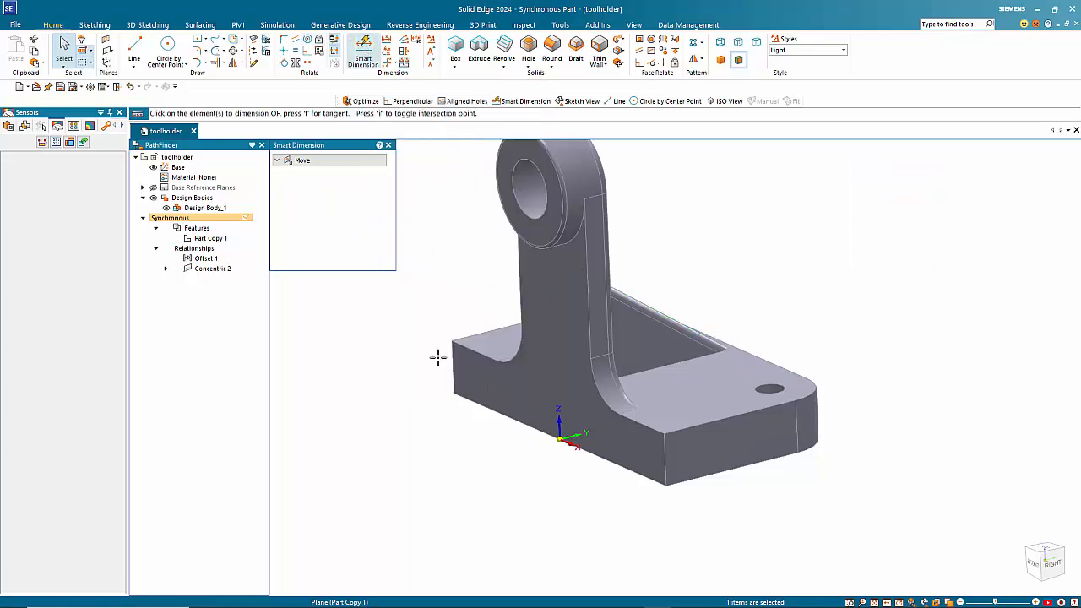
left_click(500, 442)
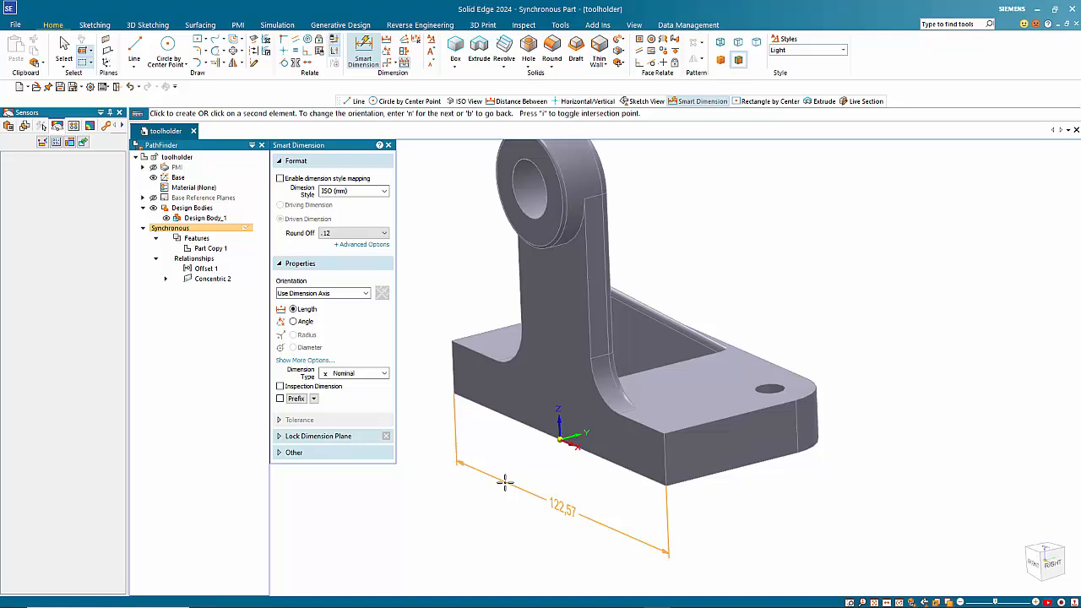
left_click(505, 481)
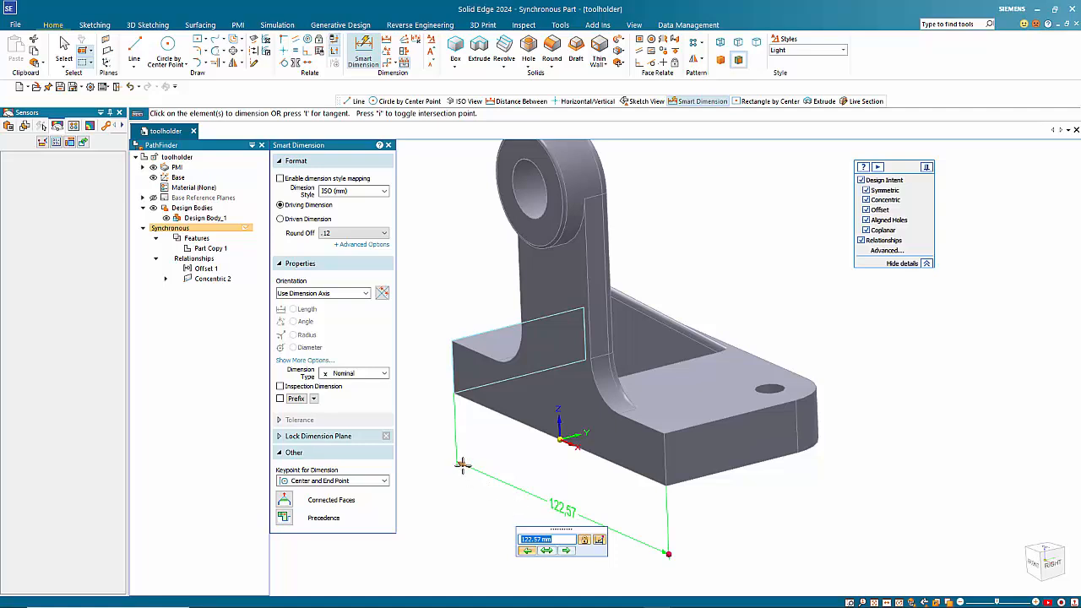
Set the base length dimension to 130 mm with both ends of the base moving symmetrically
left_click(546, 550)
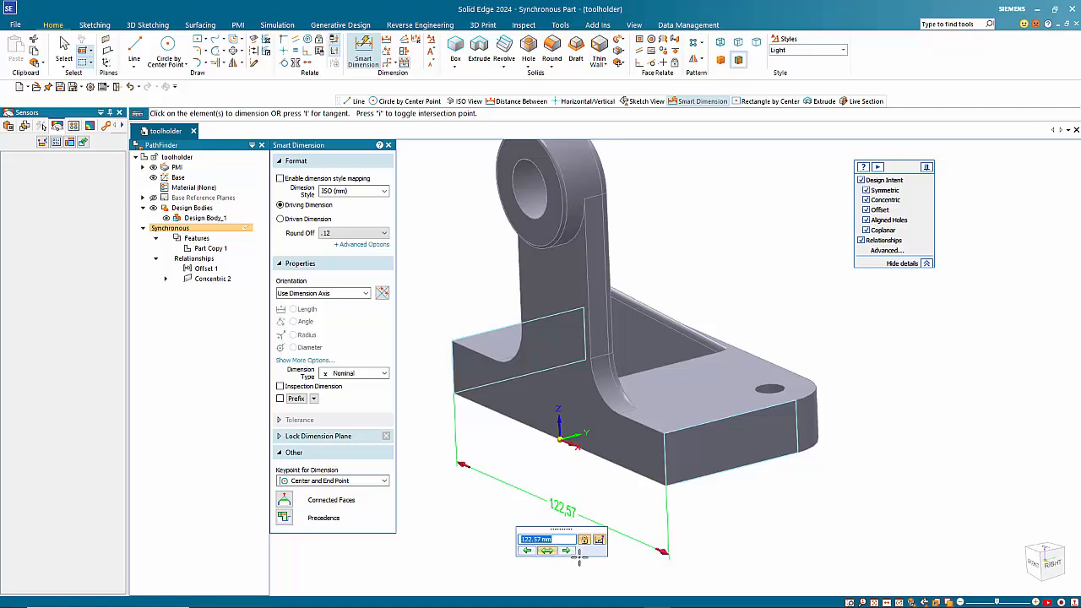
left_click(568, 551)
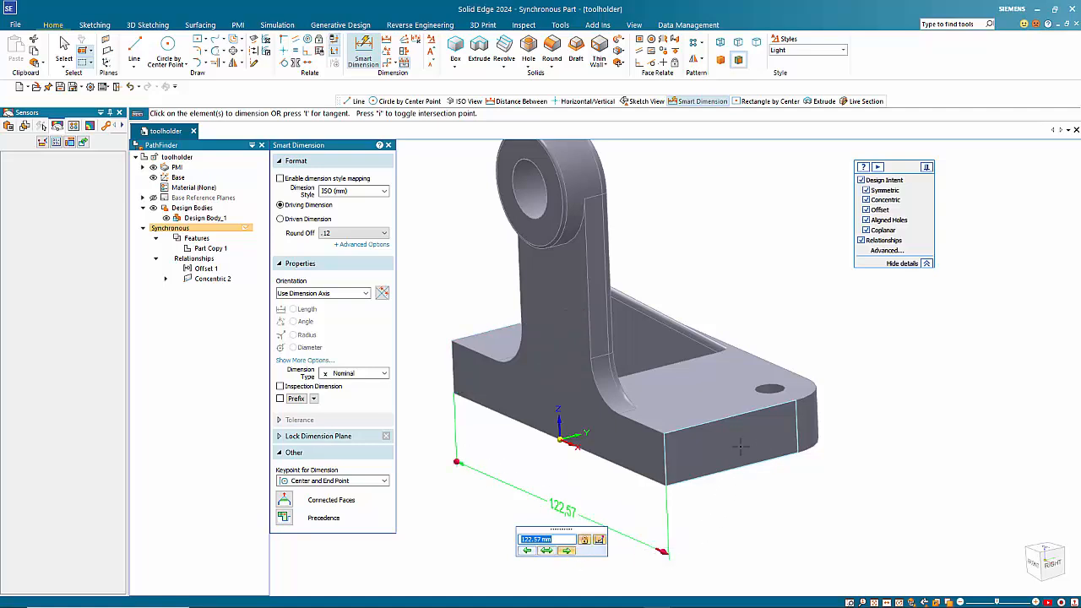
left_click(546, 550)
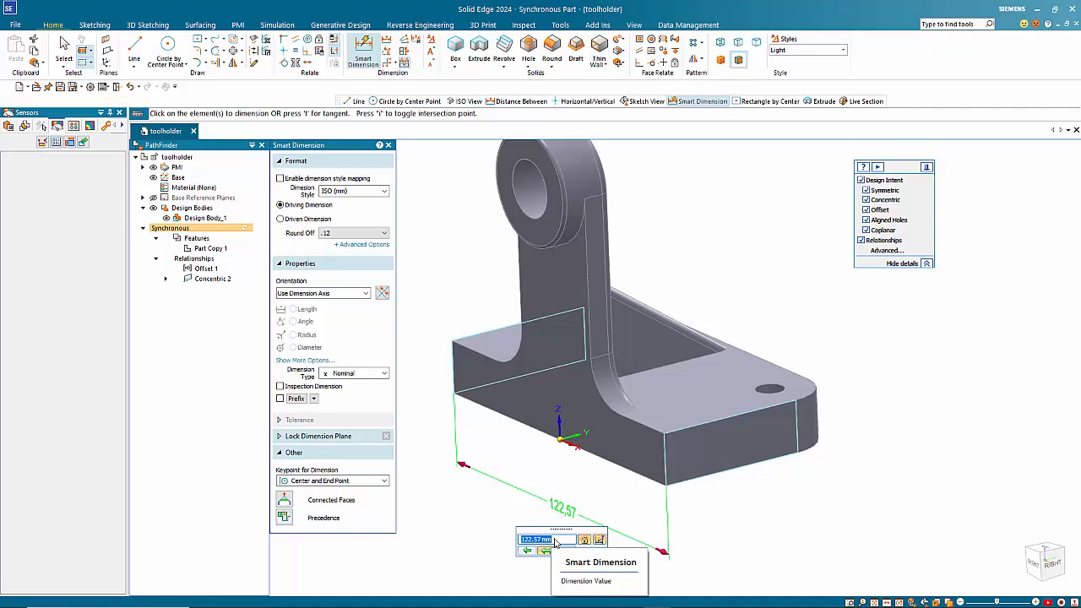
type("130")
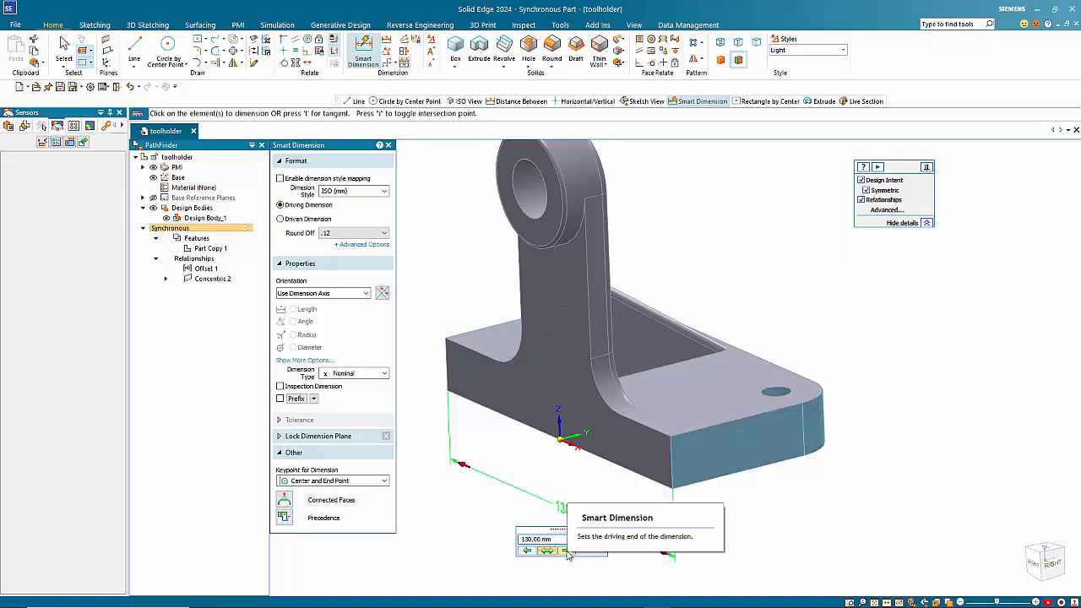
key("Return")
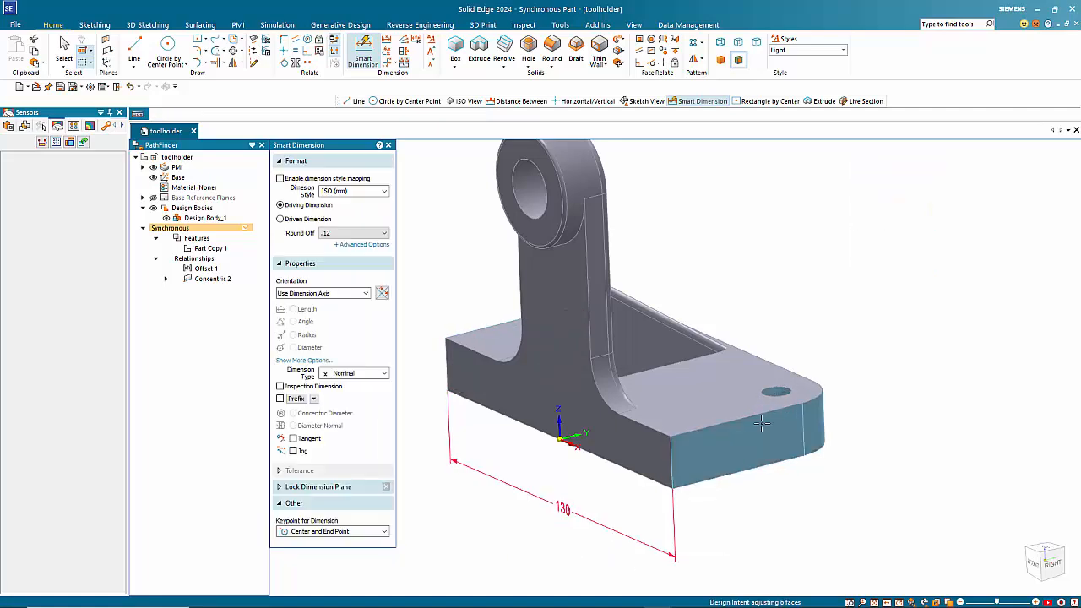
Dimension the depth of the base along its side and set it to 70 mm, moving only the outer face on the rib side
middle_click_drag(776, 505, 702, 538)
key("ctrl+i")
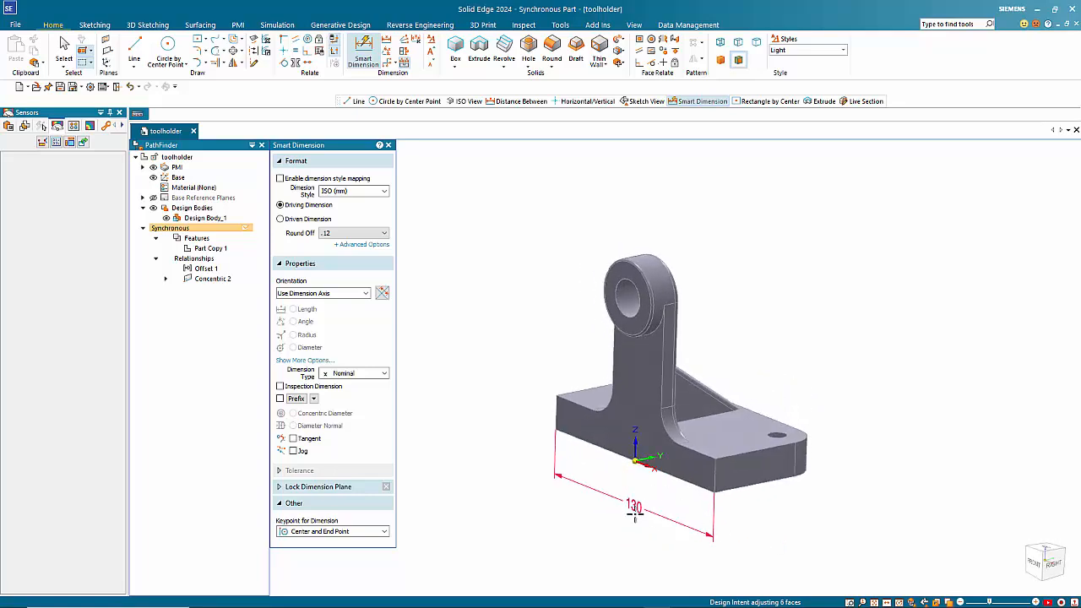
middle_click_drag(800, 510, 751, 521)
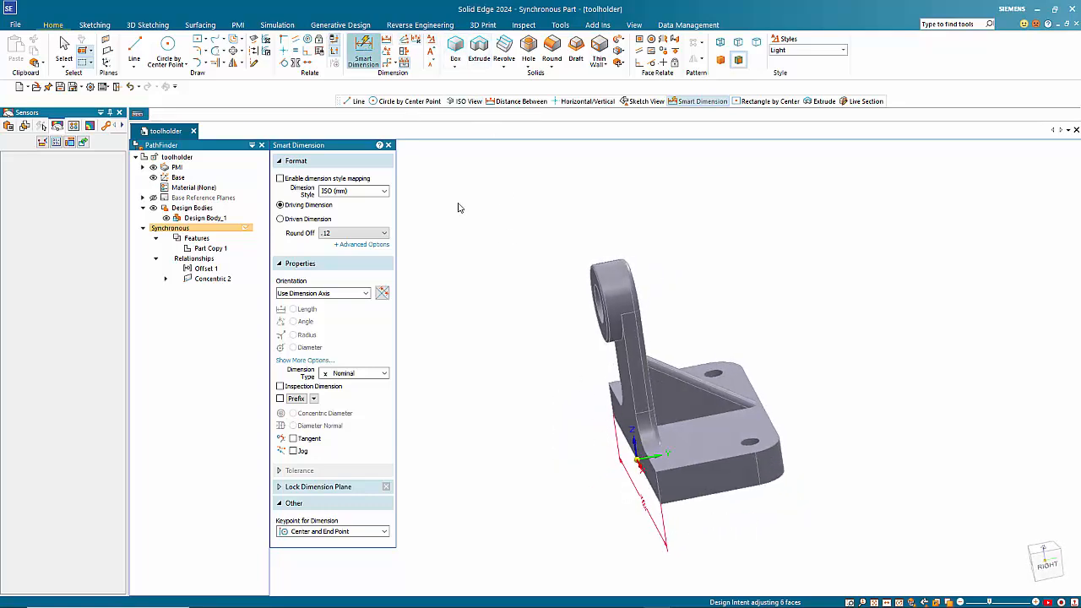
key("Escape")
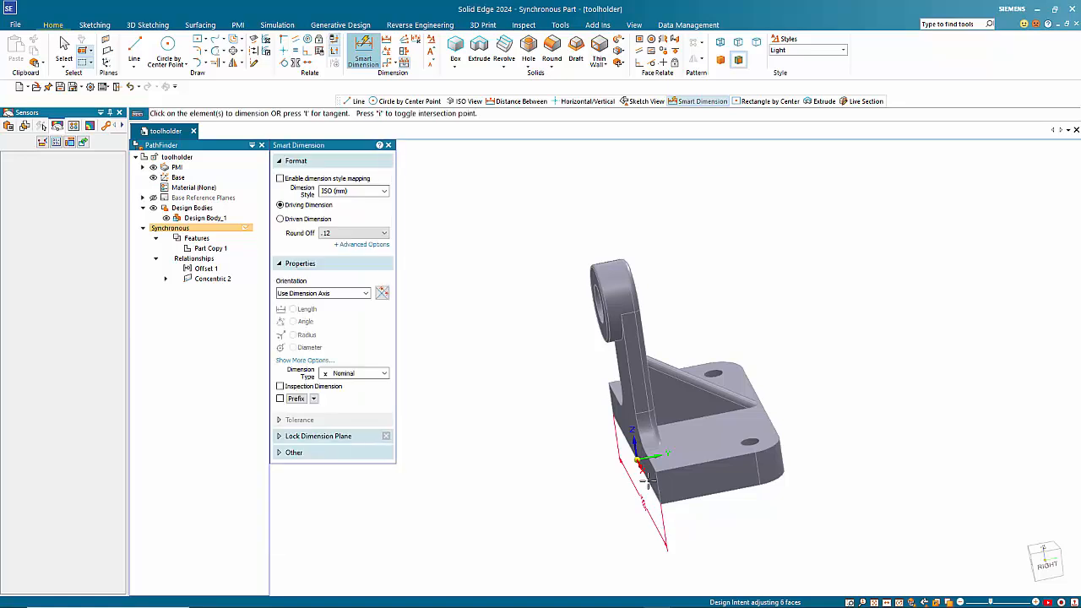
left_click(653, 482)
middle_click_drag(816, 482, 779, 453)
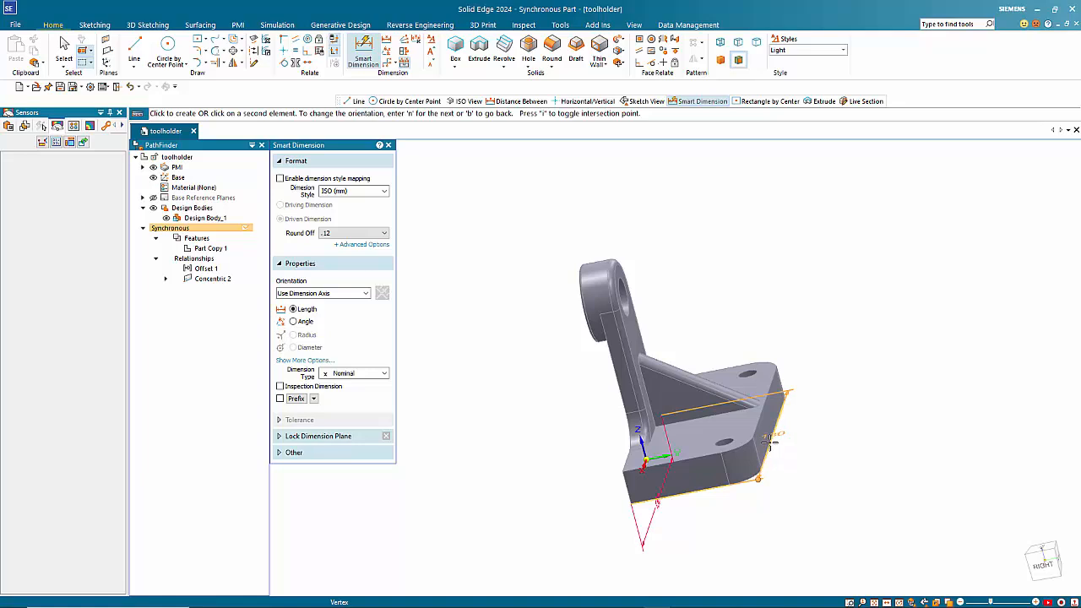
left_click(777, 441)
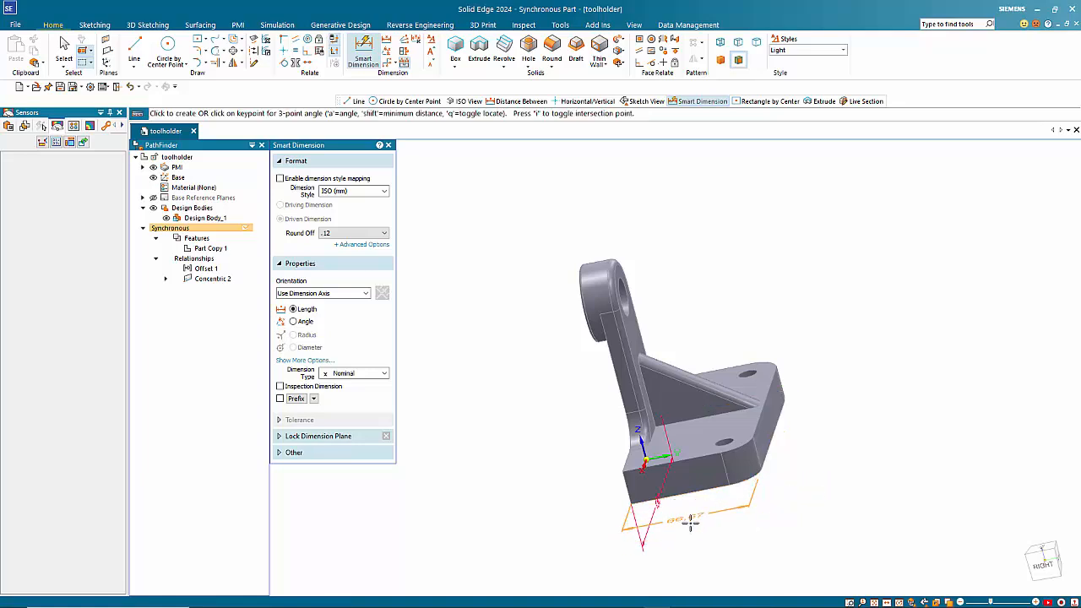
left_click(696, 523)
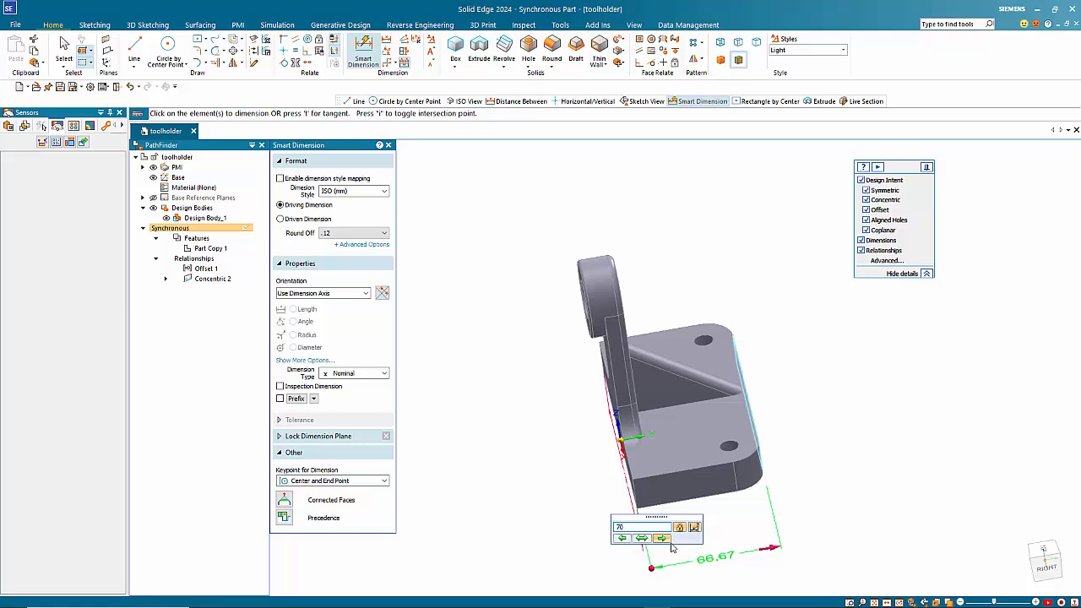
key("Return")
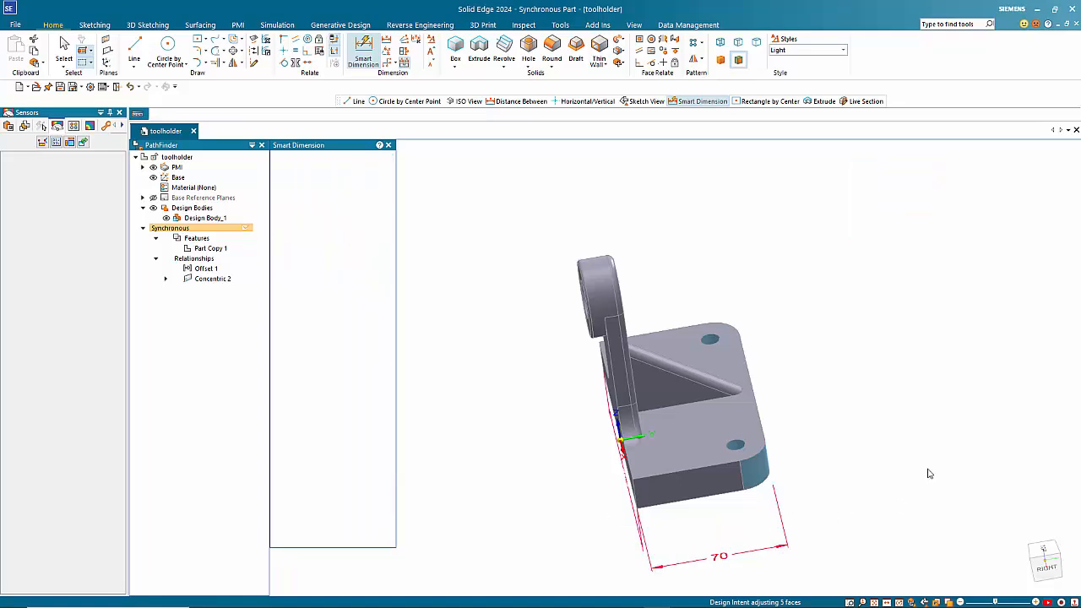
In the Right view, dimension the overall thickness across the boss and upright and set it to 18 mm, moving only the boss's outer face
middle_click_drag(931, 453, 961, 436)
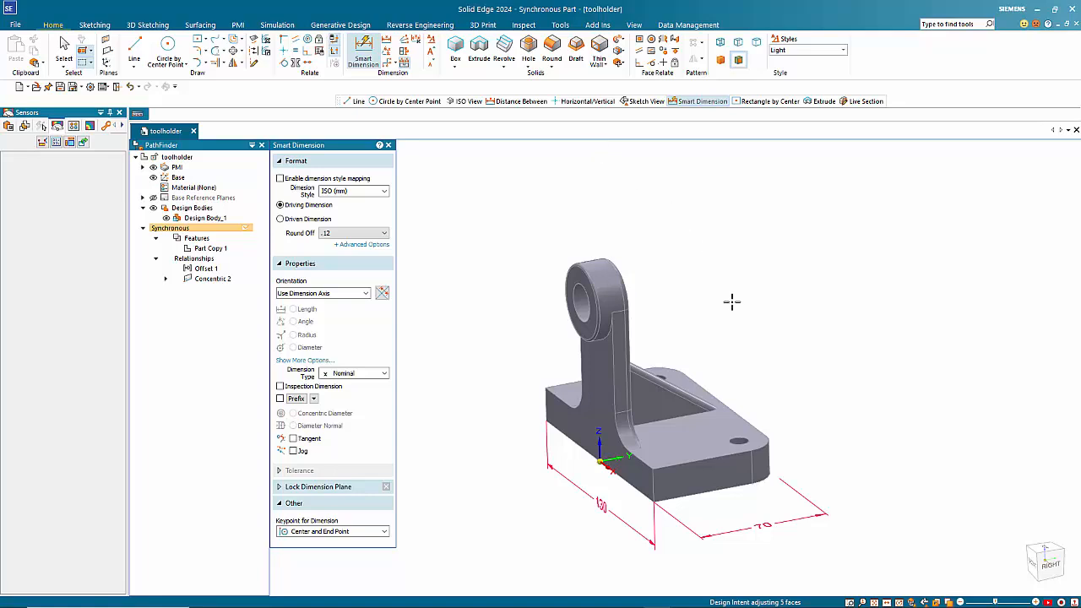
left_click(1050, 564)
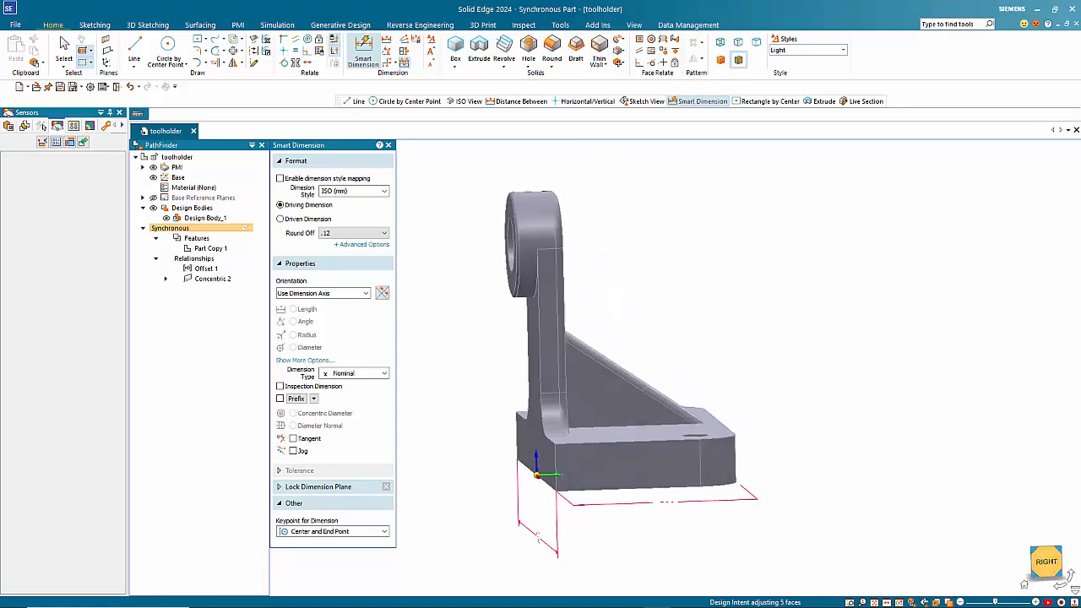
left_click(362, 44)
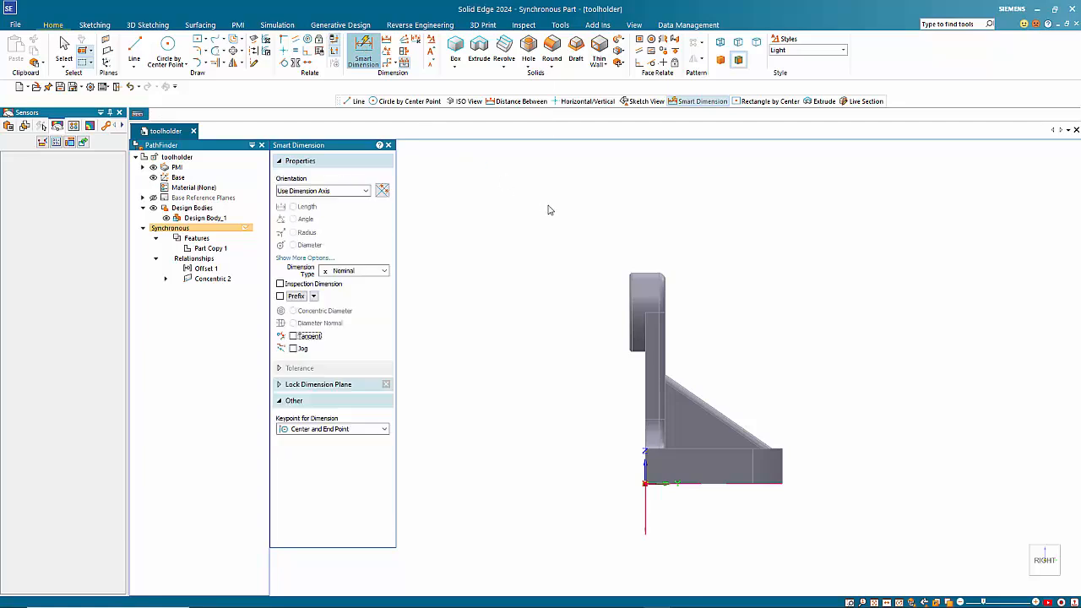
left_click(630, 288)
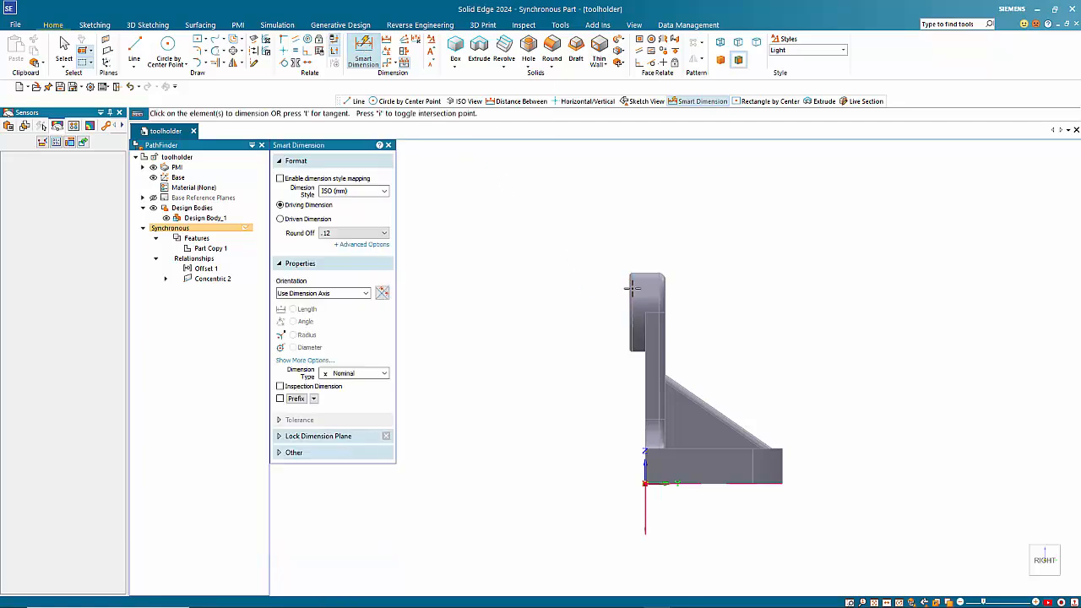
left_click(666, 289)
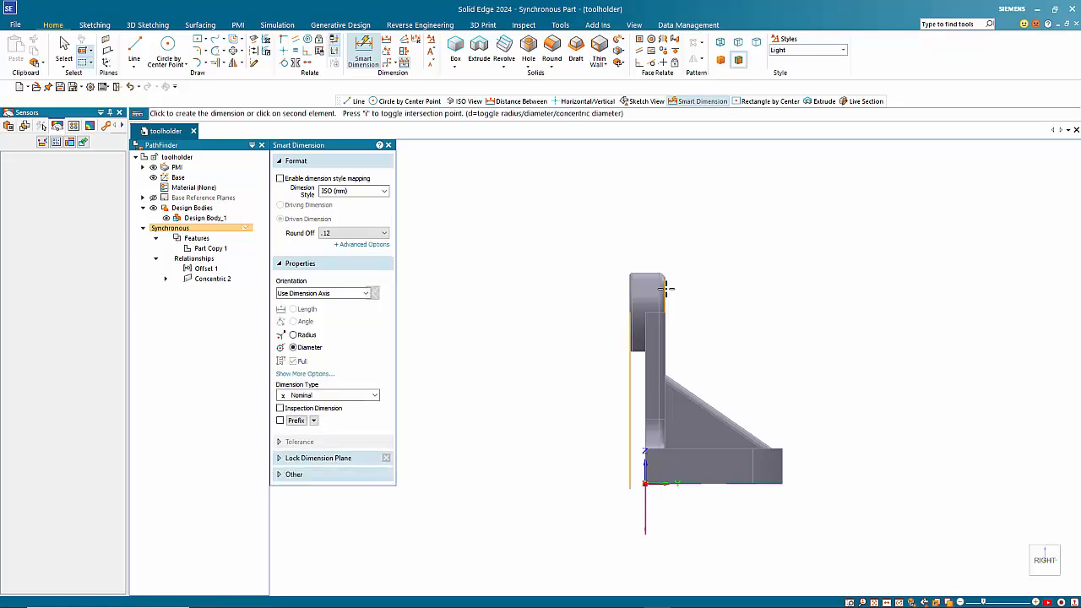
left_click(589, 220)
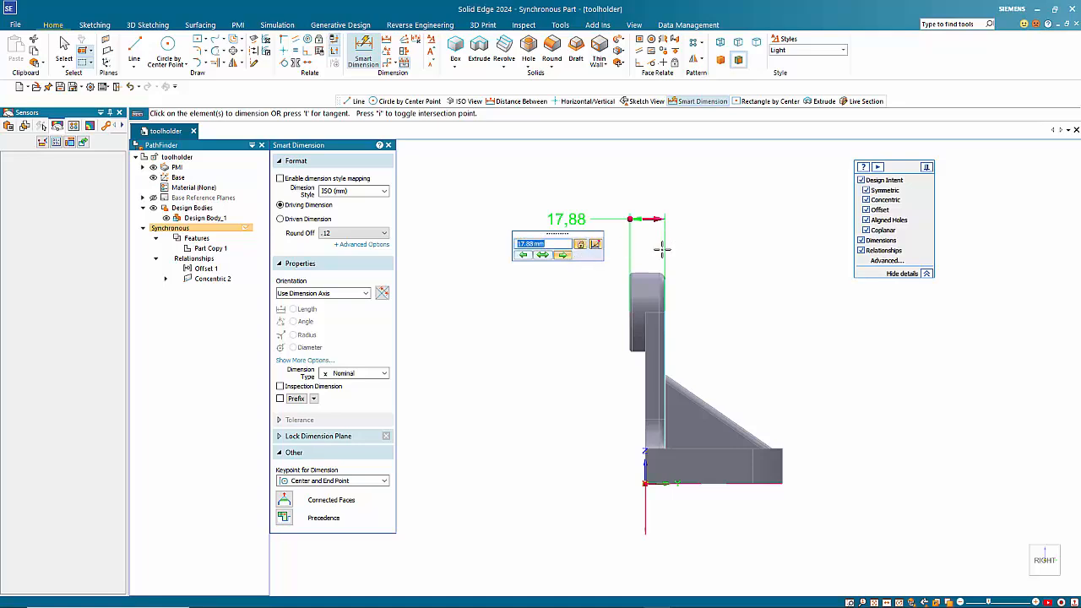
left_click(529, 256)
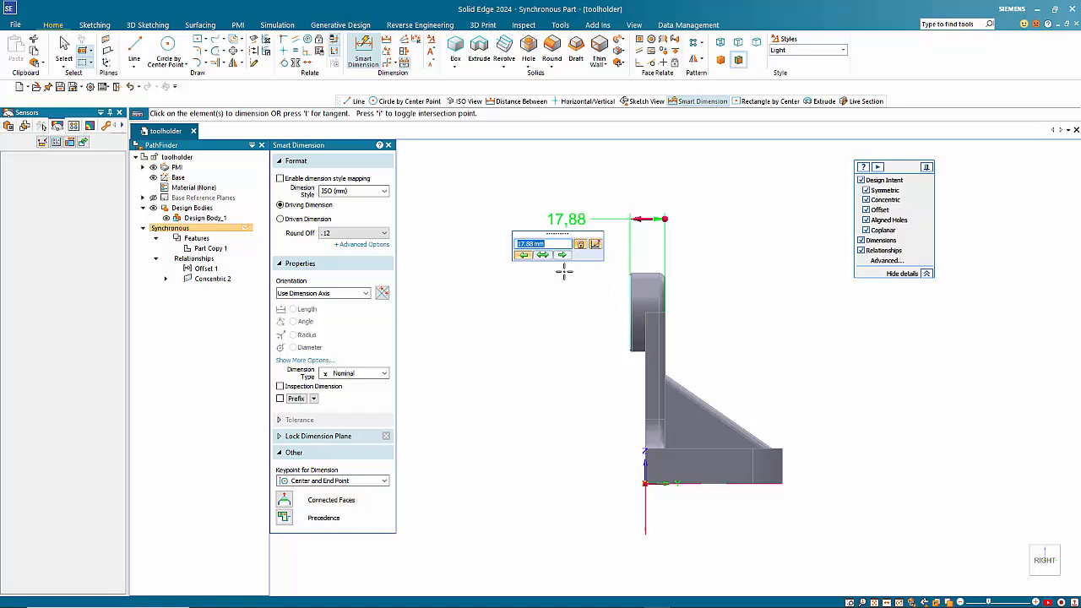
type("1")
key("Return")
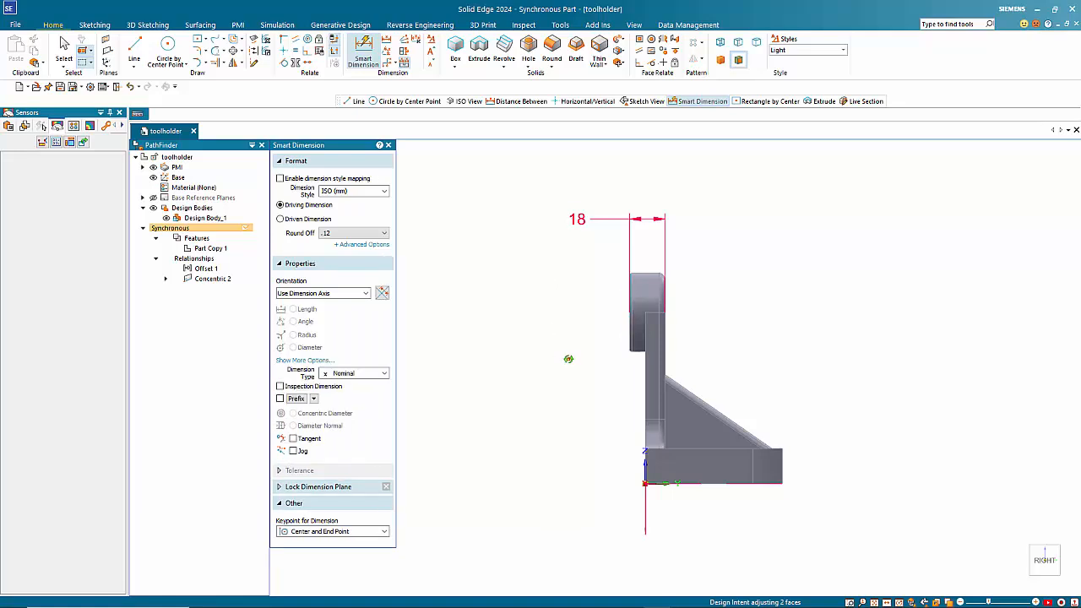
Try adjusting the base's 70 mm depth dimension with only the face on the upright's side moving
middle_click_drag(564, 362, 586, 396)
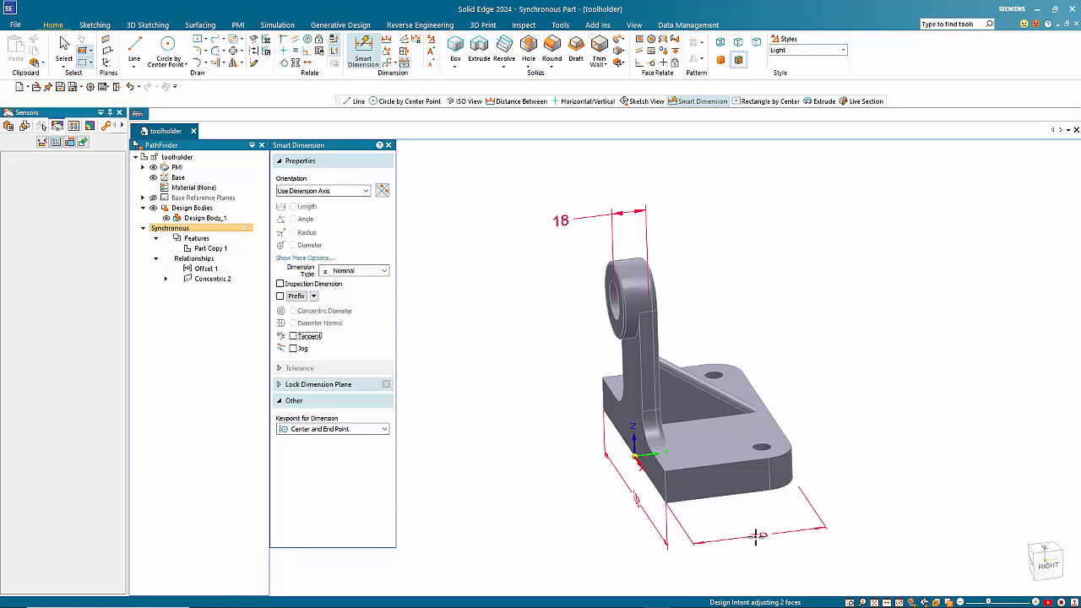
key("Escape")
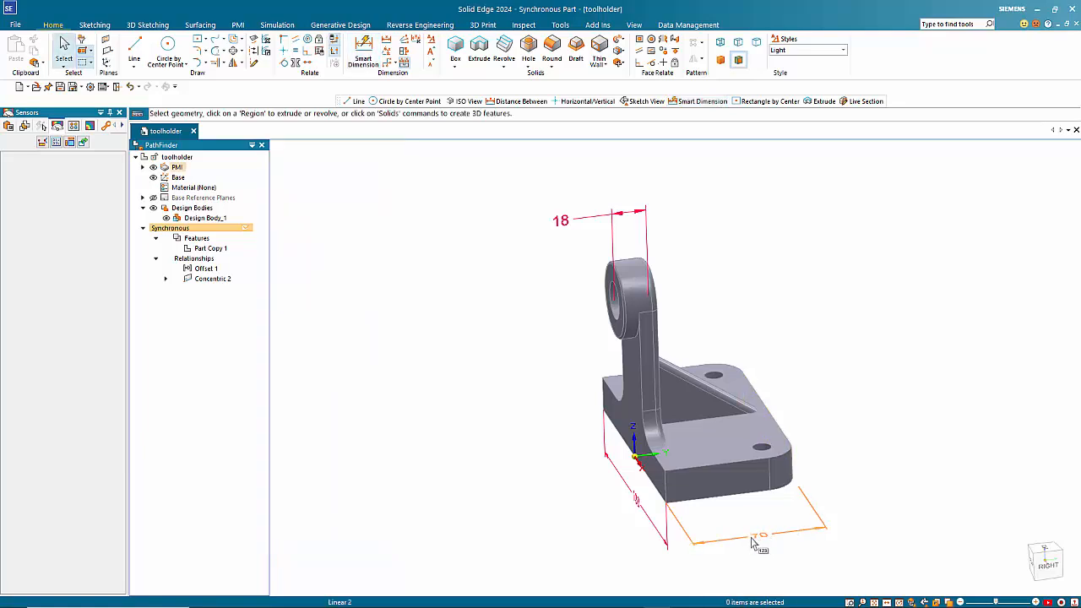
left_click(752, 539)
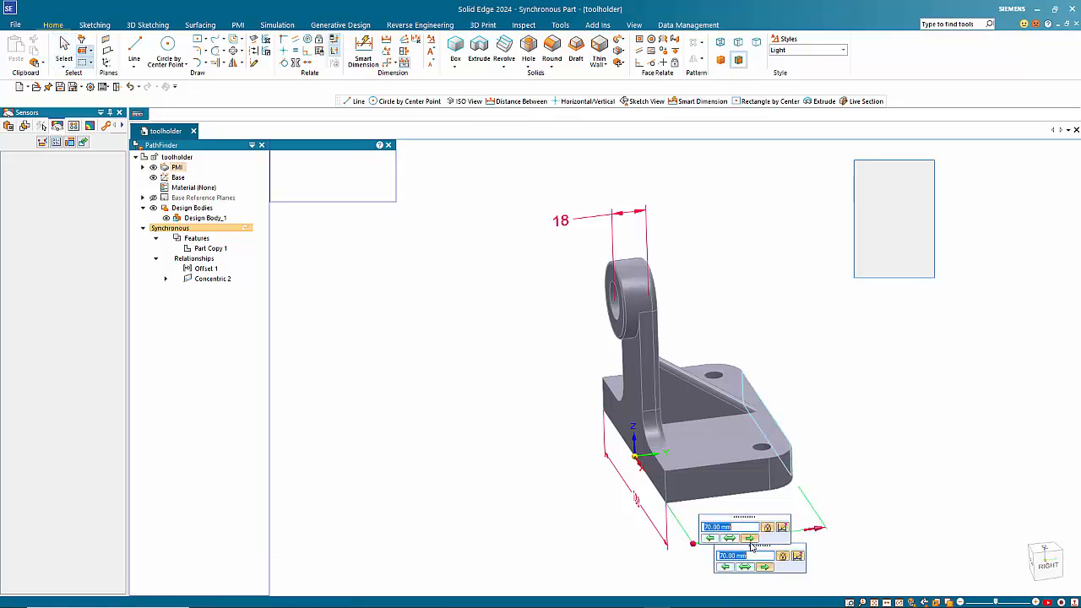
left_click(712, 540)
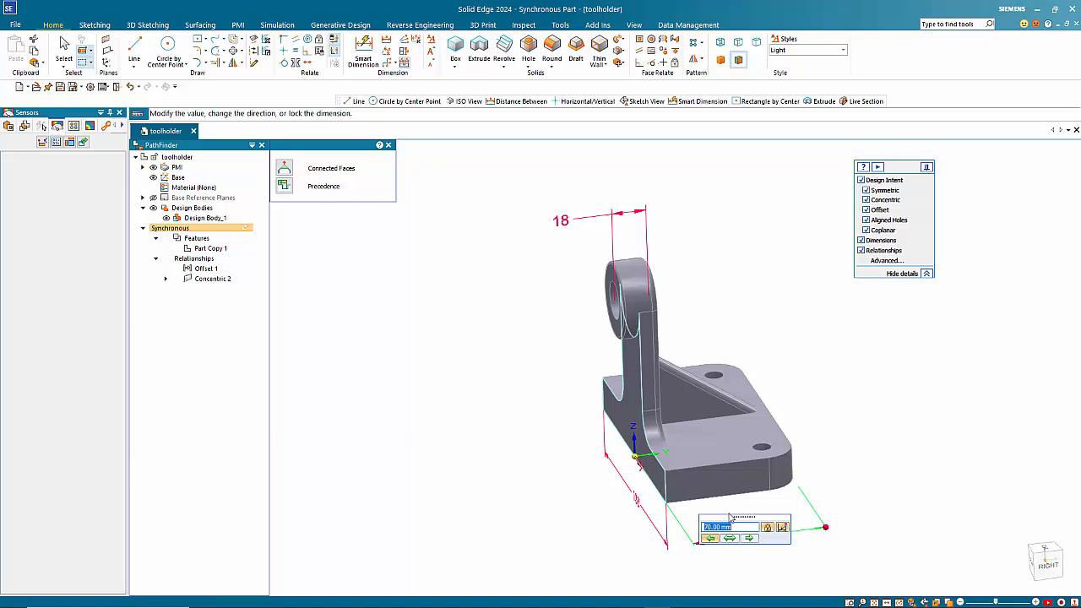
scroll(737, 529, "up", 1)
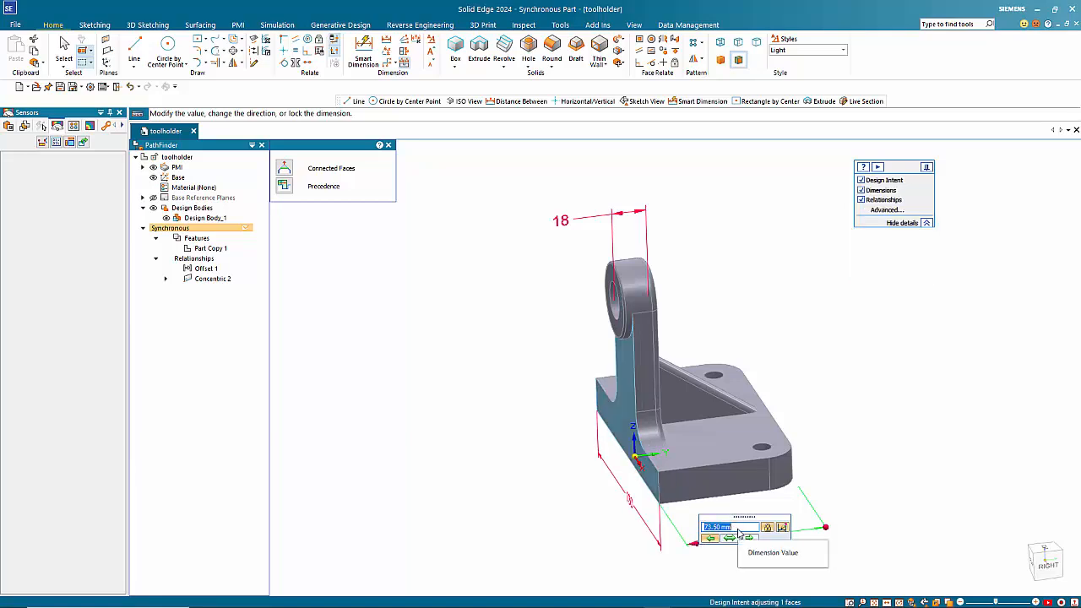
scroll(738, 532, "down", 2)
scroll(738, 531, "down", 1)
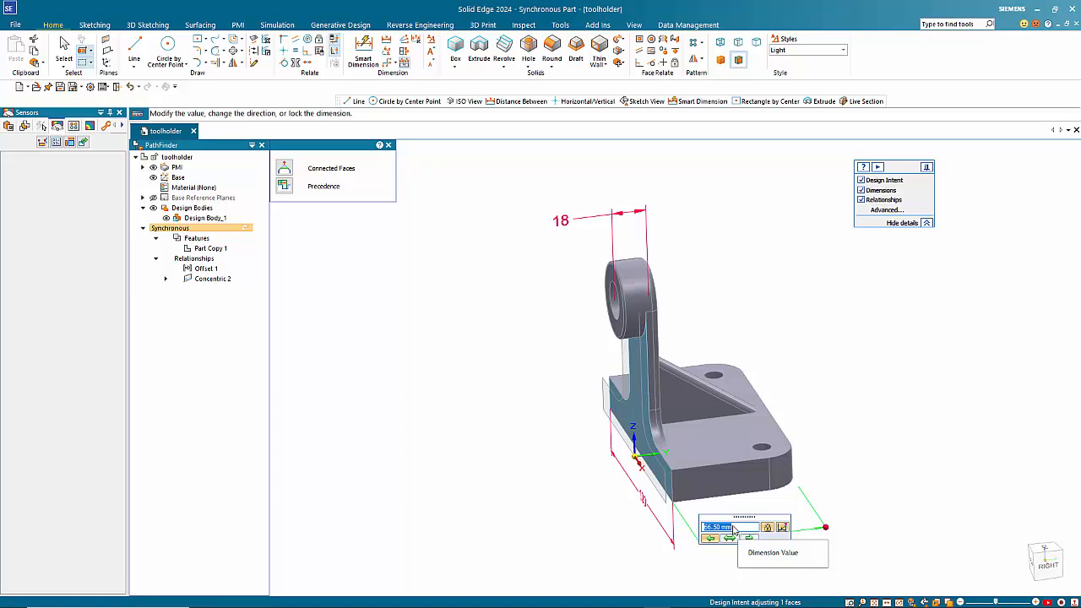
scroll(735, 531, "down", 1)
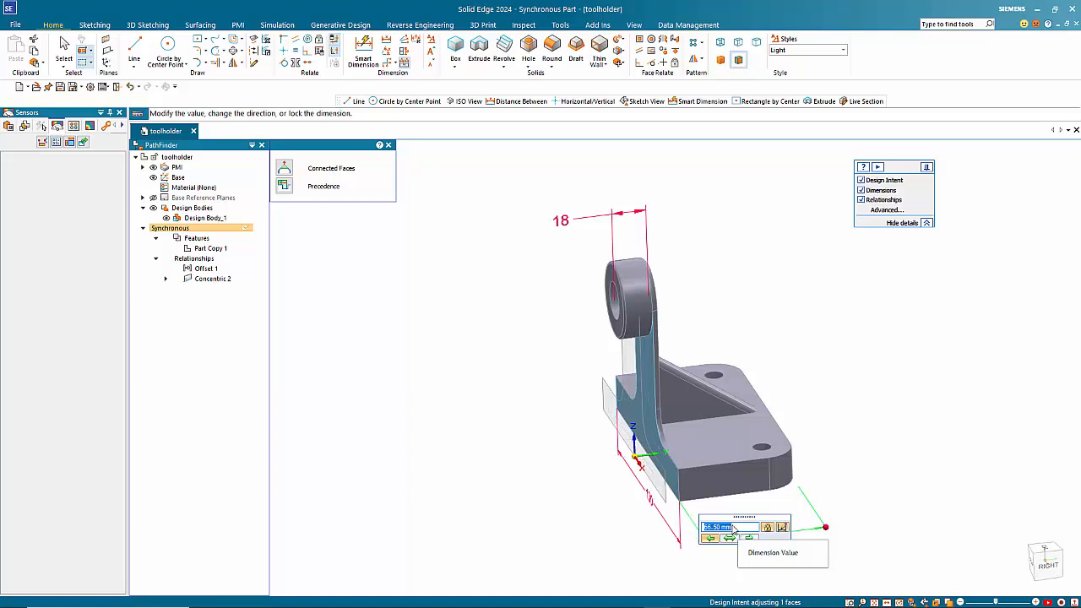
scroll(734, 530, "up", 1)
key("Escape")
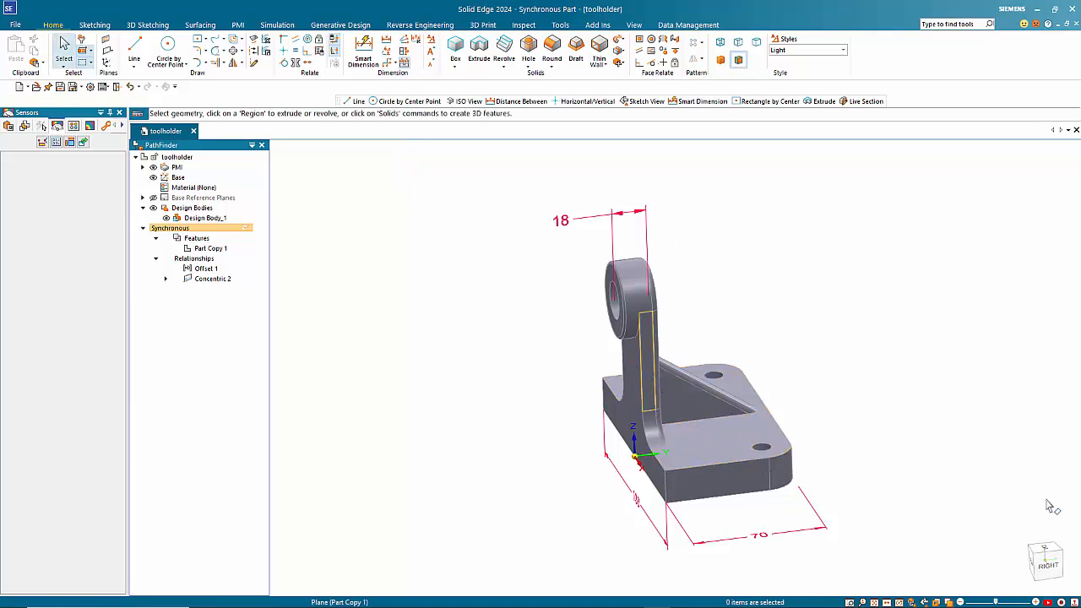
In the Right view, dimension the offset between the boss's outer face and the upright's face, and return to the isometric view
left_click(1047, 563)
left_click(364, 53)
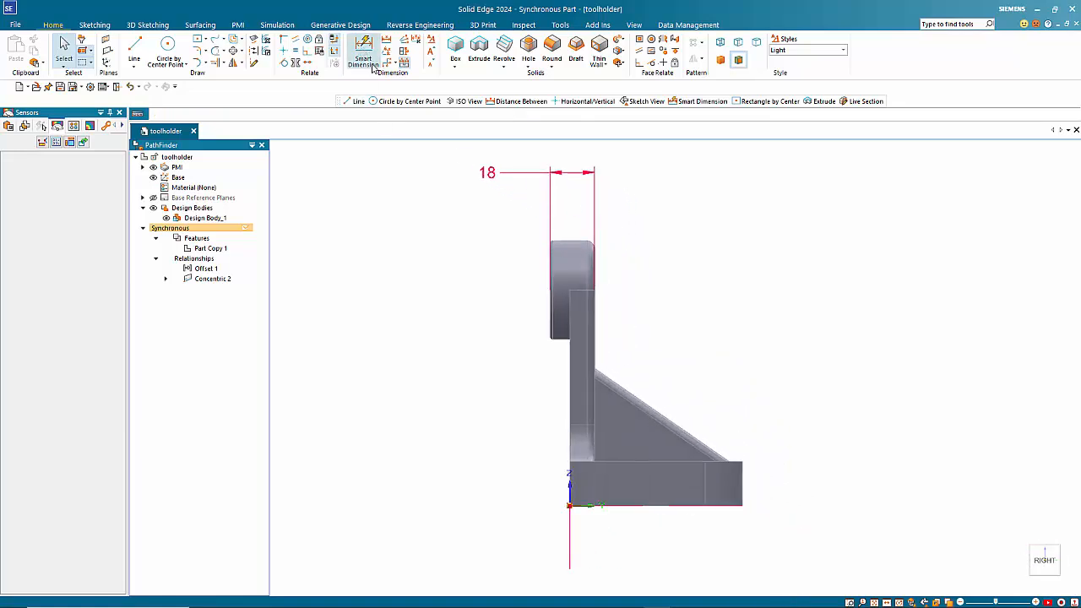
left_click(551, 269)
left_click(570, 355)
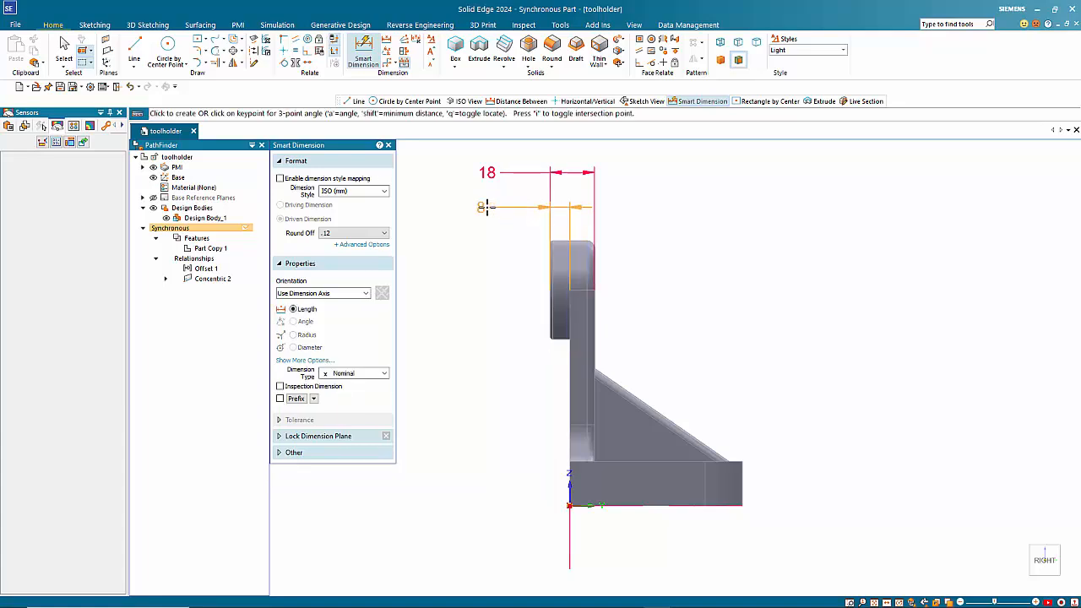
left_click(487, 207)
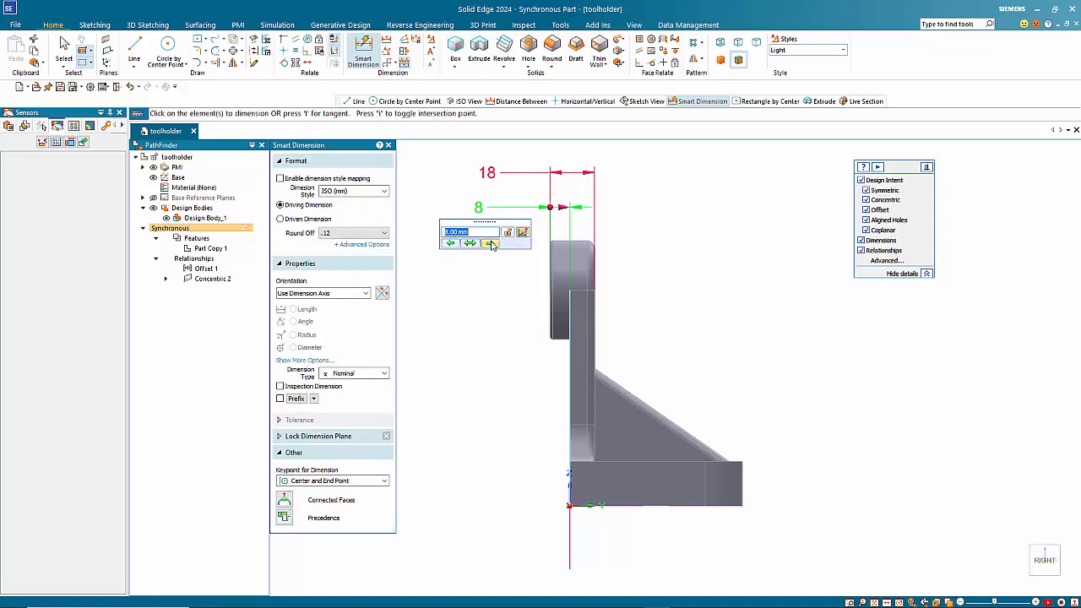
left_click(713, 314)
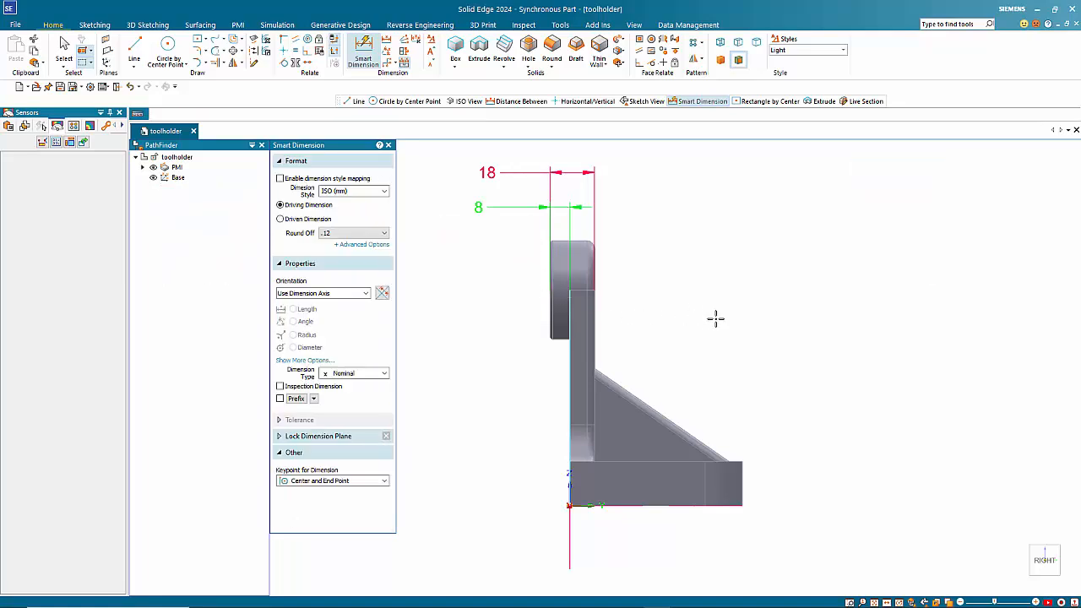
key("Escape")
key("ctrl+i")
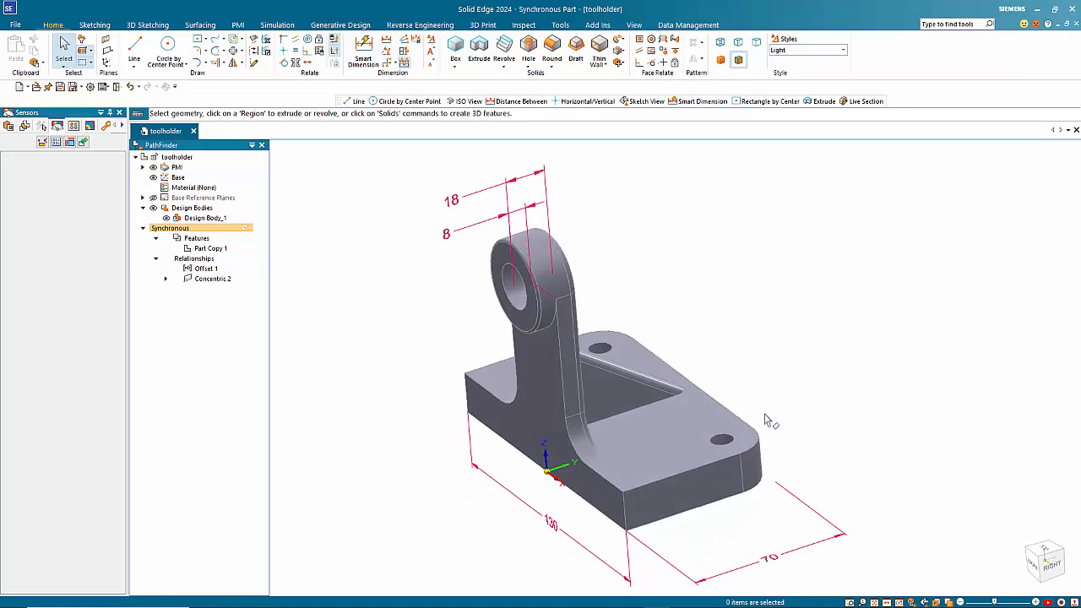
Try stretching the base depth dimension to 80.5 mm from the upright's side and bring it back to 70 mm
left_click(765, 560)
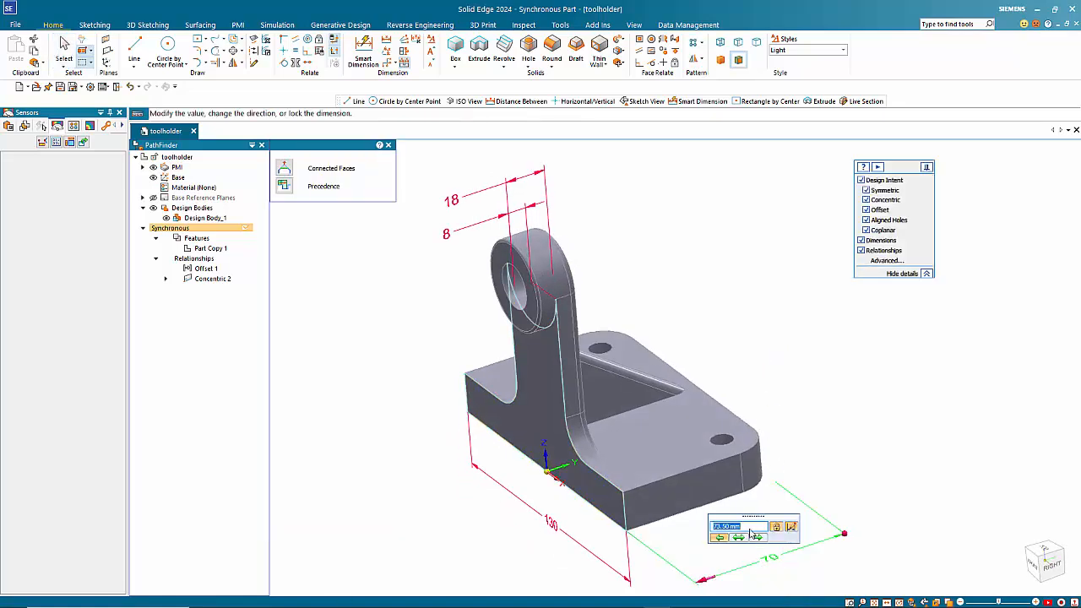
scroll(750, 532, "up", 7)
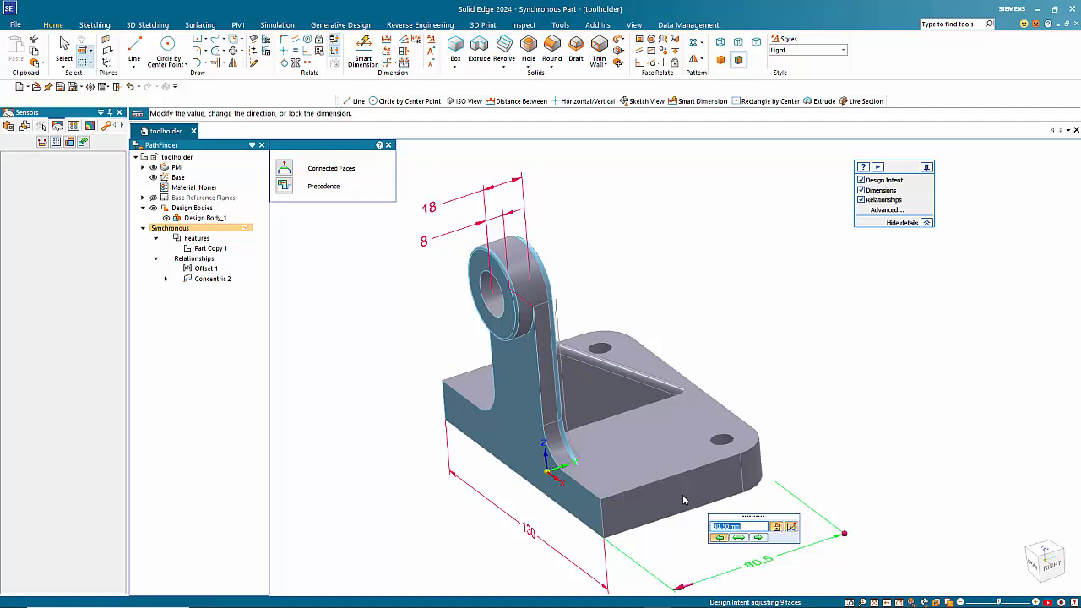
scroll(743, 530, "down", 3)
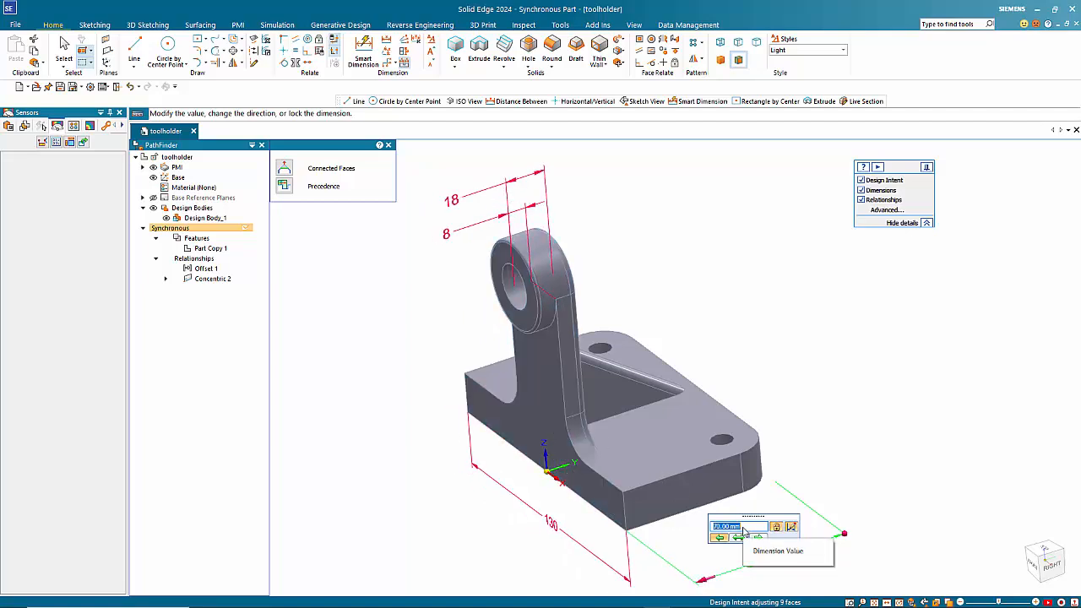
left_click(836, 363)
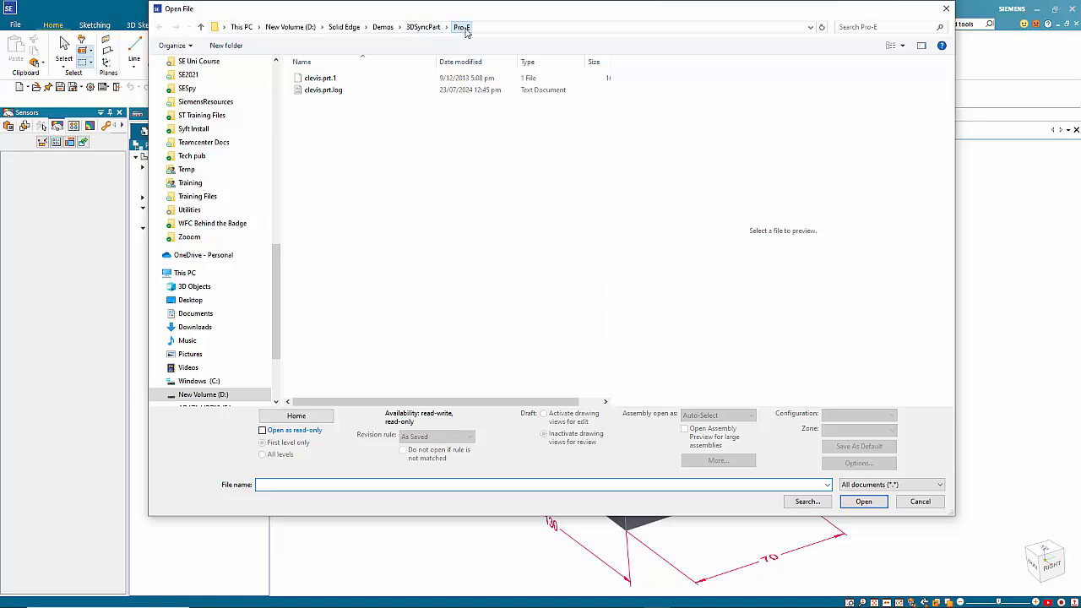
Open clevis.prt.1 from the Pro-E folder using the iso metric part.par template
double_click(321, 79)
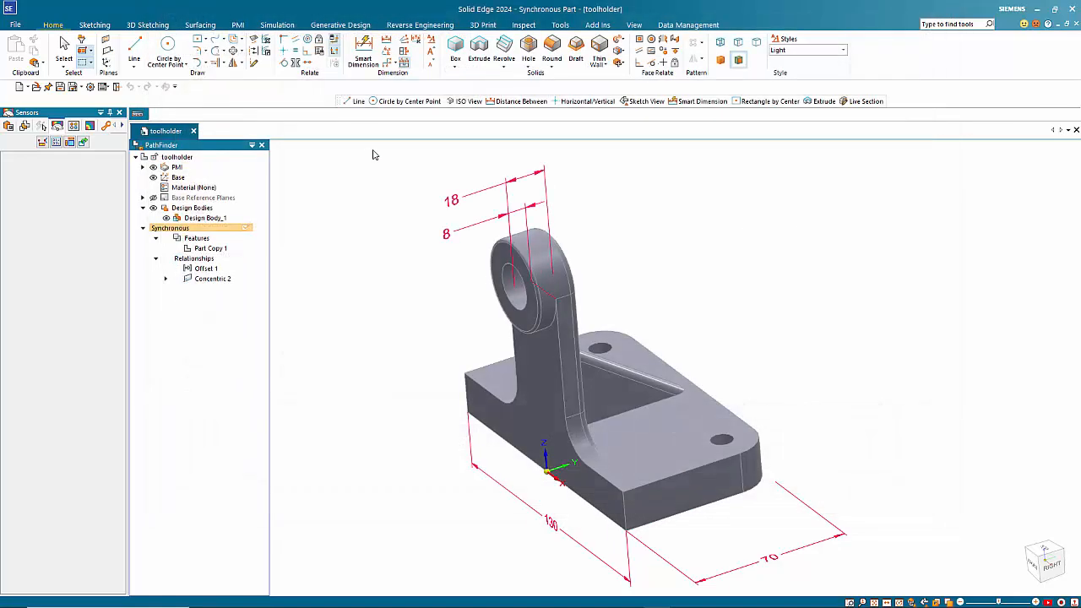
key("ctrl+n")
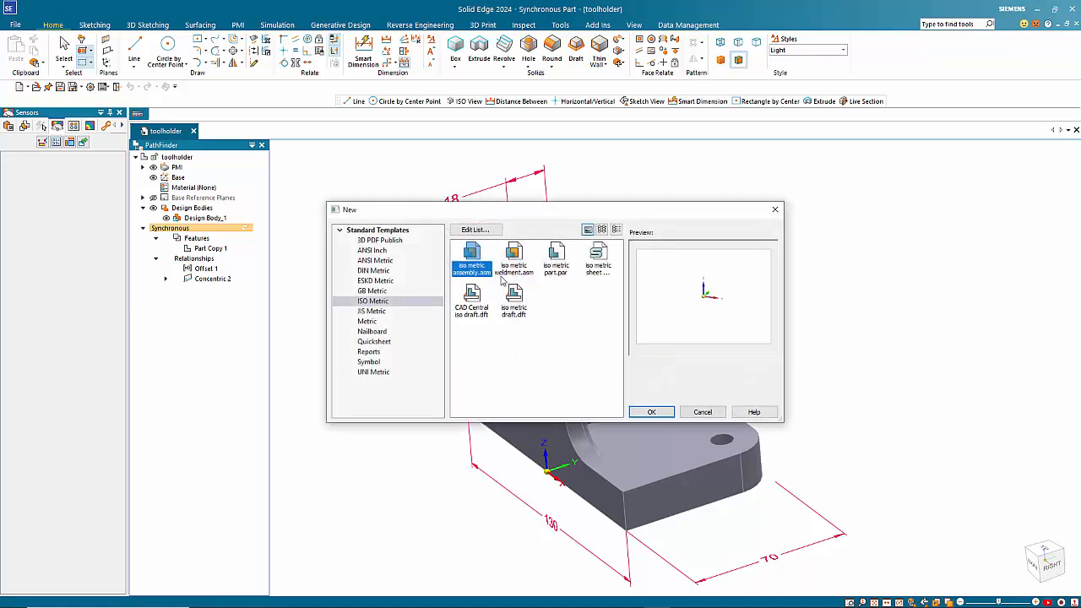
double_click(555, 258)
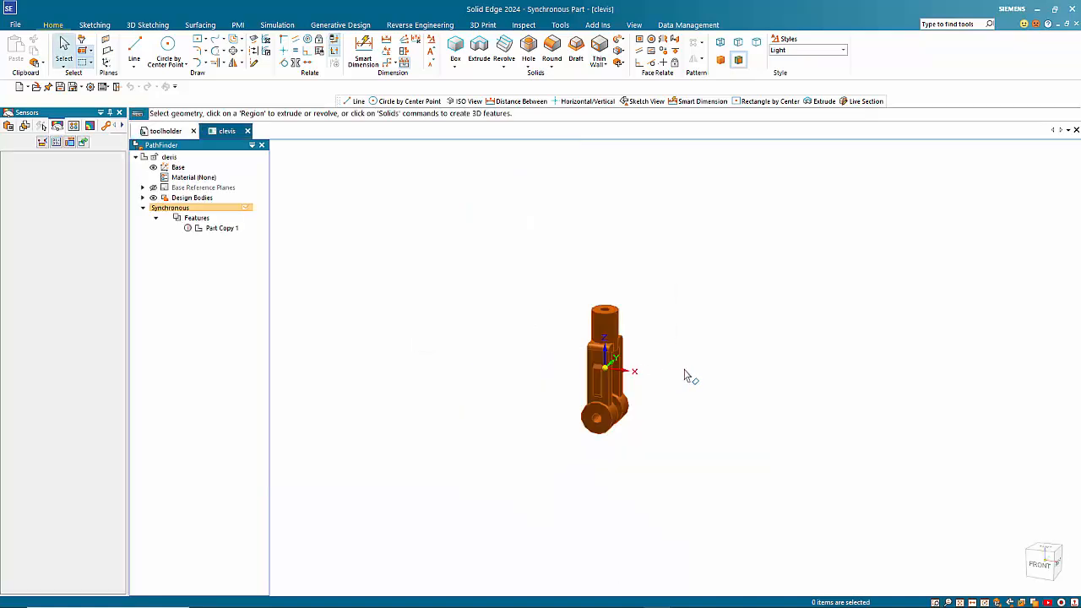
Optimize the imported clevis body and accept the optimization report
middle_click_drag(683, 374, 553, 347)
key("ctrl+f")
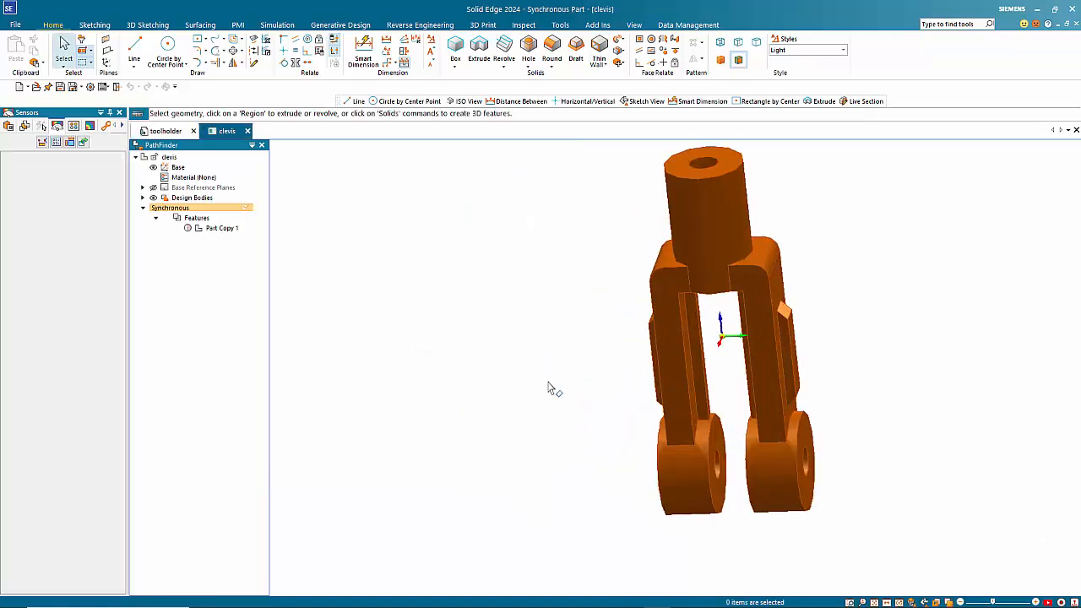
left_click(523, 25)
left_click(256, 48)
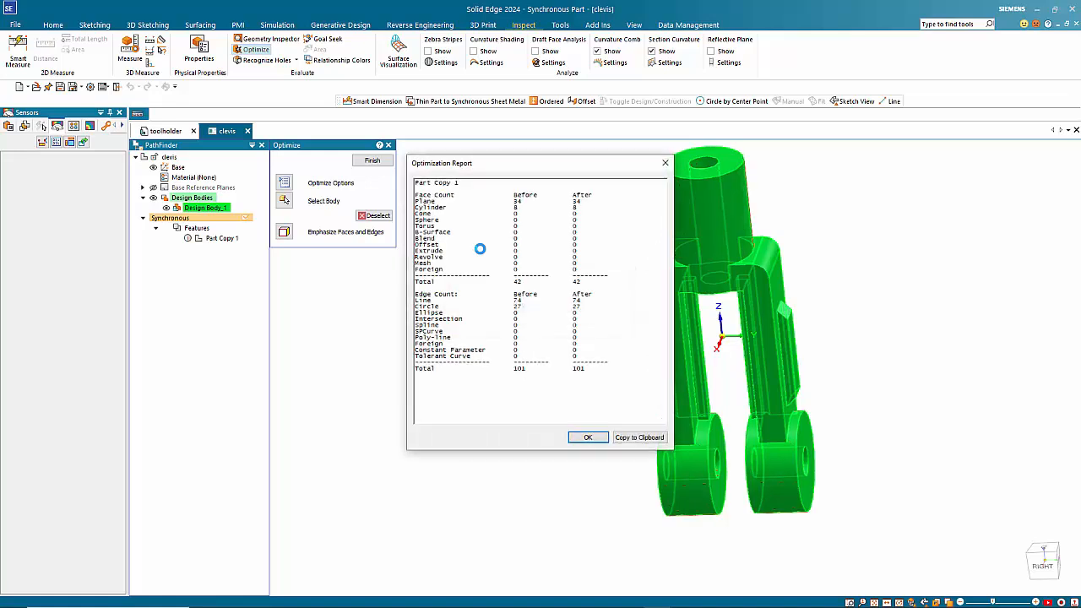
left_click(587, 436)
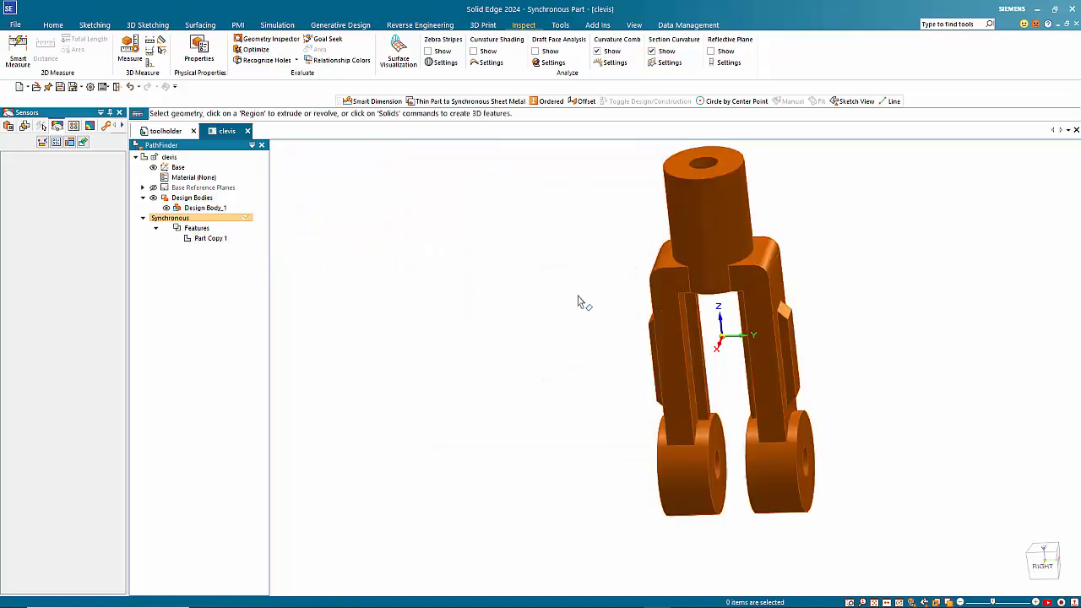
Try to lengthen the clevis shank by moving its top face up about 15.5 mm
key("ctrl+f")
key("ctrl+i")
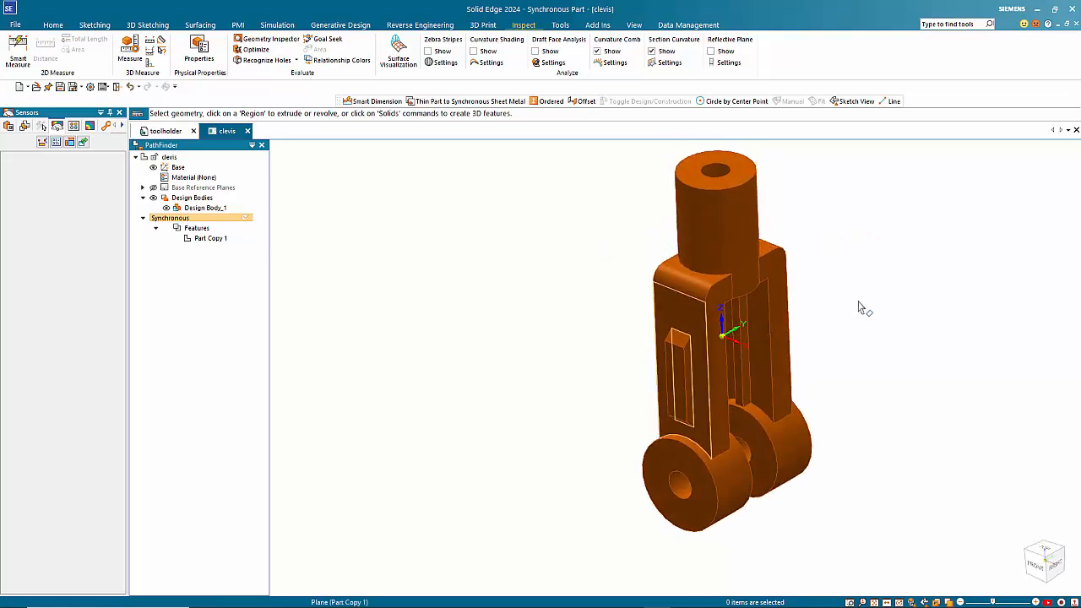
scroll(863, 309, "down", 3)
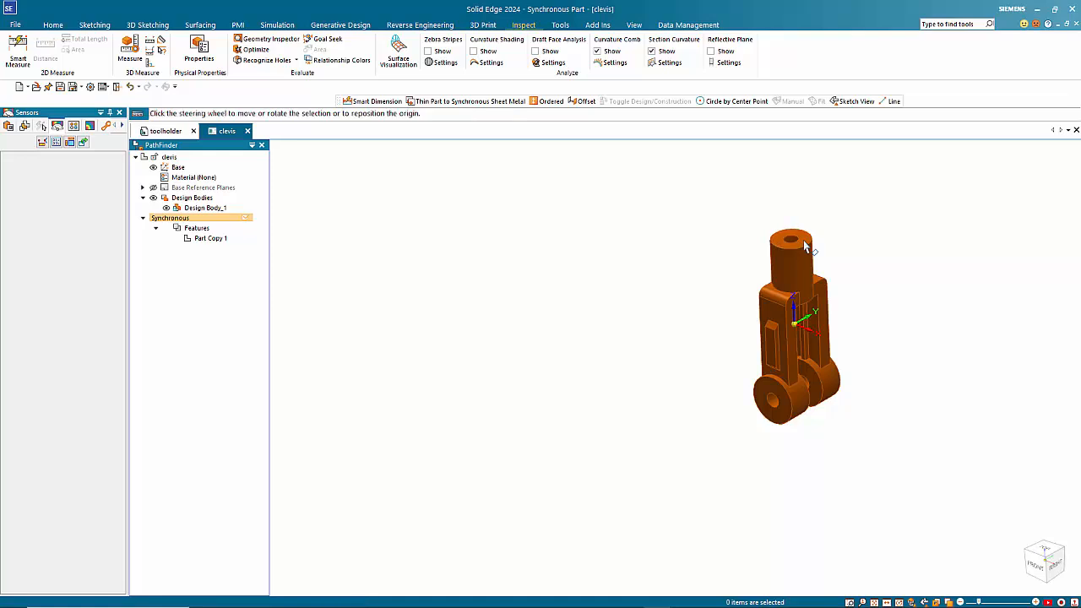
left_click(803, 240)
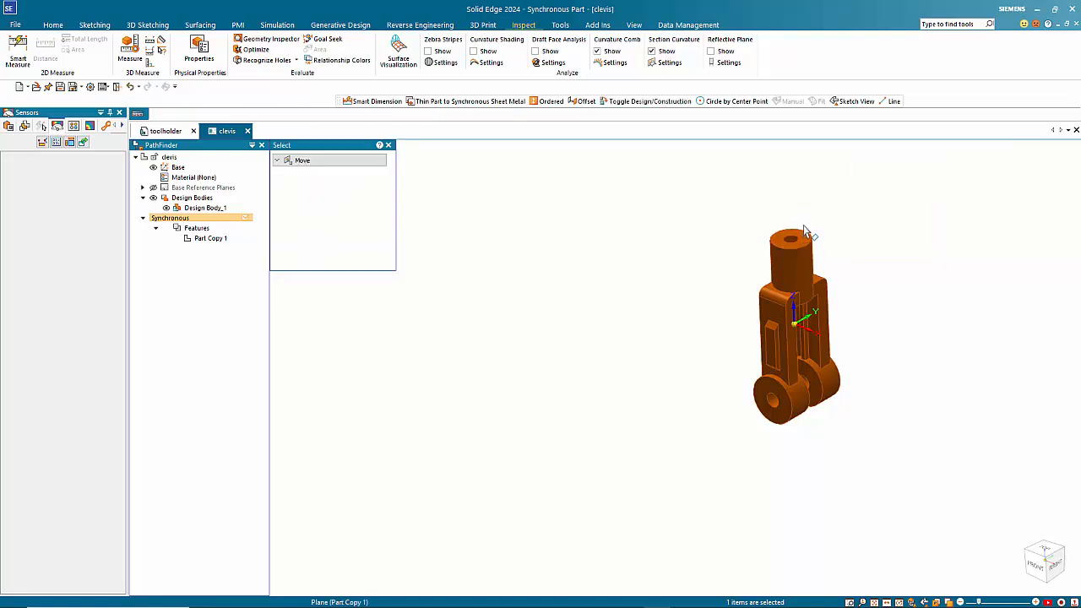
left_click(803, 218)
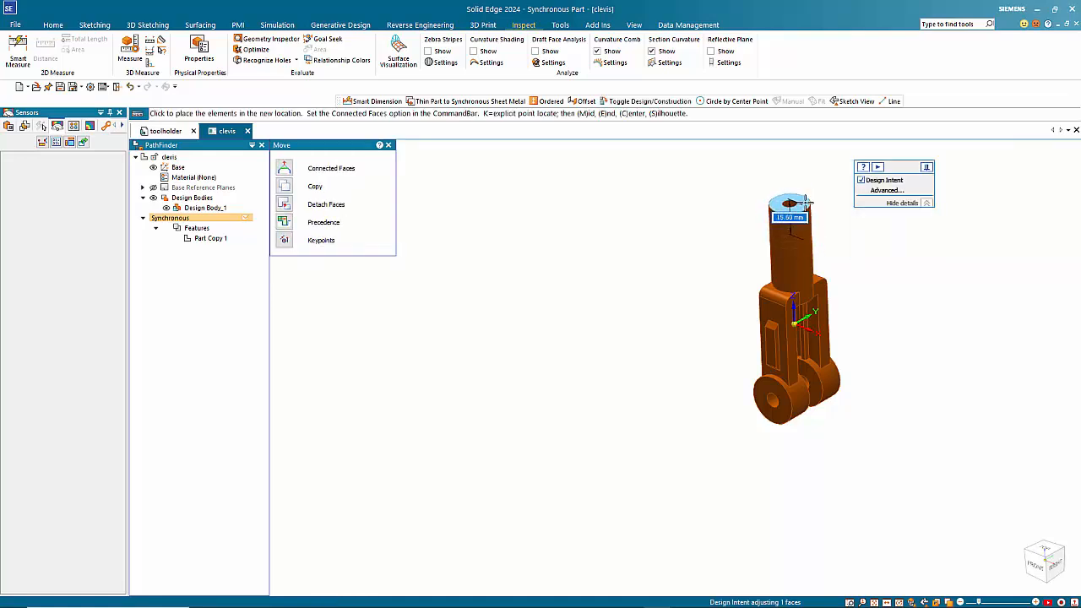
key("Escape")
left_click(803, 238)
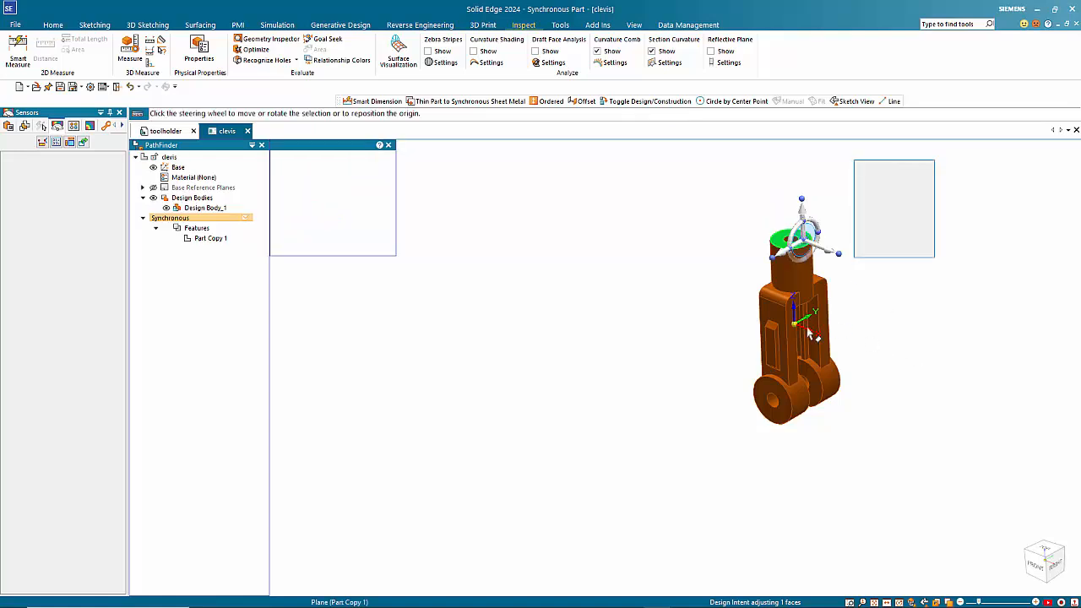
middle_click_drag(803, 238, 772, 253)
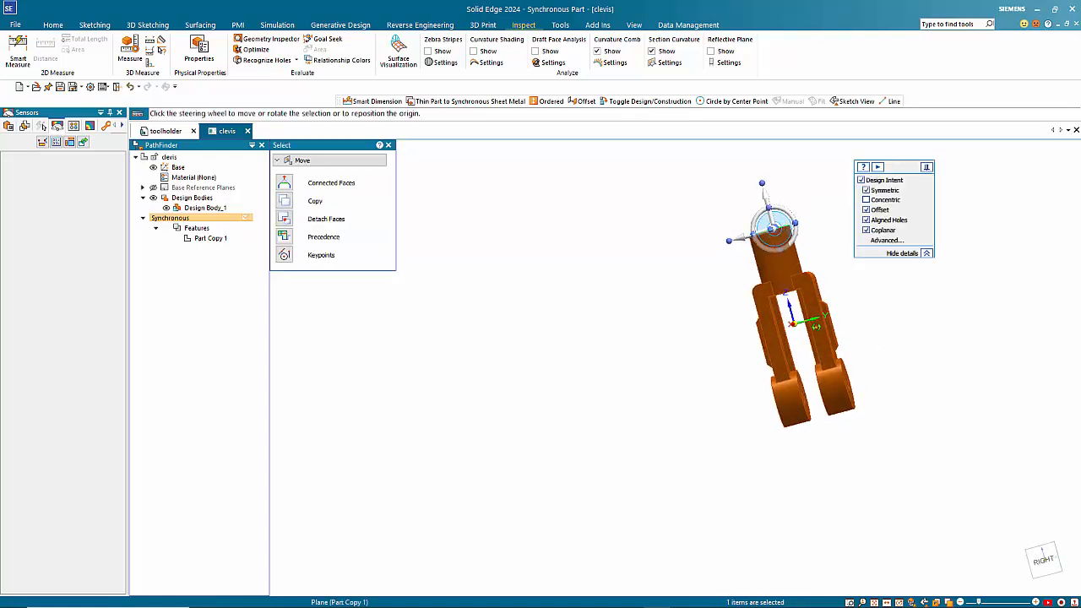
scroll(768, 312, "up", 3)
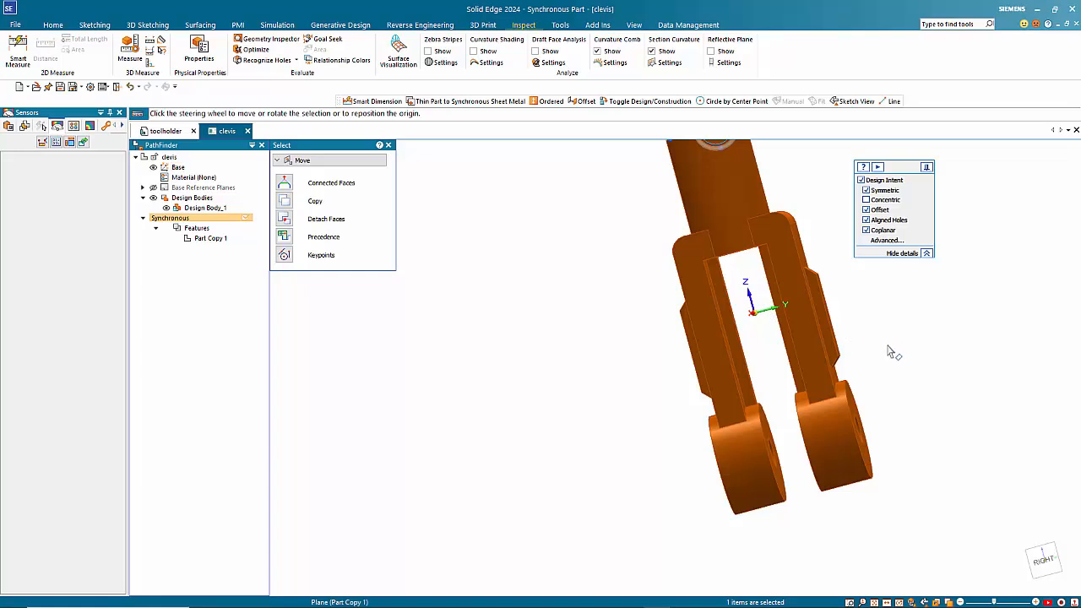
scroll(887, 357, "down", 2)
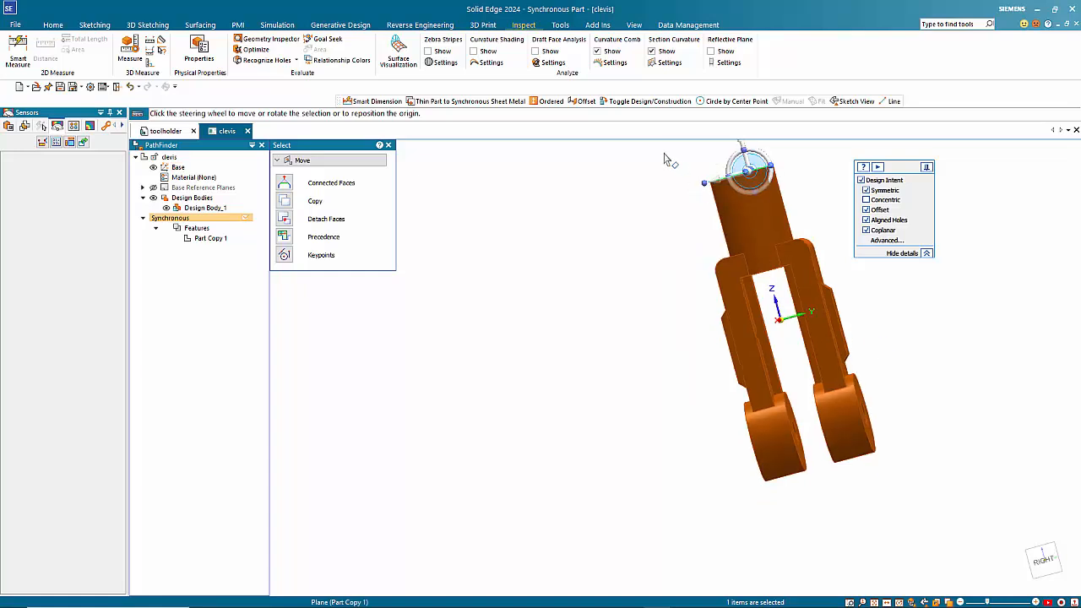
left_click_drag(665, 154, 934, 516)
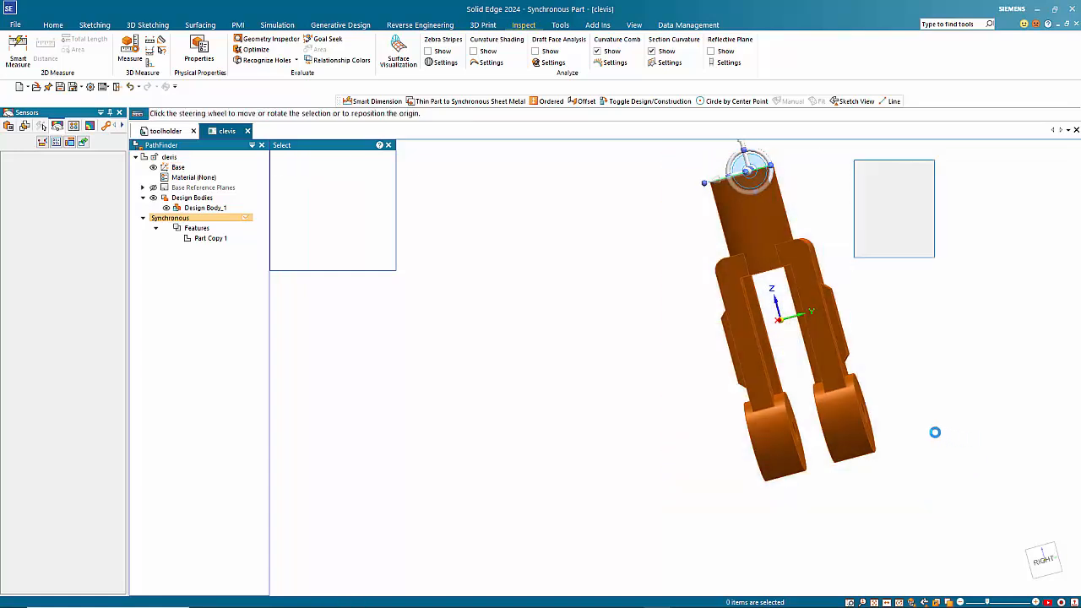
middle_click_drag(934, 434, 963, 437)
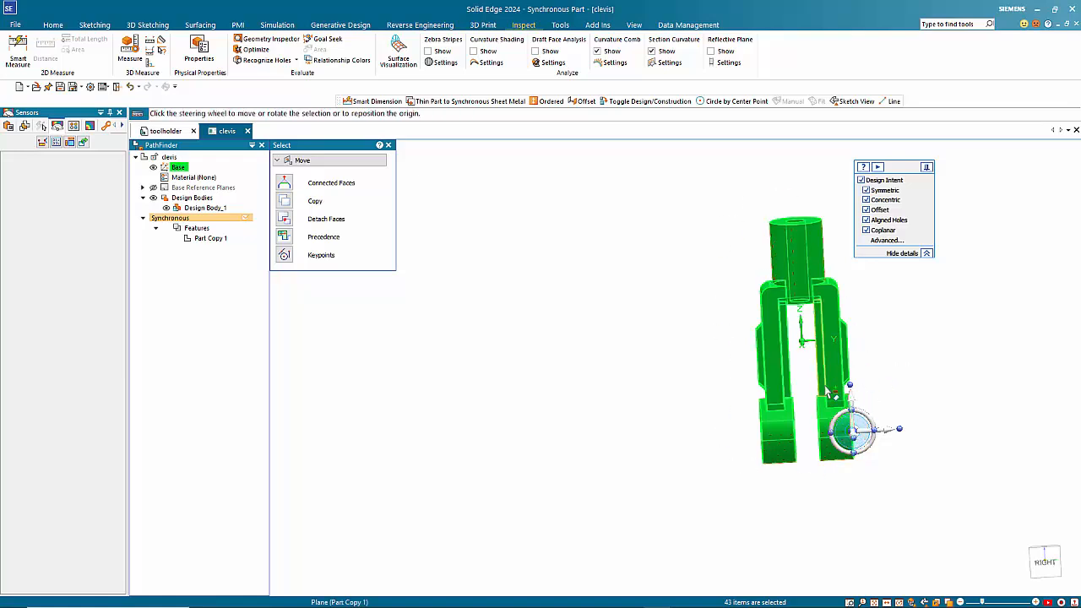
middle_click_drag(927, 413, 846, 442)
key("Escape")
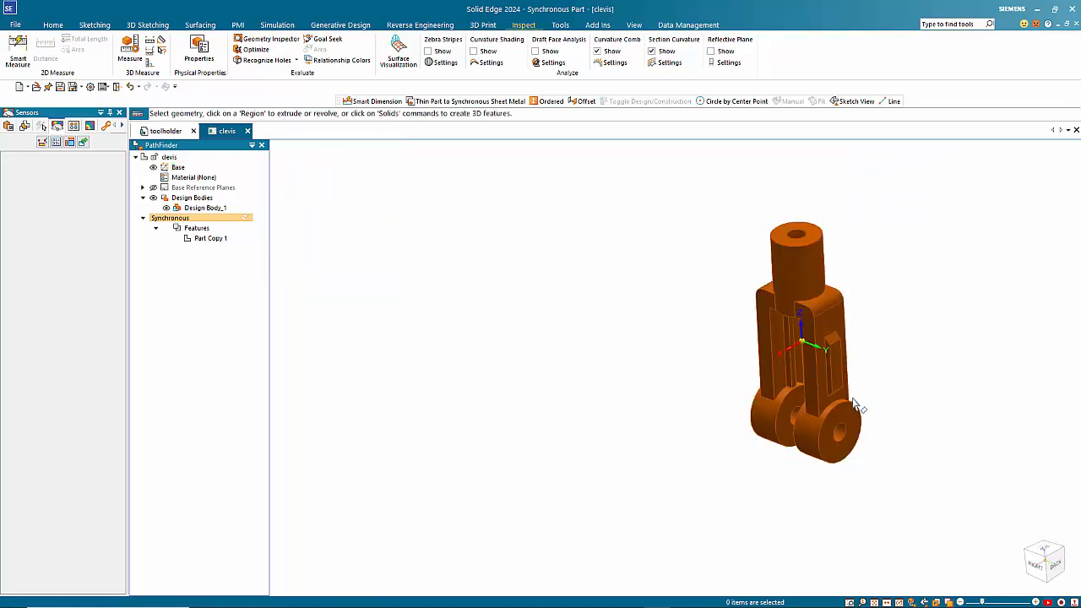
scroll(927, 365, "up", 5)
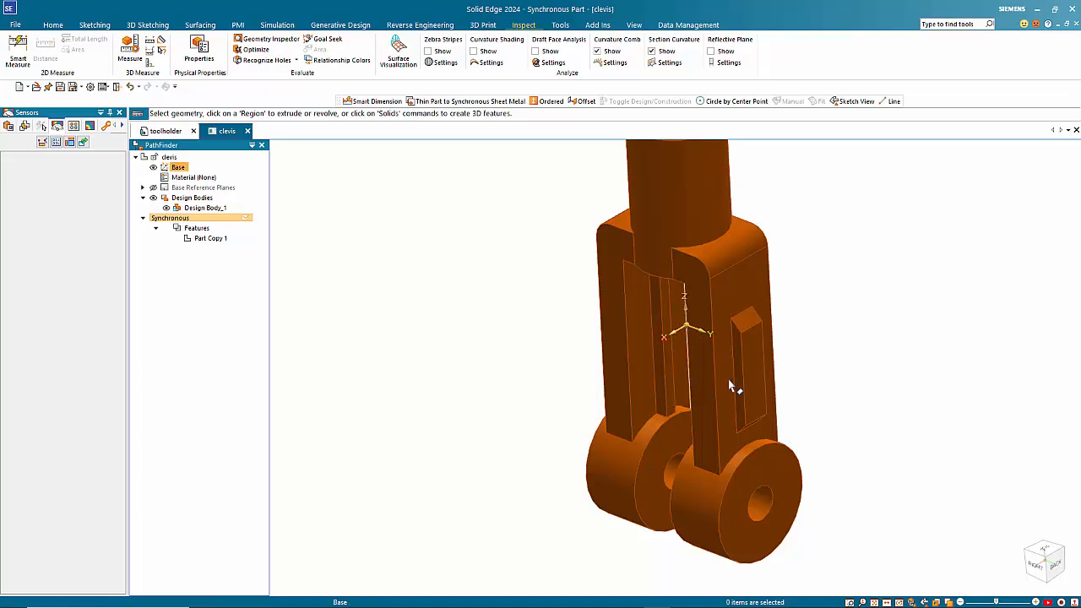
Try enlarging the clevis lug's outer diameter to 21 mm and bring it back to 20 mm
scroll(879, 425, "down", 5)
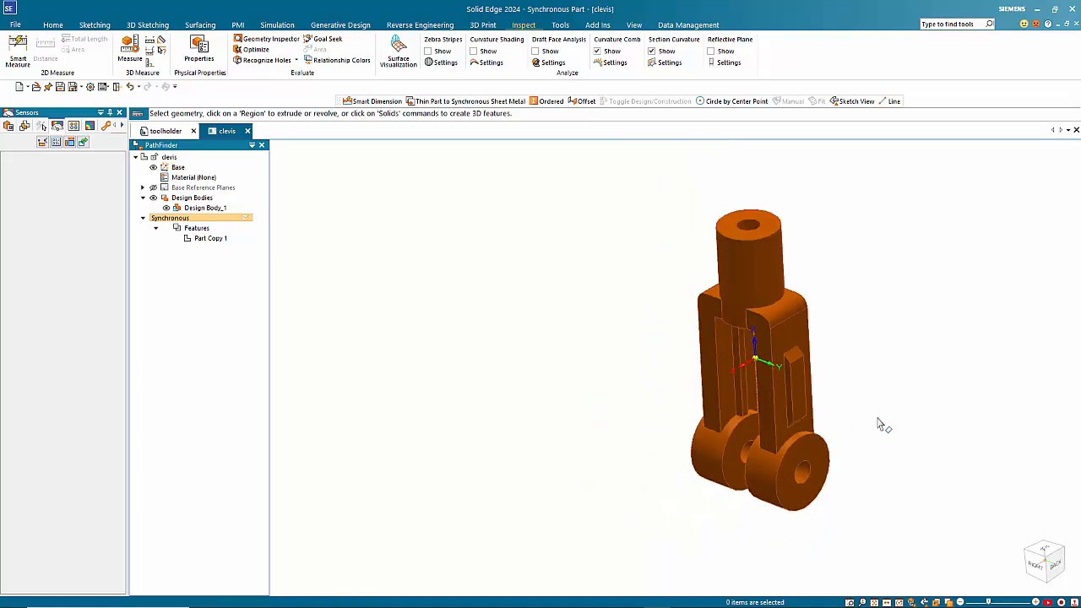
left_click(764, 487)
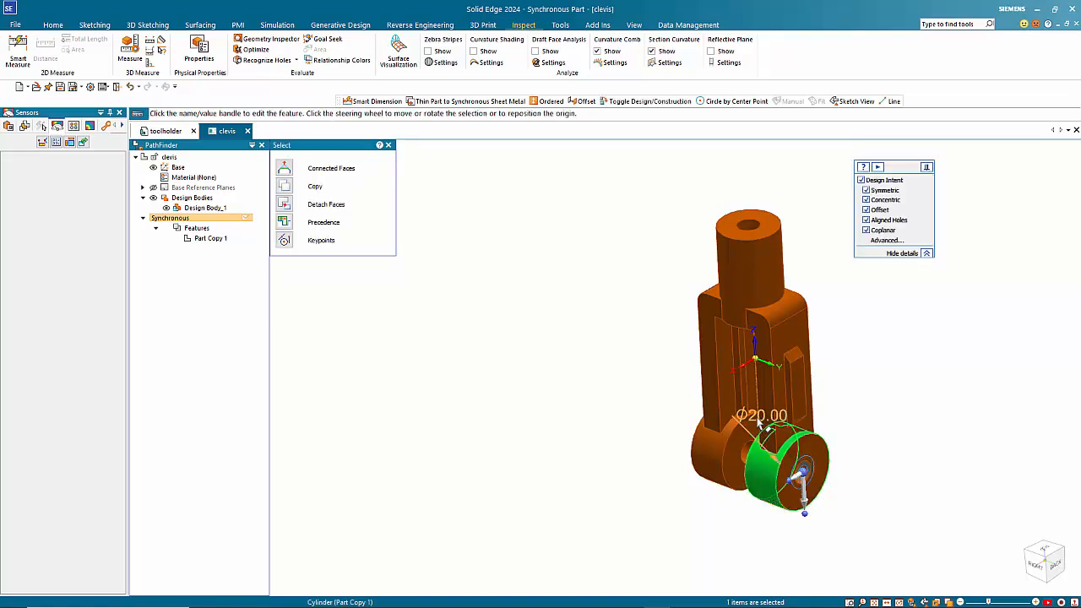
left_click(774, 417)
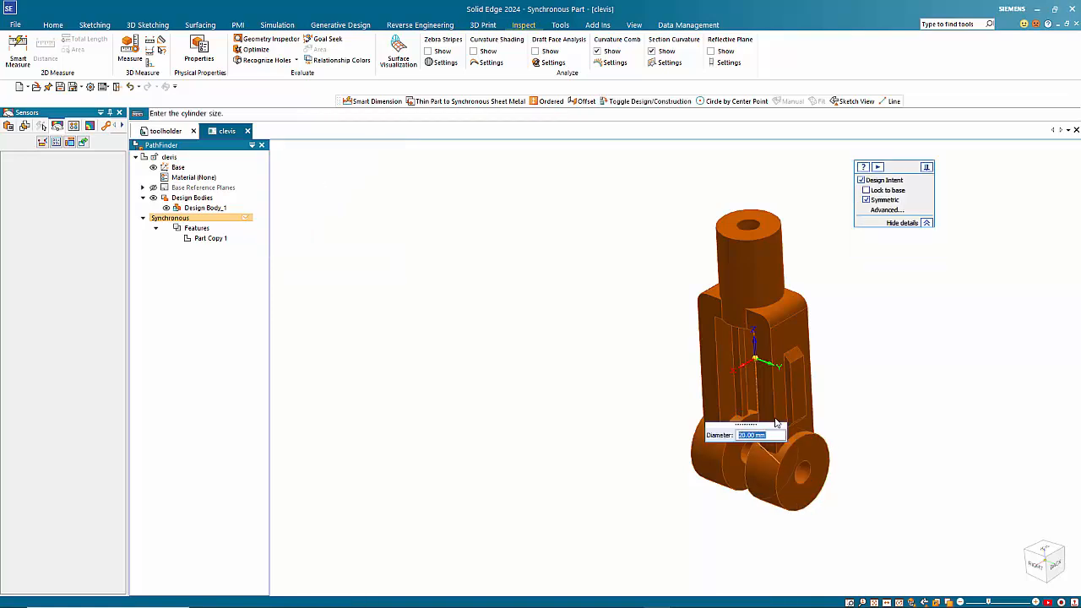
scroll(775, 436, "up", 1)
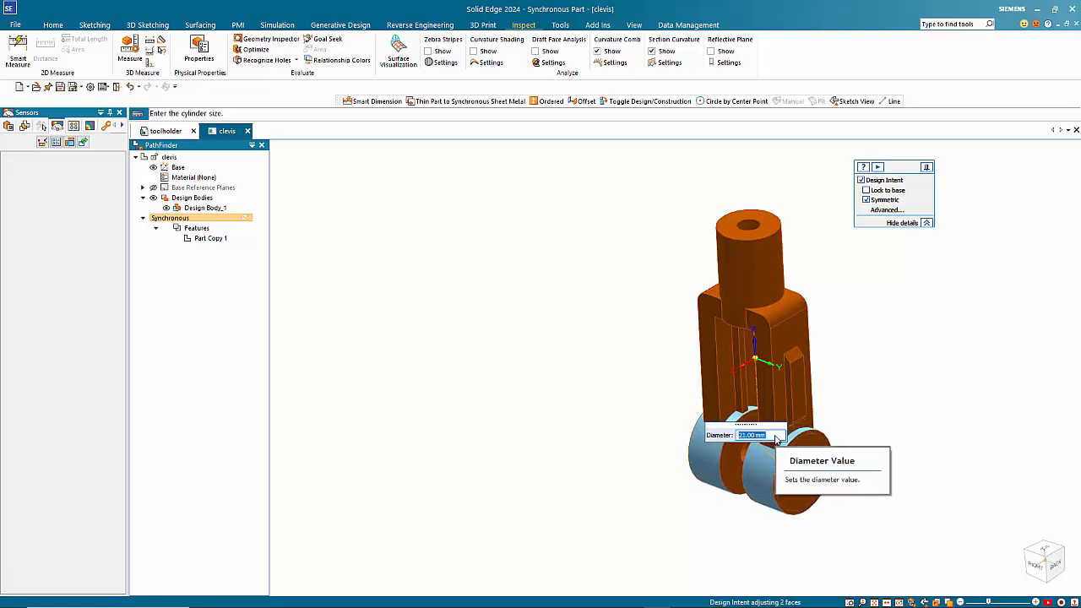
scroll(775, 436, "down", 1)
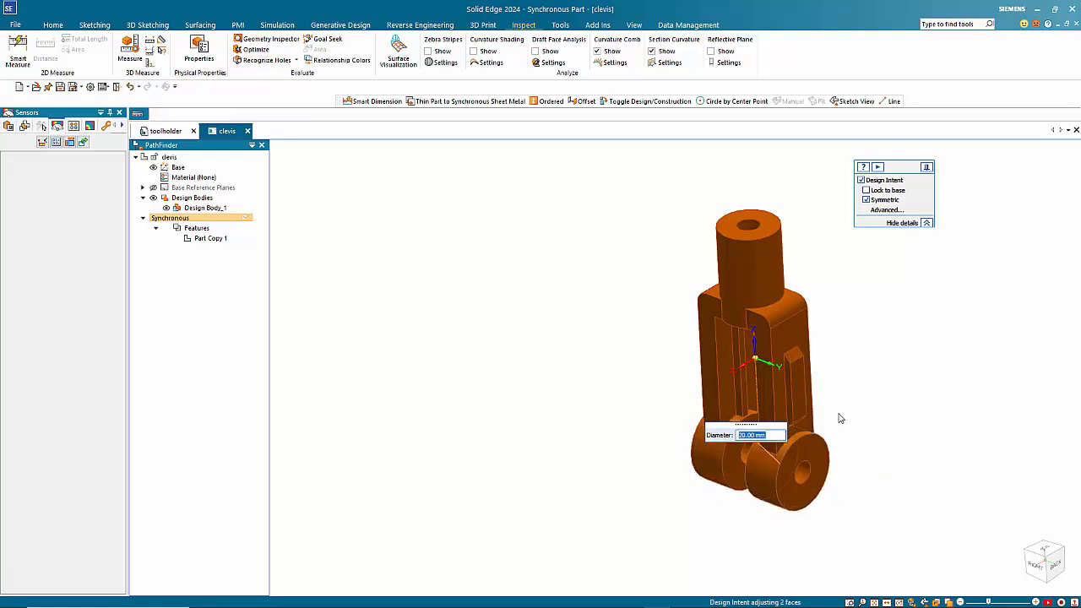
key("Return")
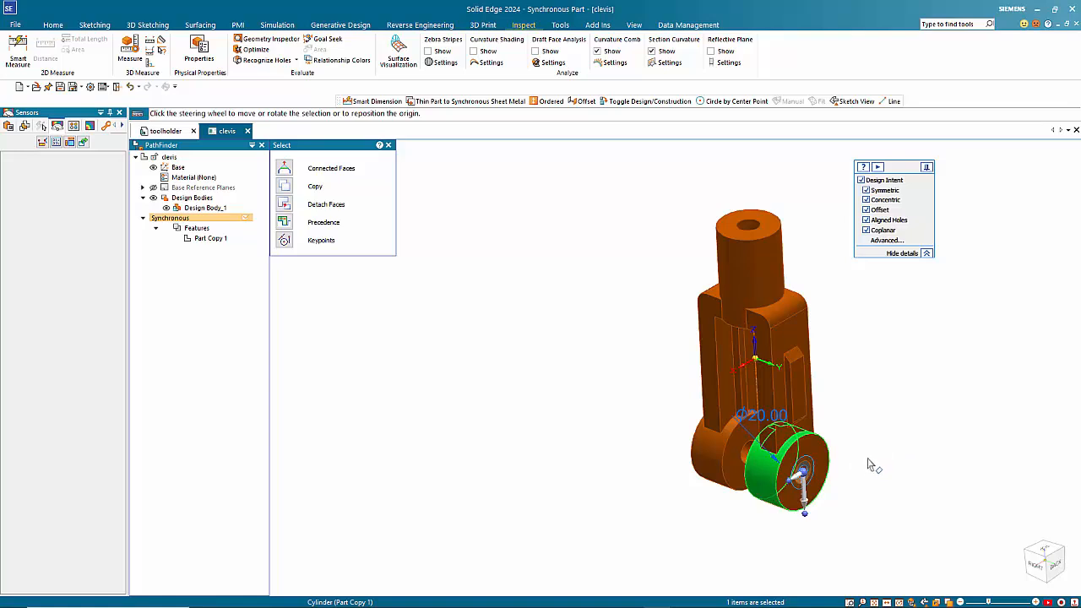
key("Escape")
Turn off the Coplanar design intent and move the lug's outer end face outward about 23 mm
left_click(829, 464)
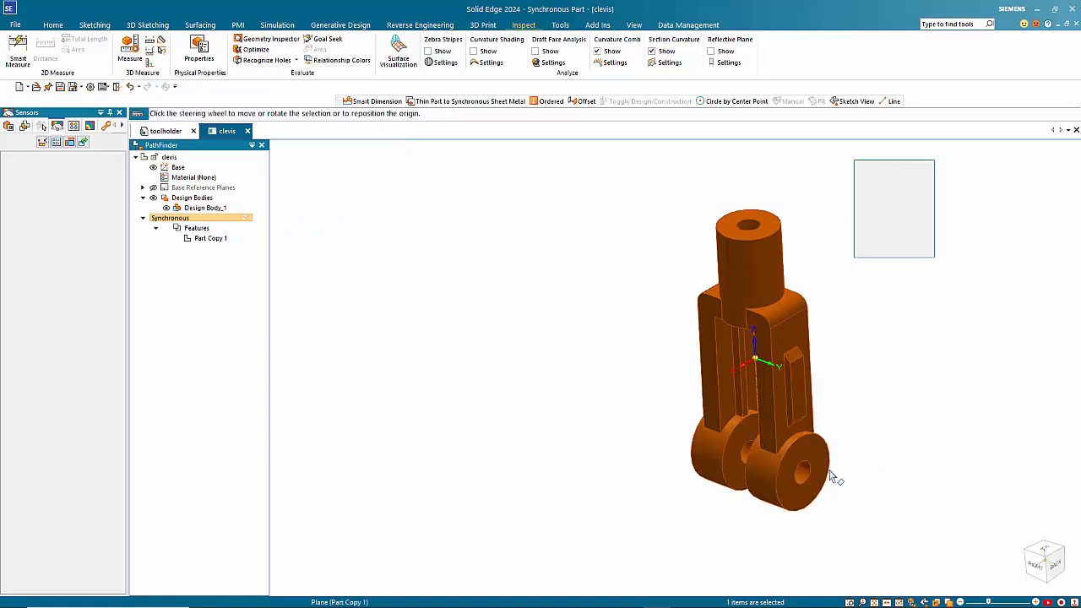
left_click(840, 471)
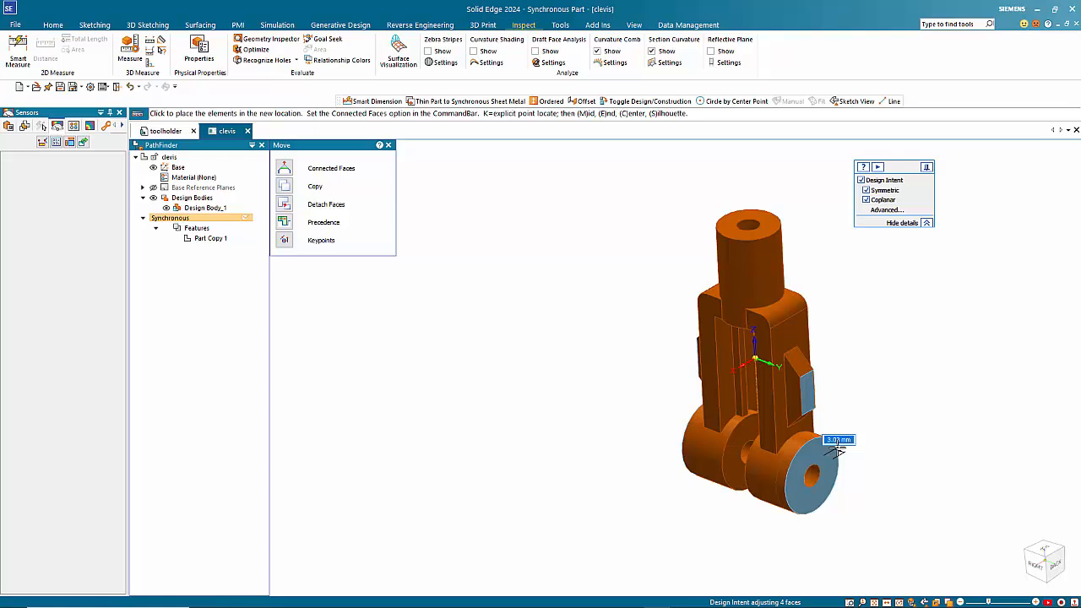
left_click(866, 199)
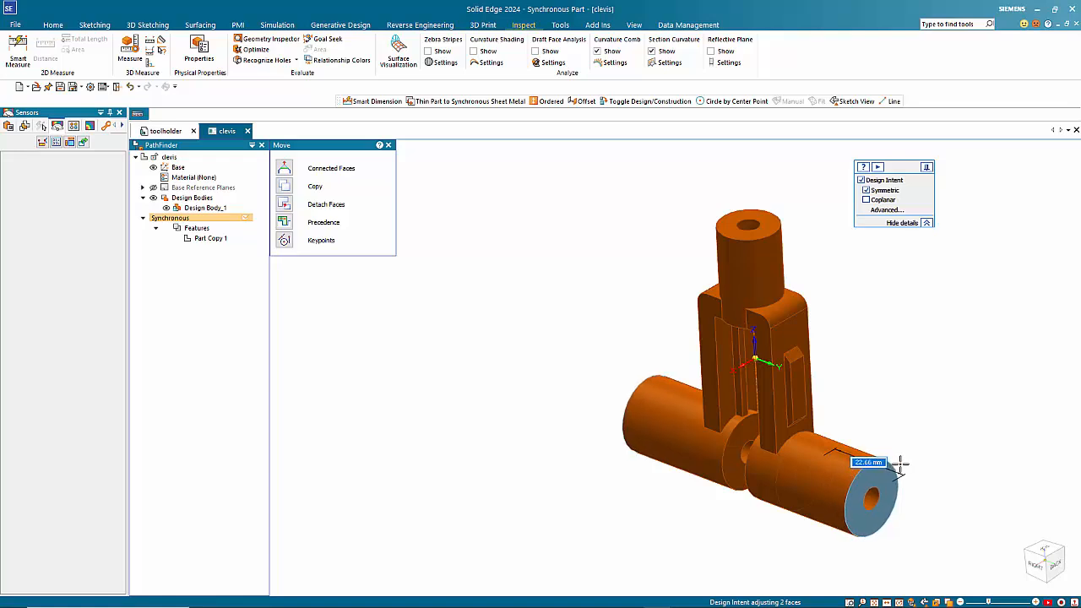
left_click(903, 466)
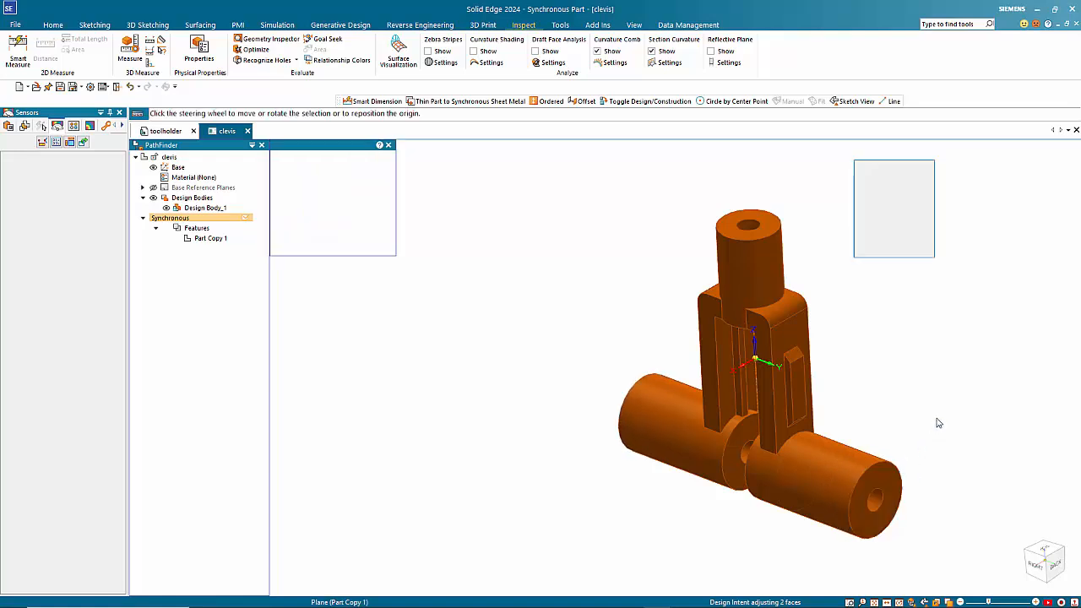
left_click(939, 423)
Select all faces of the clevis leg on the positive Y side, including its raised pad, with a selection window in a side view
middle_click_drag(957, 407, 991, 356)
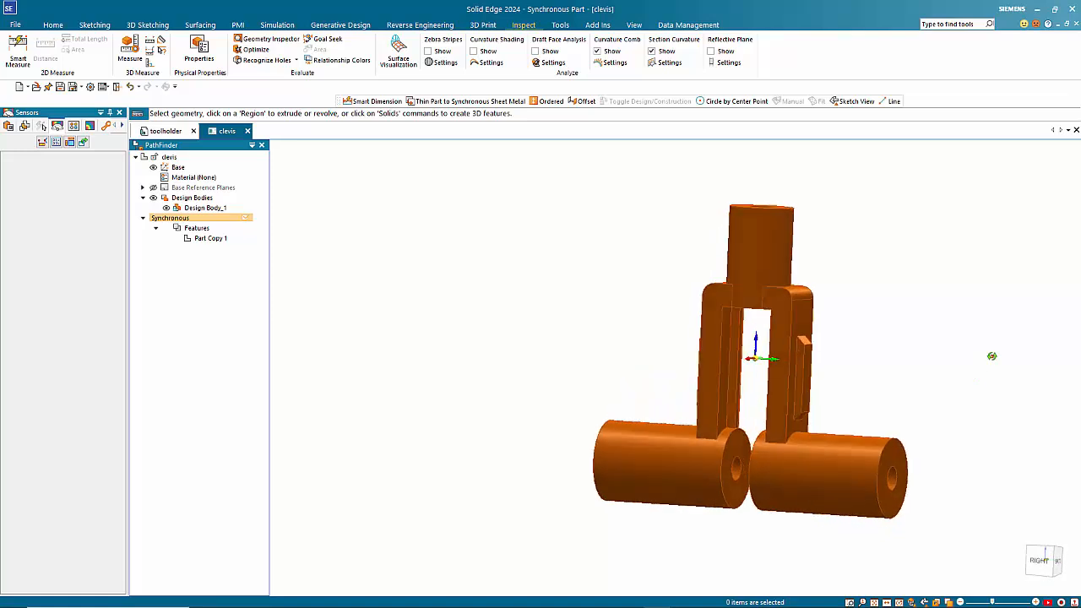
left_click(1041, 562)
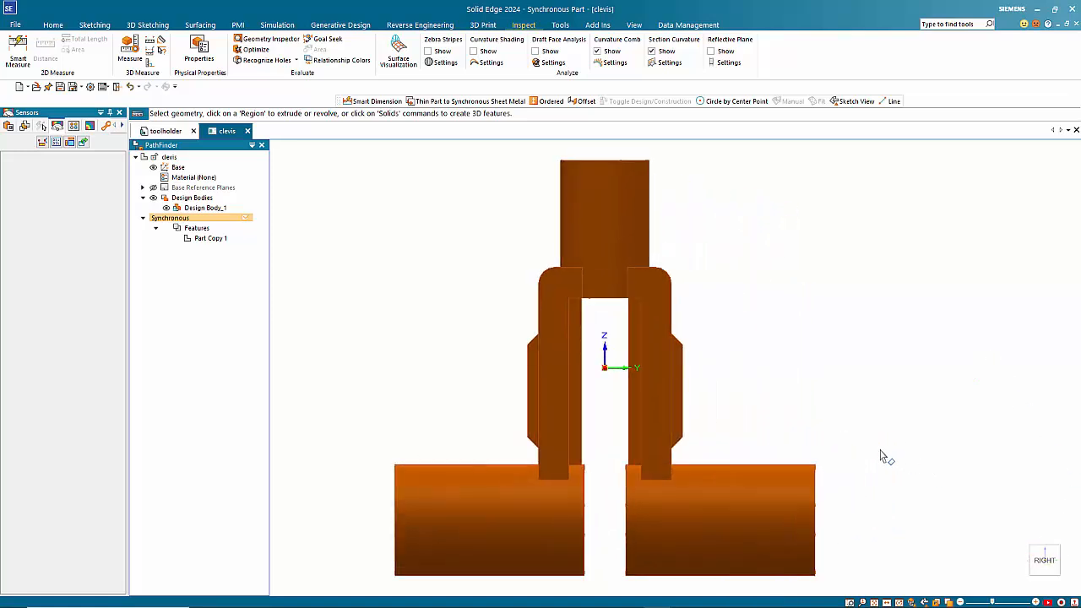
scroll(869, 422, "down", 3)
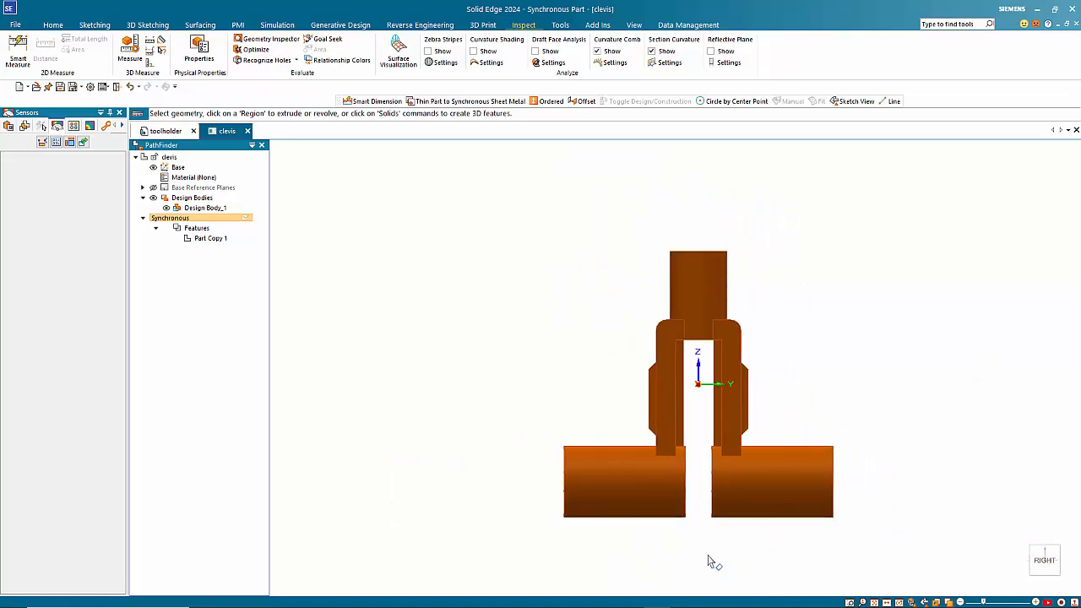
left_click_drag(708, 556, 765, 324)
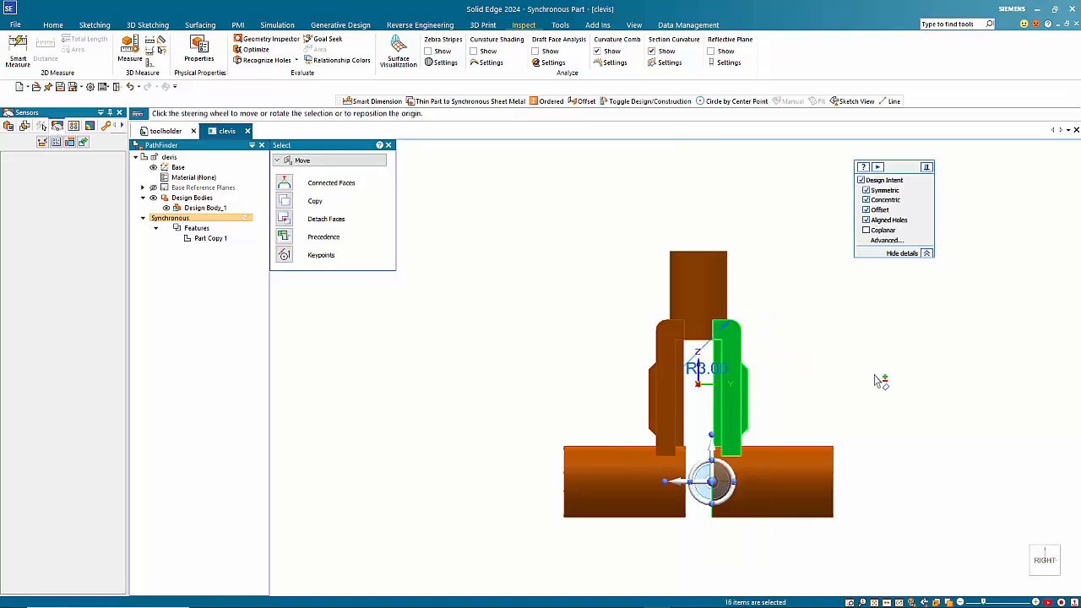
middle_click_drag(883, 379, 806, 414)
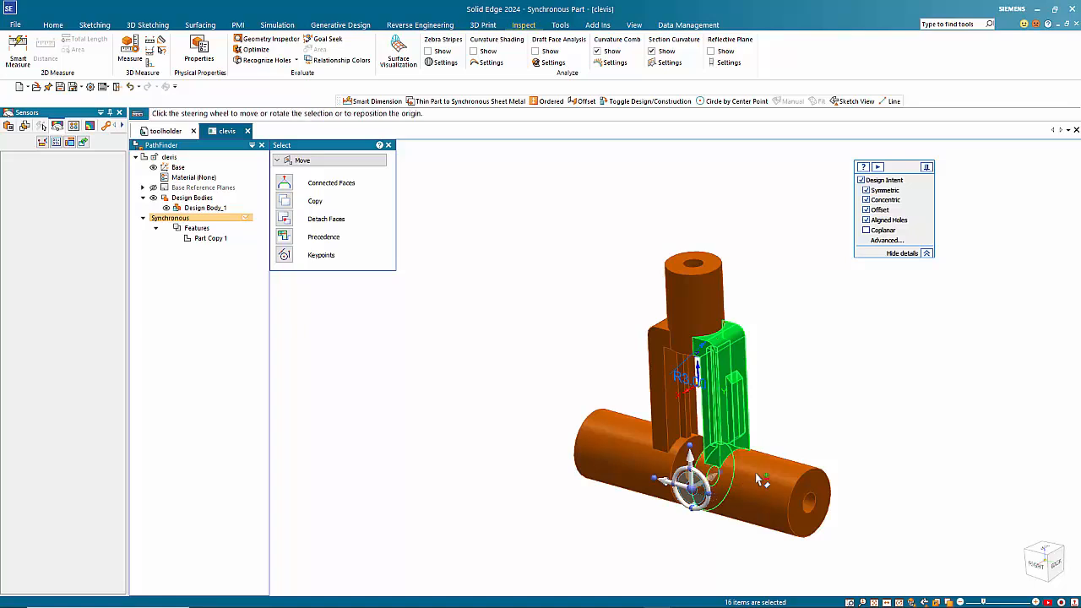
Place the steering wheel at the selected leg's inner top corner and orient it for rotation in the side-view plane
left_click(1038, 565)
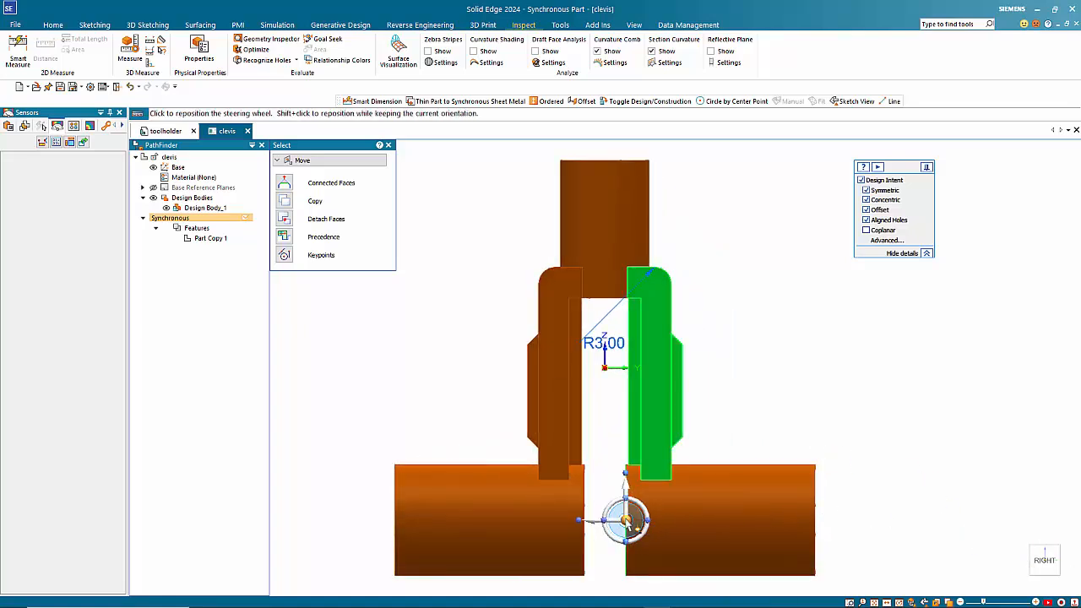
left_click(626, 520)
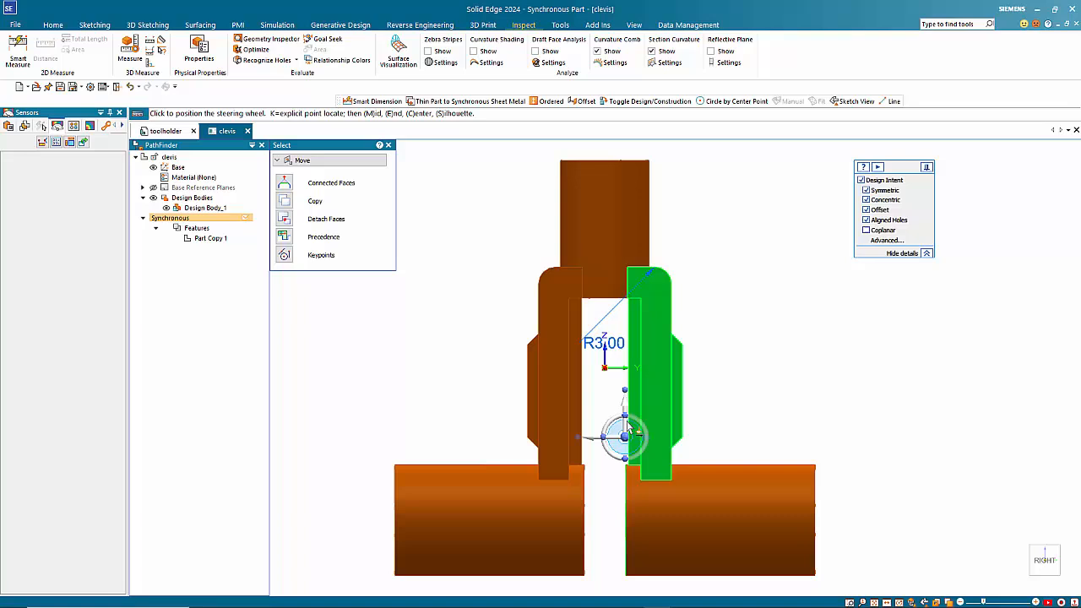
left_click(630, 304)
key("ctrl+i")
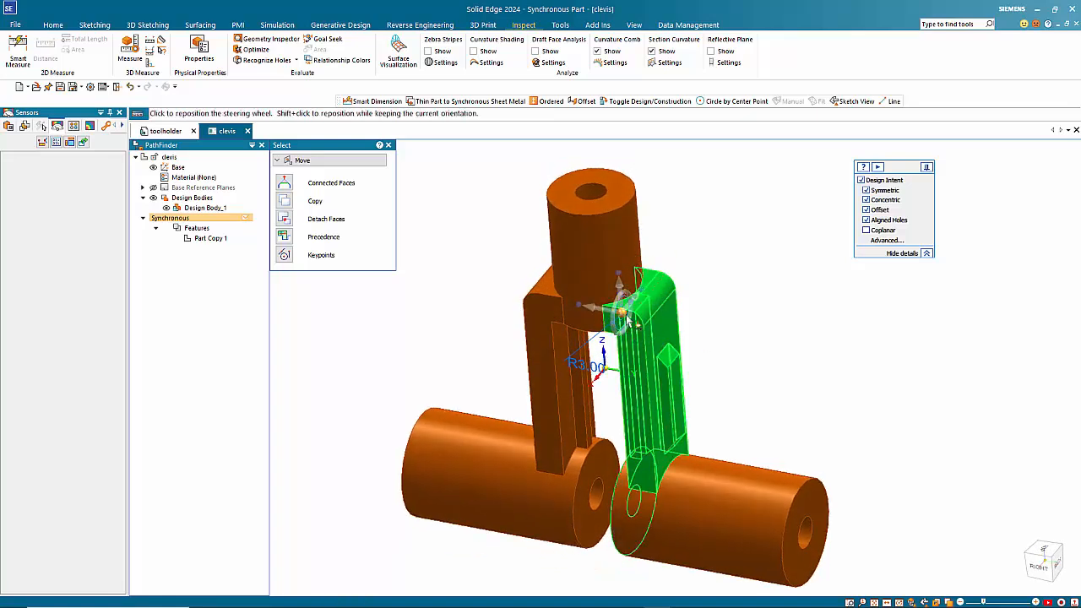
left_click(622, 316)
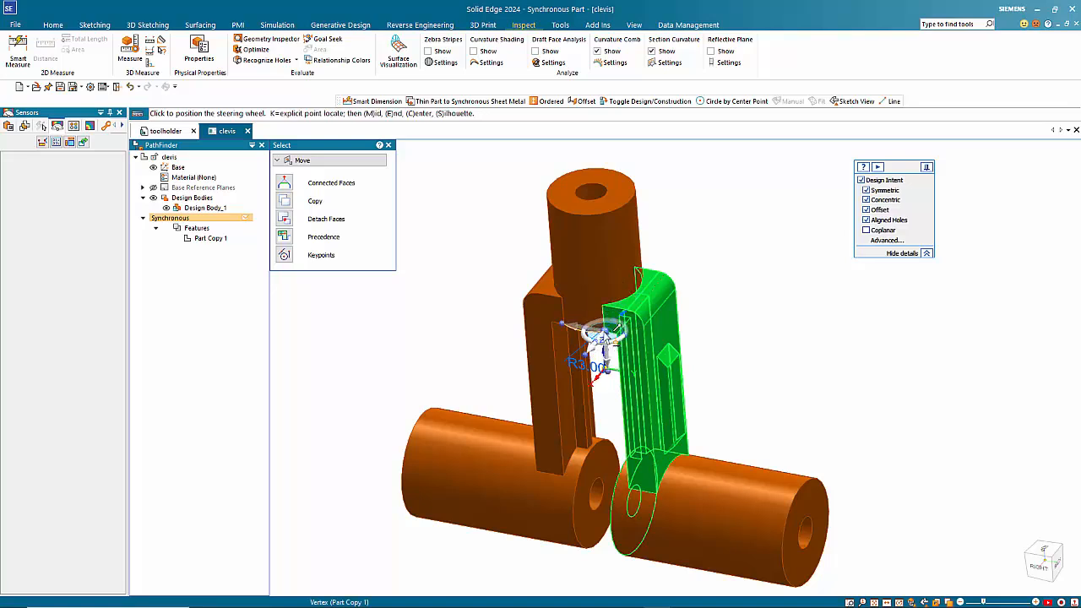
left_click(602, 338)
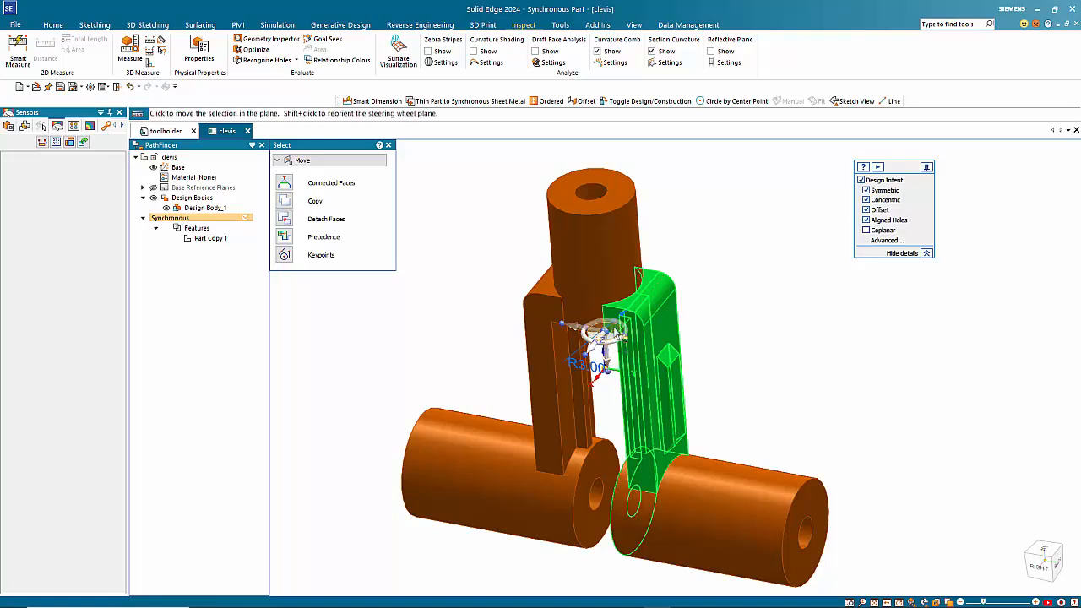
left_click(615, 329, "shift")
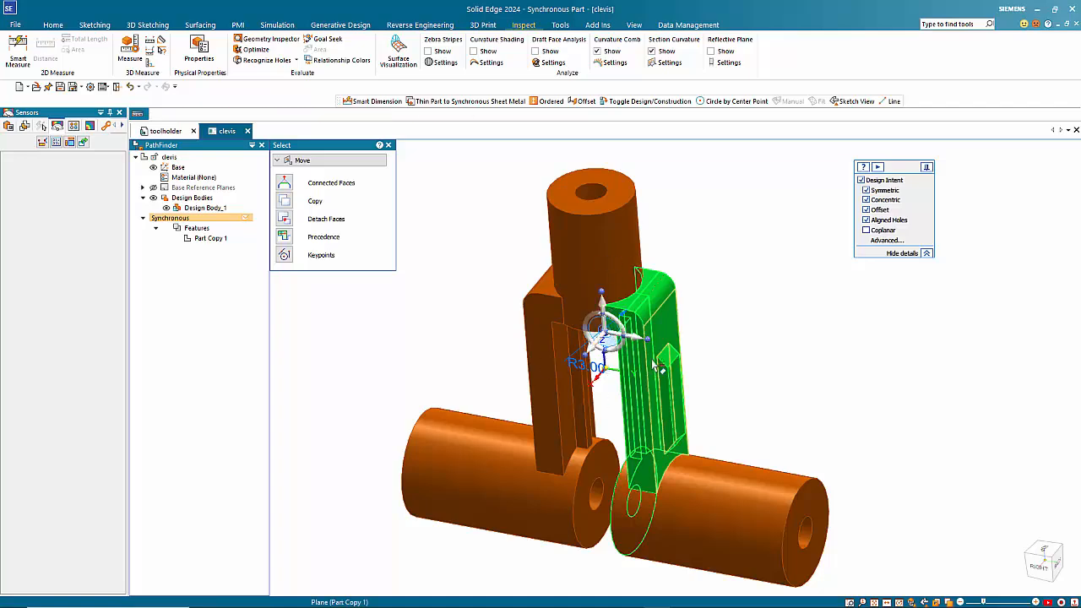
left_click(1040, 566)
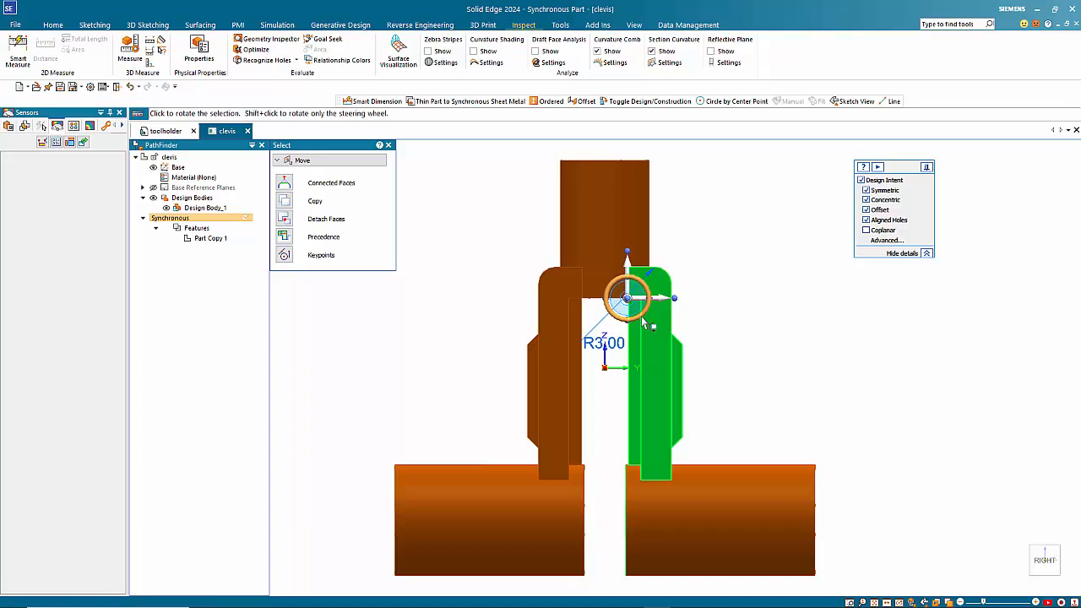
Try rotating the selected leg outward by about 26° with the lug's inner end face included
left_click(641, 315)
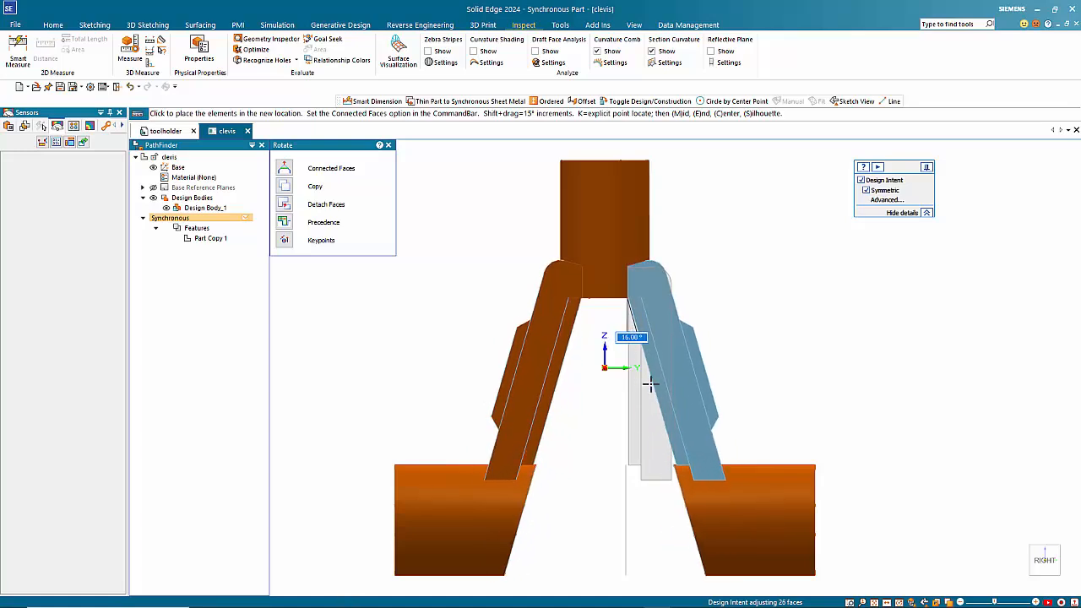
middle_click_drag(650, 385, 704, 397)
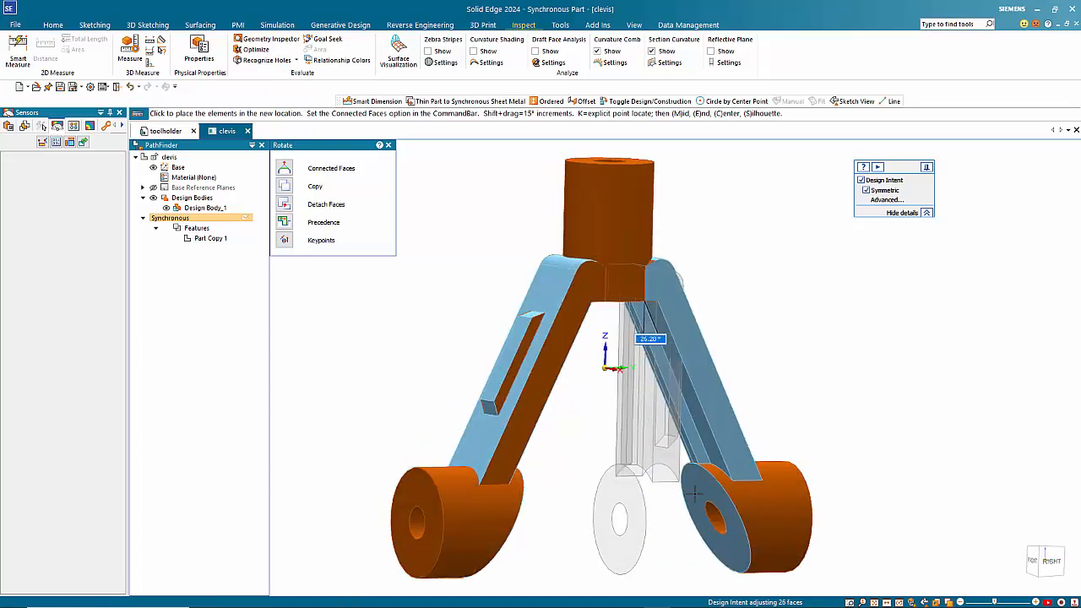
key("Escape")
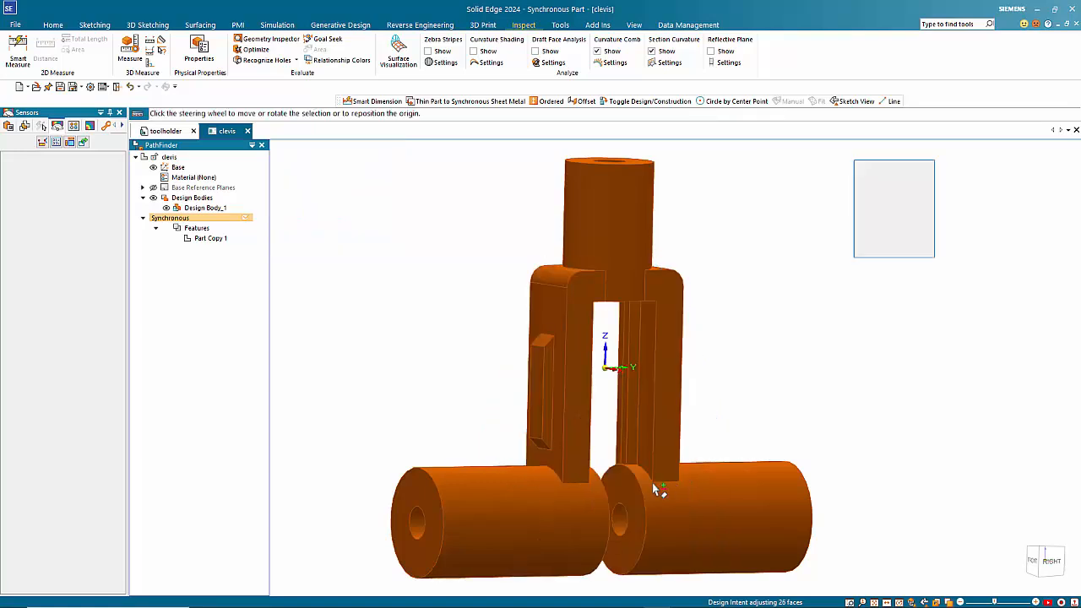
Remove the lug's inner end face from the selection and reorient the steering wheel at the leg's top inner corner for rotation
left_click(657, 489)
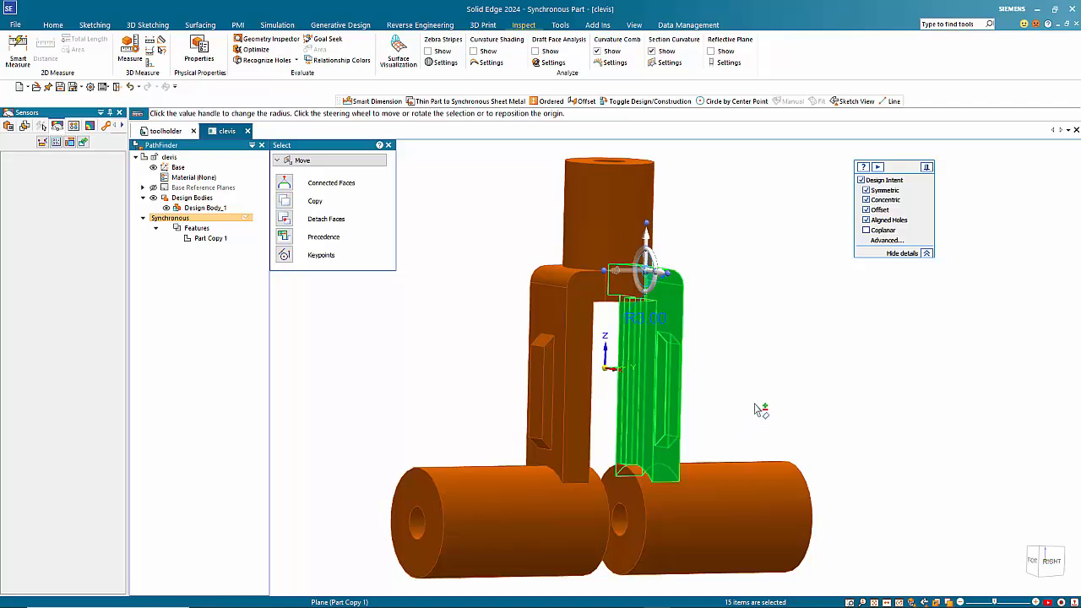
middle_click_drag(760, 408, 604, 357)
left_click(580, 300, "shift")
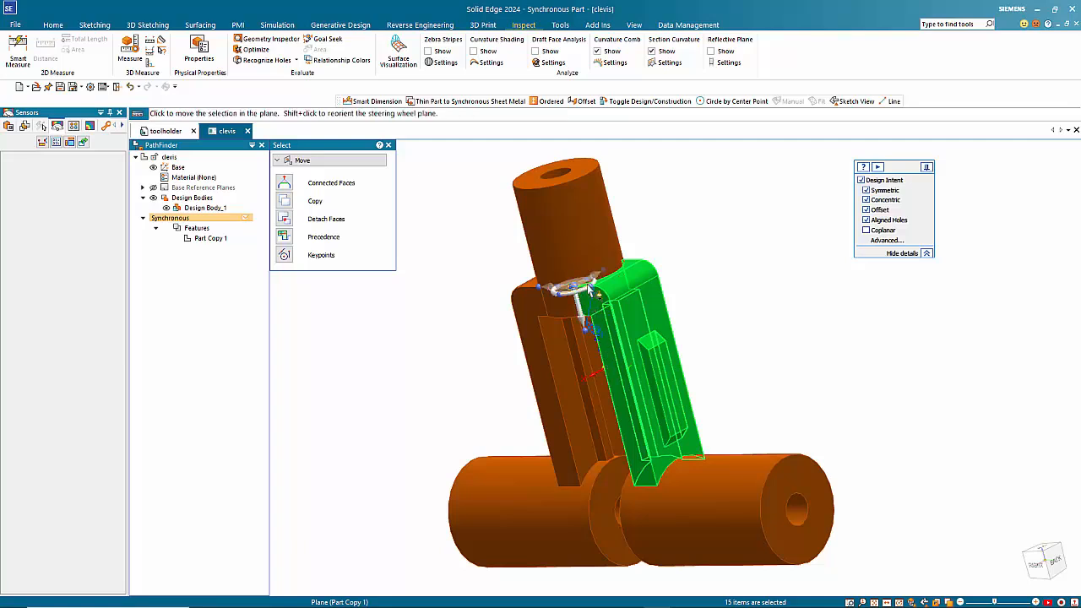
left_click(589, 291, "shift")
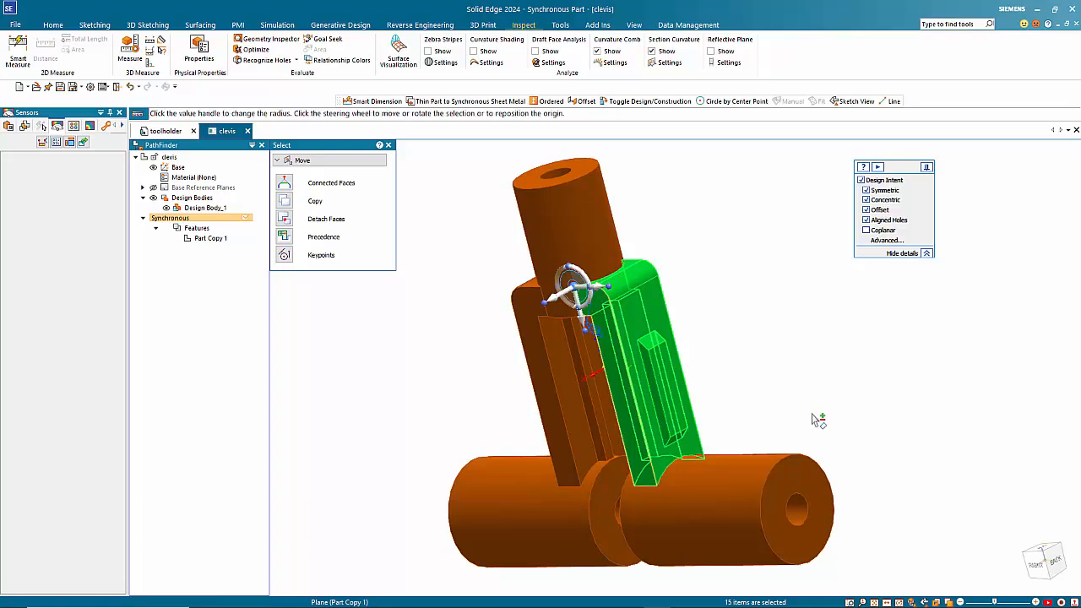
middle_click_drag(835, 421, 871, 418)
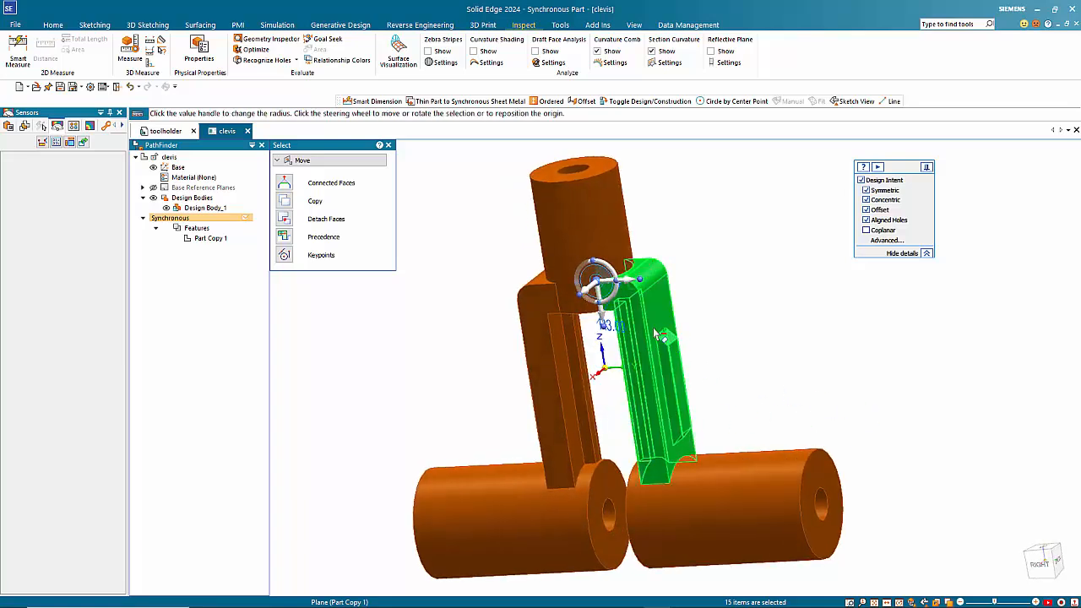
Rotate the selected leg faces outward about 19° with the Symmetric design intent active
left_click(591, 293)
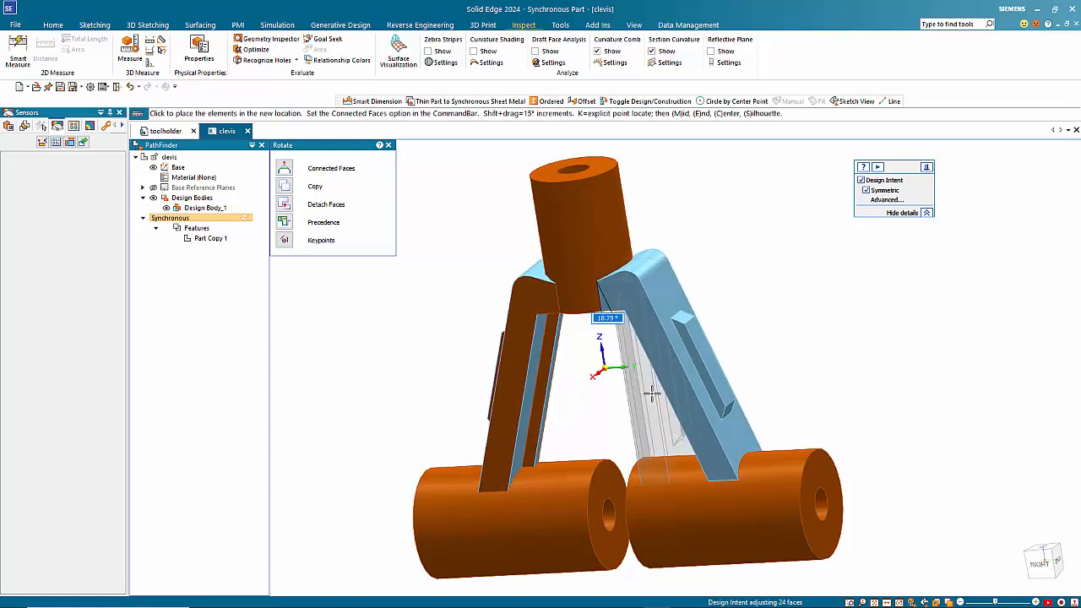
key("Return")
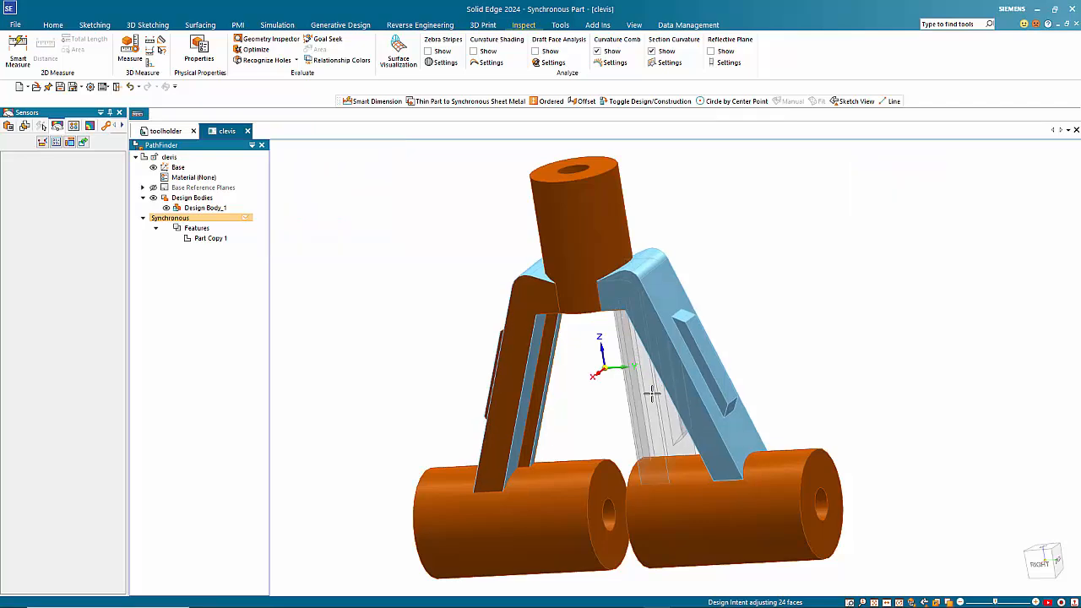
key("Escape")
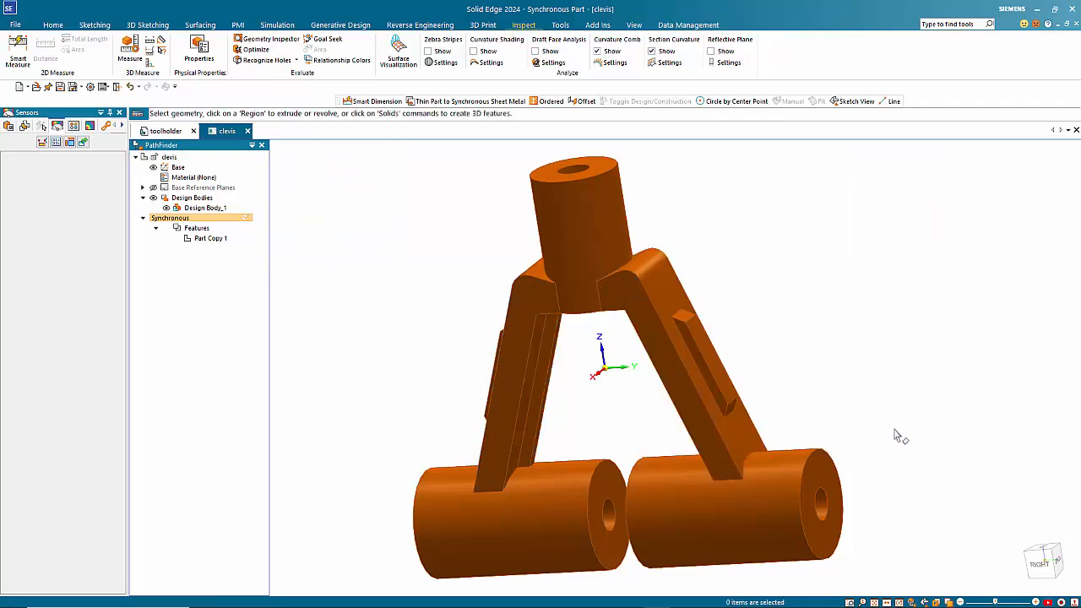
Shorten the lugs by moving the outer end face inward about 9.2 mm with the Symmetric design intent active
middle_click_drag(898, 436, 931, 414)
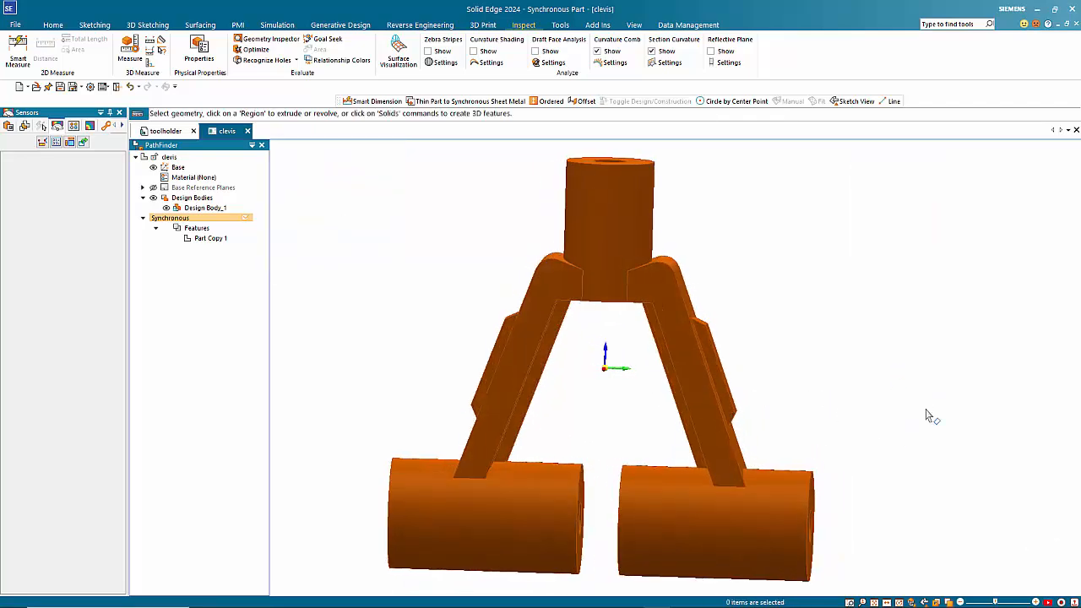
left_click(812, 567)
left_click(828, 568)
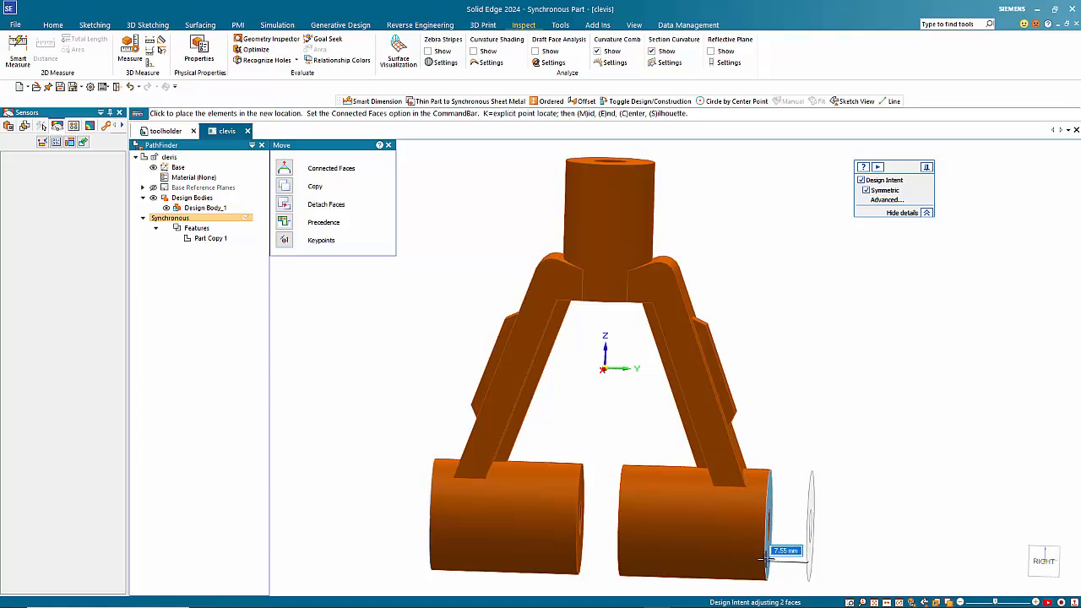
left_click(761, 558)
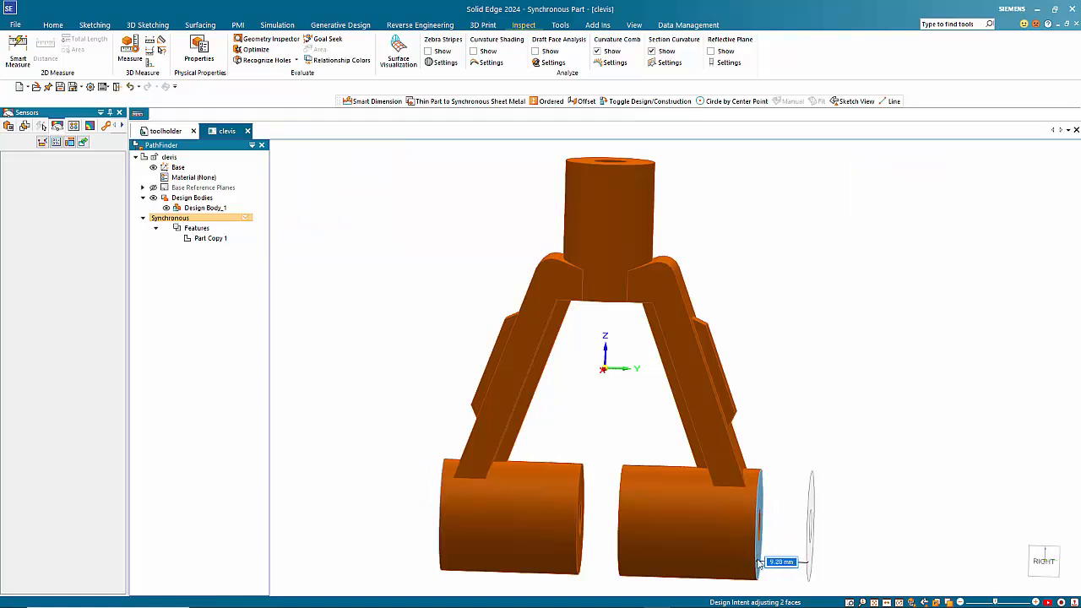
Shorten both lugs by moving one lug's inner end face toward its outer end with the Symmetric design intent active
left_click(582, 550)
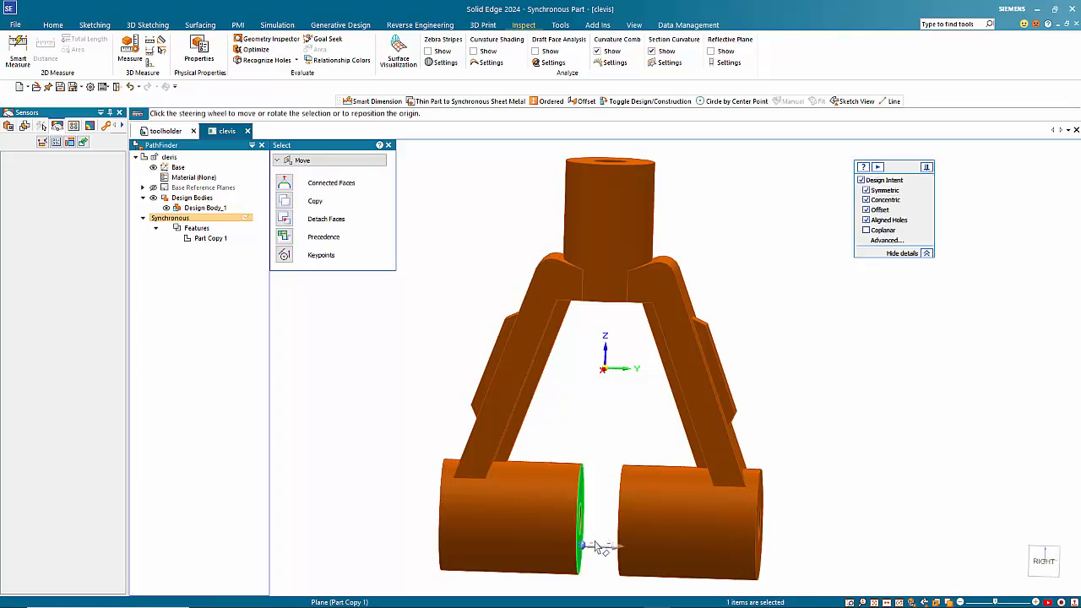
left_click(602, 551)
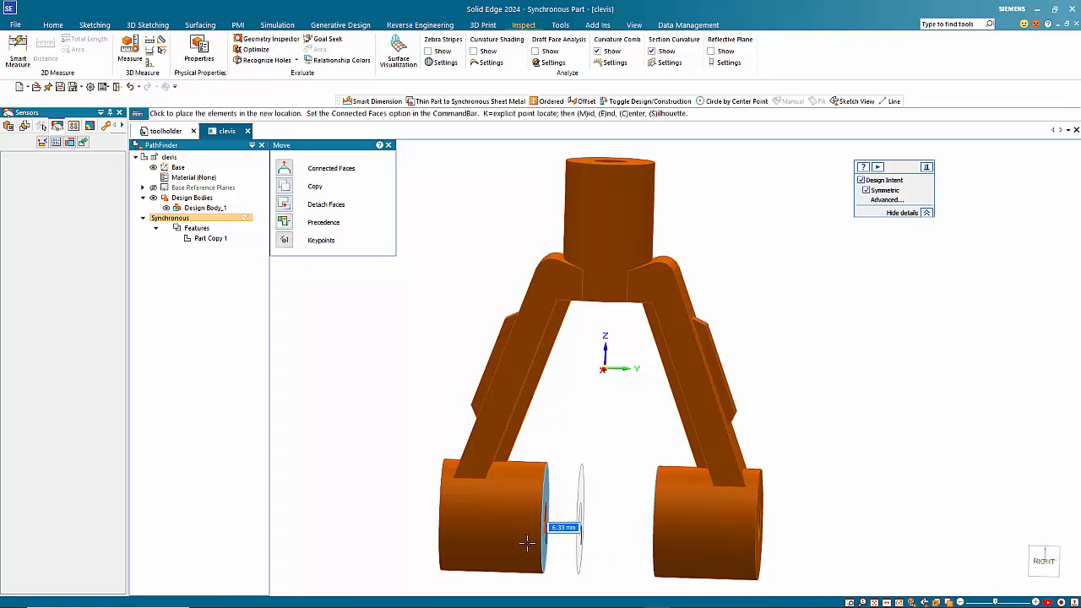
key("Escape")
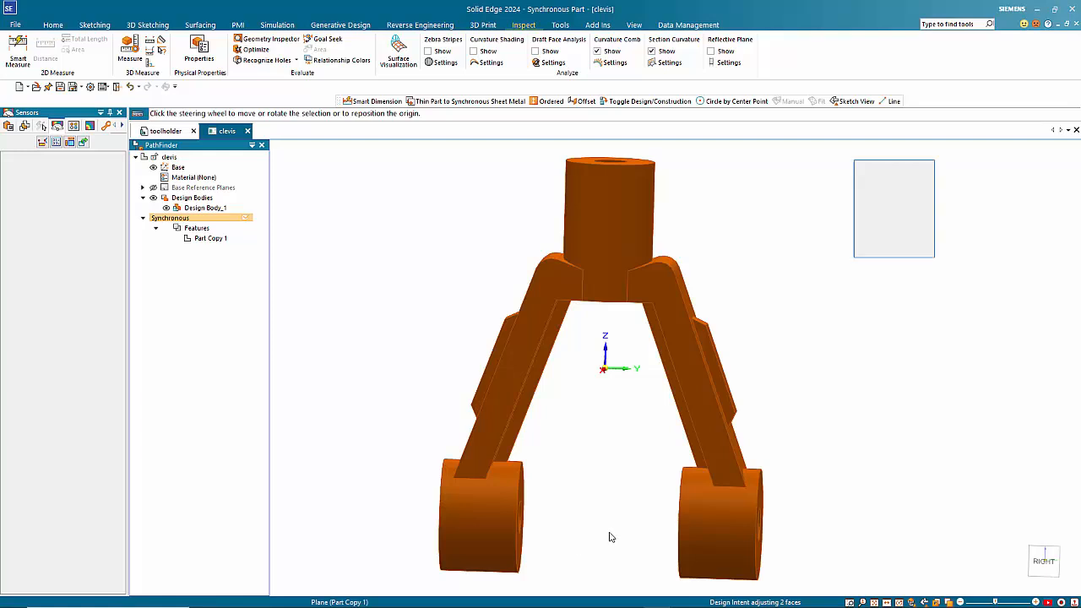
middle_click_drag(603, 516, 644, 423)
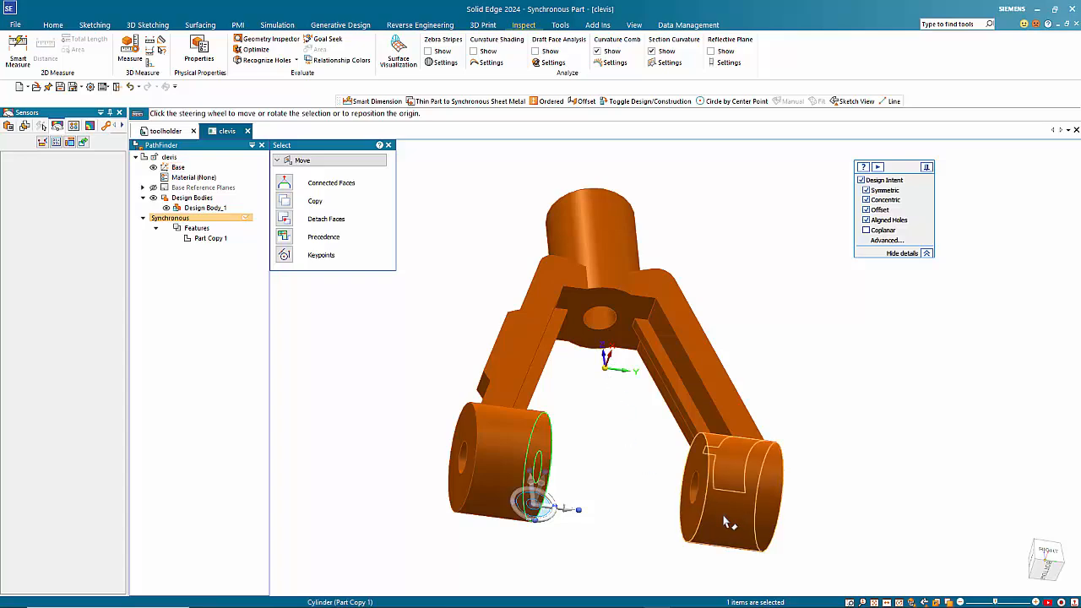
middle_click_drag(660, 431, 663, 403)
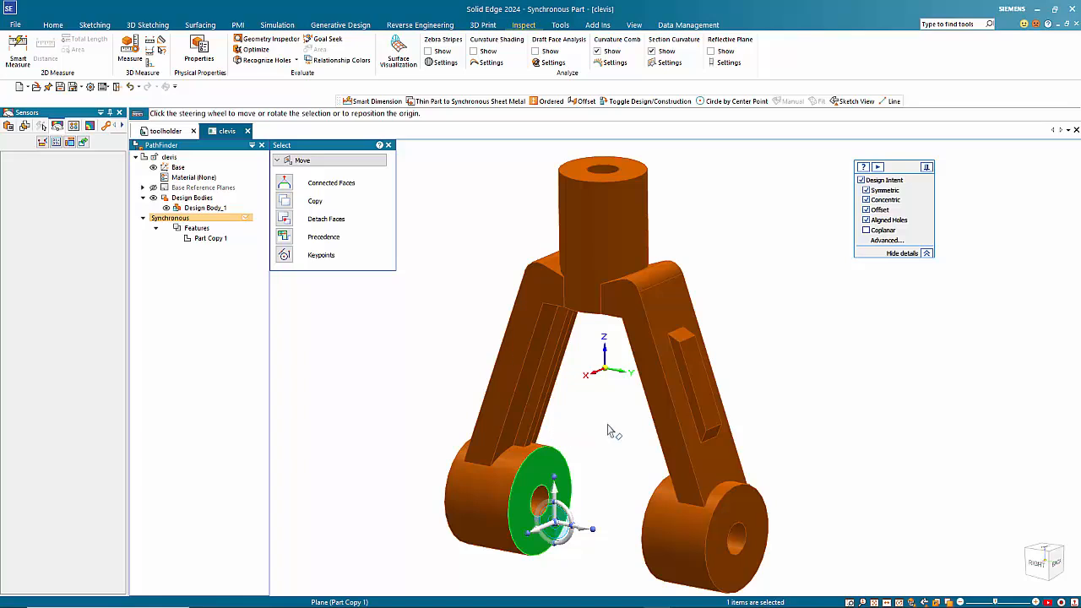
key("Escape")
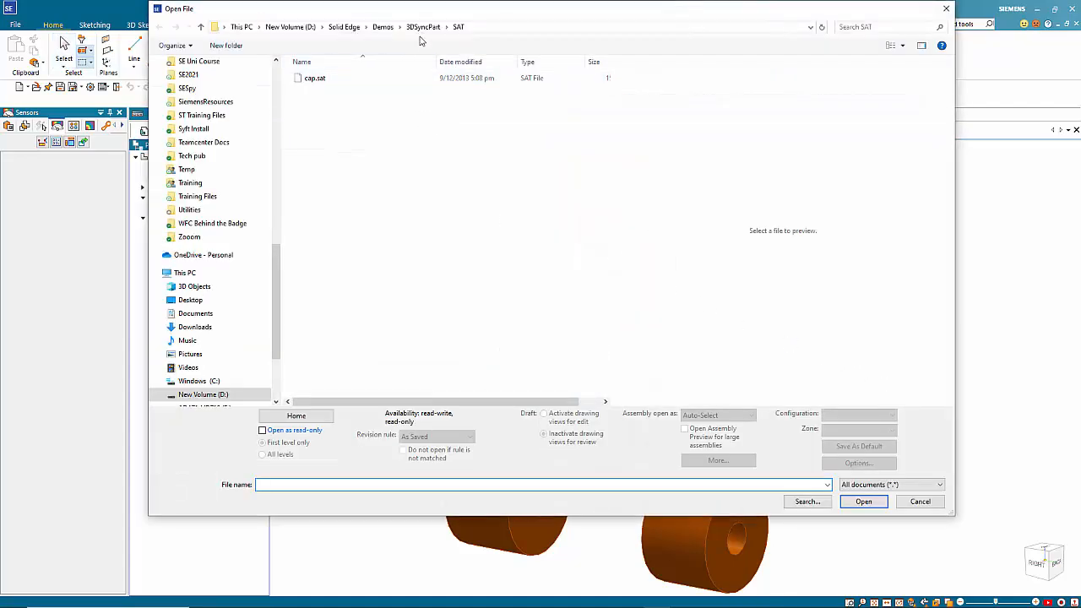
Open cap.sat from the 3DSyncPart SAT folder using the iso metric part.par template
left_click(422, 28)
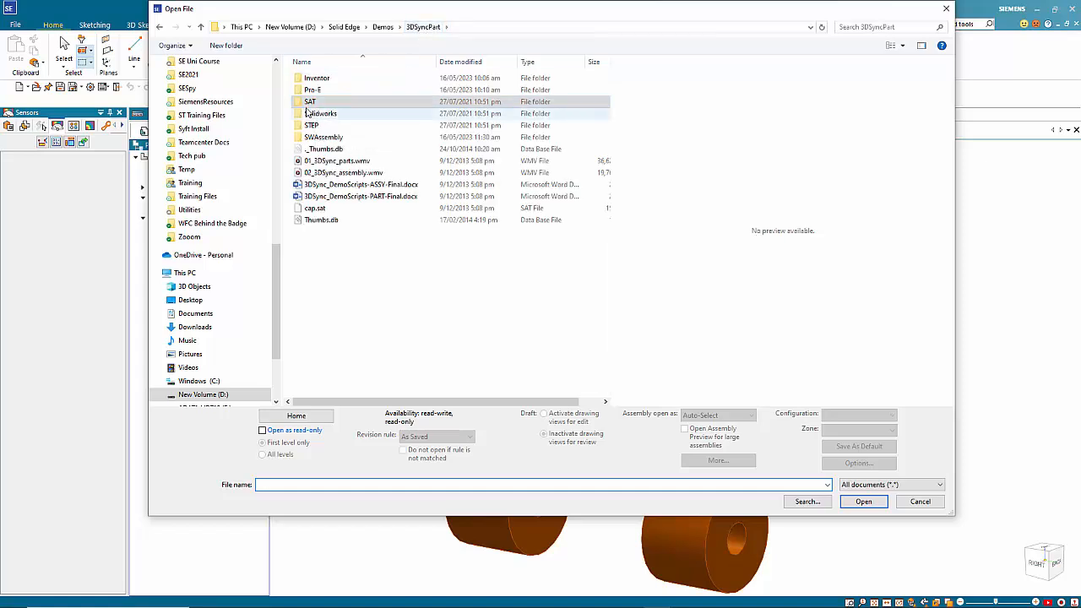
double_click(309, 102)
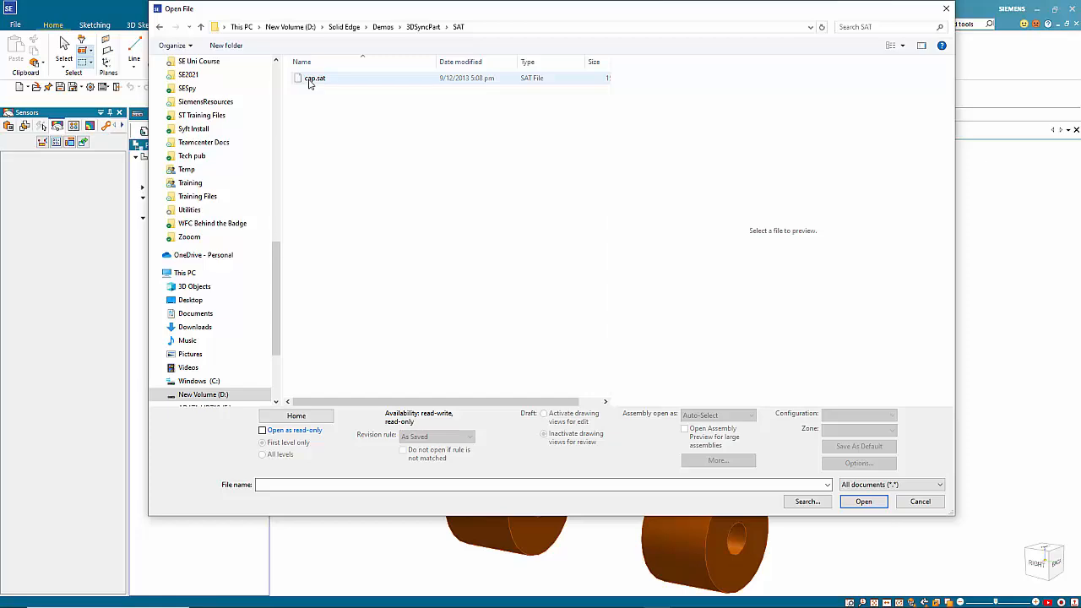
double_click(309, 80)
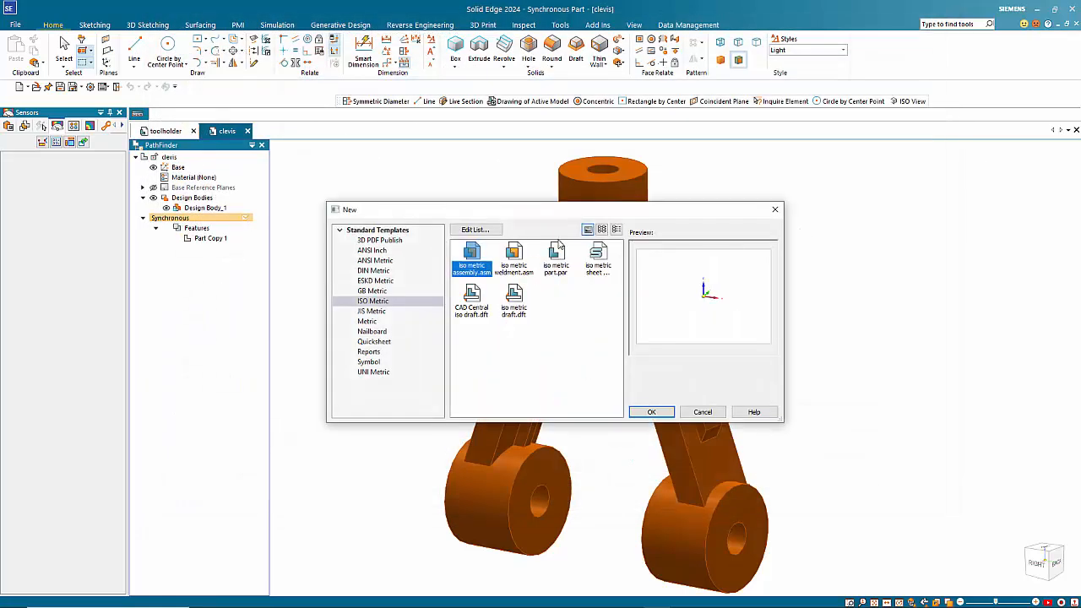
double_click(556, 253)
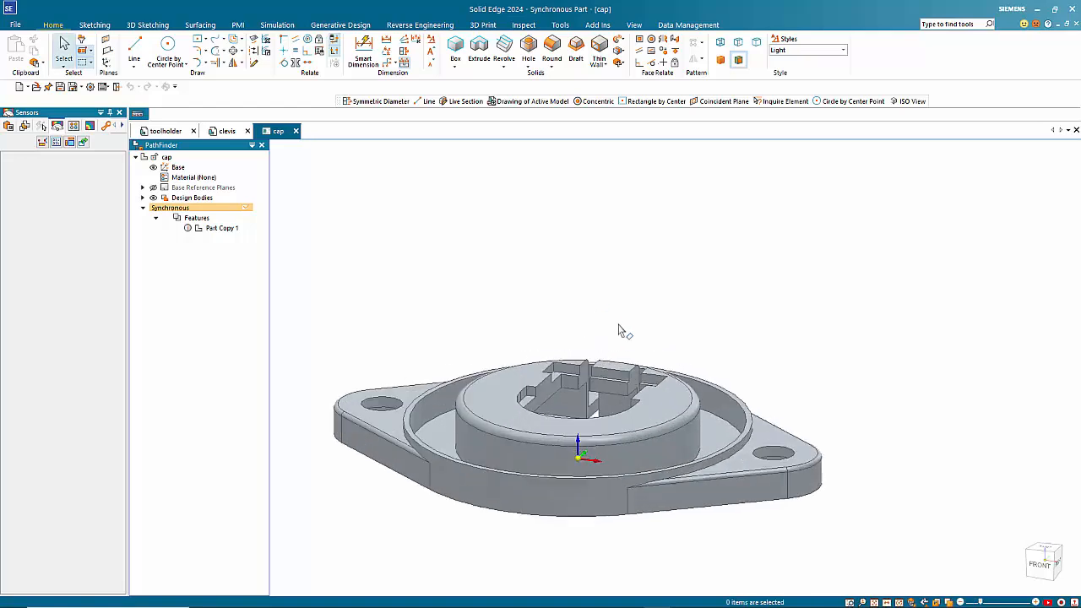
Optimize the imported cap body and dismiss the optimization report
left_click(524, 24)
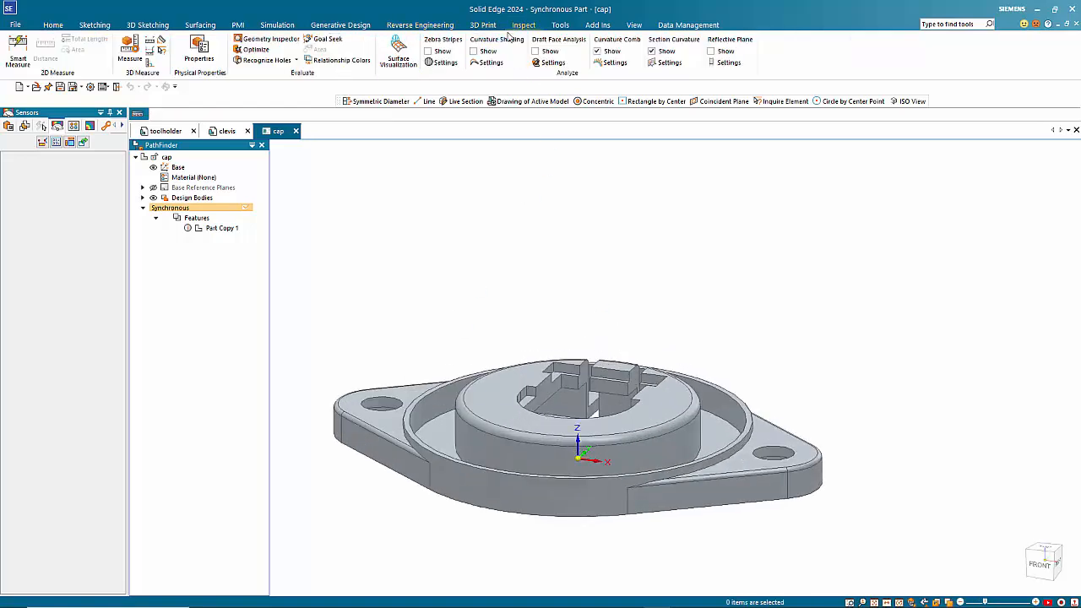
left_click(265, 49)
right_click(466, 246)
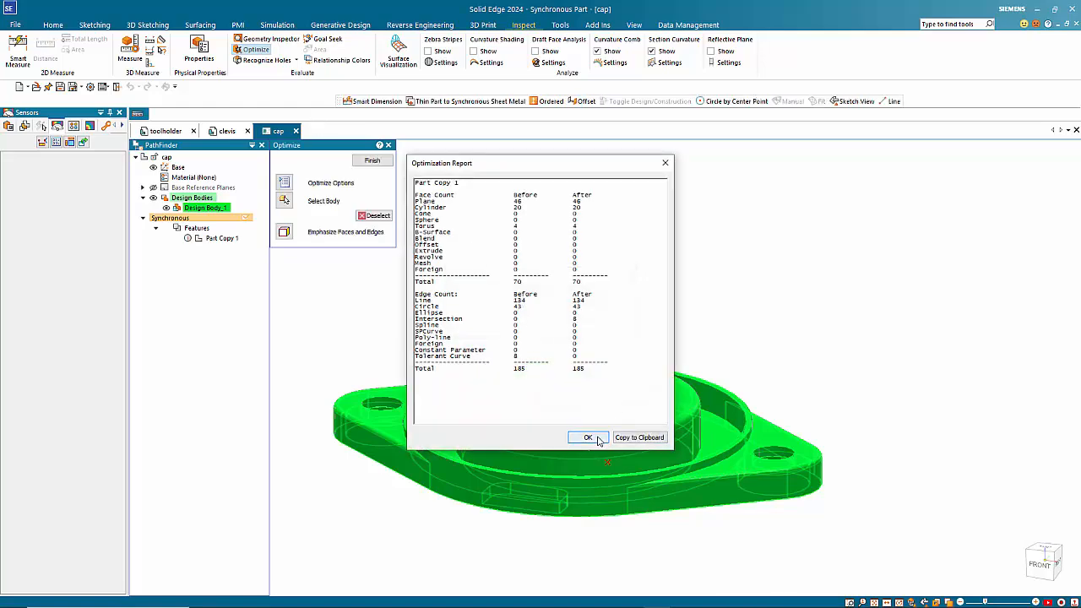
left_click(588, 437)
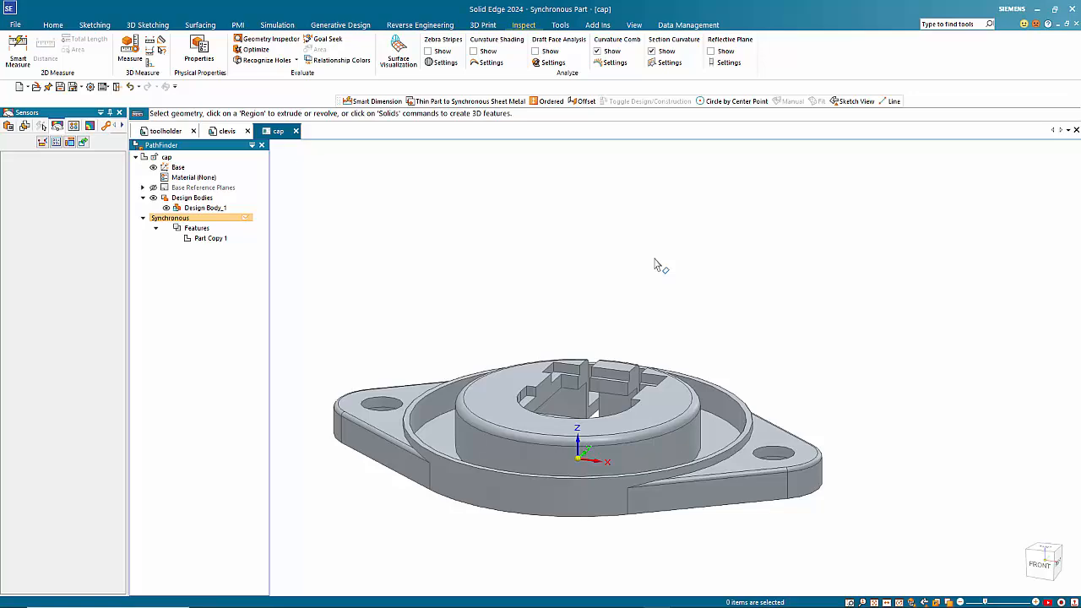
From the top view, fence-select all faces of the cap's central cutout, its two narrow slots and the rounded slot near the rim
middle_click_drag(684, 265, 677, 294)
scroll(676, 294, "down", 1)
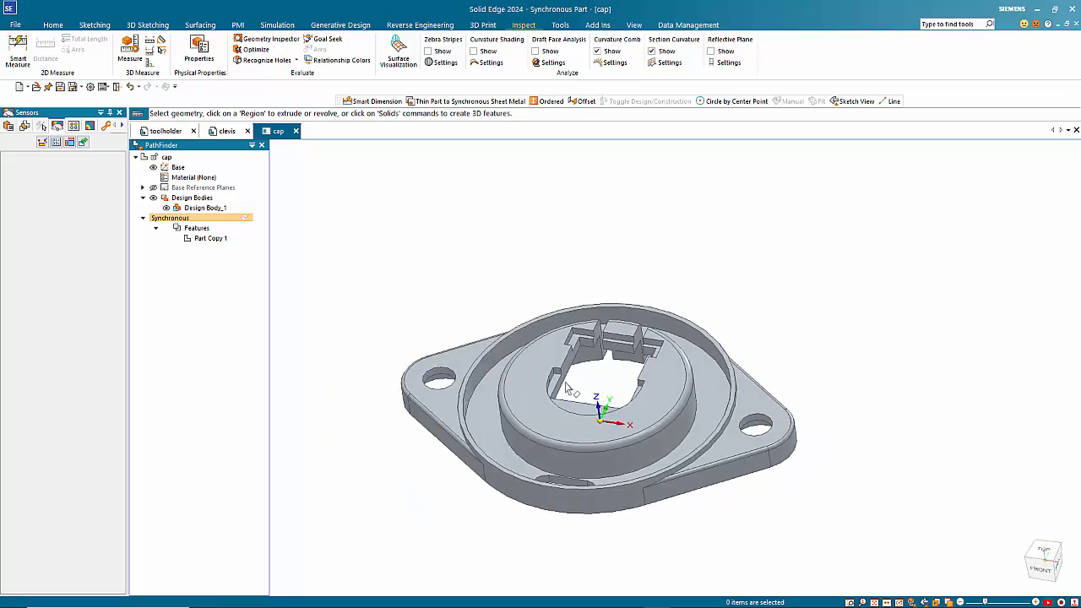
key("ctrl+t")
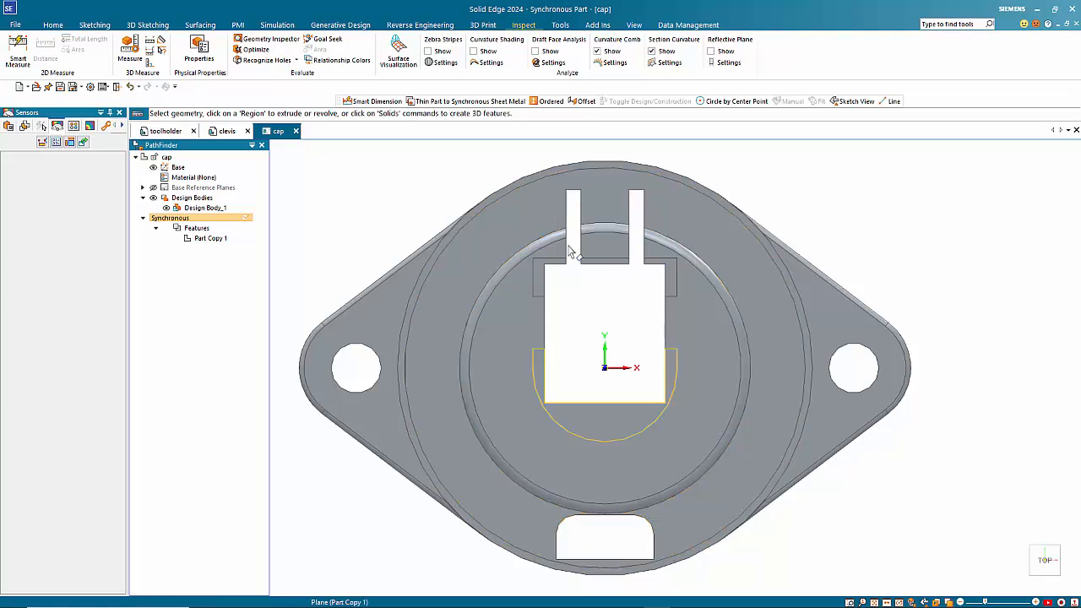
left_click_drag(486, 153, 715, 583)
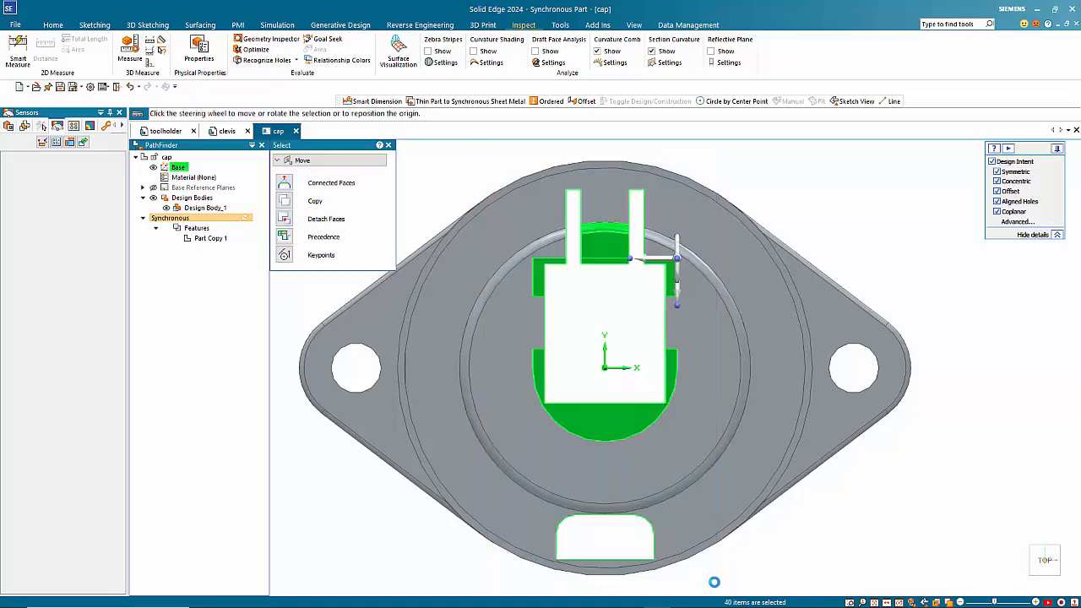
middle_click_drag(794, 590, 655, 552)
middle_click_drag(742, 484, 768, 482)
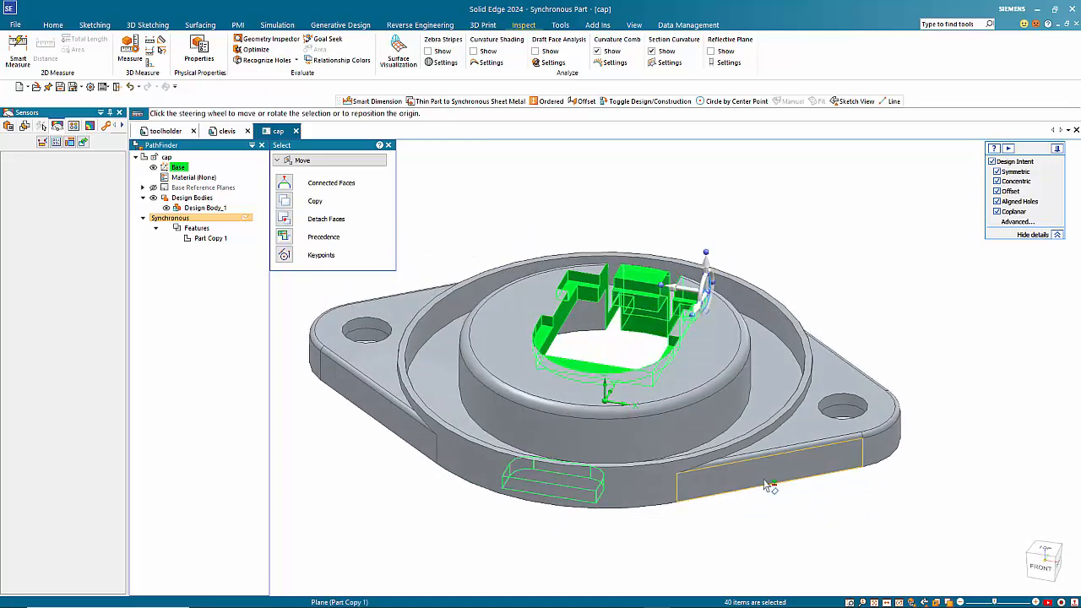
Center the steering wheel on the raised boss's circular edge and rotate the selected cutout faces 90° about the vertical axis
left_click(708, 294)
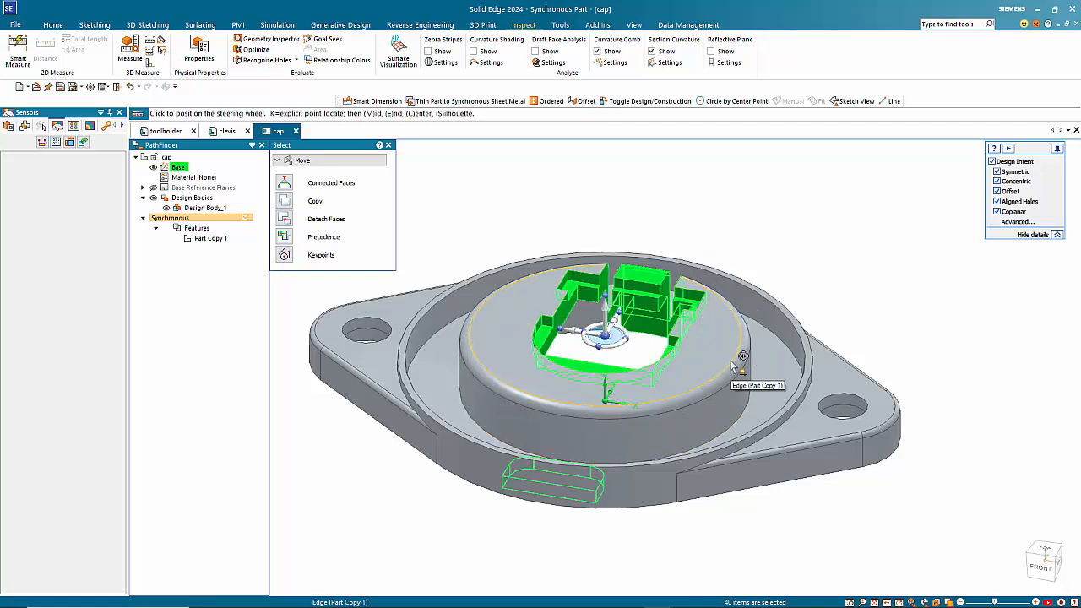
left_click(734, 365)
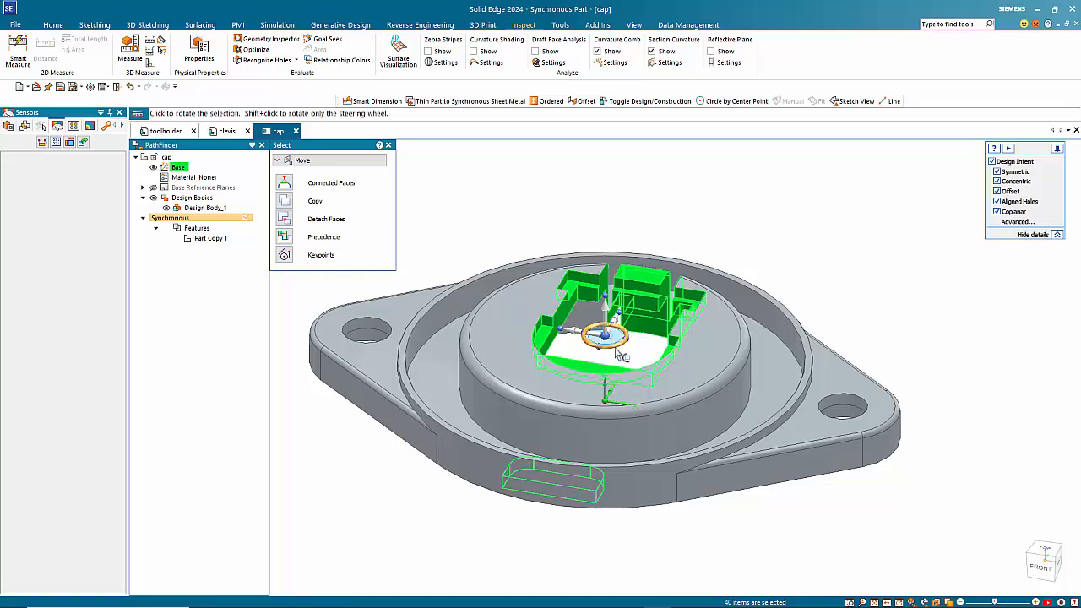
left_click(623, 354)
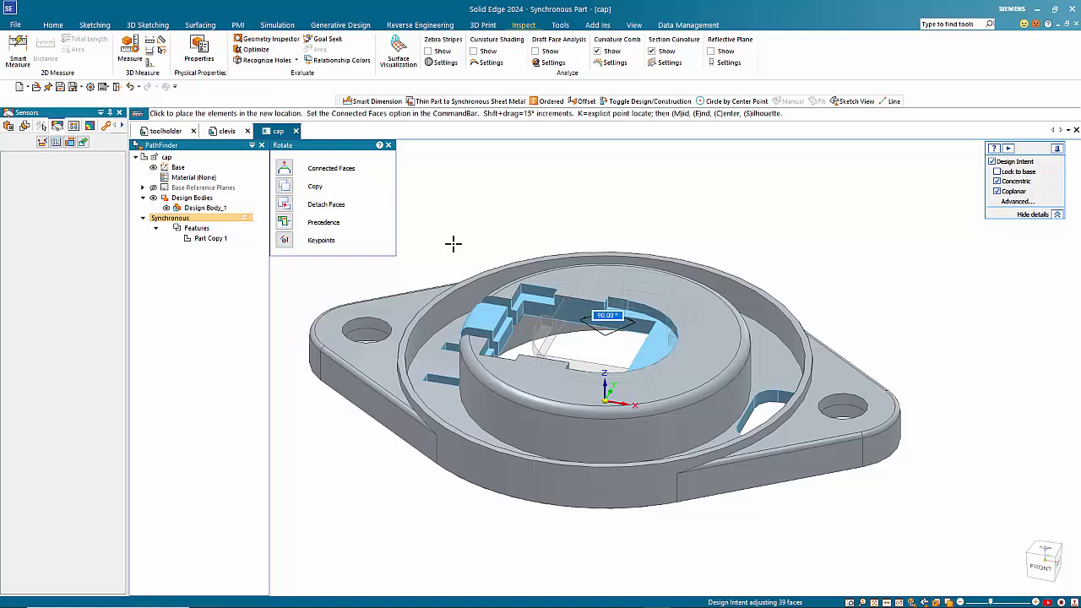
left_click(453, 244)
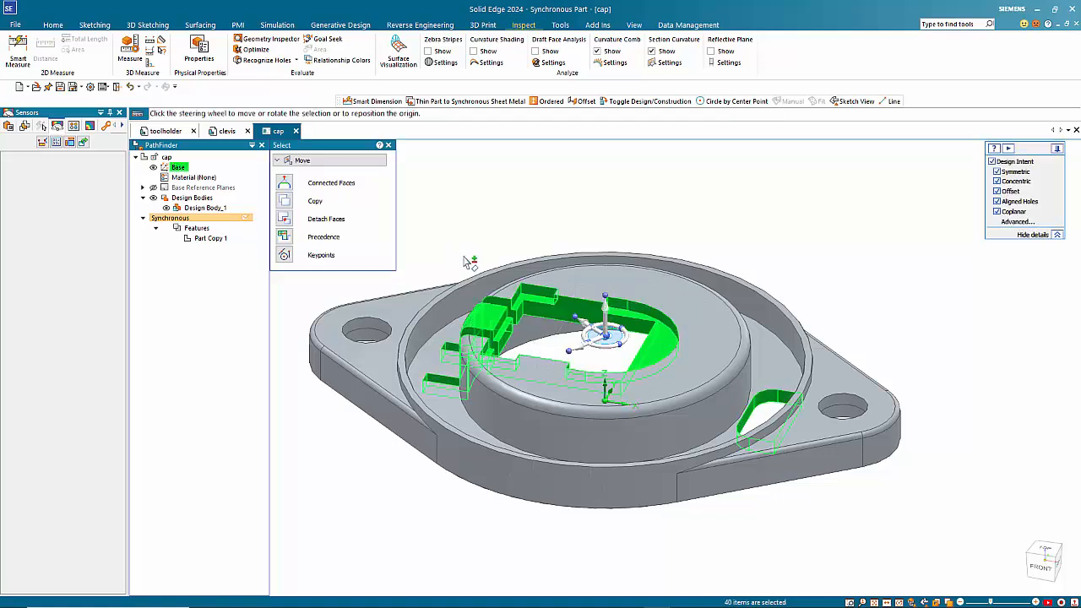
key("Escape")
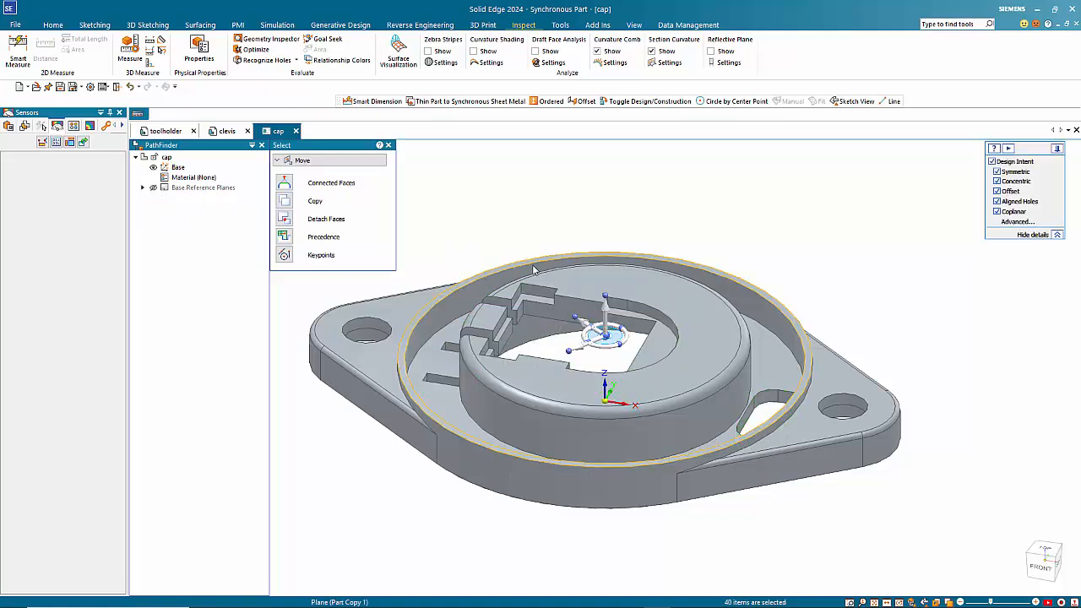
mouse_move(672, 523)
middle_mouse_down()
mouse_move(661, 551)
mouse_move(679, 473)
mouse_move(673, 518)
middle_mouse_up()
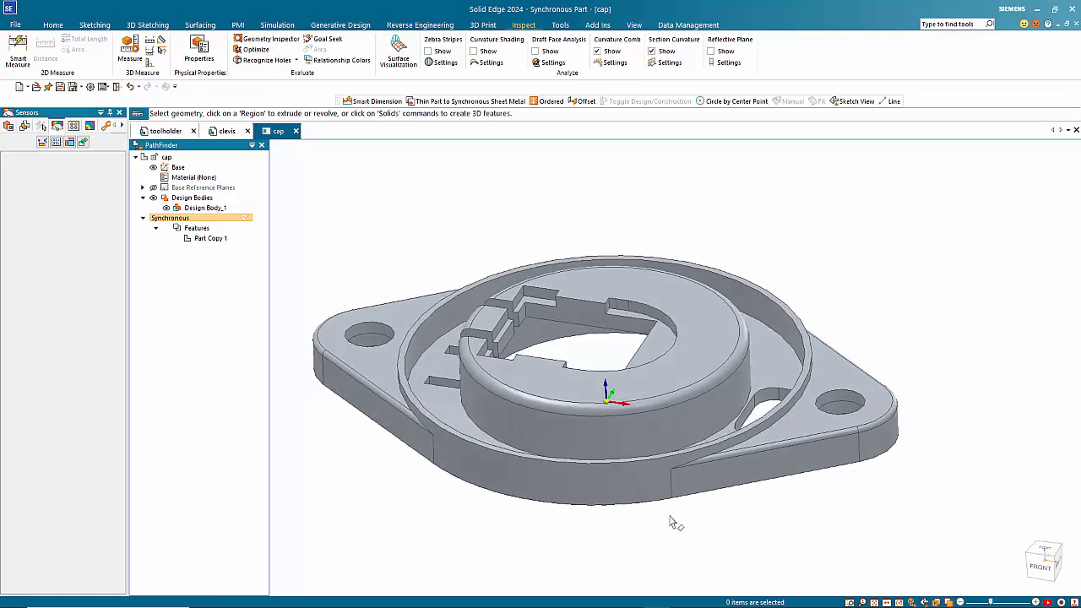
Try moving the right mounting hole outward along the X axis with the Symmetric design intent switched off and on
left_click(840, 404)
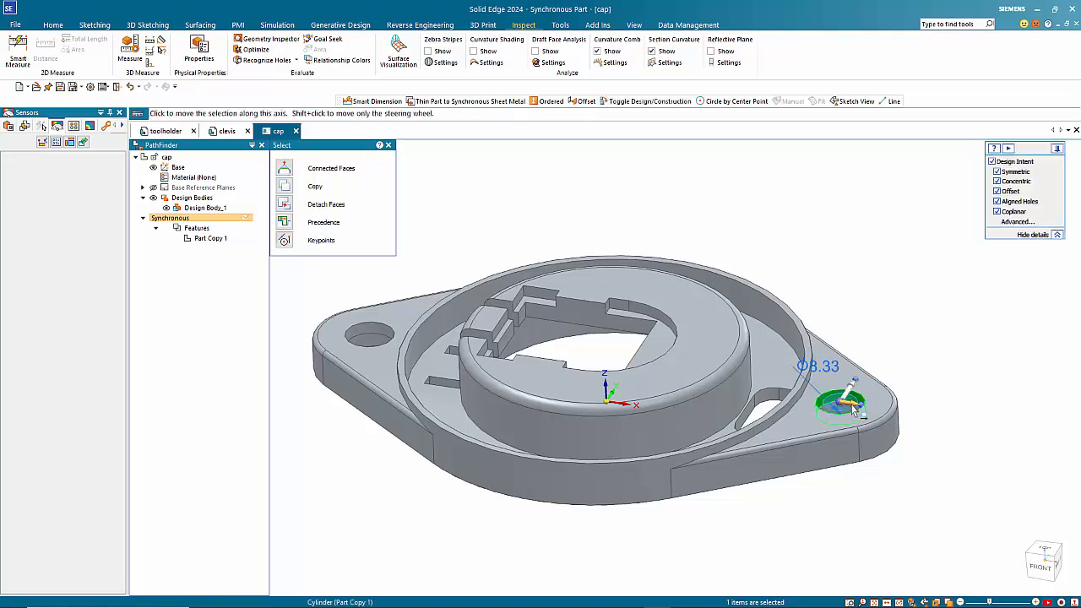
left_click(854, 411)
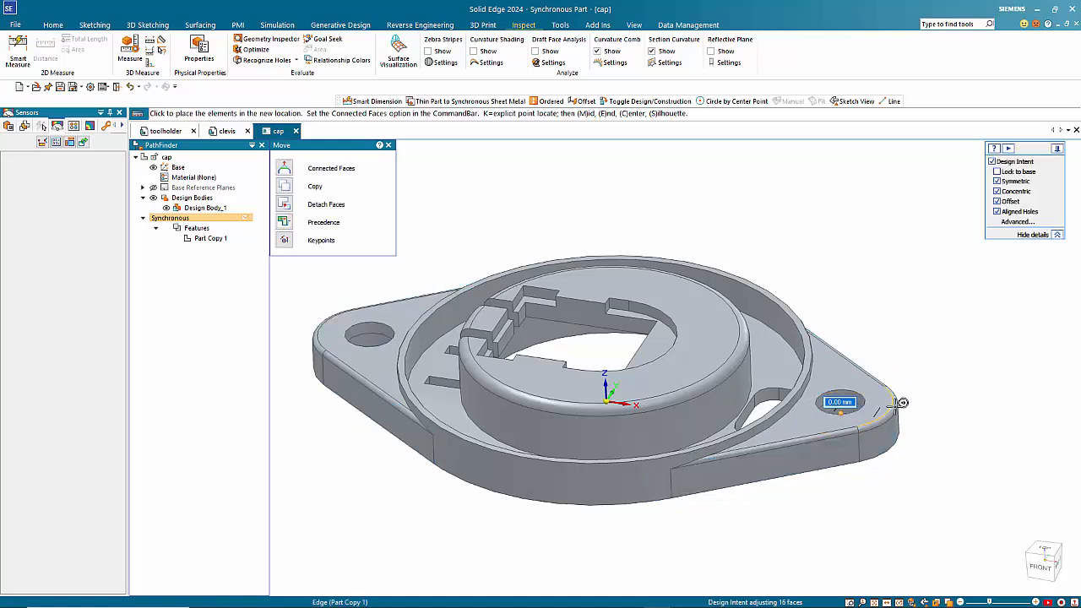
key("s")
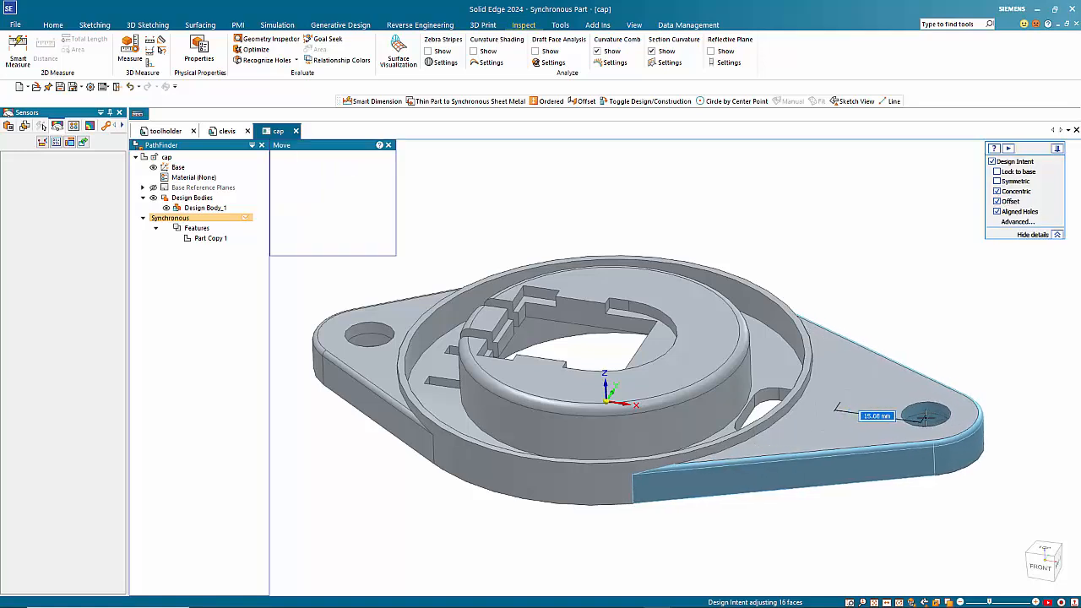
left_click(916, 415)
key("s")
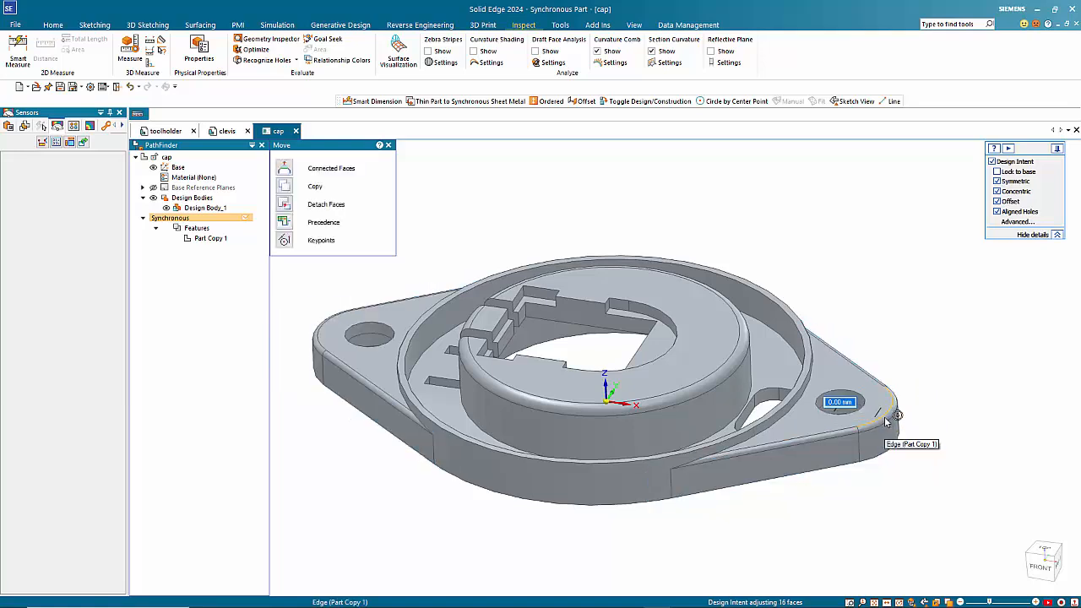
left_click(885, 423)
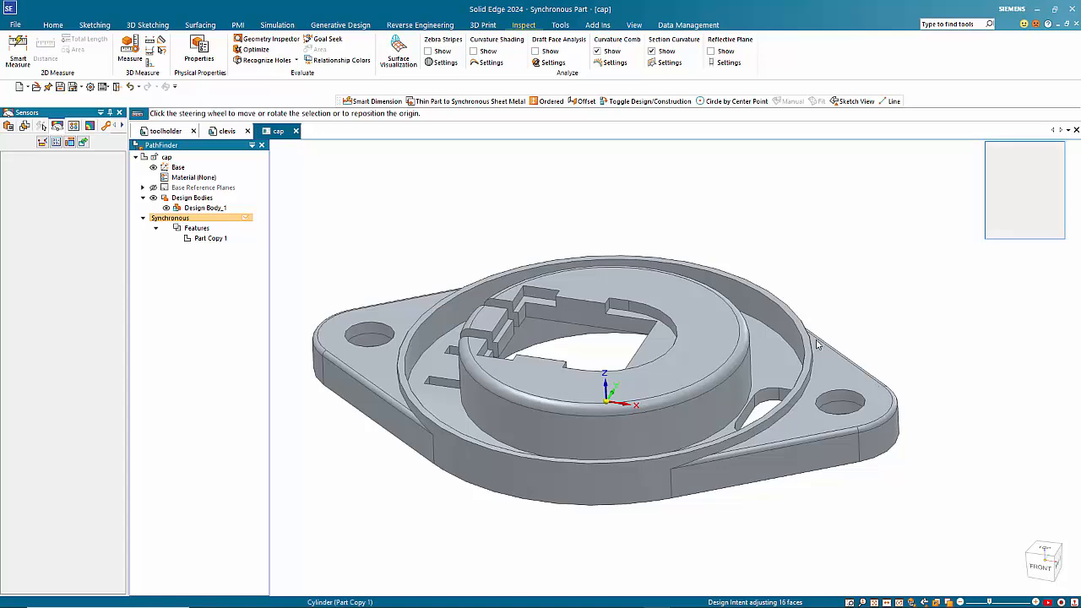
Place a Smart Dimension between the centers of the two mounting holes, positioned above the part in a near-top view
middle_click_drag(824, 270, 833, 313)
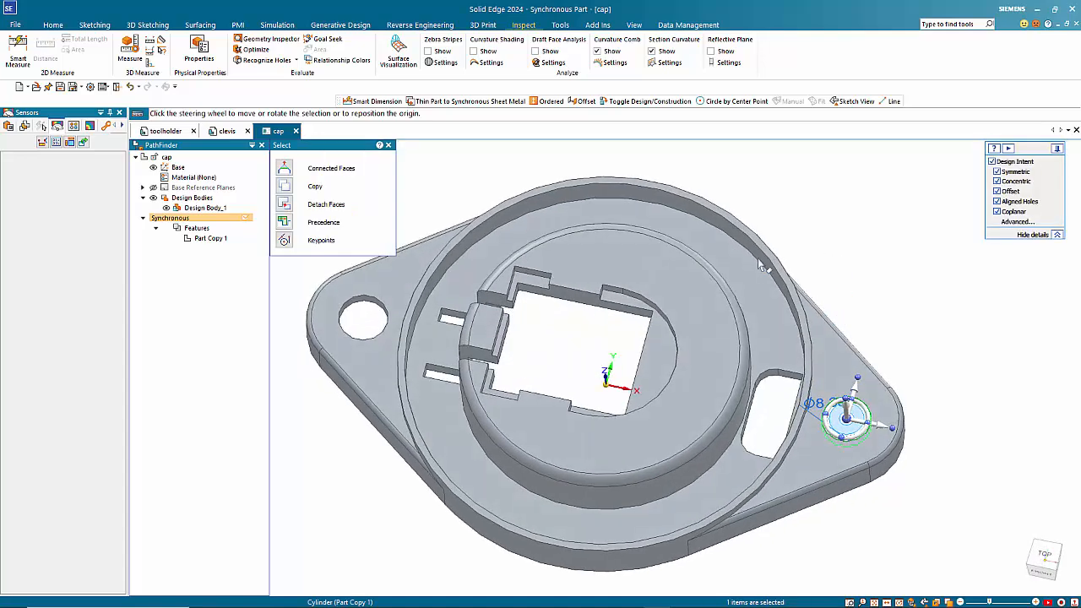
left_click(53, 24)
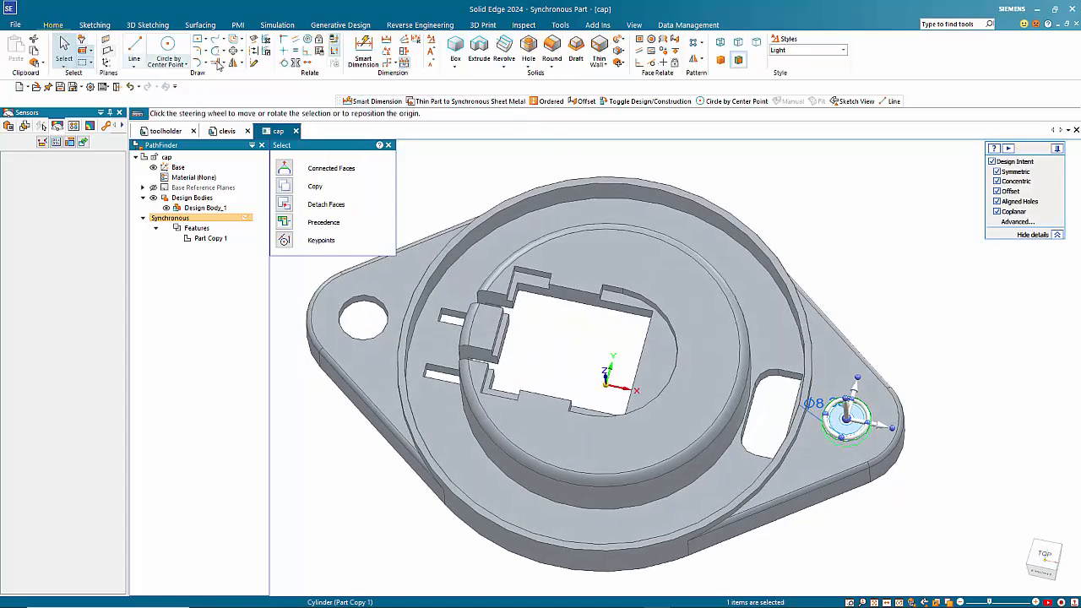
left_click(363, 50)
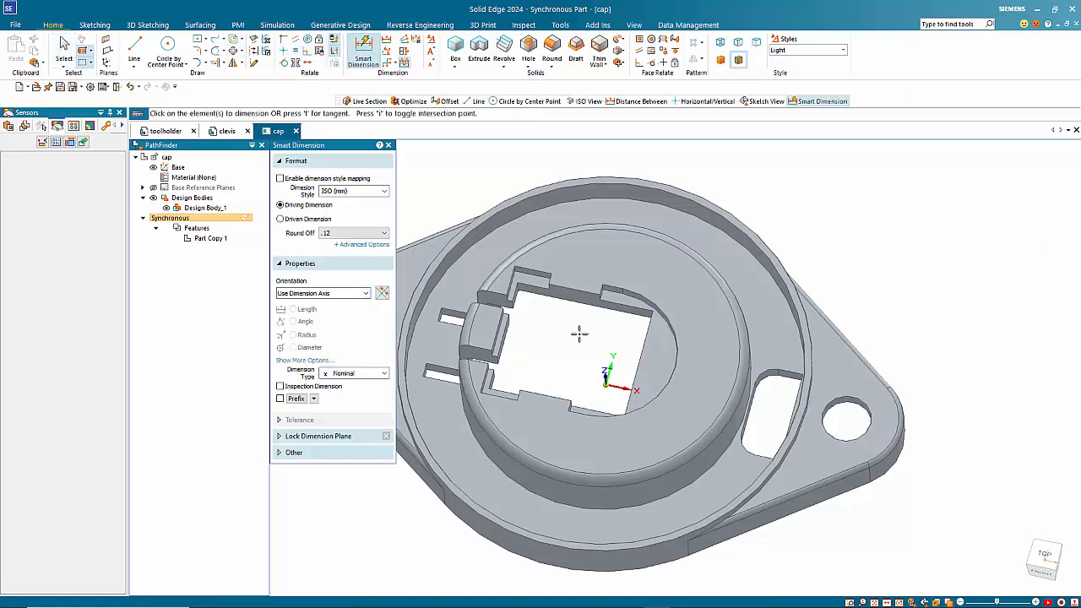
middle_click_drag(596, 336, 580, 325)
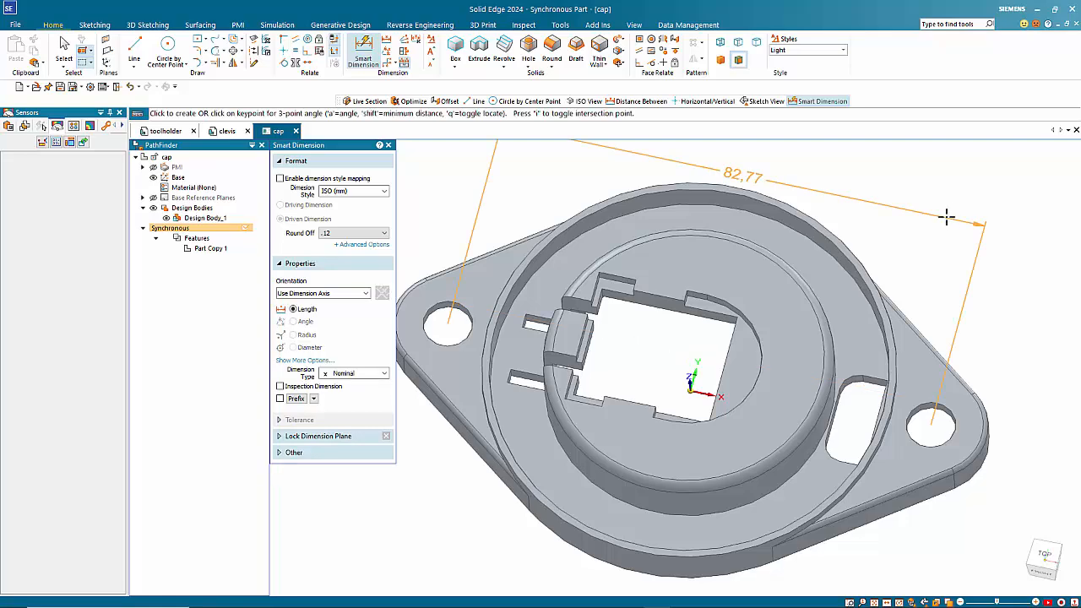
mouse_move(966, 217)
middle_mouse_down()
mouse_move(959, 263)
mouse_move(989, 140)
mouse_move(956, 222)
middle_mouse_up()
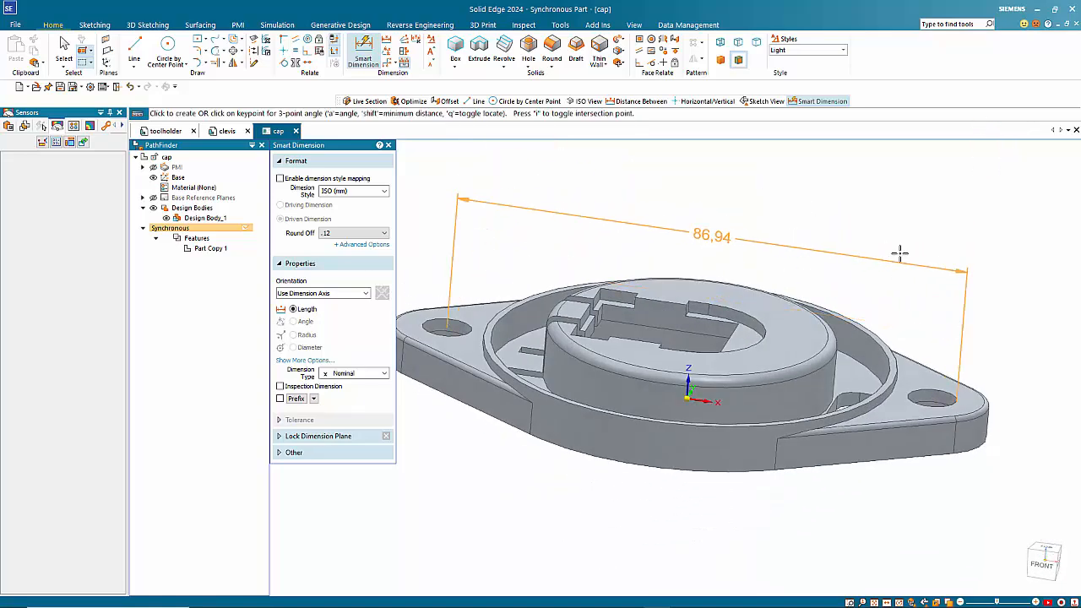
middle_click_drag(899, 253, 926, 279)
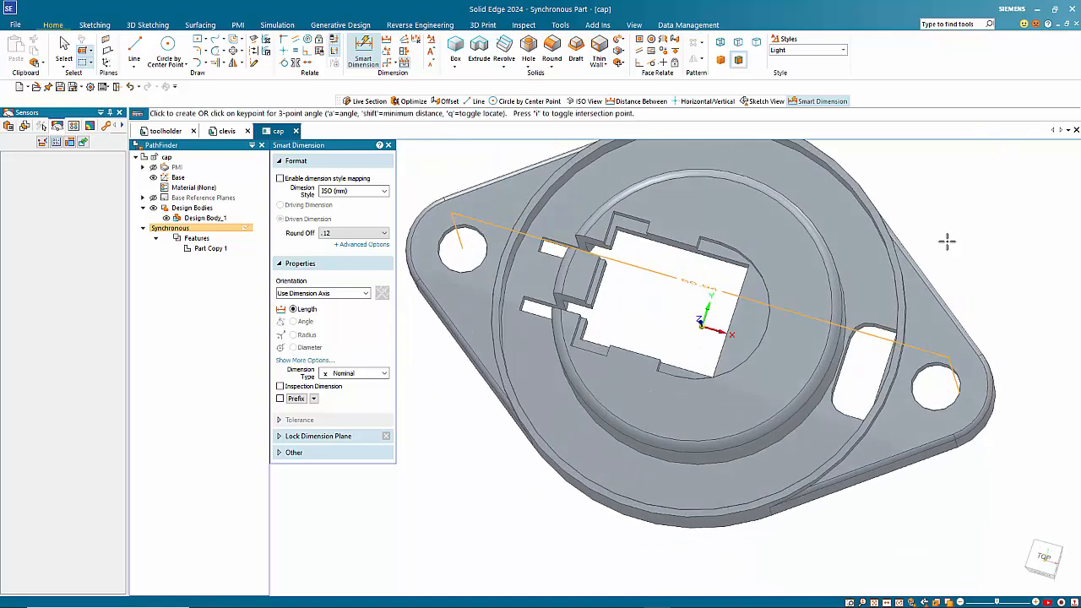
scroll(958, 225, "down", 3)
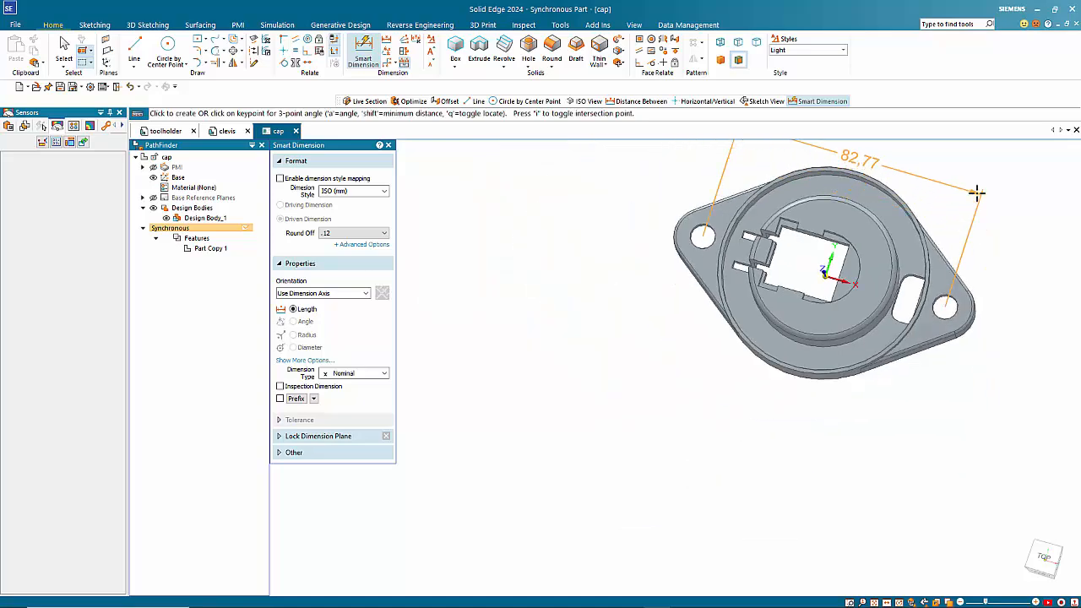
middle_click_drag(977, 193, 866, 334, "shift")
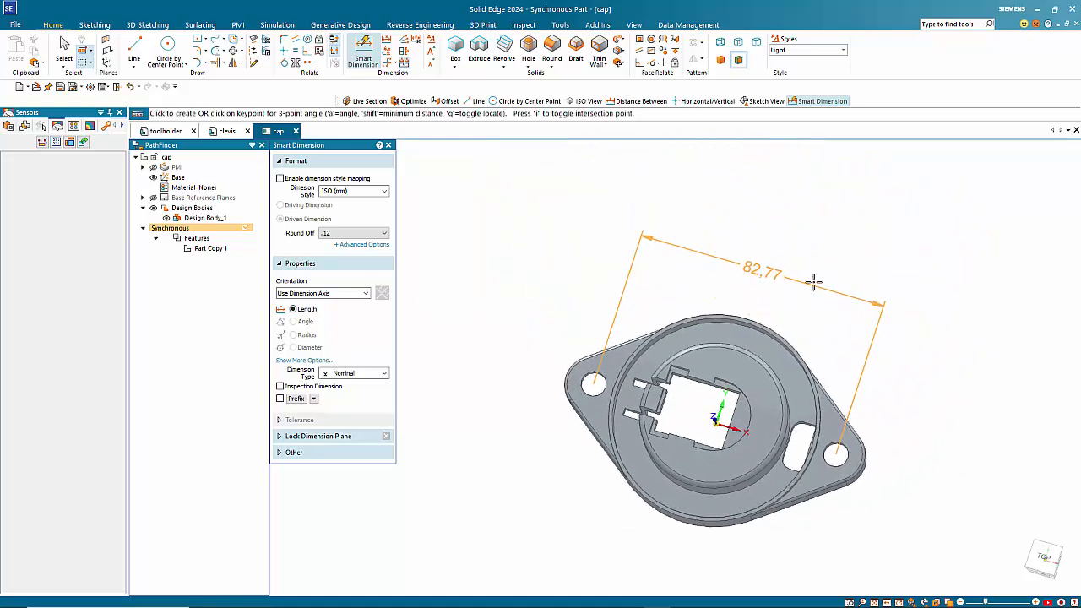
left_click(760, 266)
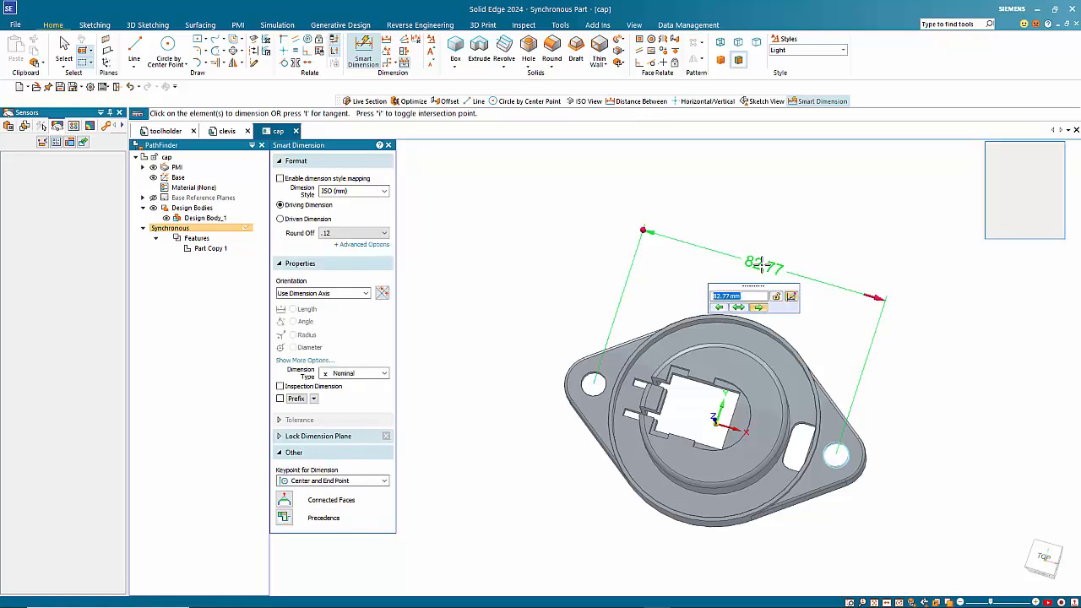
Set the distance between the mounting holes to 90 mm, moving both sides symmetrically
left_click(740, 308)
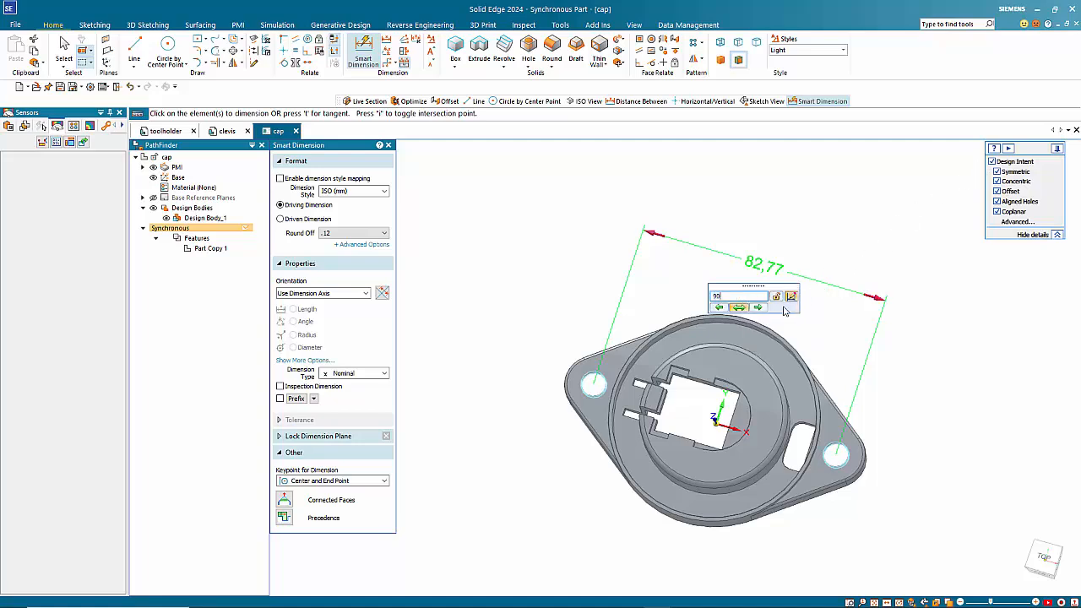
key("Return")
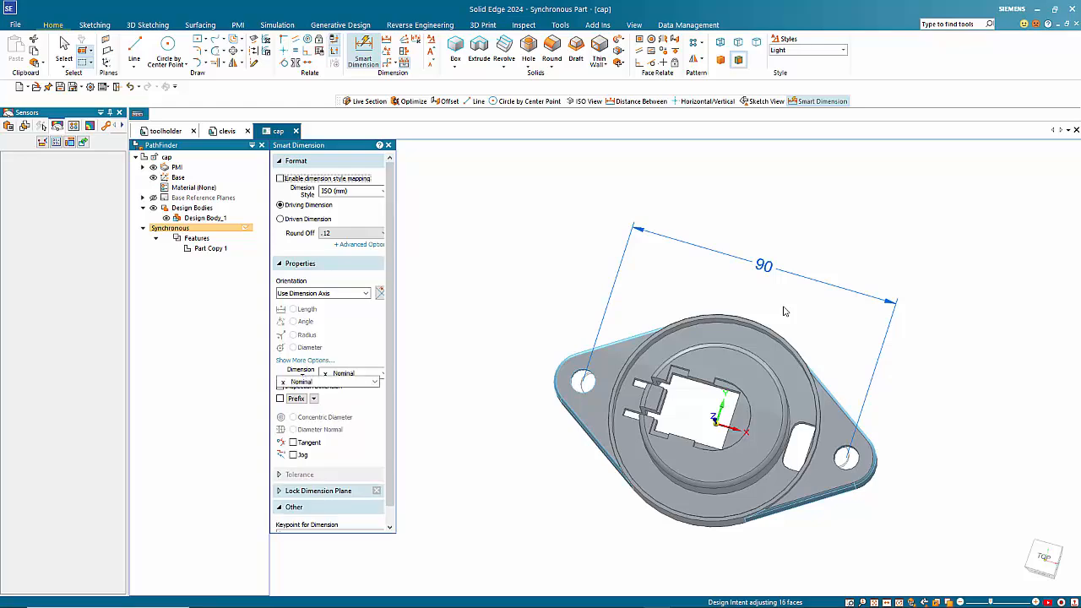
key("Escape")
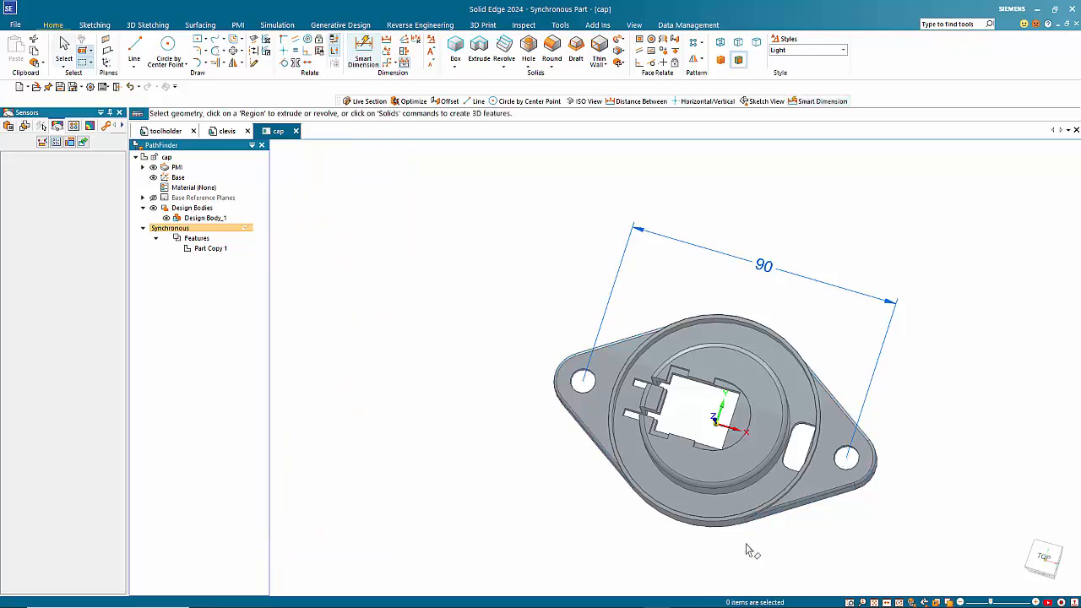
Create a live section of the cap on the vertical base plane that runs through both mounting holes
middle_click_drag(750, 553, 760, 470)
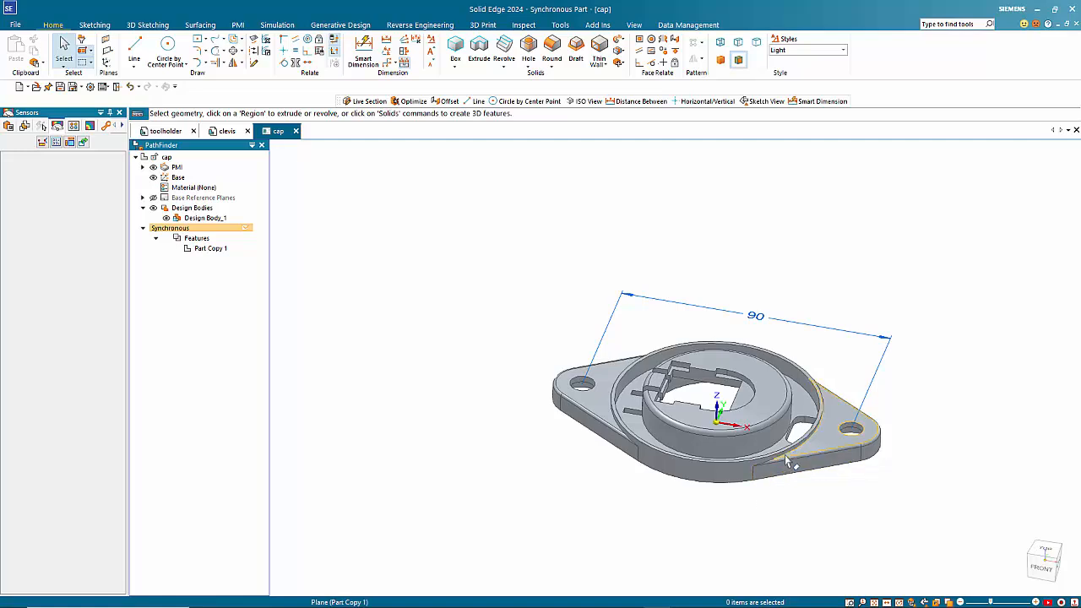
scroll(768, 431, "up", 4)
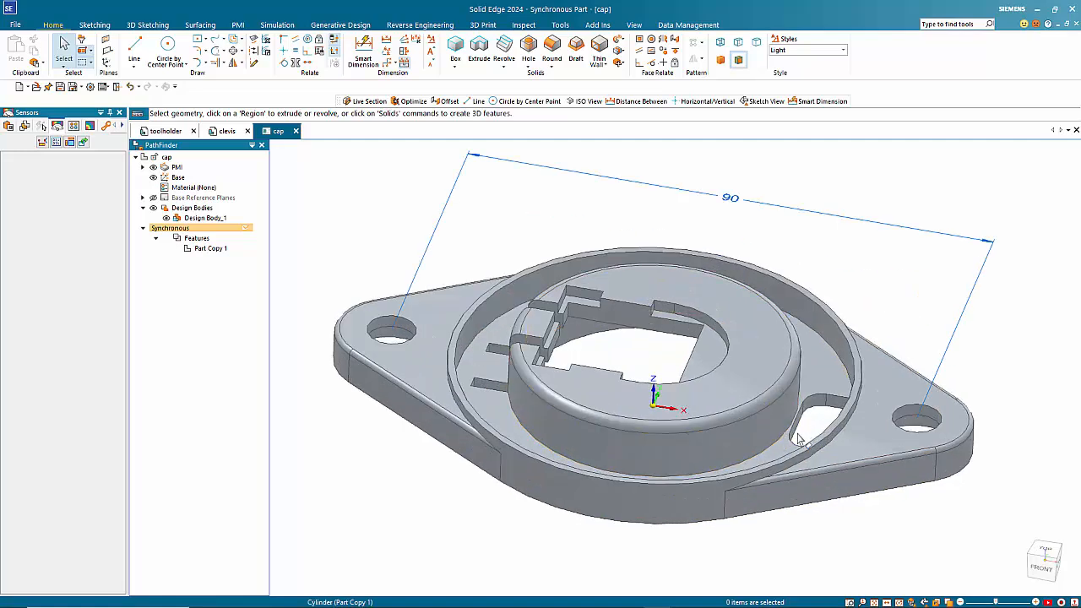
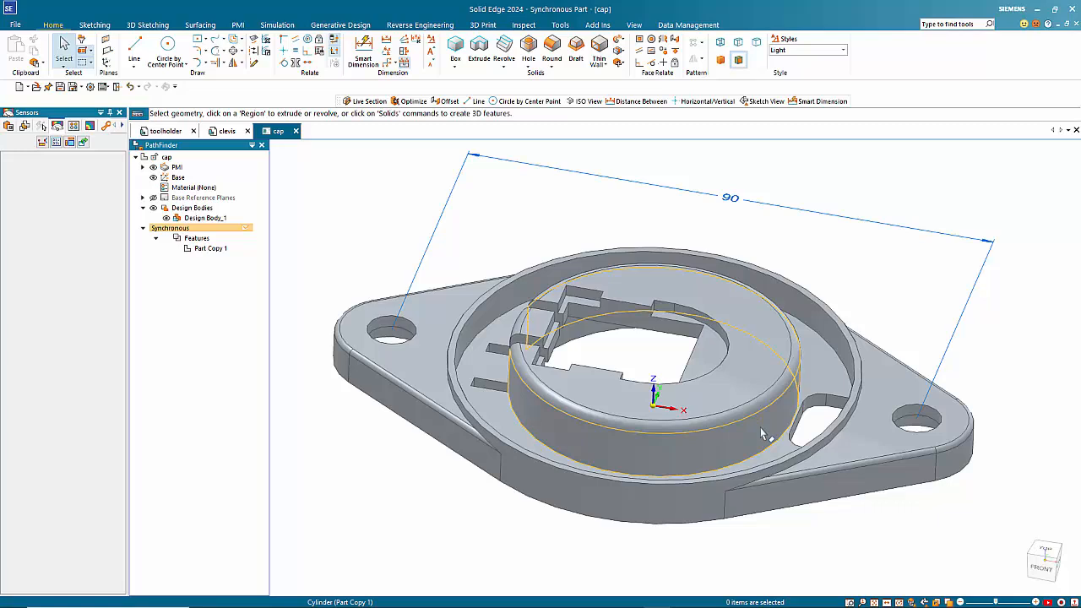
left_click(201, 26)
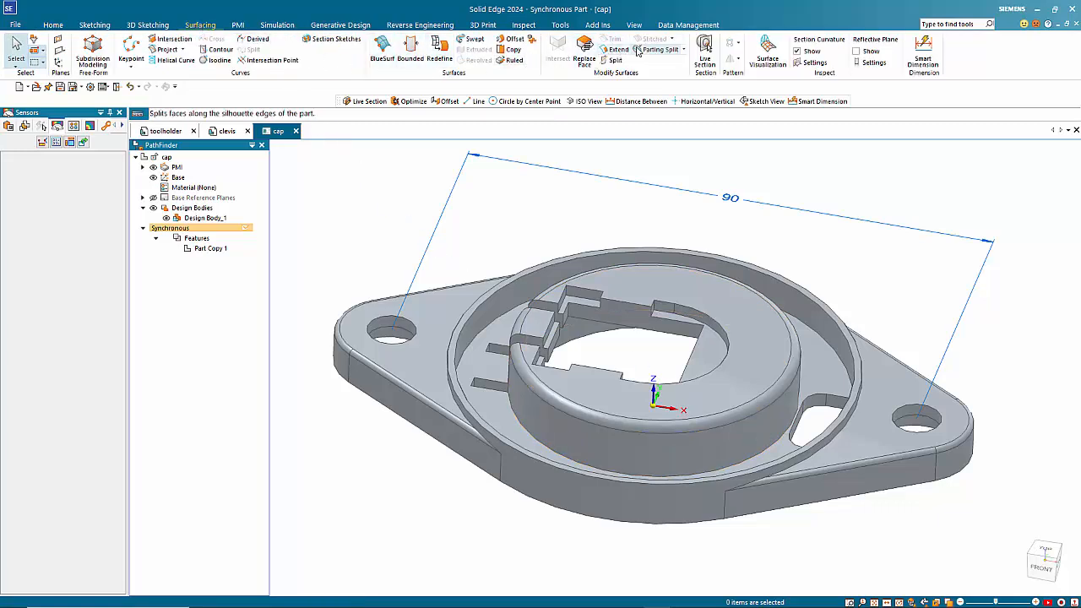
left_click(705, 46)
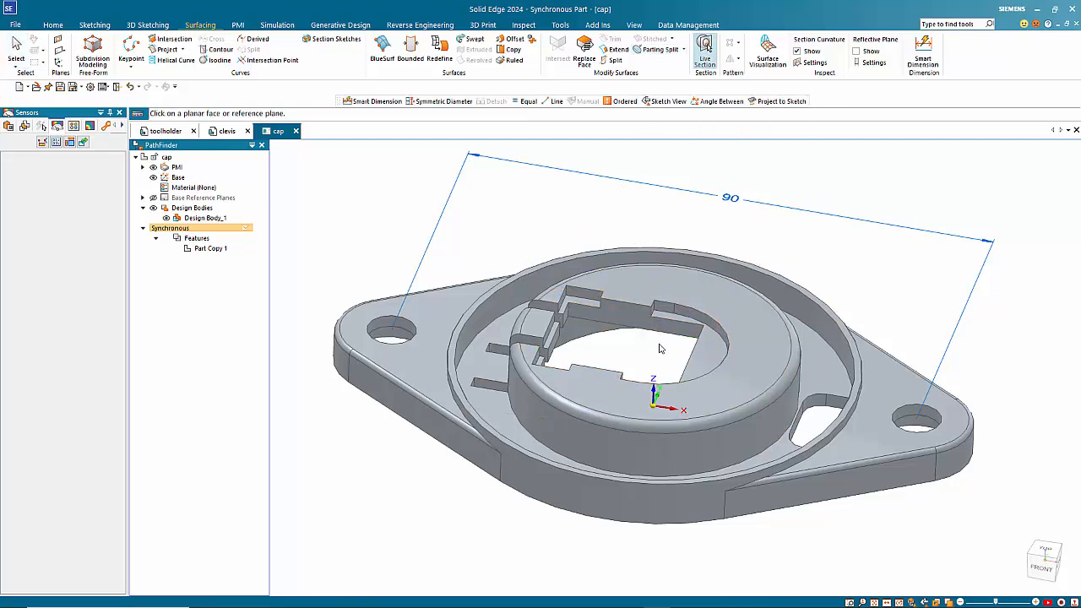
middle_click_drag(656, 338, 664, 395)
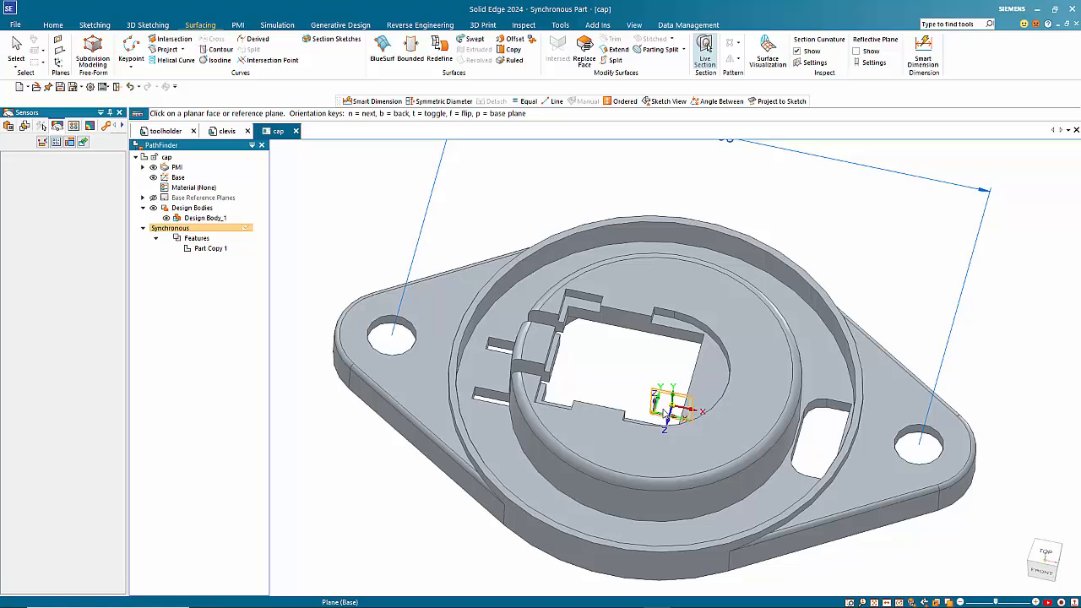
left_click(666, 412)
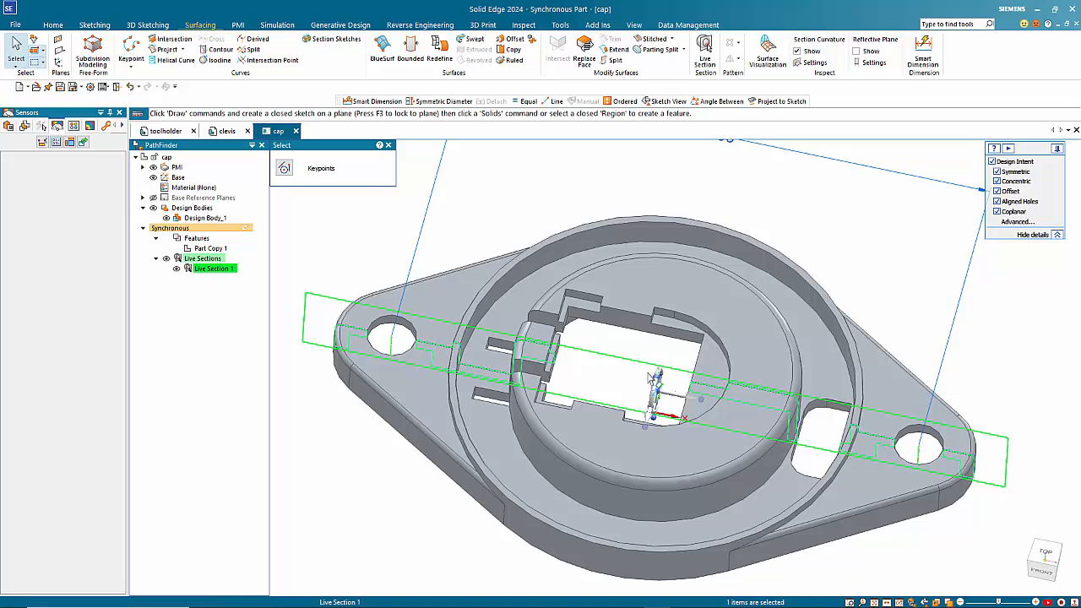
Deselect the live section and hide Design Body_1, leaving only the section profiles displayed
middle_click_drag(848, 221, 847, 175)
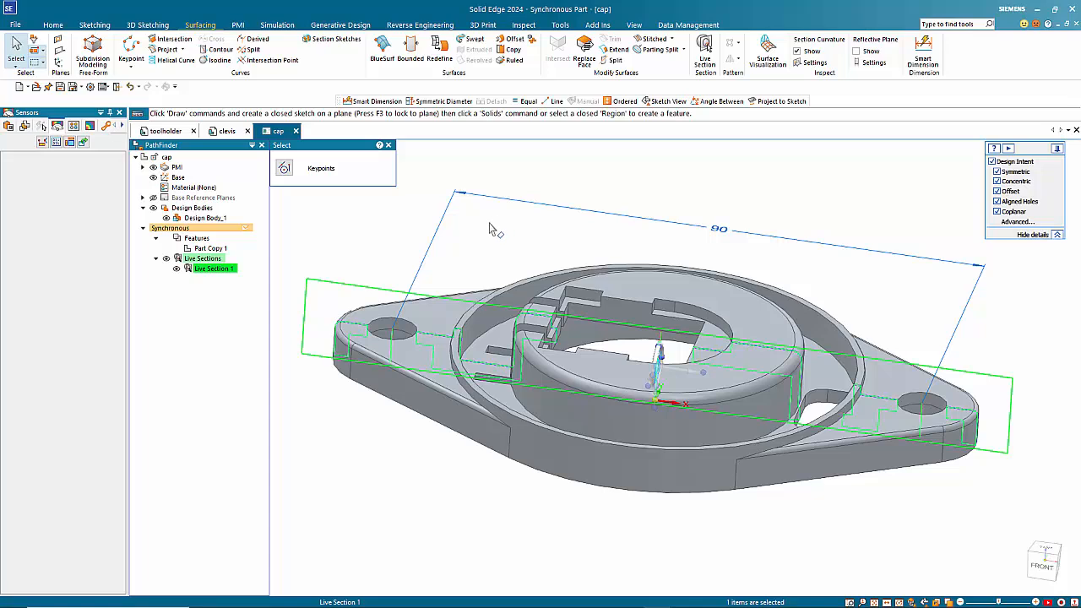
key("Escape")
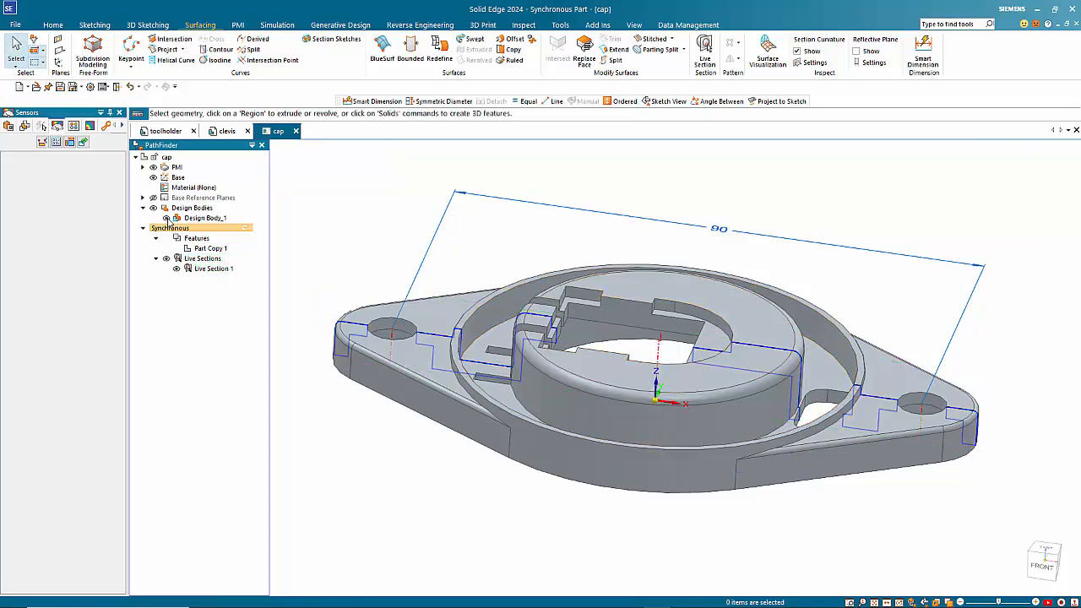
left_click(166, 217)
middle_click_drag(590, 440, 567, 454)
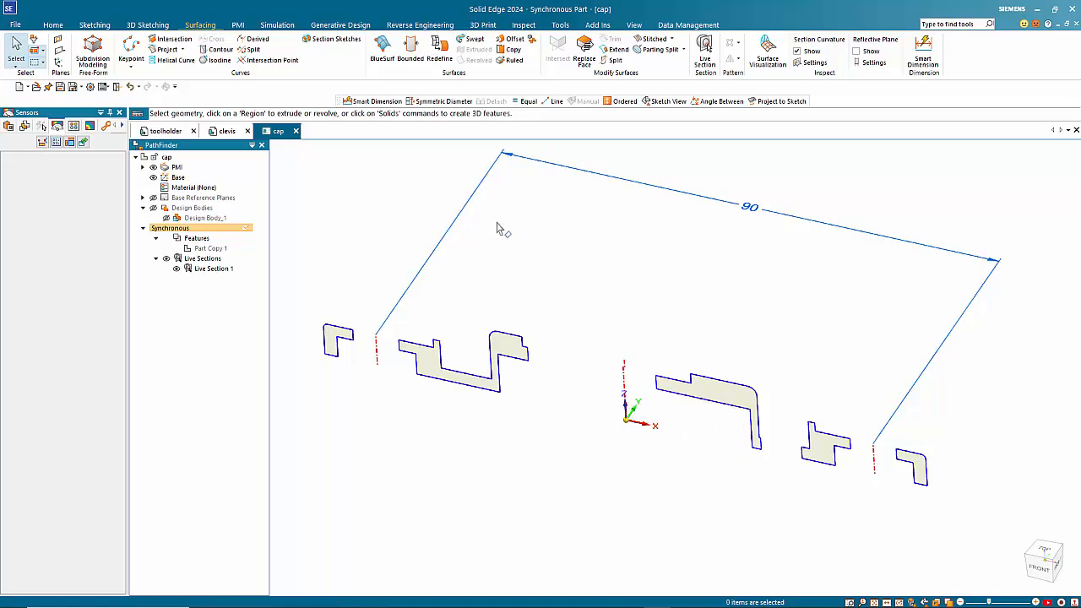
Add a locked Smart Dimension to the thickness of the raised rim wall in the right-hand section profile
left_click(52, 25)
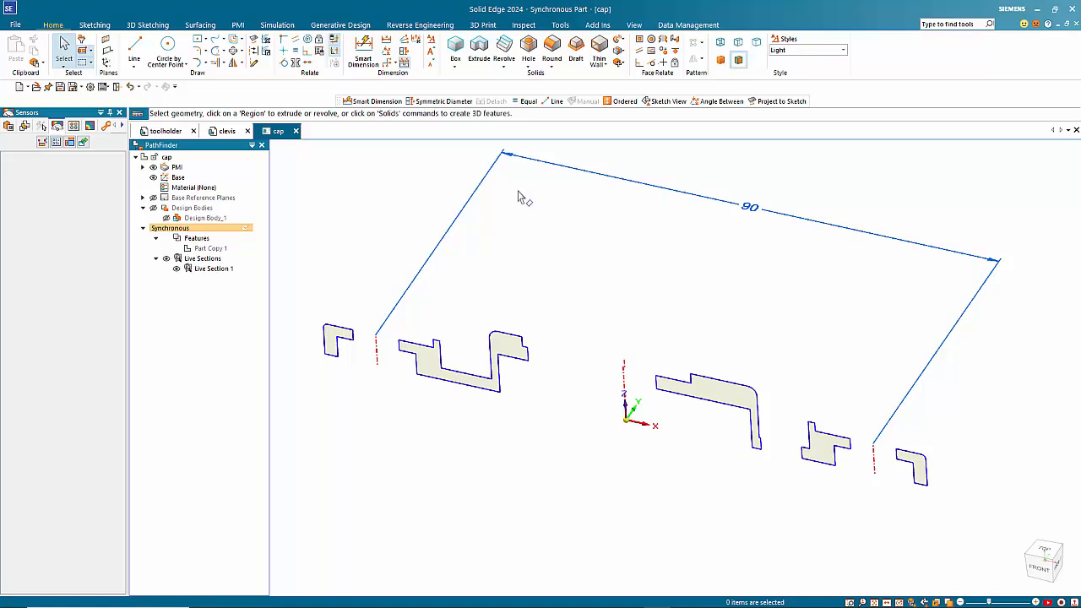
left_click(363, 48)
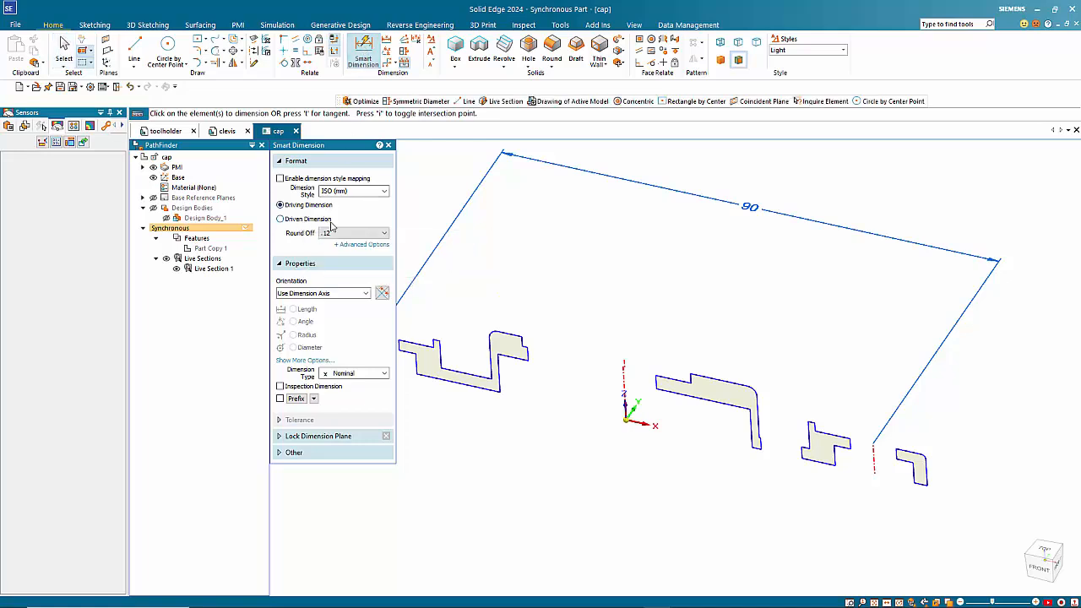
left_click(810, 422)
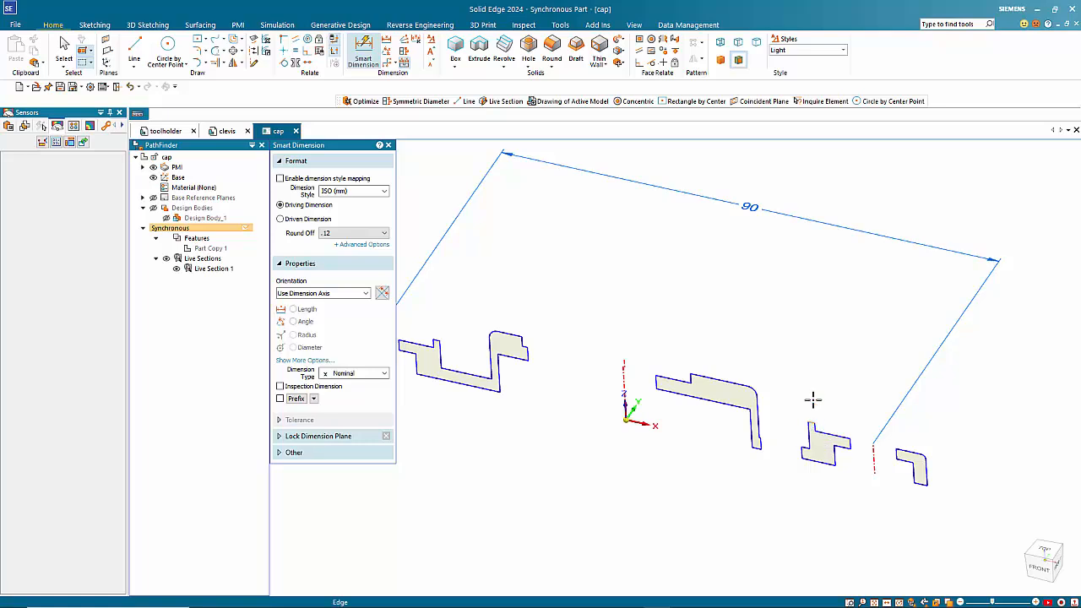
left_click(874, 288)
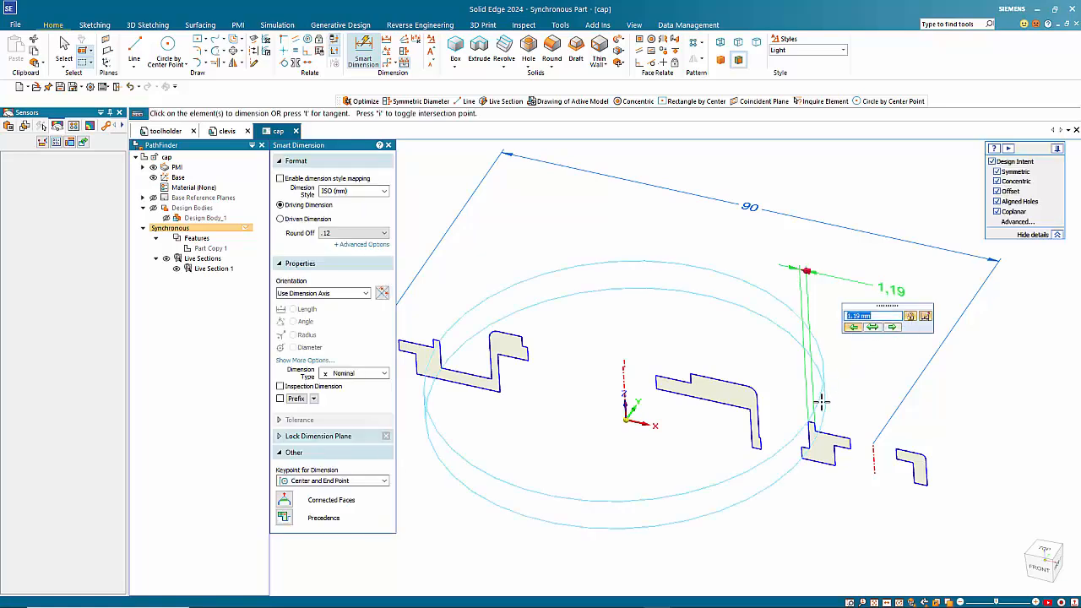
key("Return")
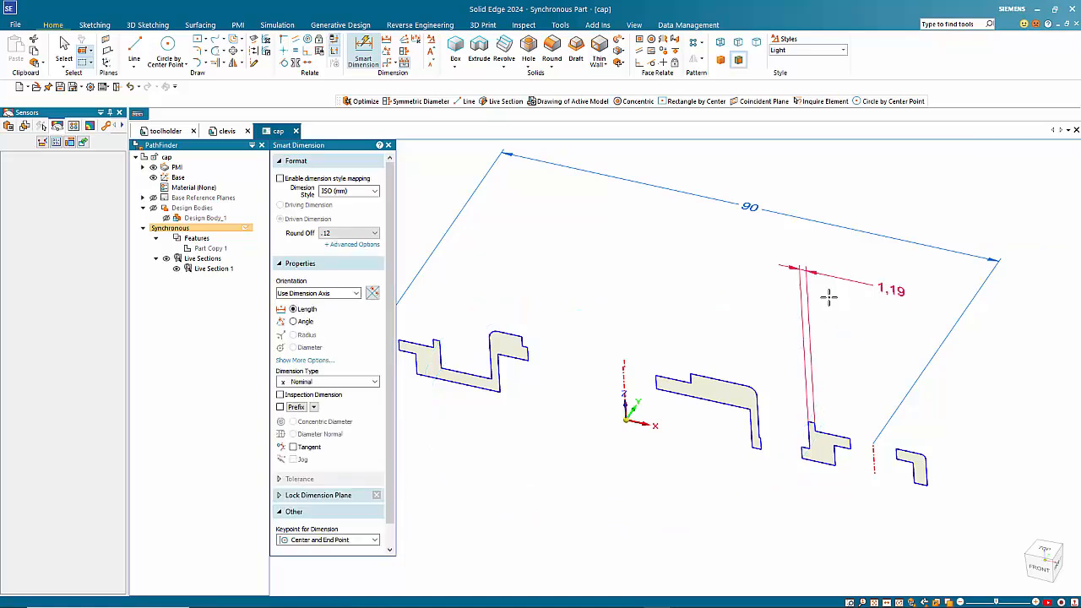
Add a locked Smart Dimension to the width of the ledge inside the raised rim in the right-hand section profile
left_click(809, 268)
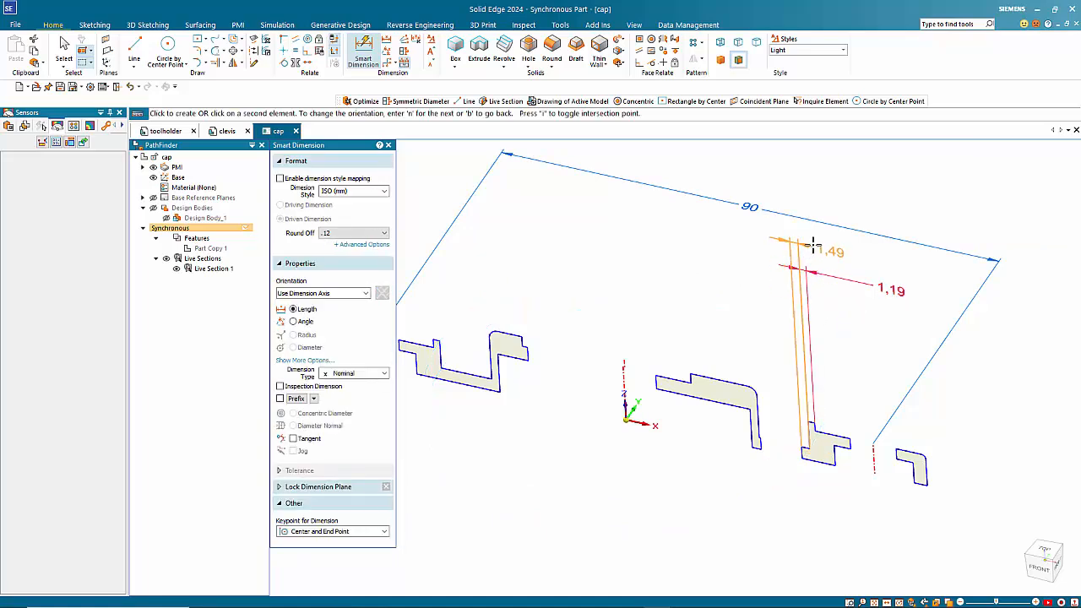
left_click(815, 245)
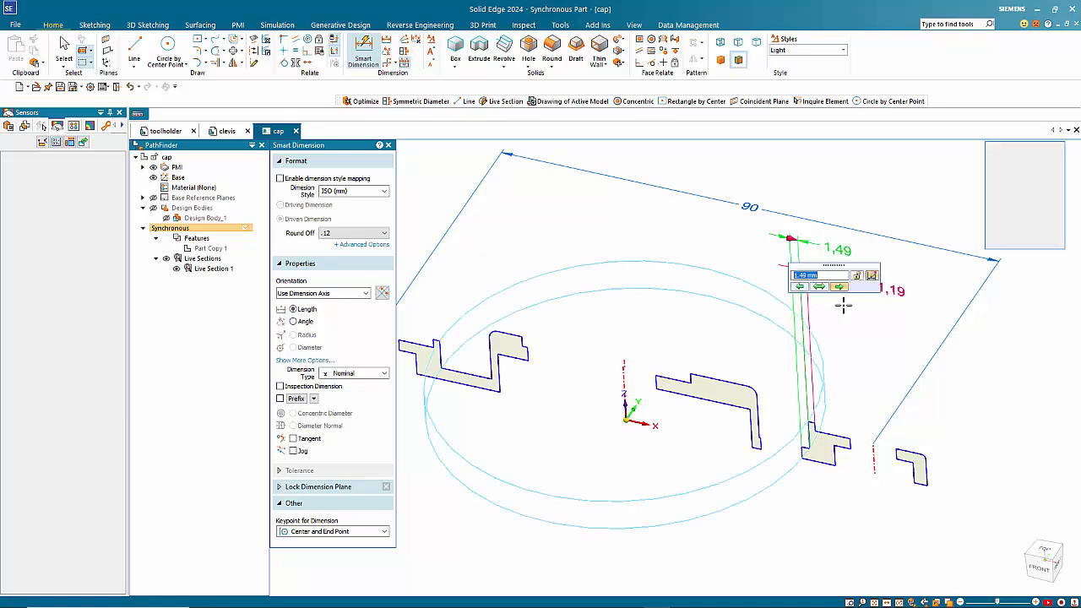
left_click(856, 278)
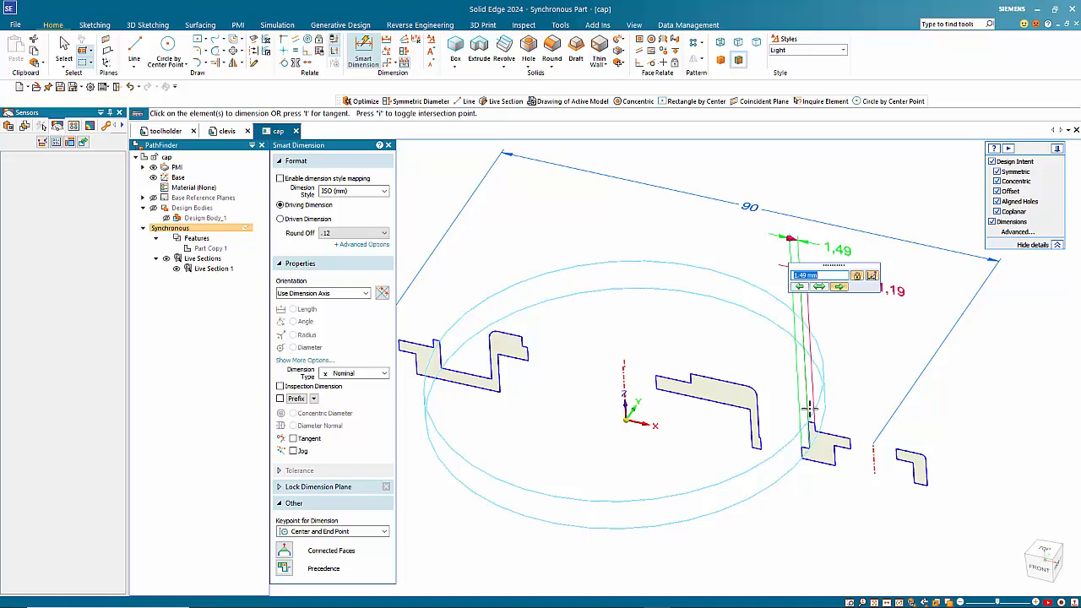
right_click(762, 446)
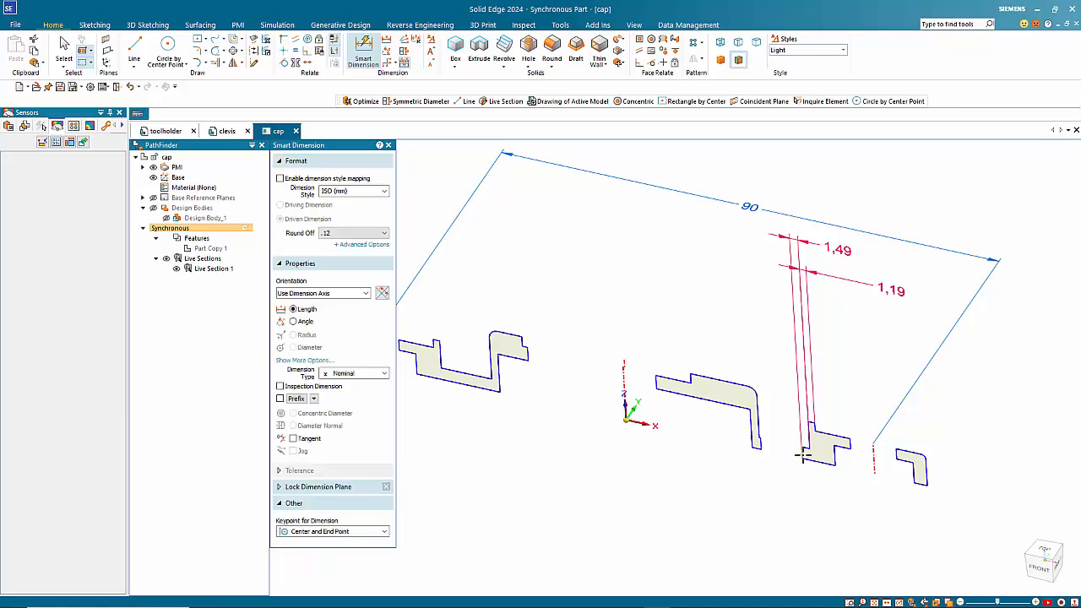
Add a locked Smart Dimension across the gap between the central profile's vertical leg and the right-hand section profile
left_click(802, 455)
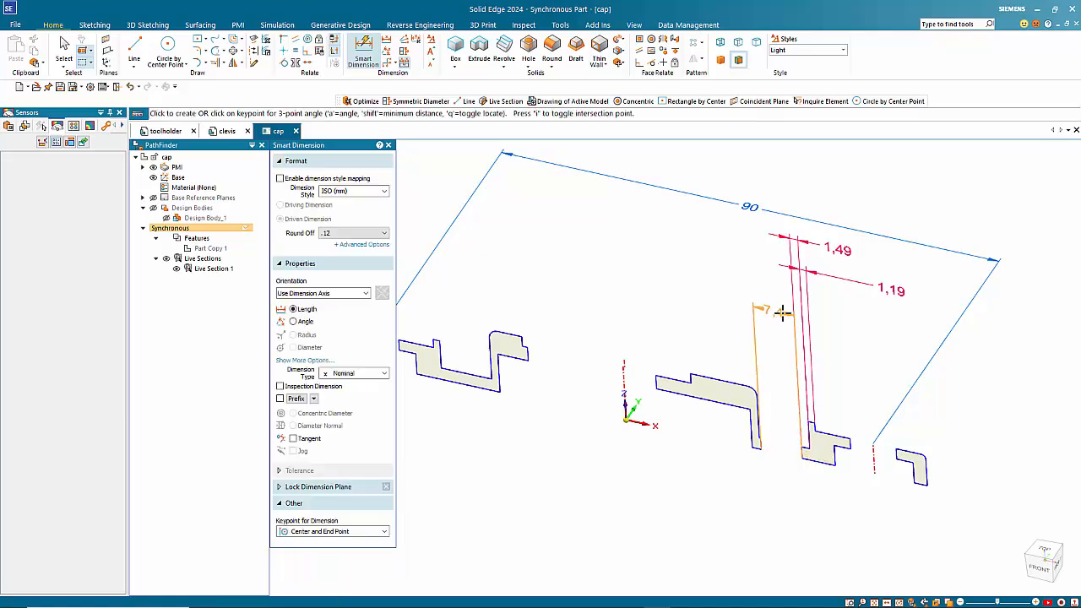
left_click(777, 285)
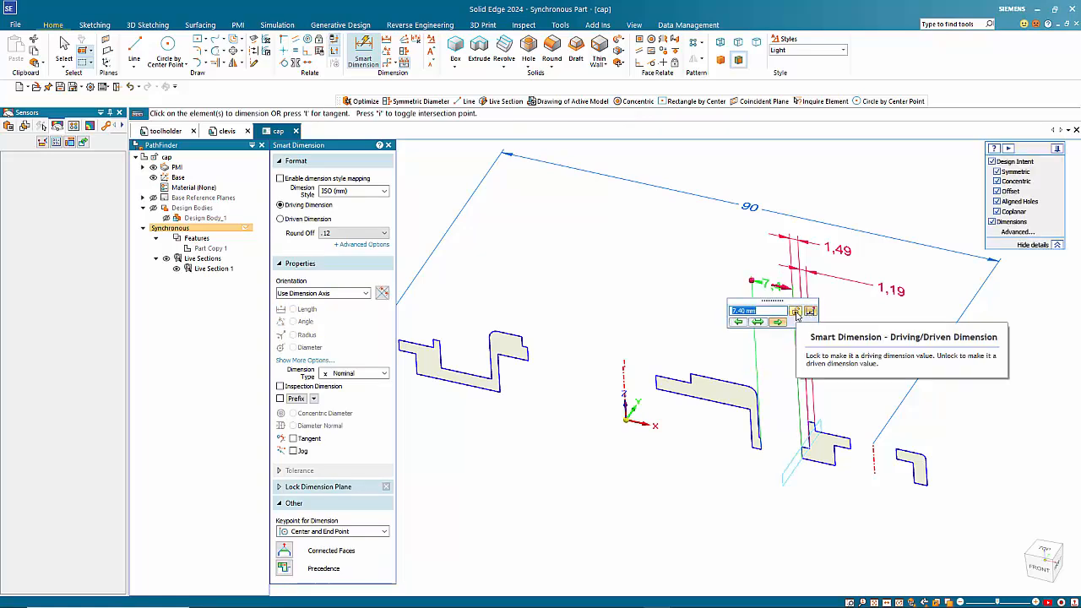
left_click(796, 312)
Add a locked Smart Dimension to the small step on the outer side of the central profile's vertical leg
scroll(748, 399, "up", 5)
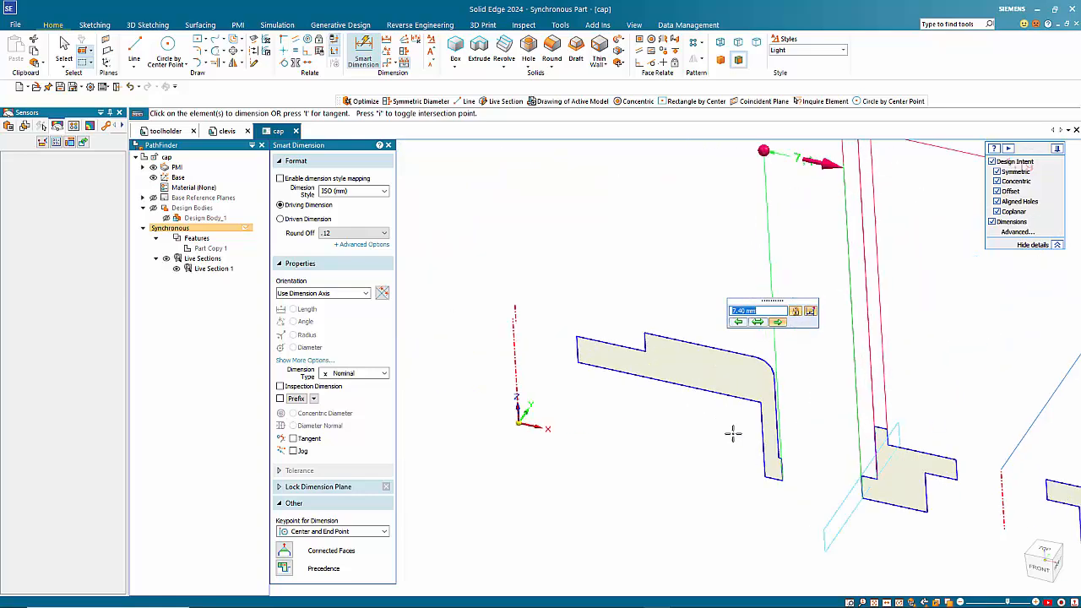
left_click(830, 484)
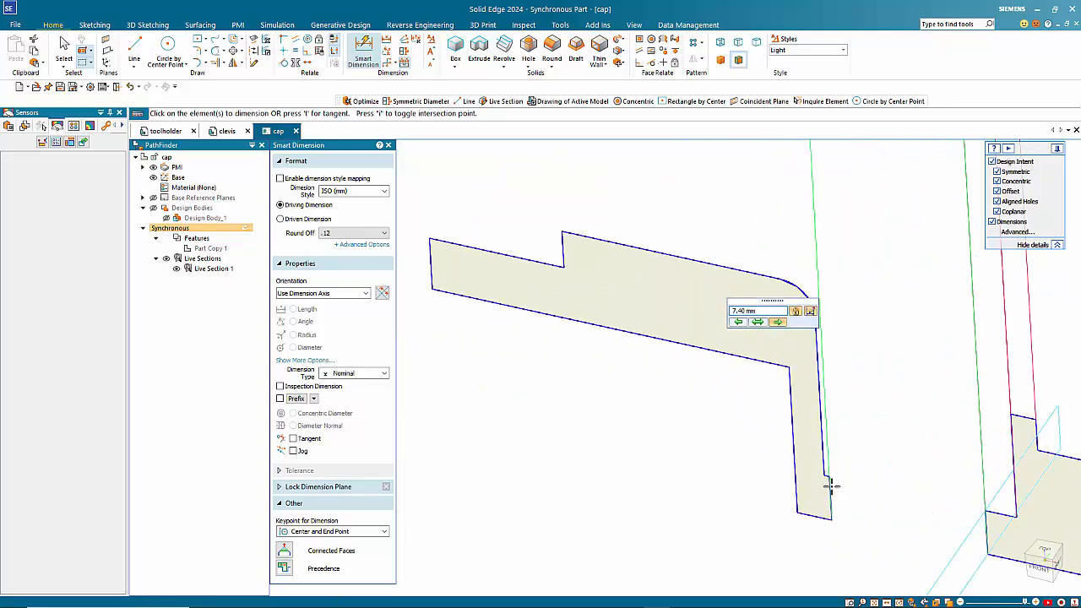
left_click(821, 418)
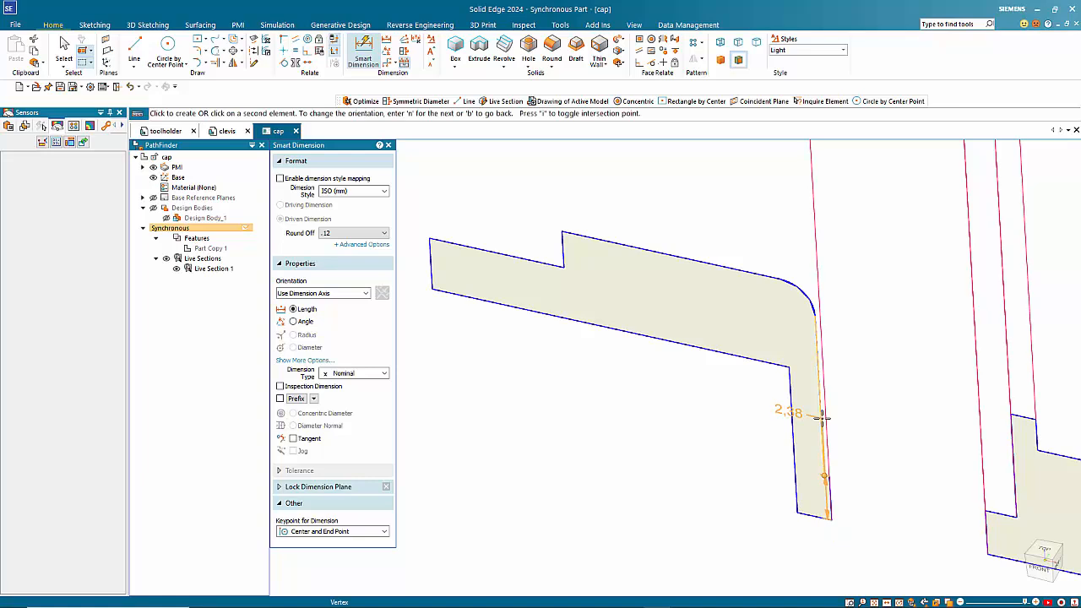
scroll(769, 487, "down", 5)
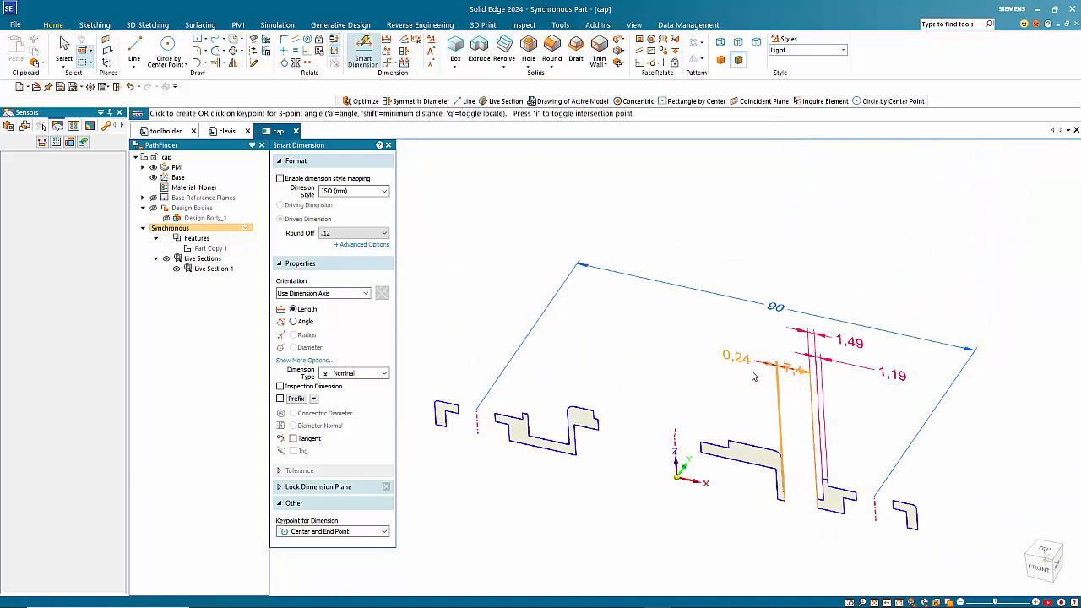
left_click(759, 377)
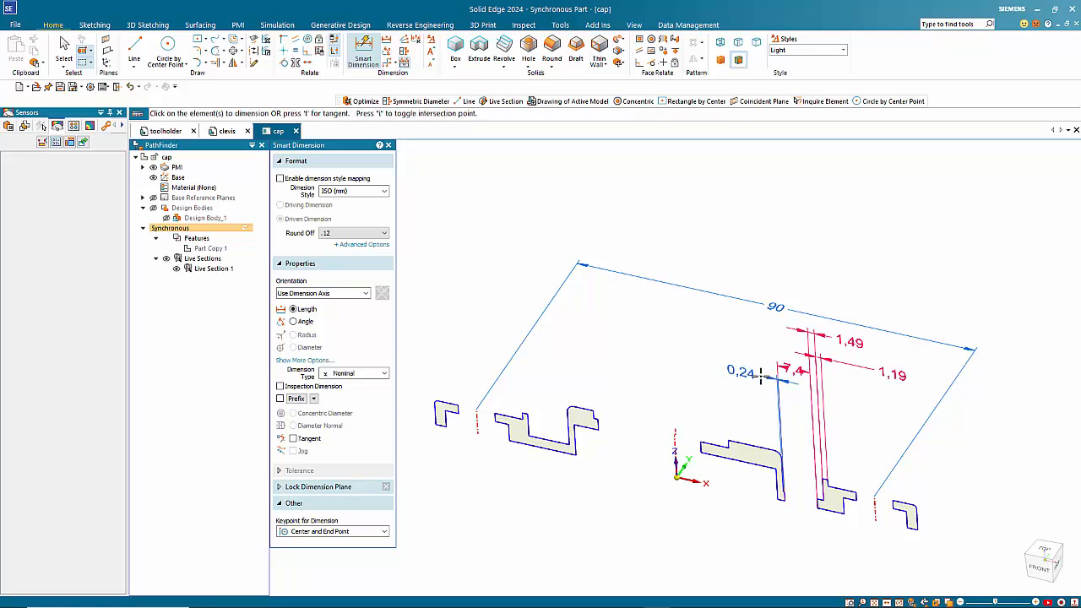
left_click(807, 396)
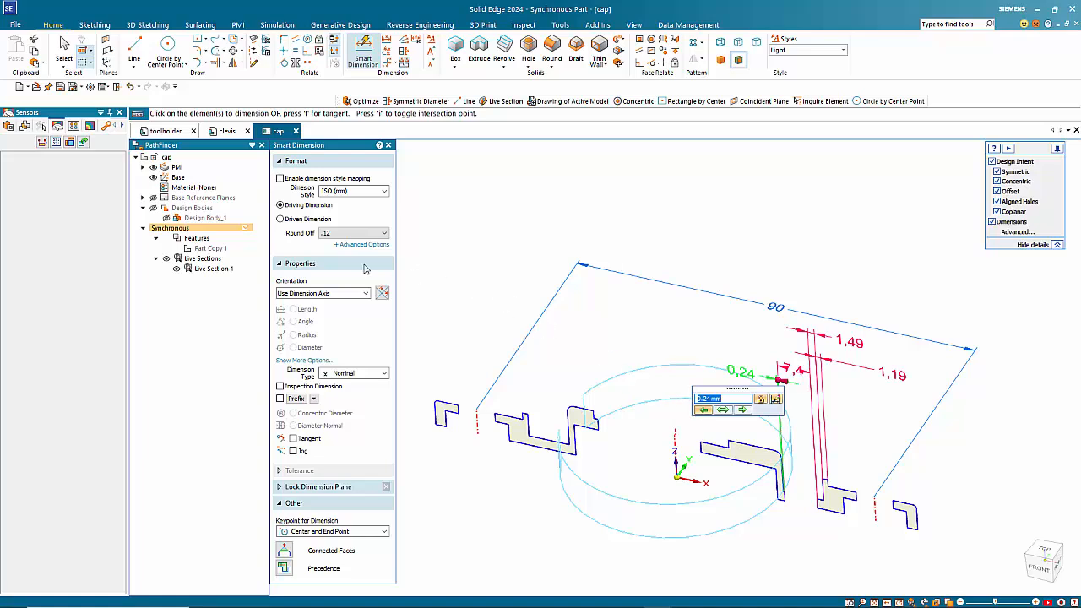
Show Design Body_1 again and finish dimensioning the section
left_click(166, 218)
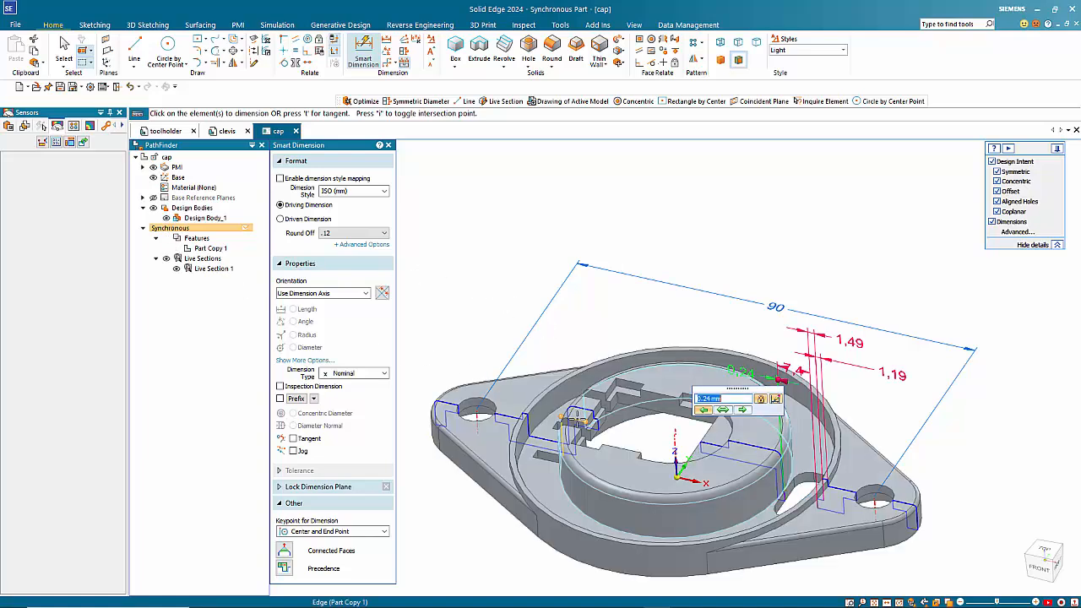
key("Escape")
key("Escape")
scroll(665, 316, "down", 2)
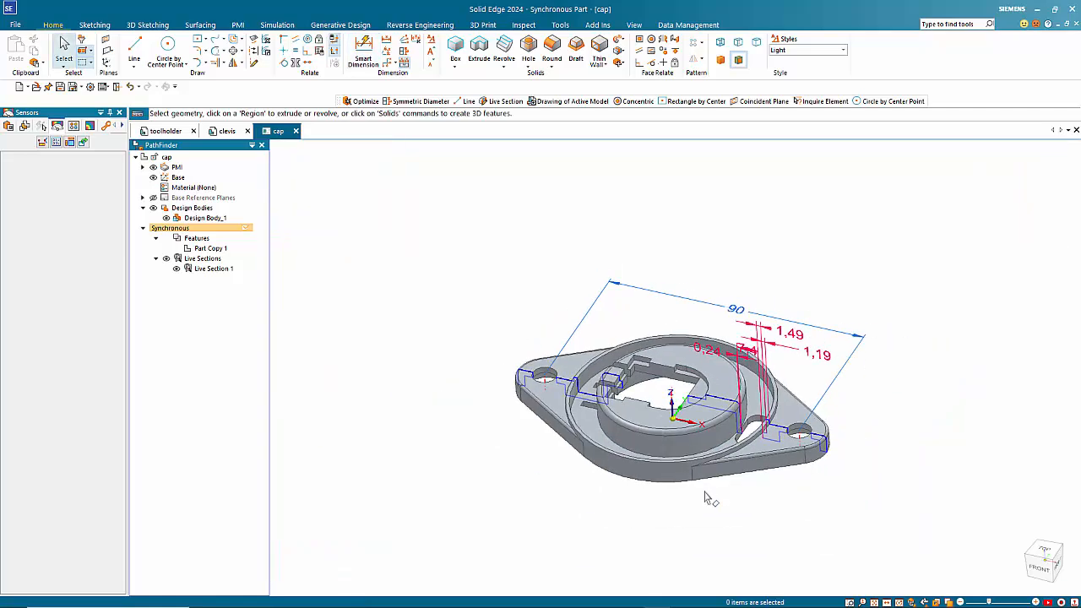
scroll(714, 498, "up", 2)
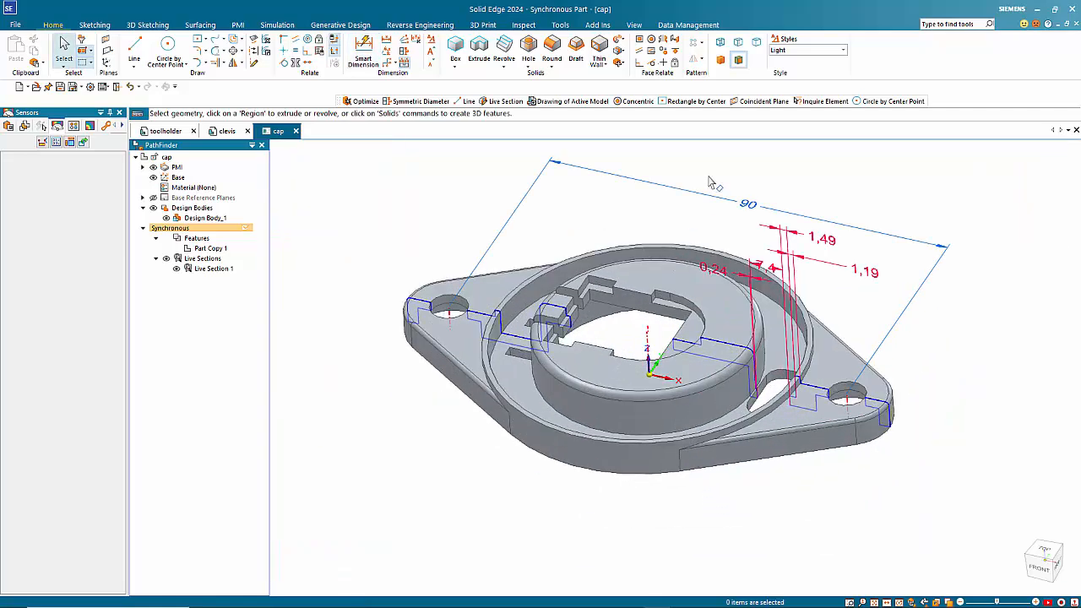
Add a persistent Offset relationship between the central boss's outer cylindrical face and the raised rim's inner face, and expand the Relationships list
left_click(673, 42)
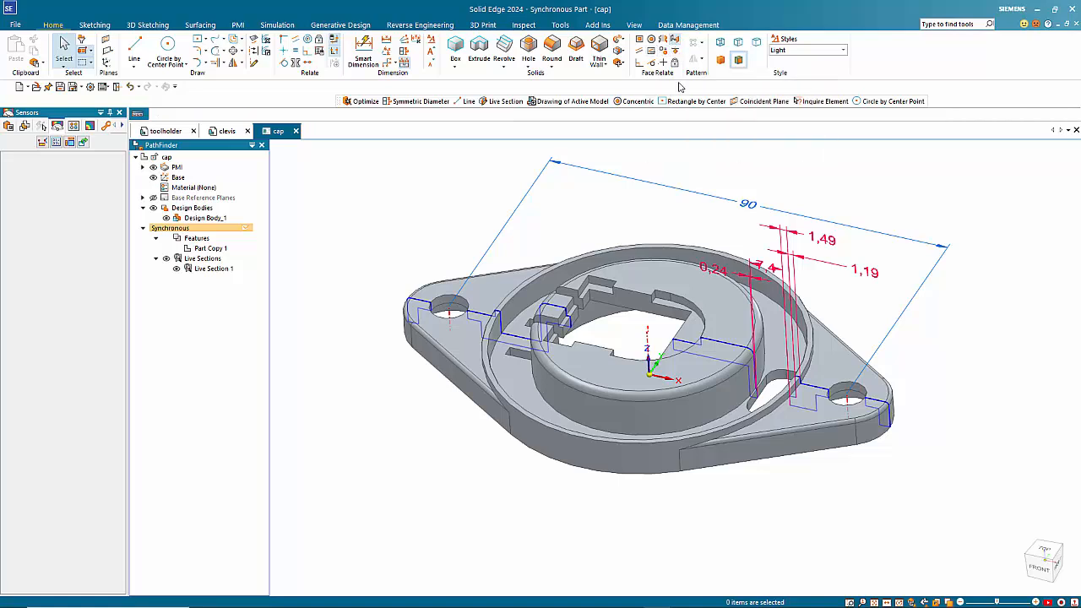
left_click(561, 402)
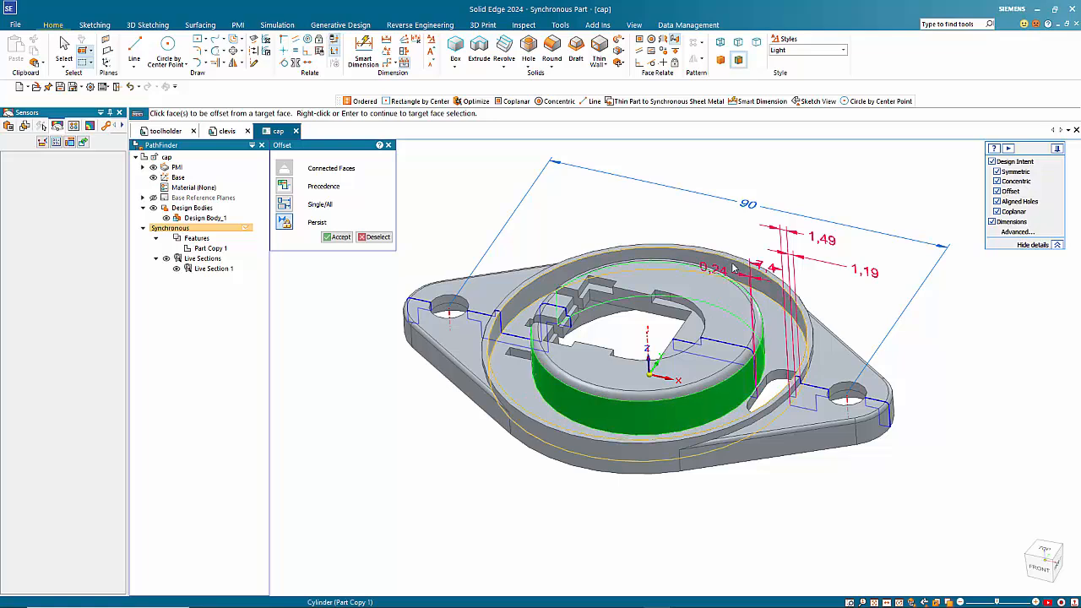
right_click(707, 218)
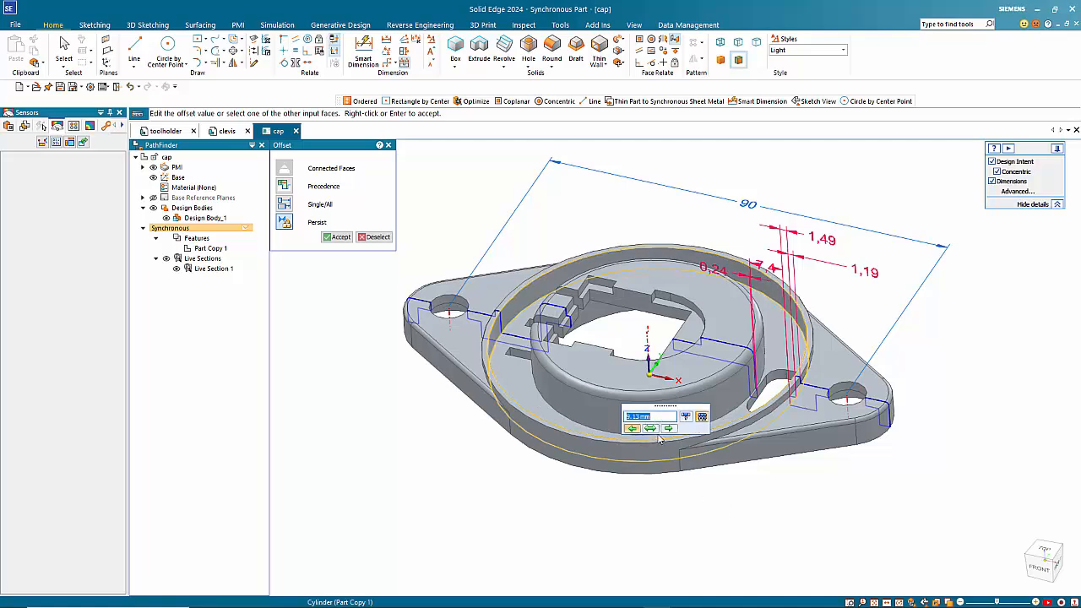
right_click(698, 532)
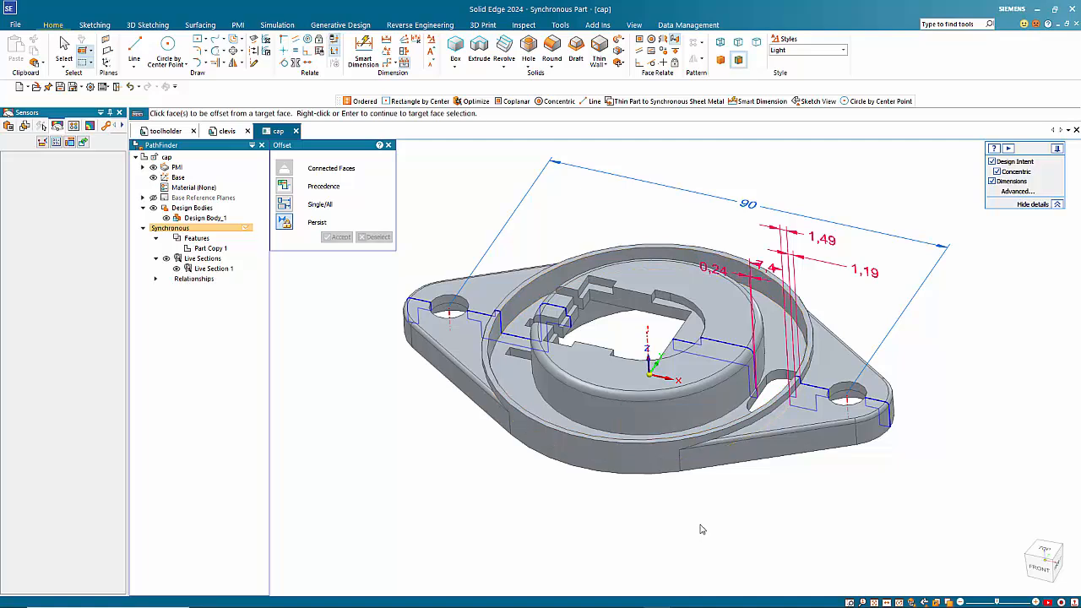
left_click(155, 278)
key("Escape")
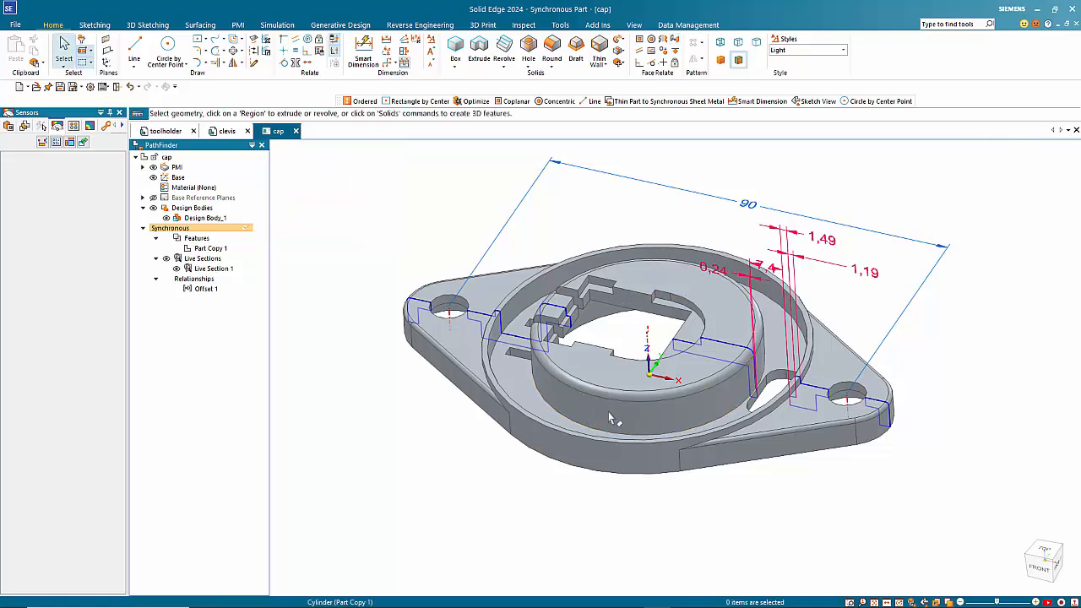
Set the radius of the central boss's outer cylinder to 25 mm
left_click(608, 412)
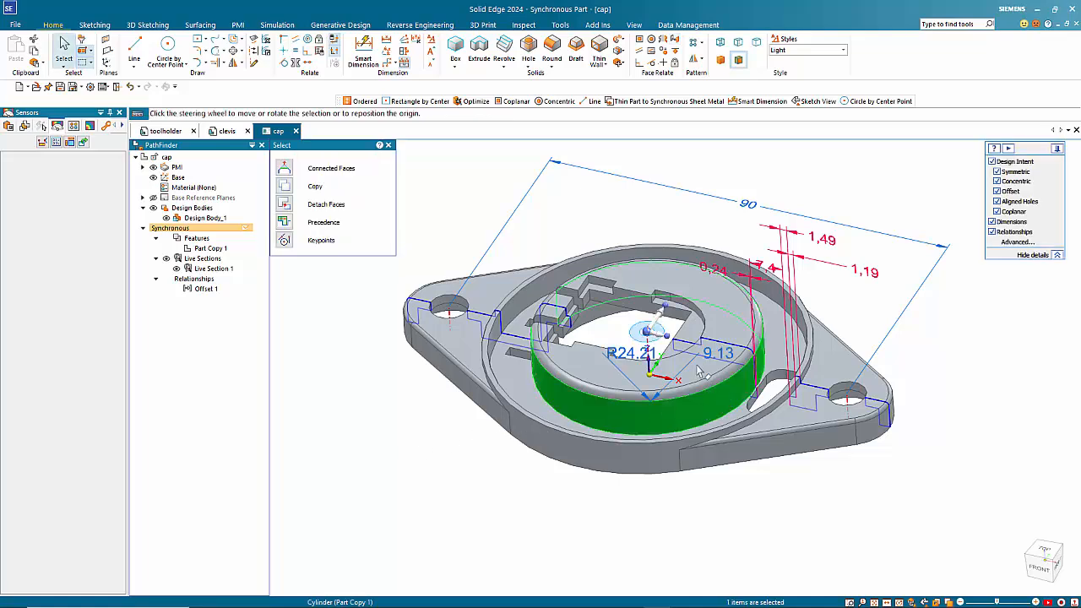
left_click(633, 355)
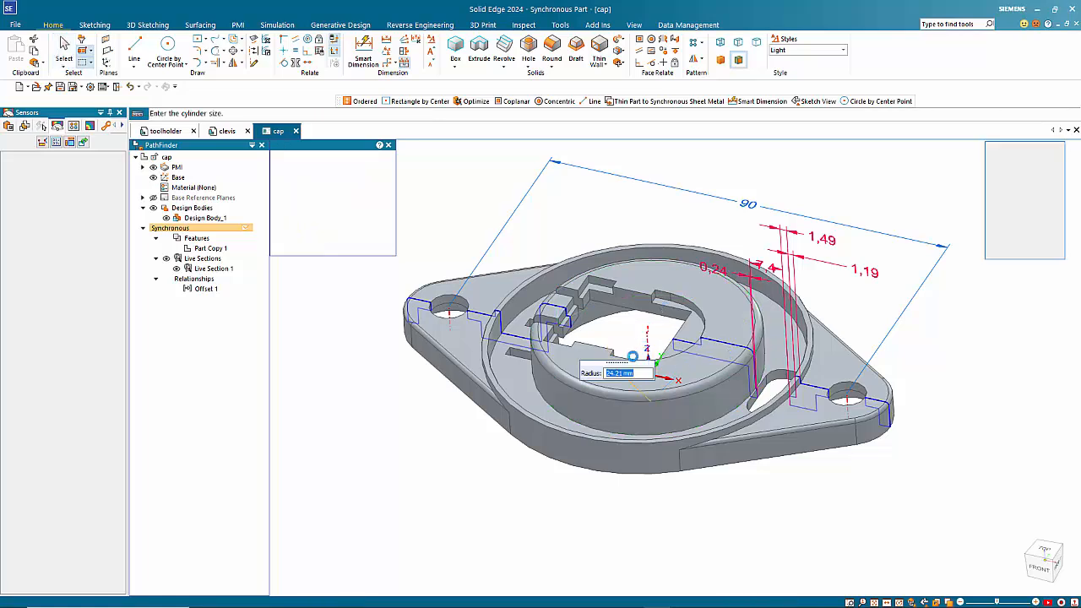
scroll(633, 376, "up", 1)
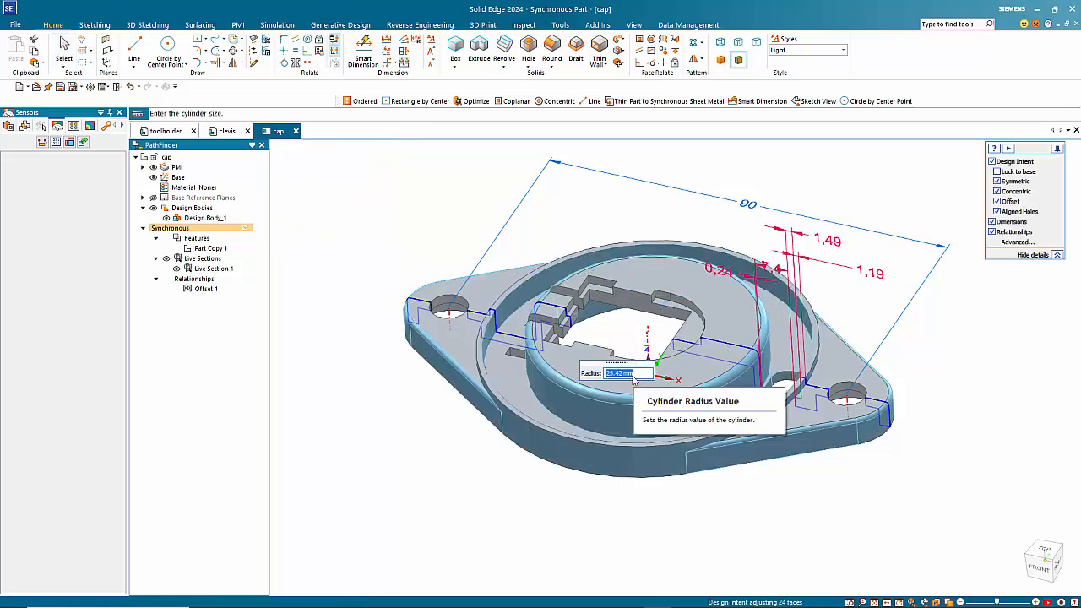
scroll(632, 377, "up", 1)
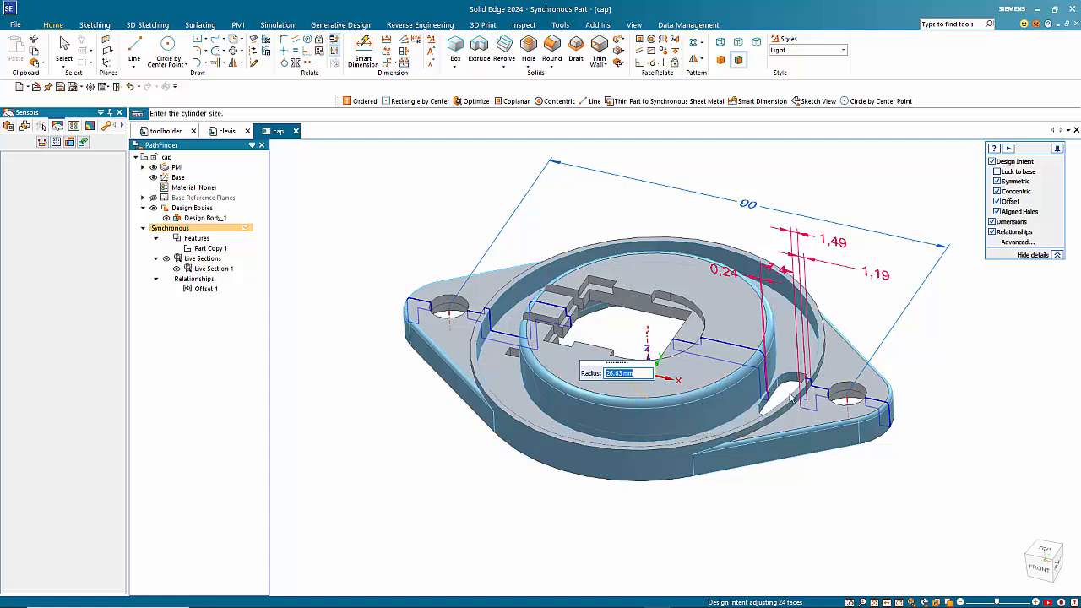
middle_click_drag(807, 496, 750, 469)
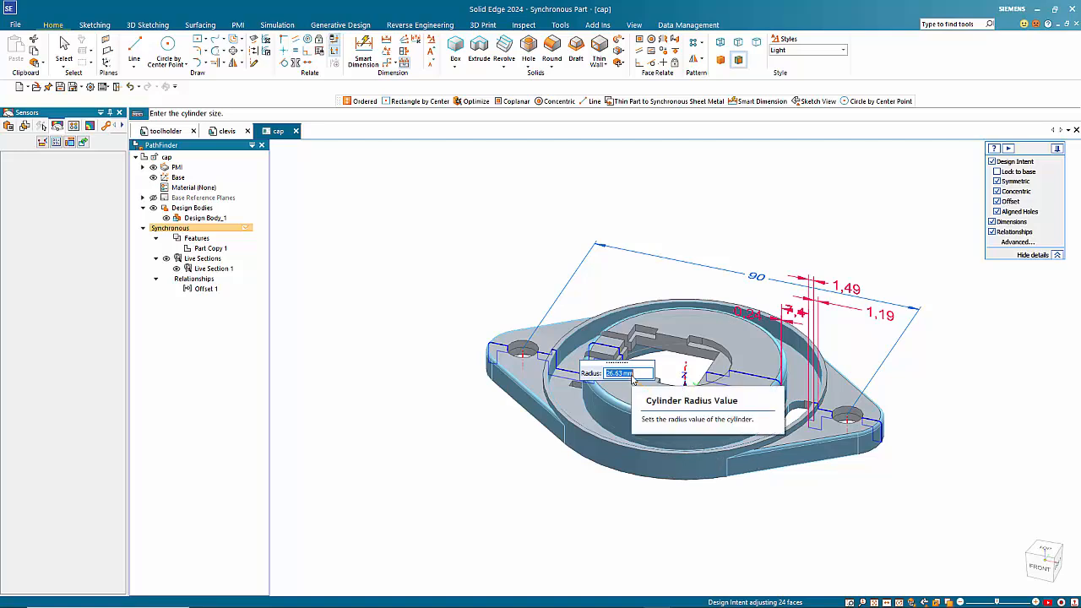
type("25")
key("Return")
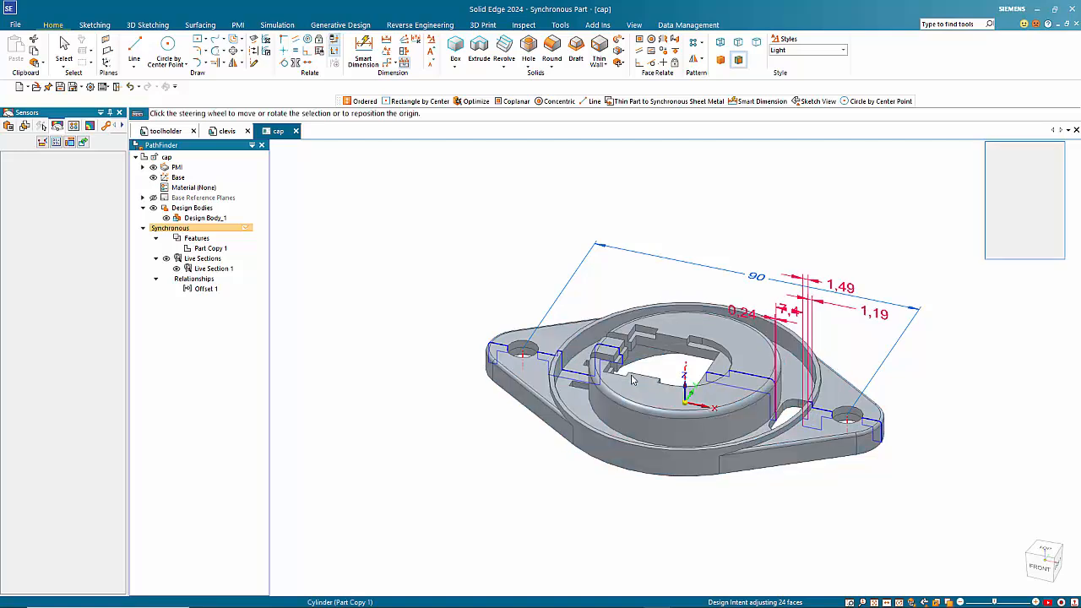
left_click(509, 496)
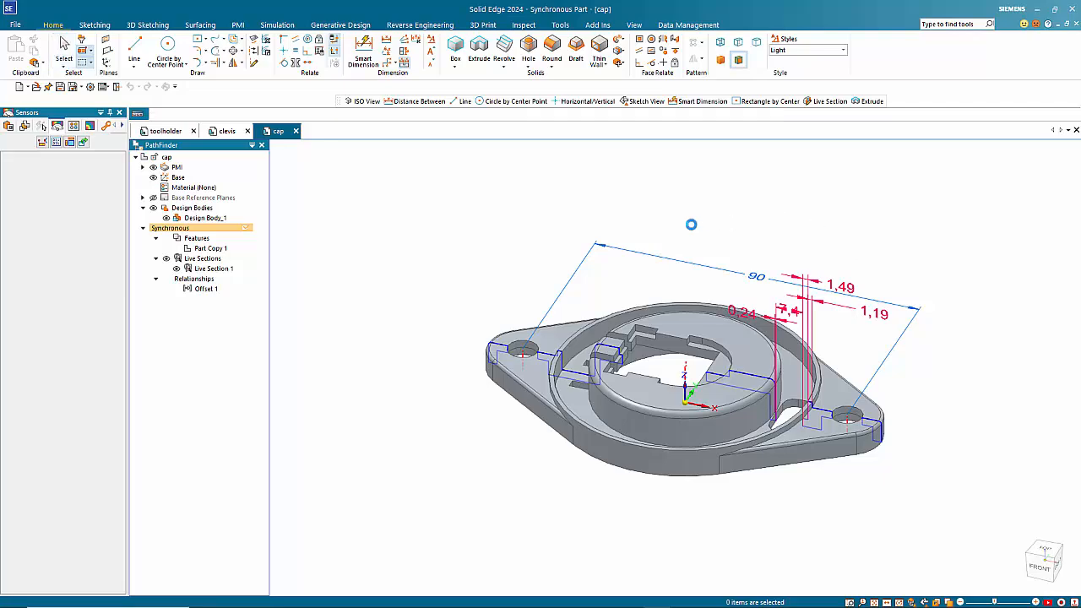
Open the SolidWorks file 00501.SLDPRT using the iso metric part.par template
key("ctrl+o")
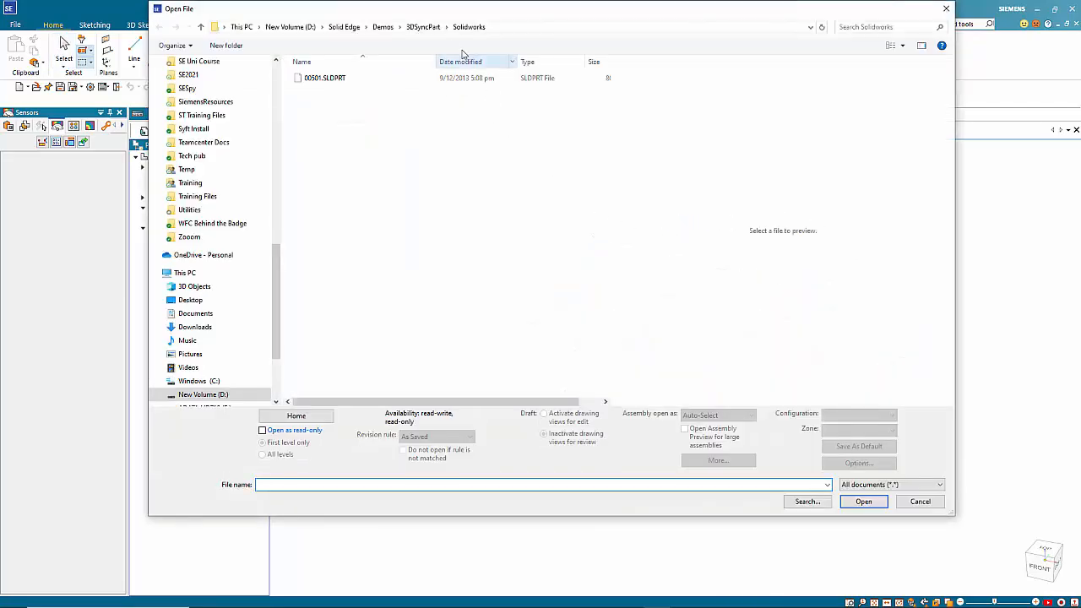
left_click(321, 78)
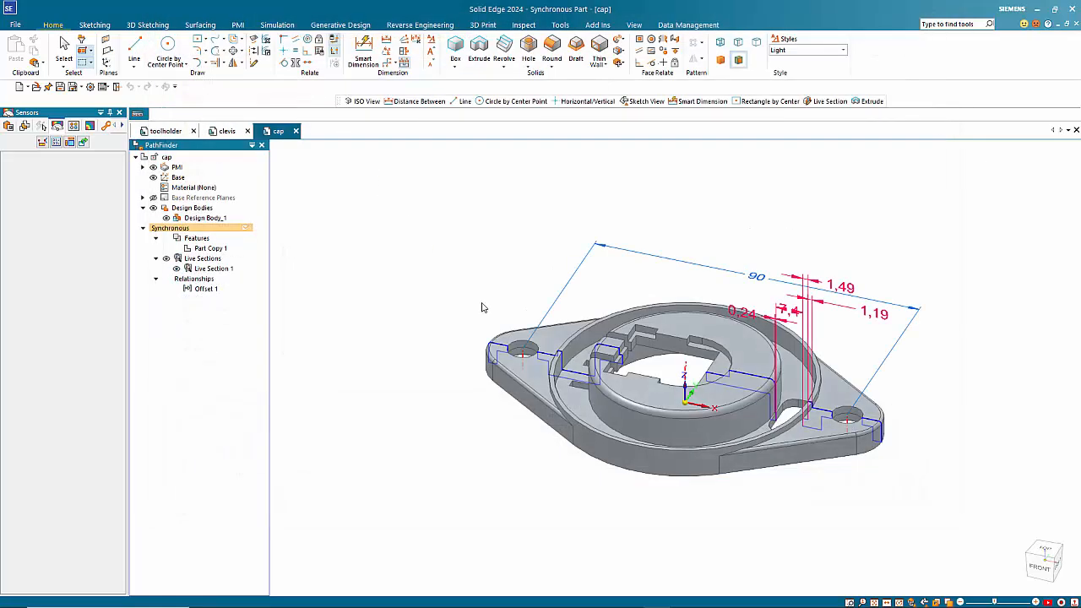
key("ctrl+n")
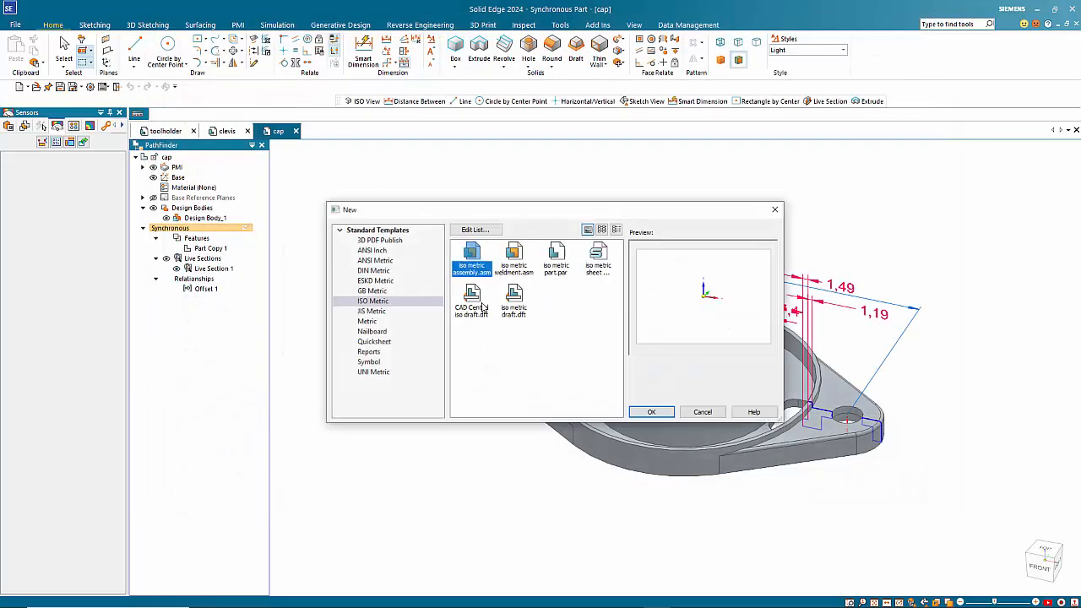
double_click(564, 265)
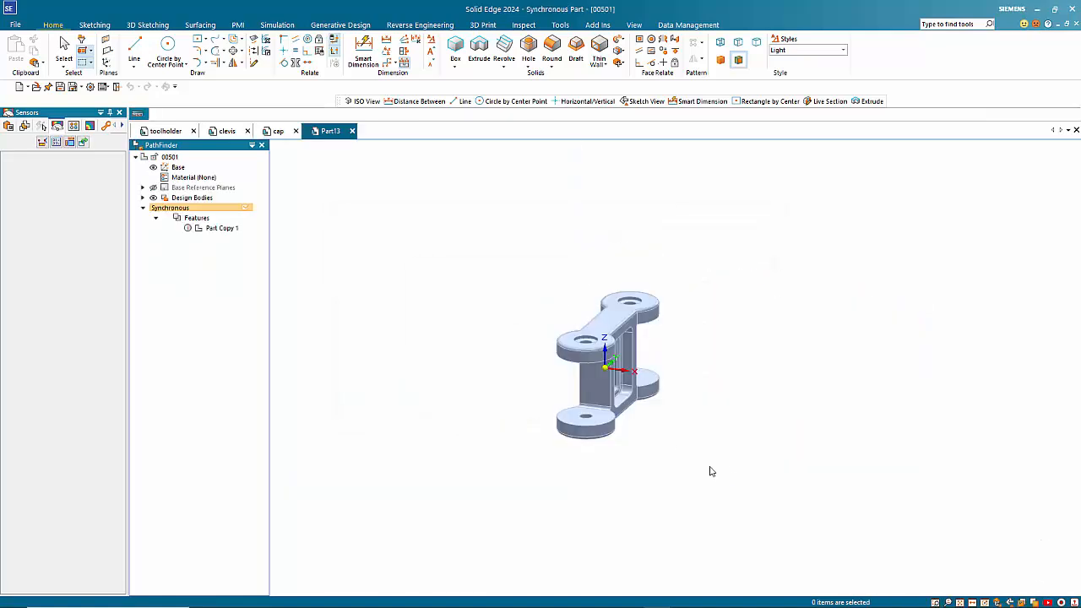
Try to move the lower central opening's inner side face along the Y direction with the Symmetric design intent
middle_click_drag(719, 459, 554, 323)
scroll(553, 336, "up", 4)
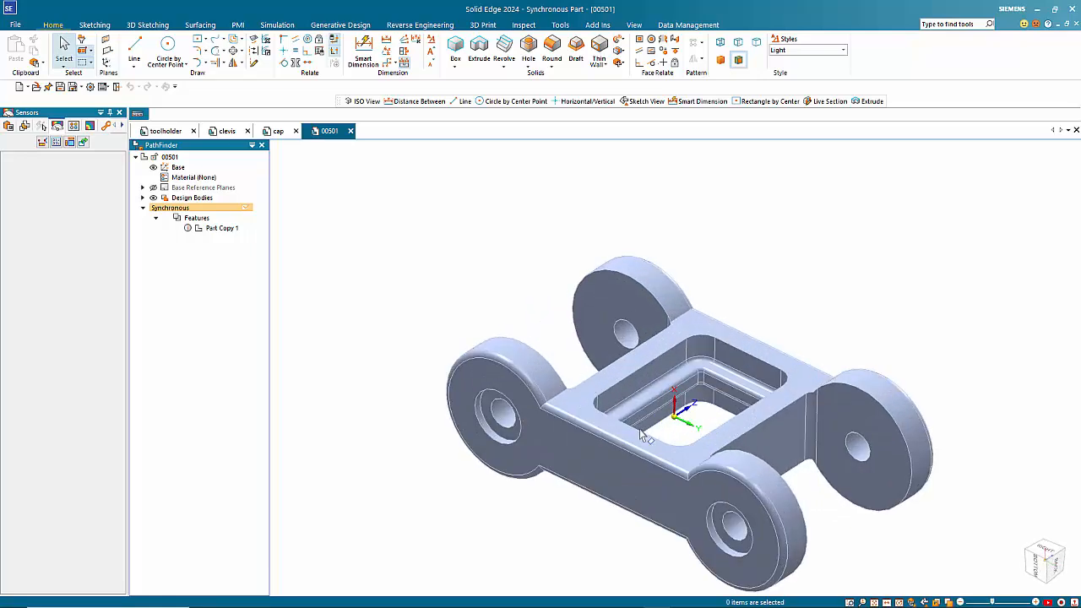
middle_click_drag(717, 511, 785, 473)
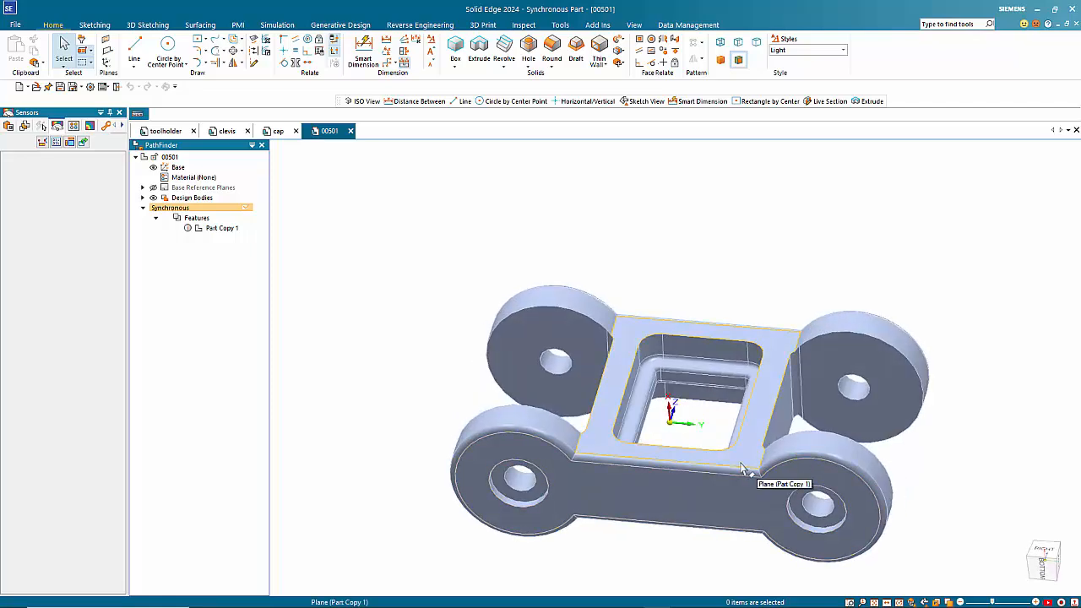
scroll(742, 467, "up", 2)
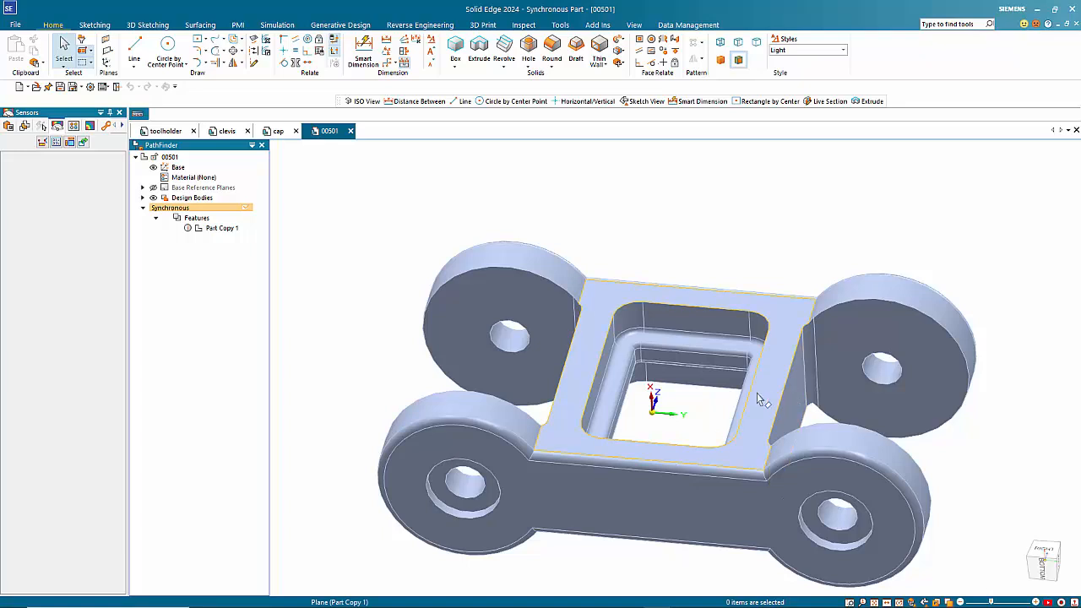
left_click(627, 399)
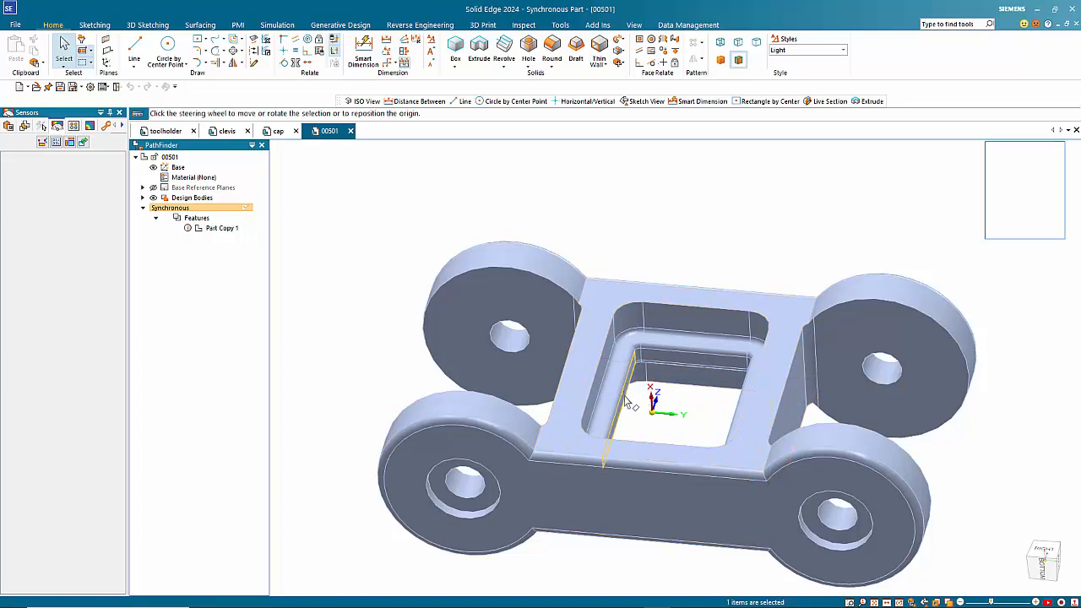
left_click(639, 396)
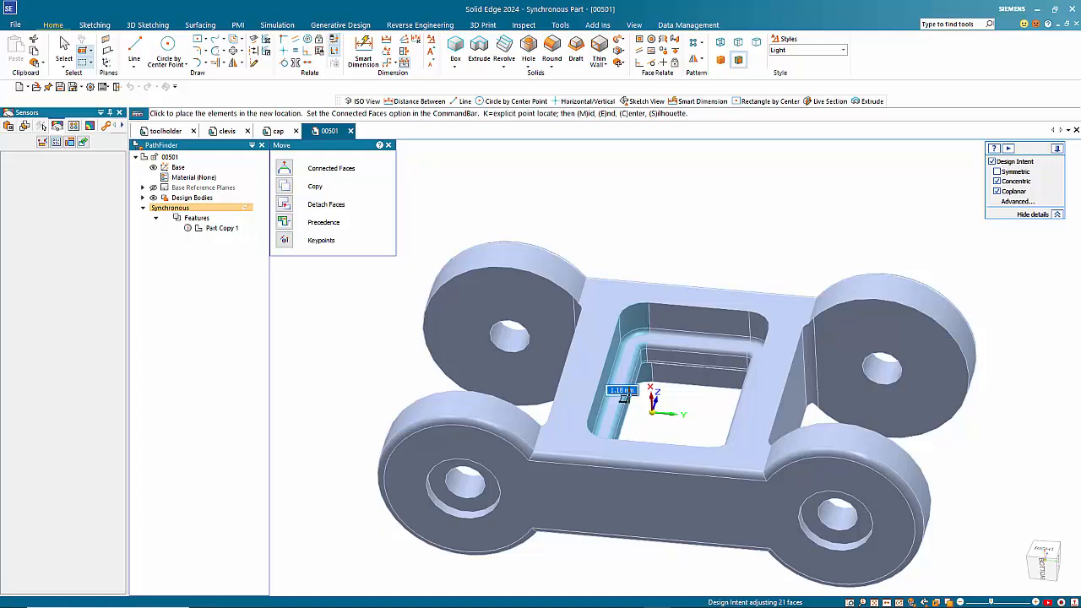
left_click(624, 398)
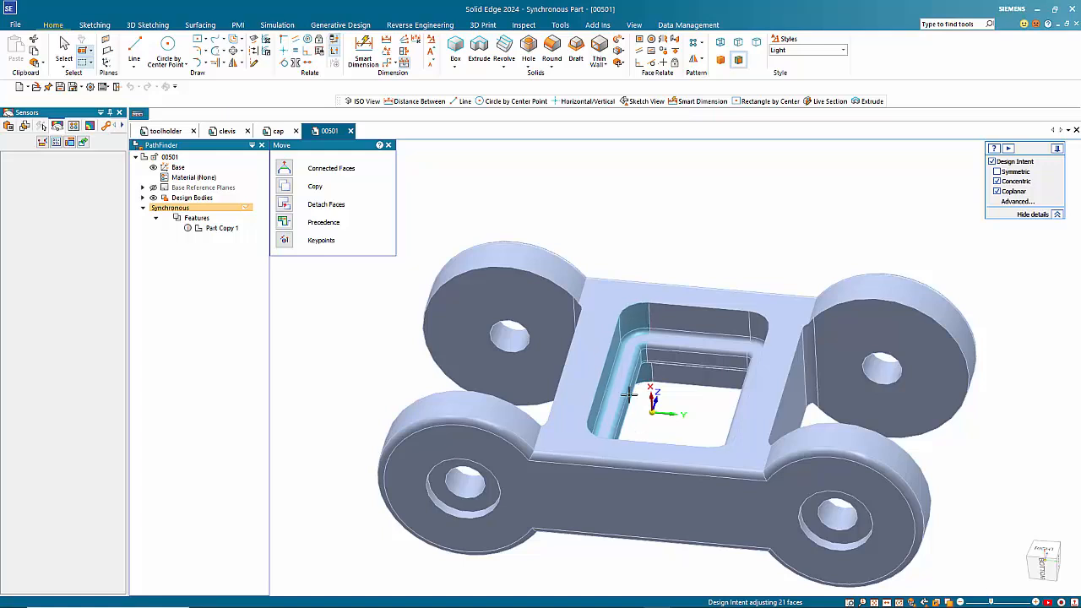
left_click(626, 394)
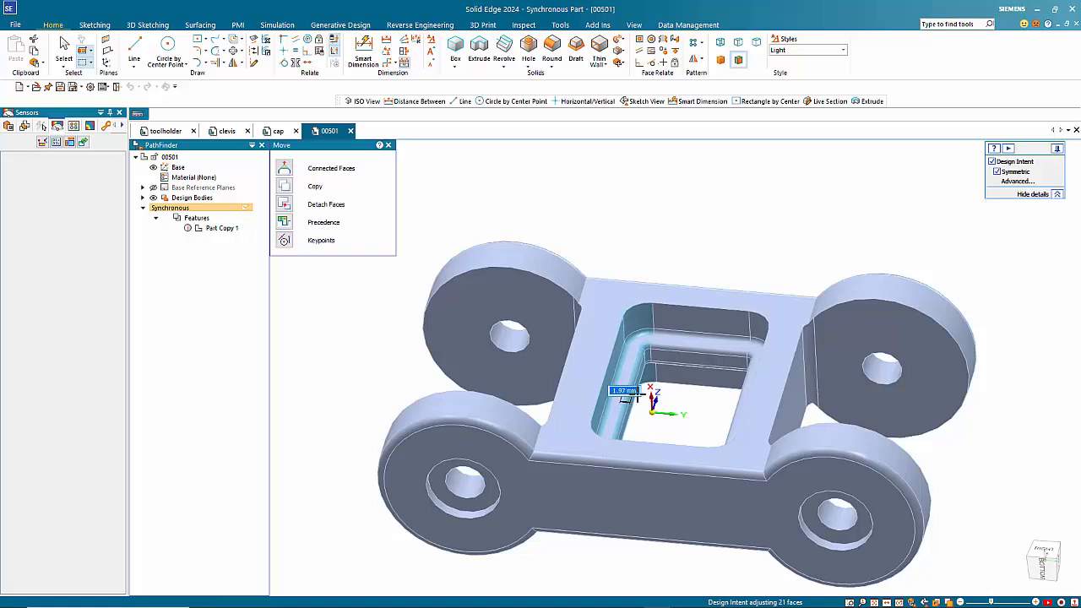
type("0.5")
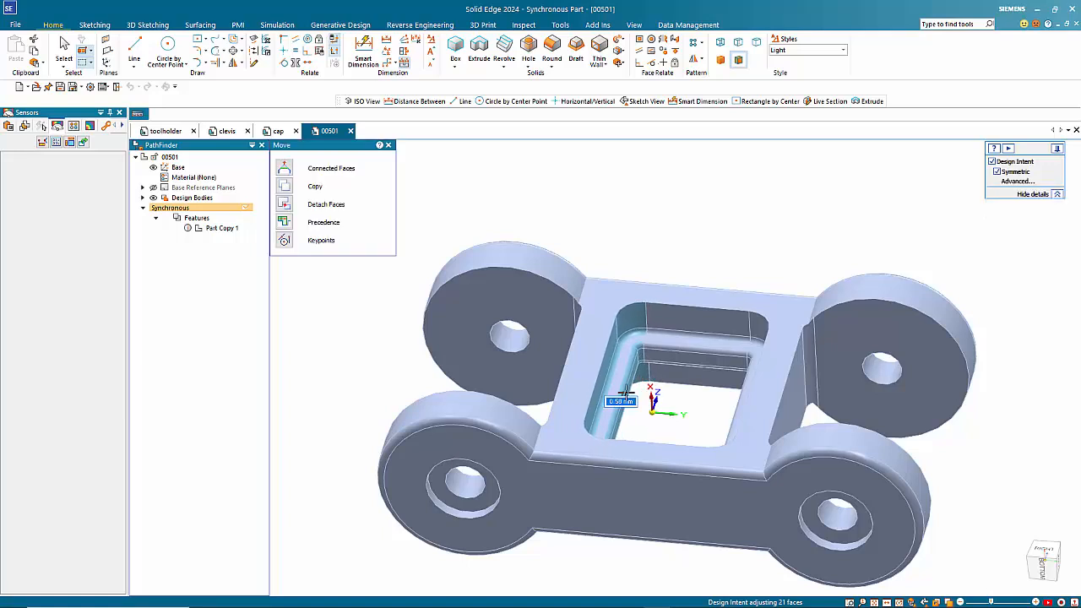
key("Return")
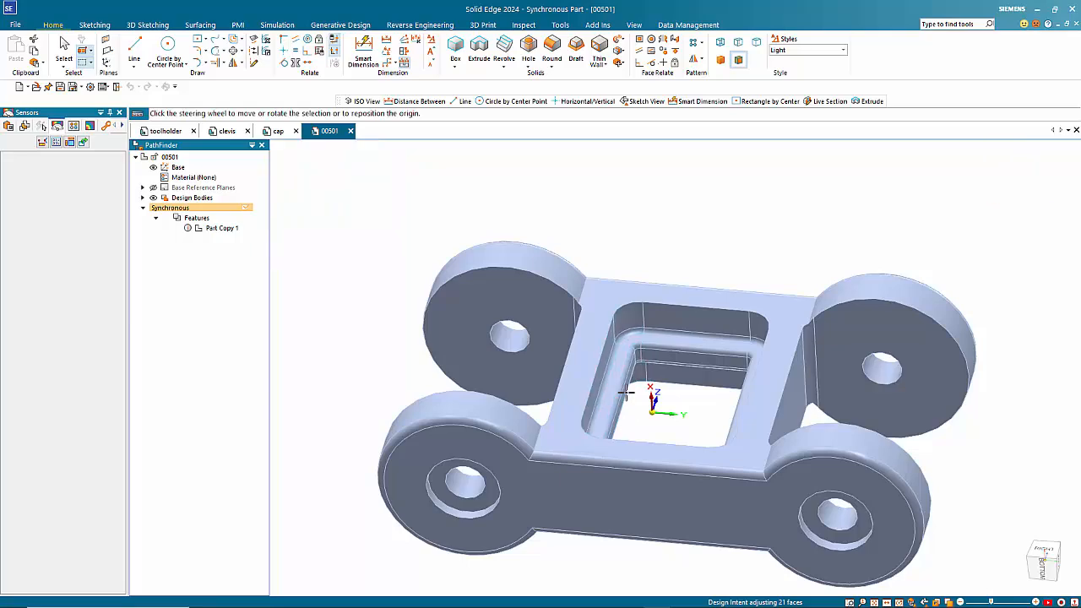
left_click(625, 392)
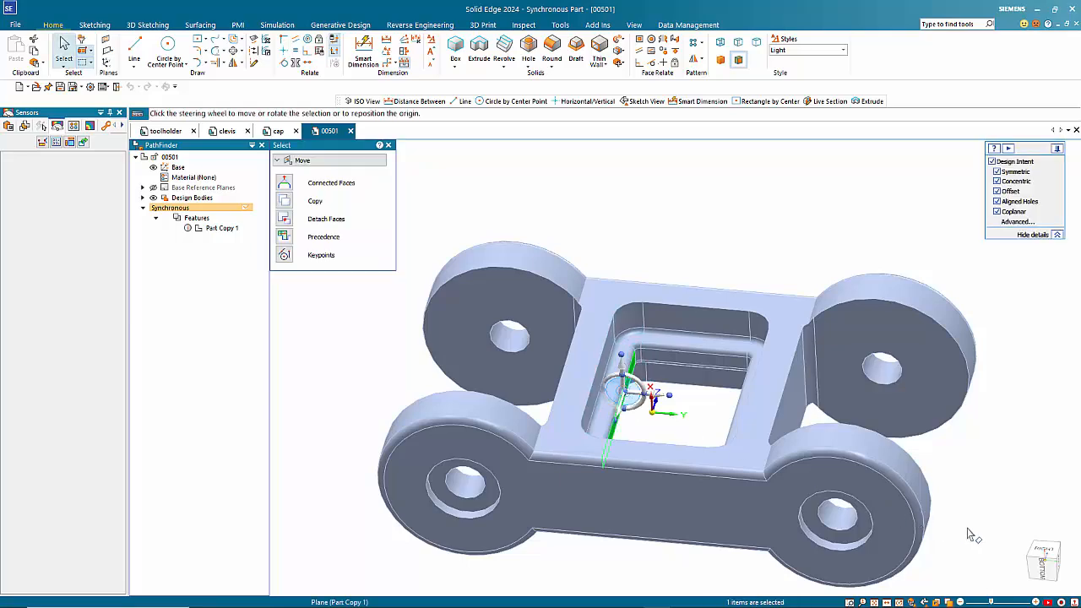
Select the whole part and reposition the steering wheel at the midpoint of the central opening's lower edge
left_click(1048, 564)
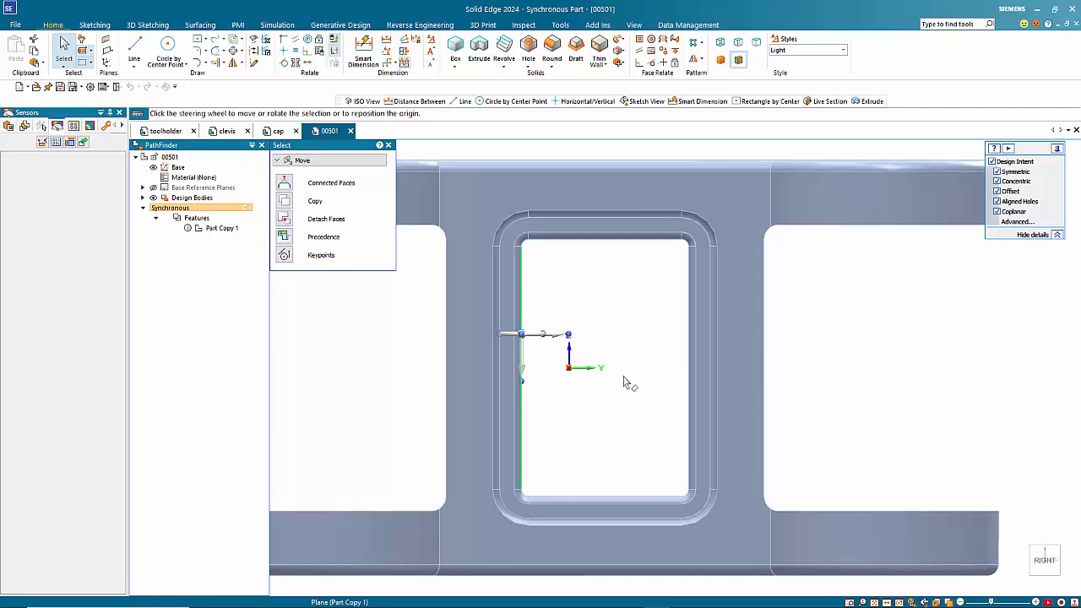
key("Escape")
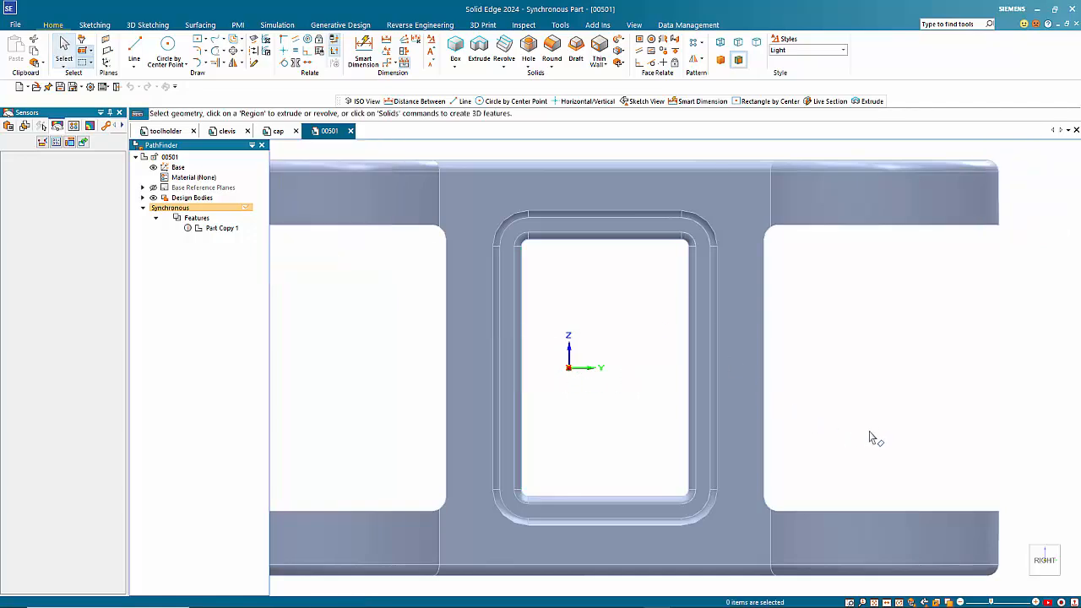
middle_click_drag(870, 437, 878, 362)
scroll(878, 361, "down", 1)
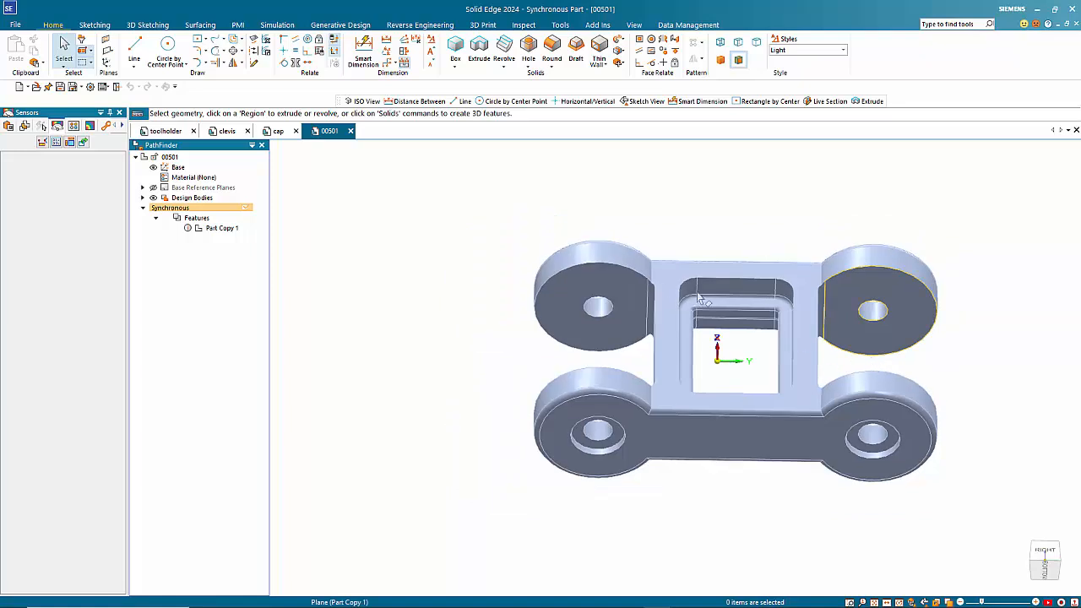
left_click_drag(494, 209, 979, 511)
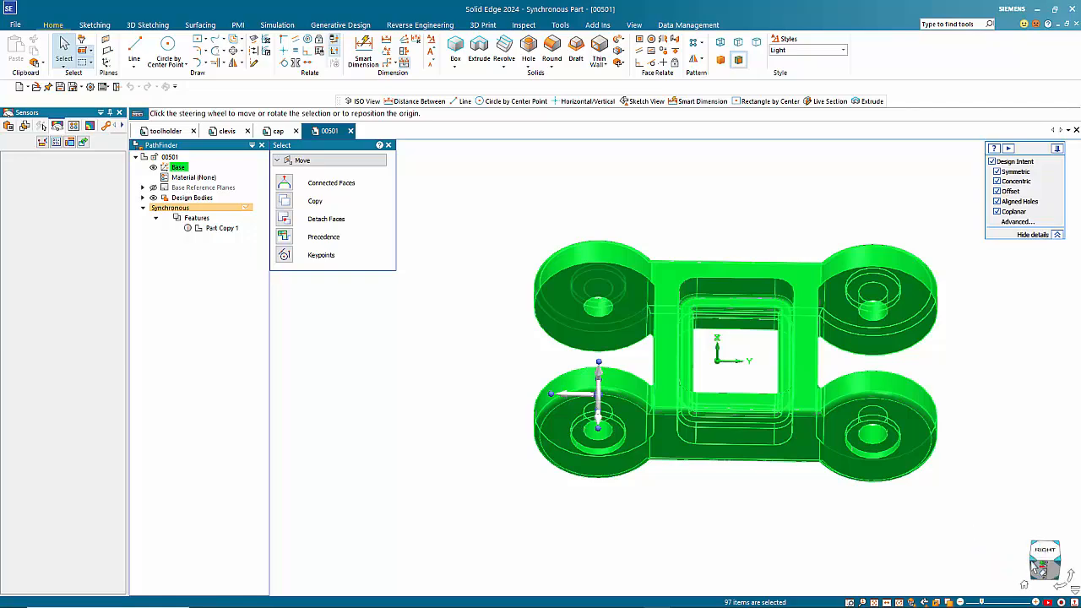
left_click(1046, 554)
scroll(926, 466, "down", 1)
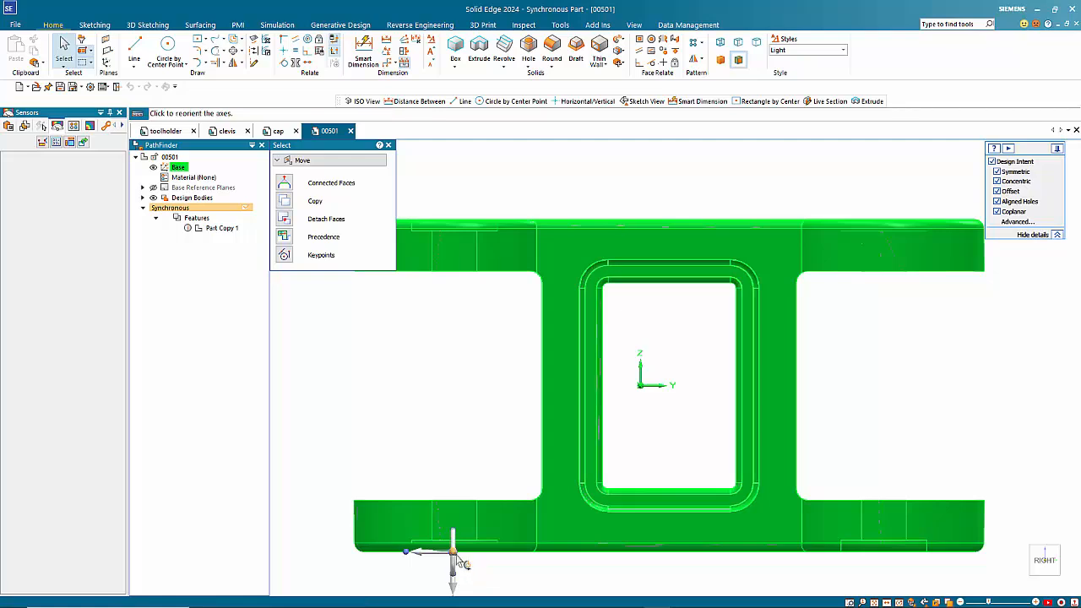
left_click(453, 551)
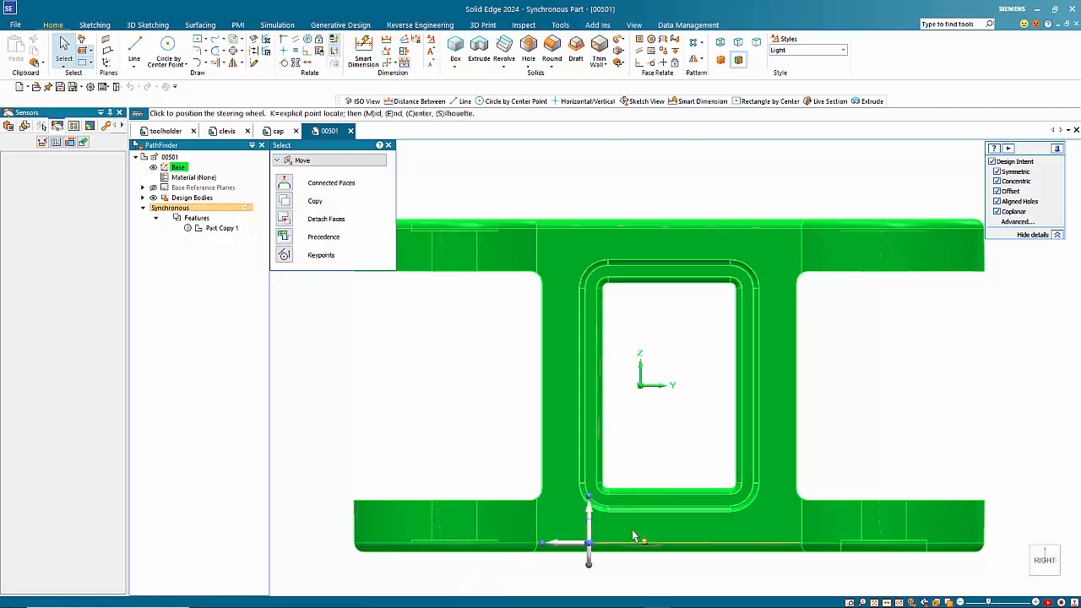
left_click(670, 496)
Move the whole part 5 mm along the negative Y axis, aligning the central opening's midpoint with the base origin
key("Escape")
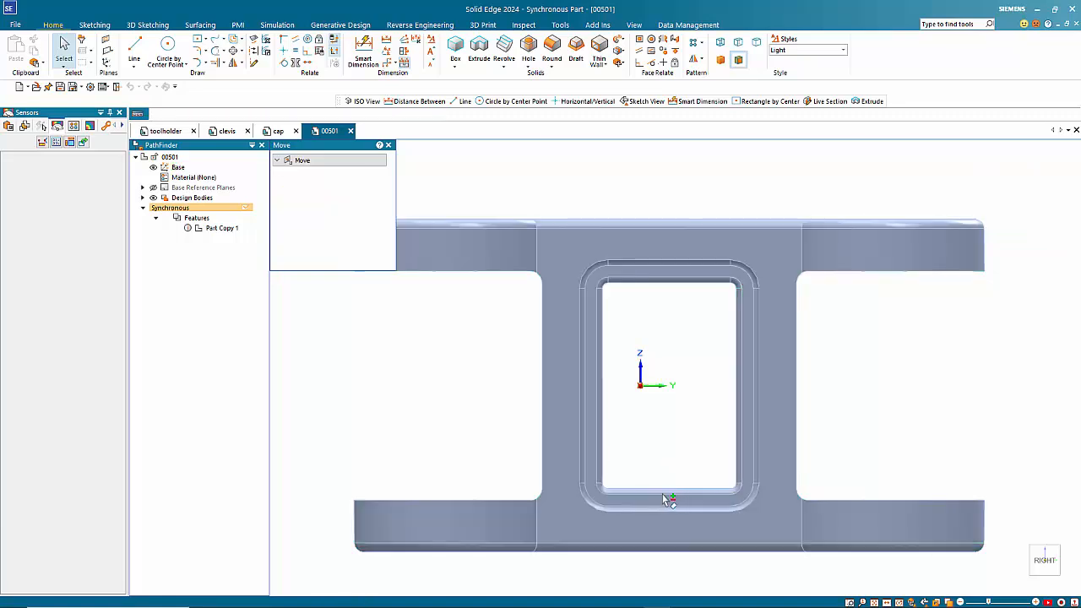
left_click(664, 496)
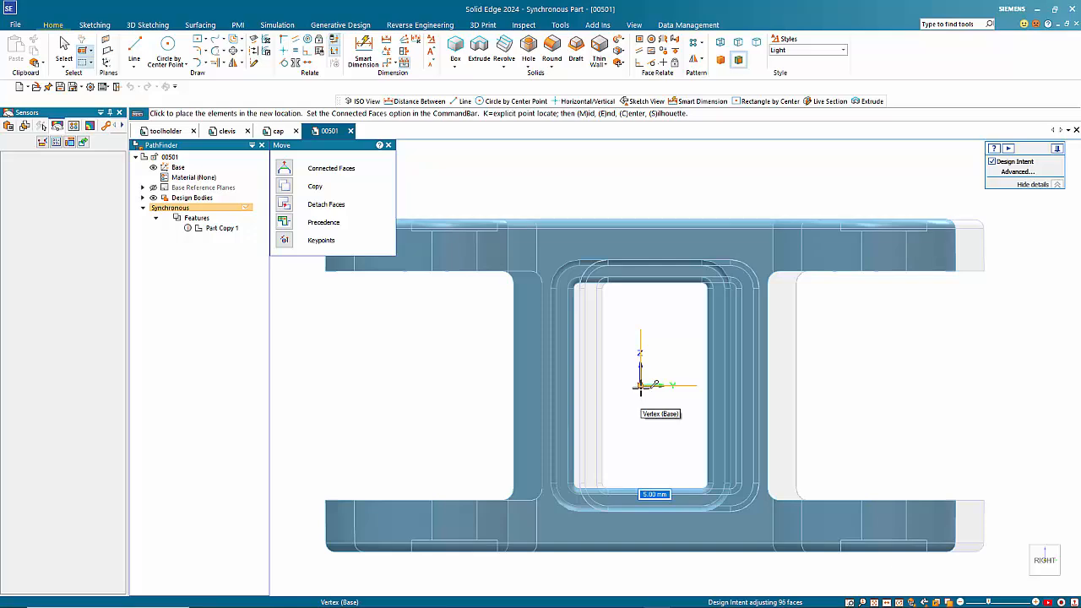
left_click(641, 387)
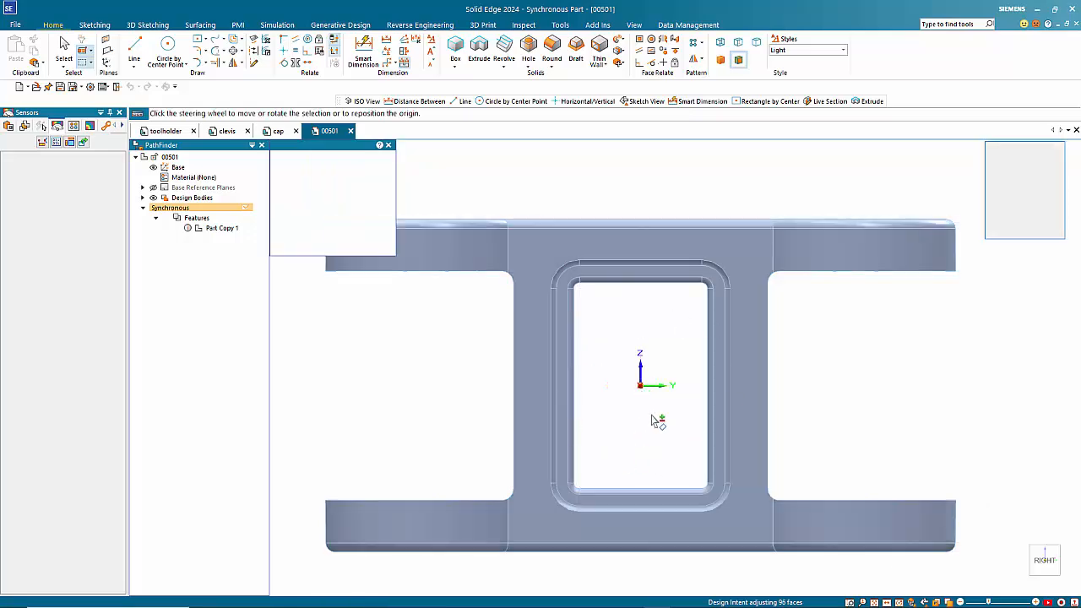
key("Escape")
key("ctrl+i")
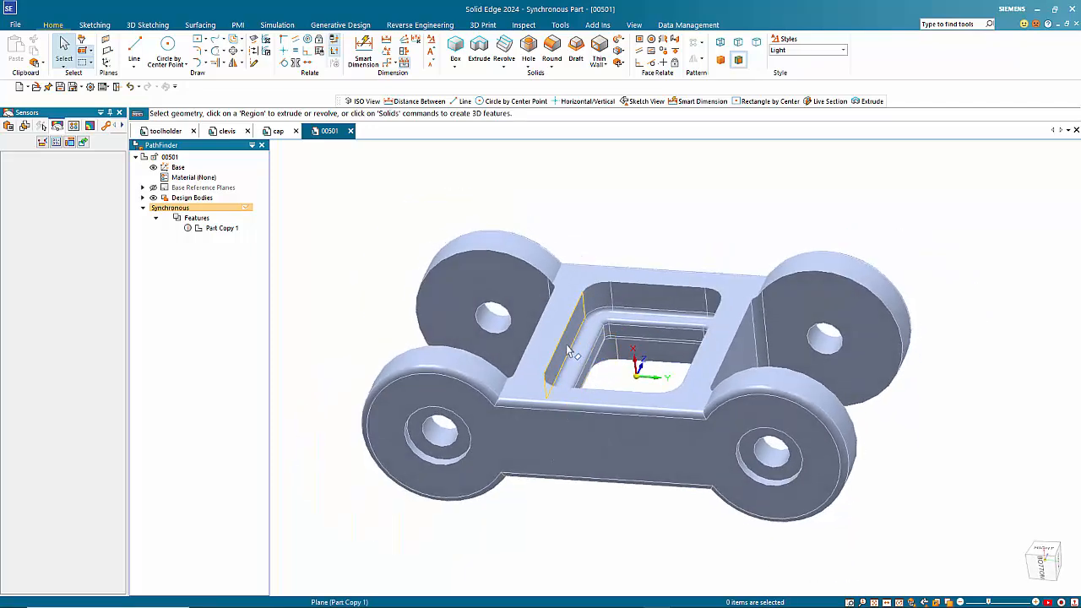
Try to move the upper pocket's side face along Y with the Symmetric design intent active
left_click(566, 343)
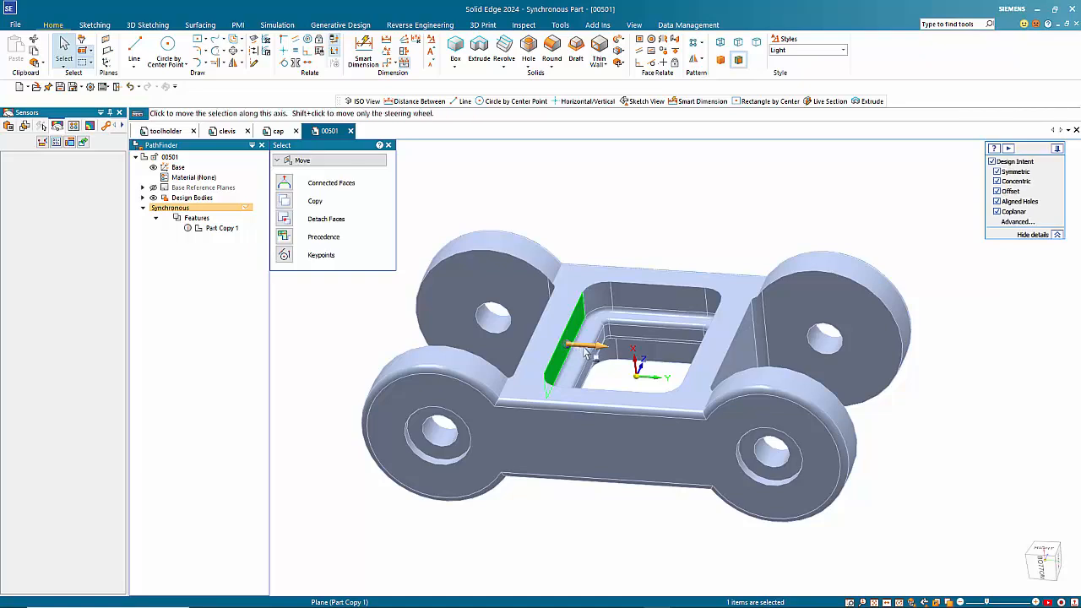
left_click(589, 349)
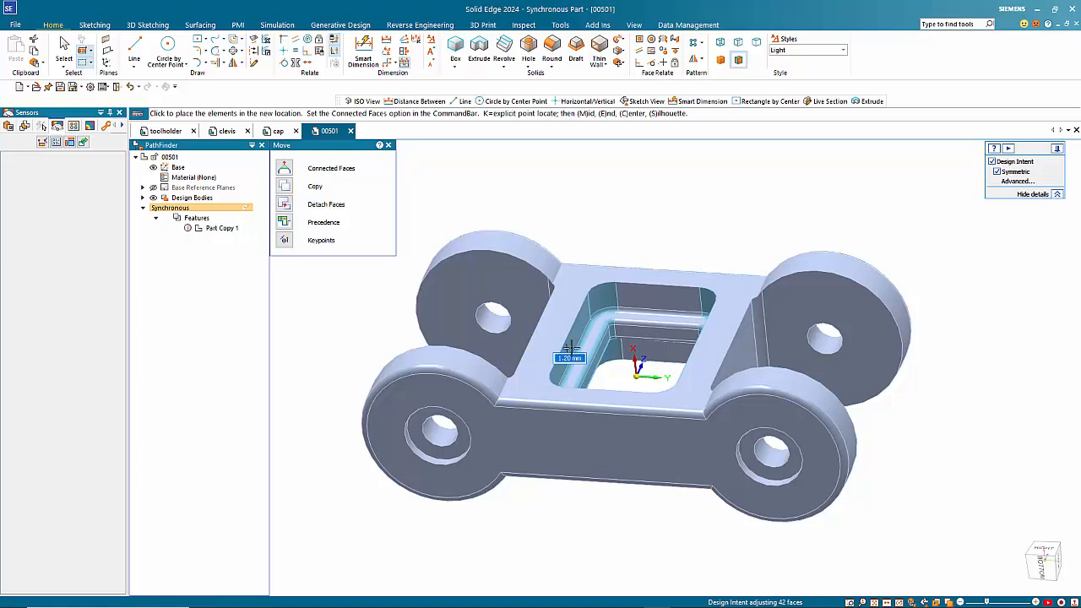
left_click(571, 348)
left_click(576, 355)
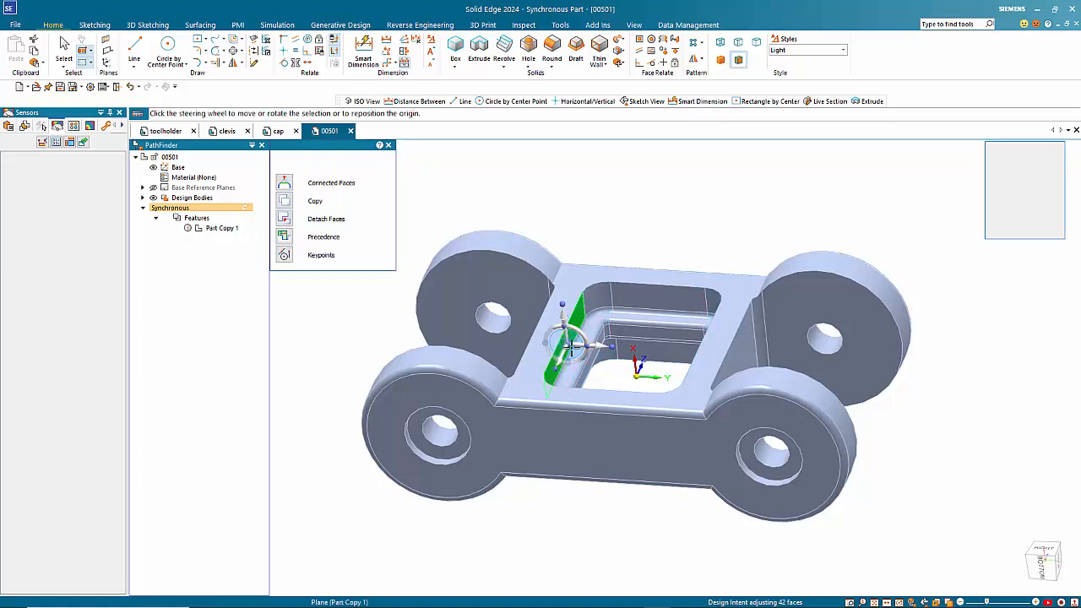
left_click(567, 517)
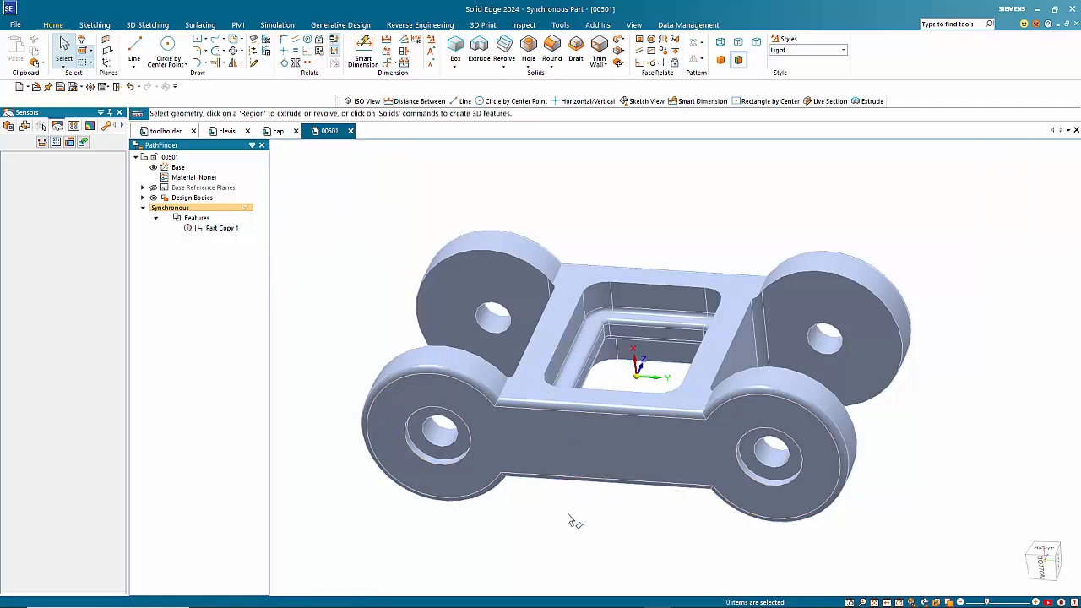
Delete the through opening in the pocket floor by selecting all its faces from one wall with Selection Manager's Recognize option
key("space")
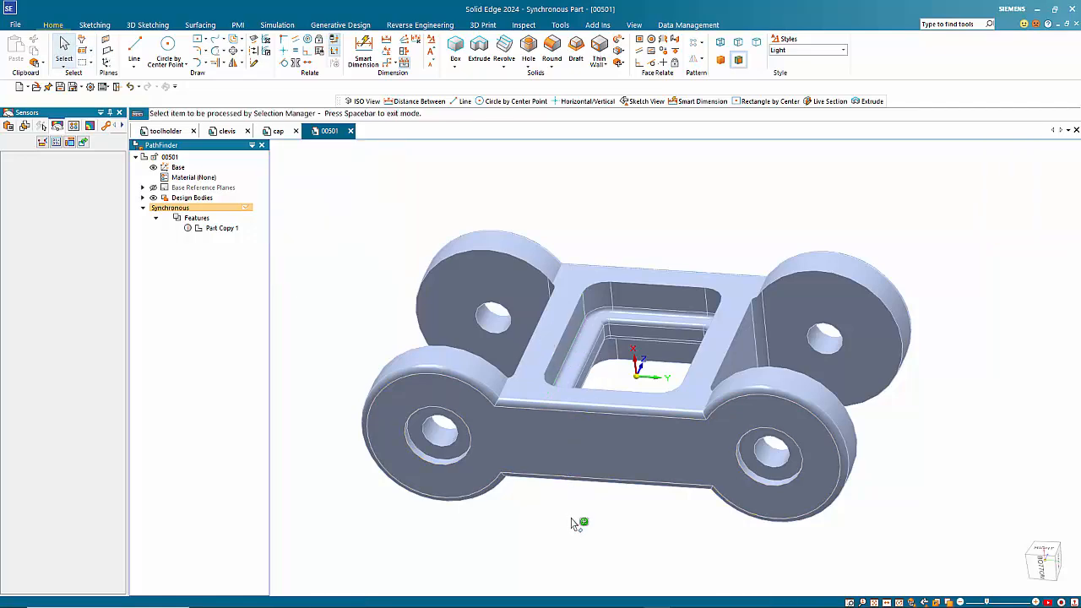
right_click(623, 334)
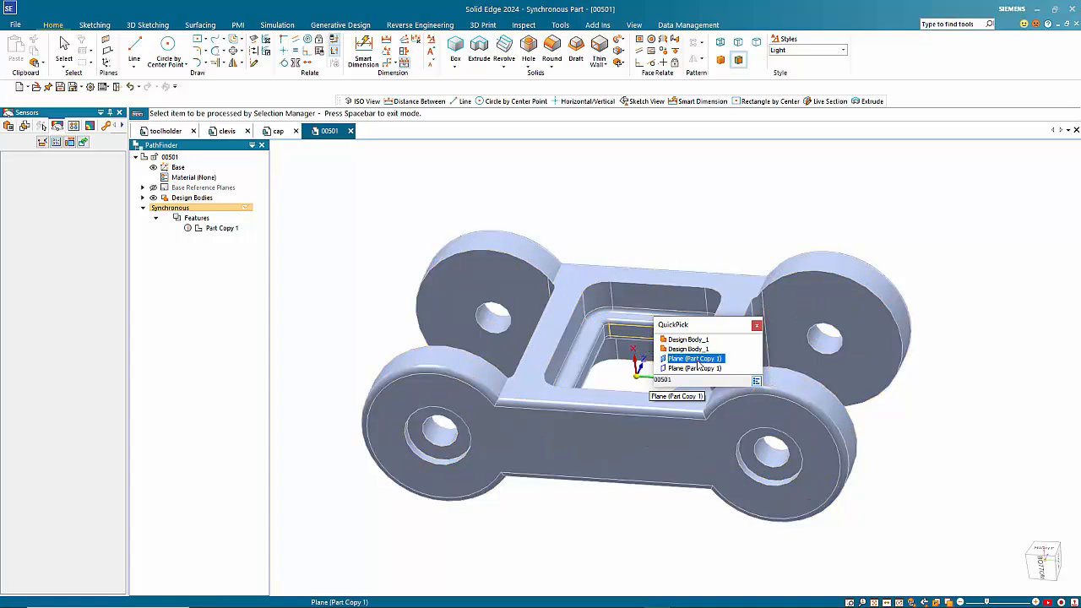
left_click(696, 359)
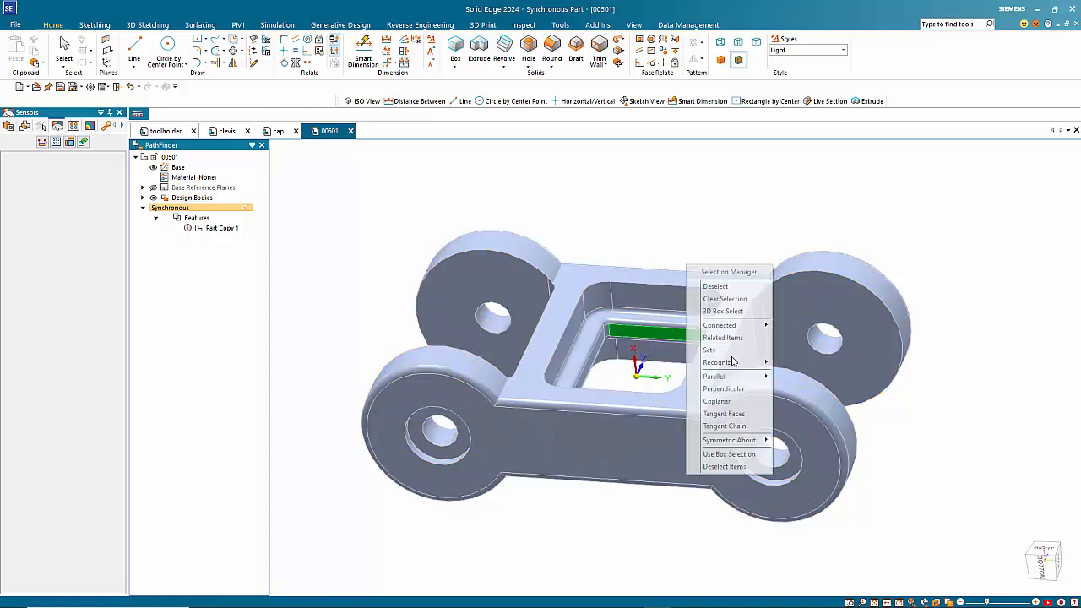
mouse_move(732, 362)
left_click(797, 363)
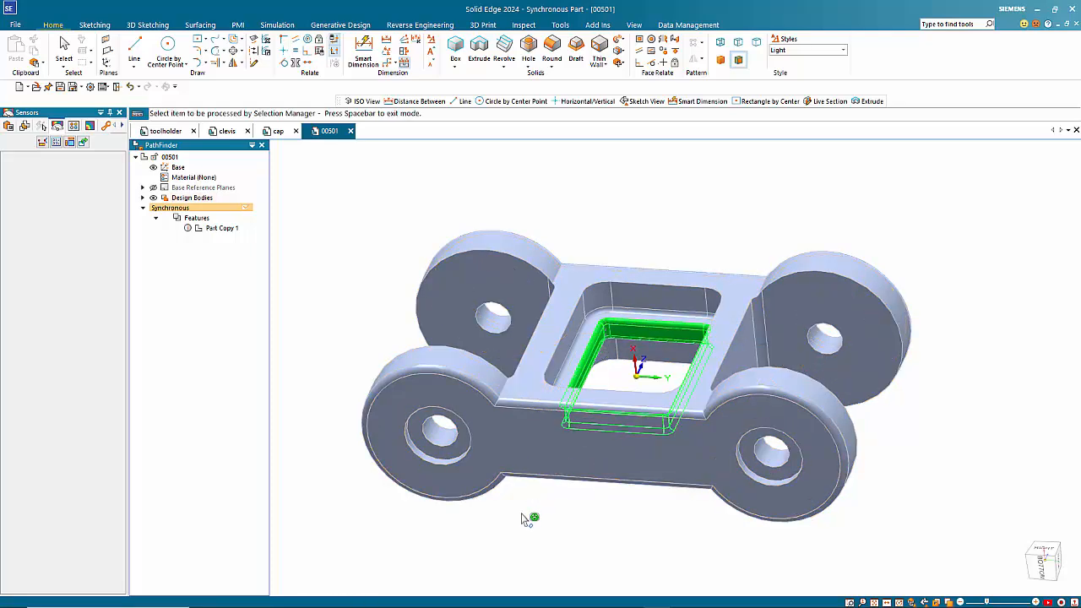
key("space")
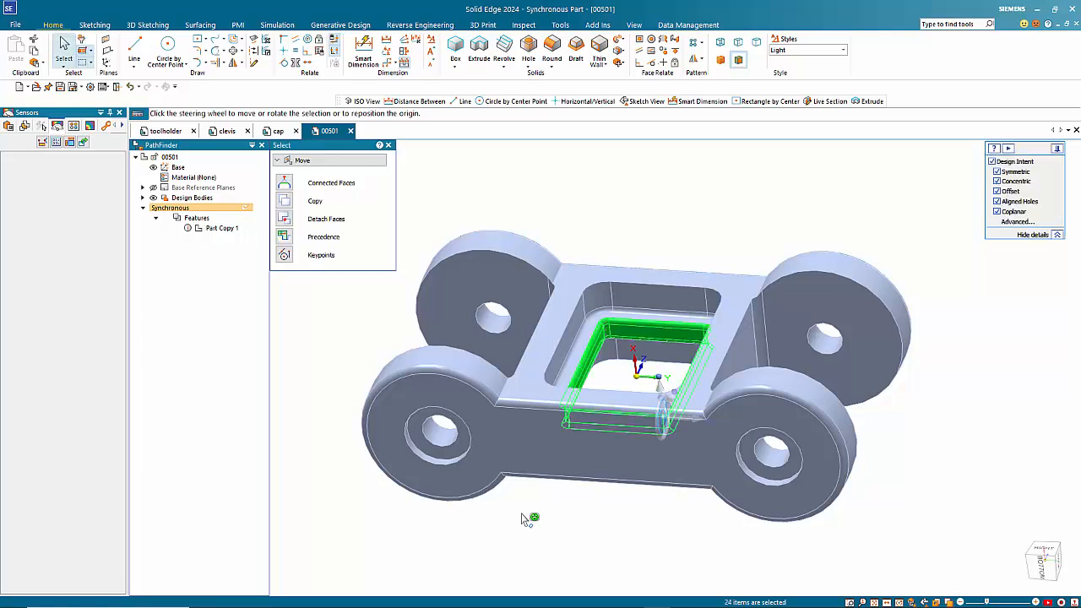
key("Escape")
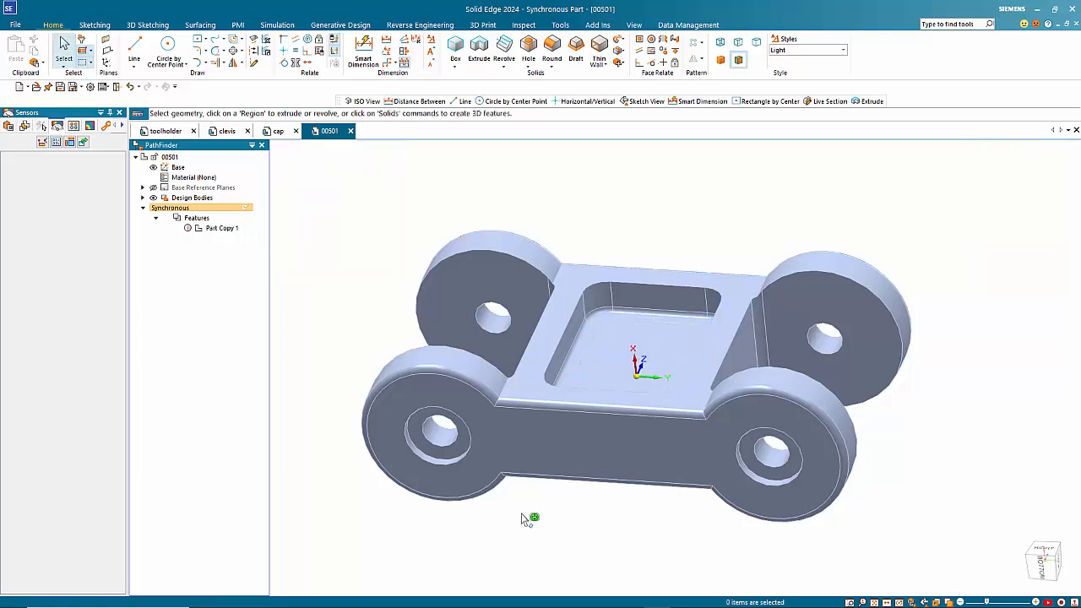
Try to move a lug's 8 mm hole outward along Y with the Symmetric and Concentric design intent active
mouse_move(609, 522)
middle_mouse_down()
mouse_move(610, 532)
mouse_move(620, 491)
mouse_move(613, 509)
middle_mouse_up()
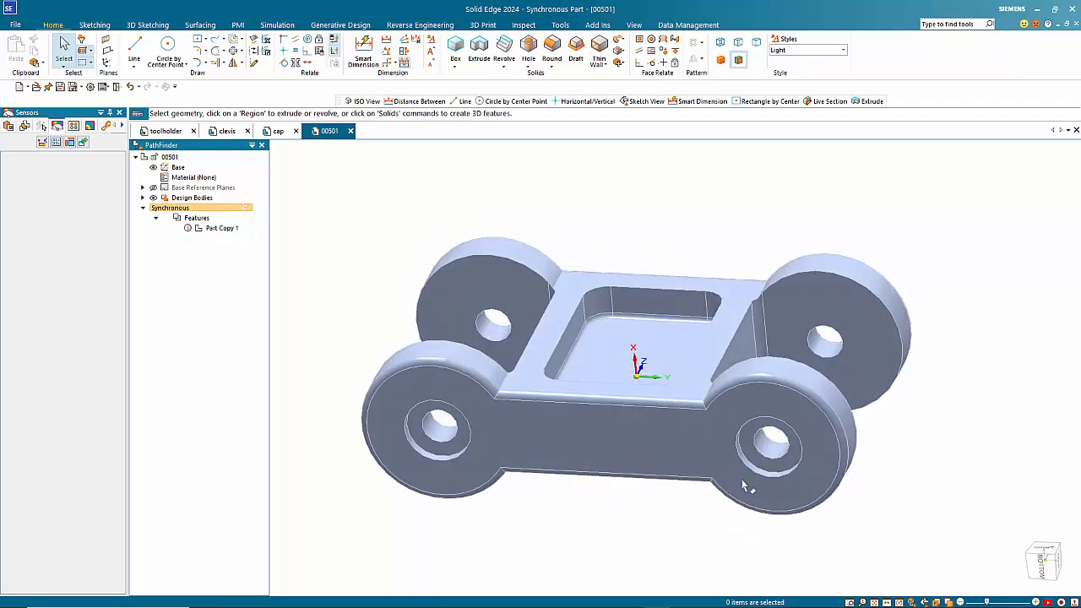
left_click(773, 449)
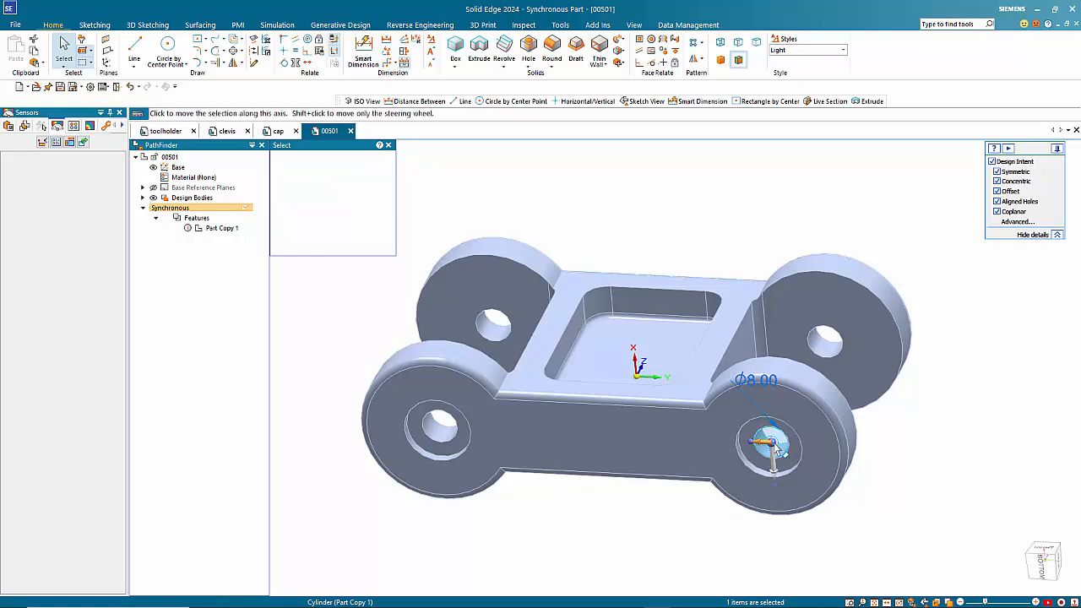
left_click(771, 442)
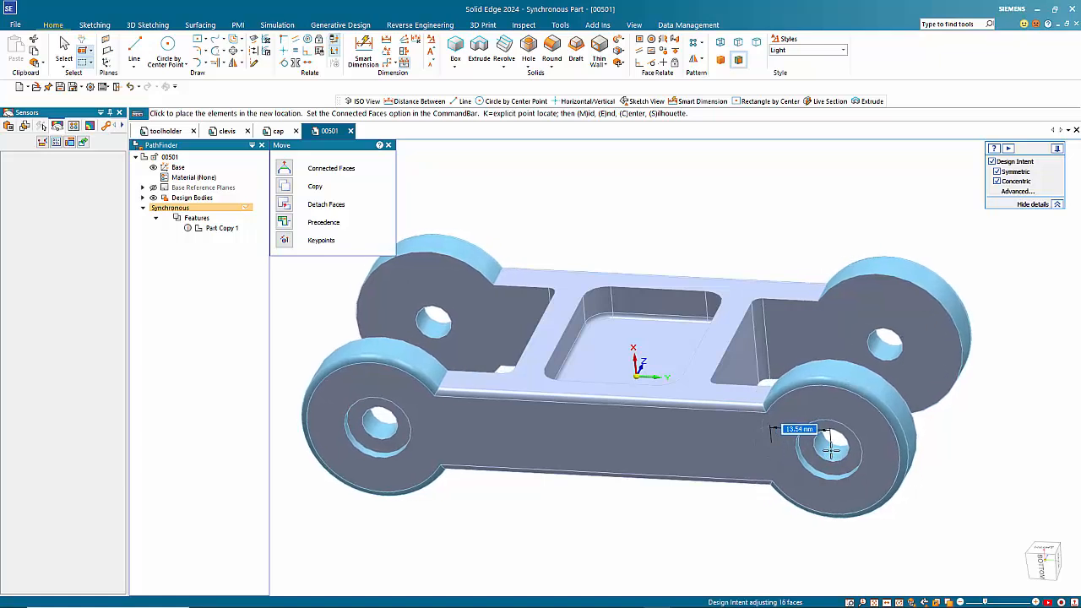
key("Escape")
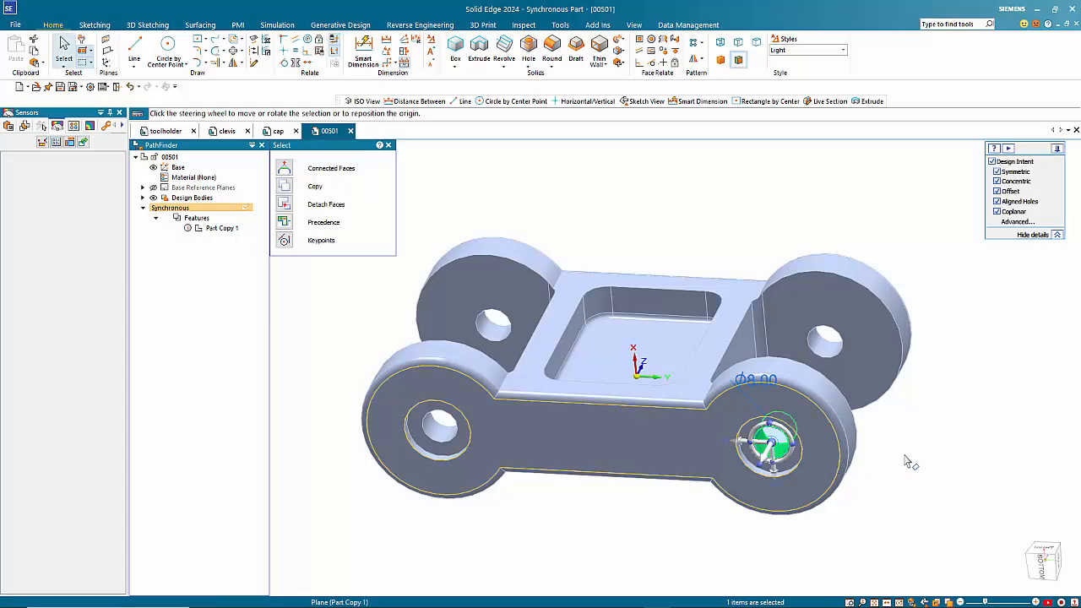
mouse_move(908, 462)
middle_mouse_down()
mouse_move(900, 447)
mouse_move(887, 451)
mouse_move(900, 467)
middle_mouse_up()
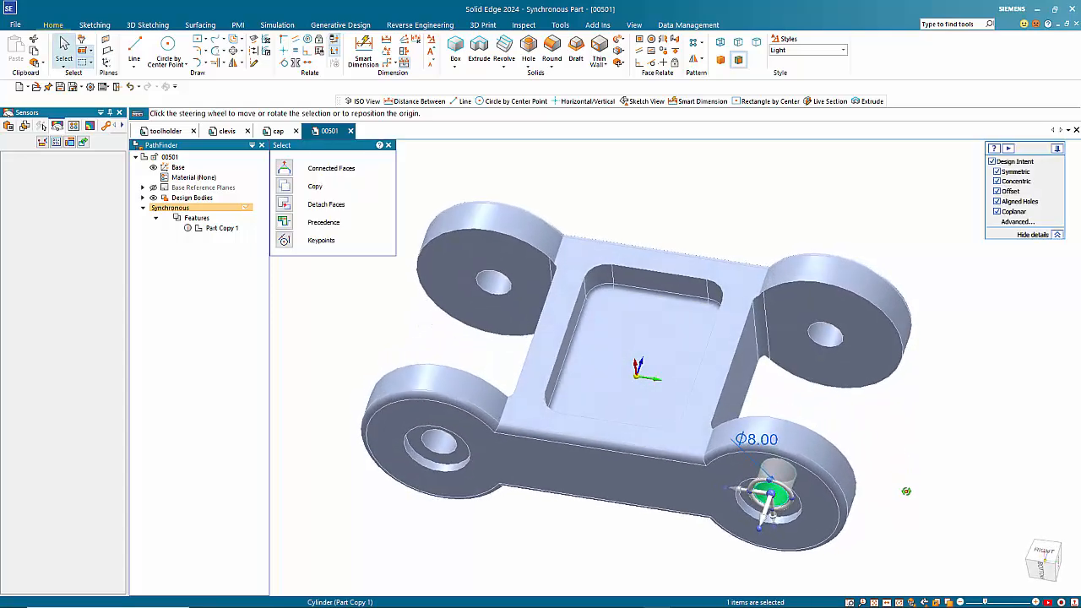
Try to move the lug's 8 mm hole and the adjoining body side face about 9.75 mm outward along Y with Symmetric design intent
left_click(744, 376, "ctrl")
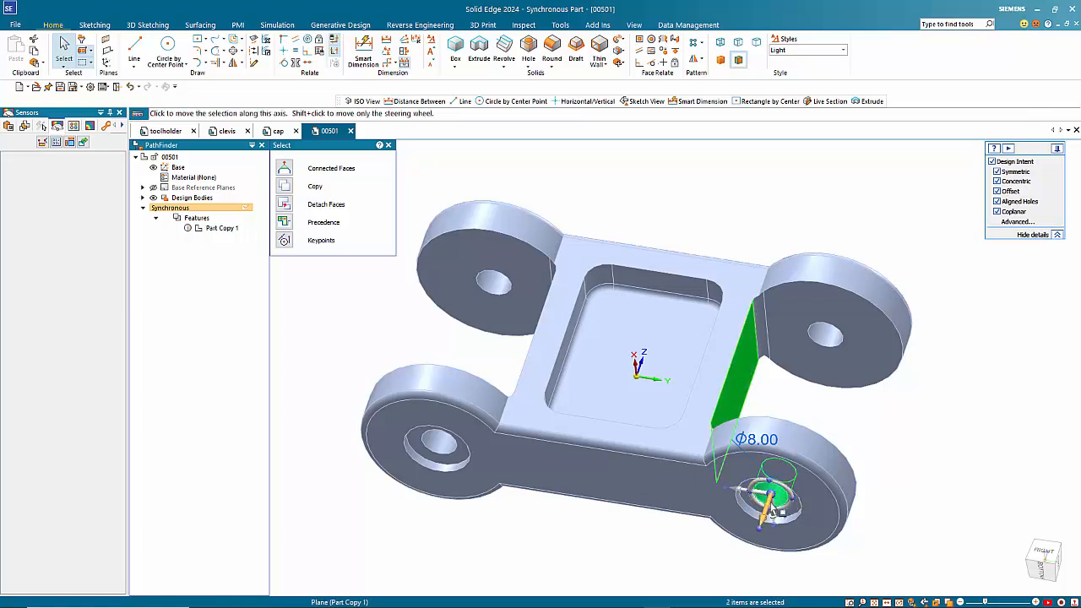
left_click(763, 498)
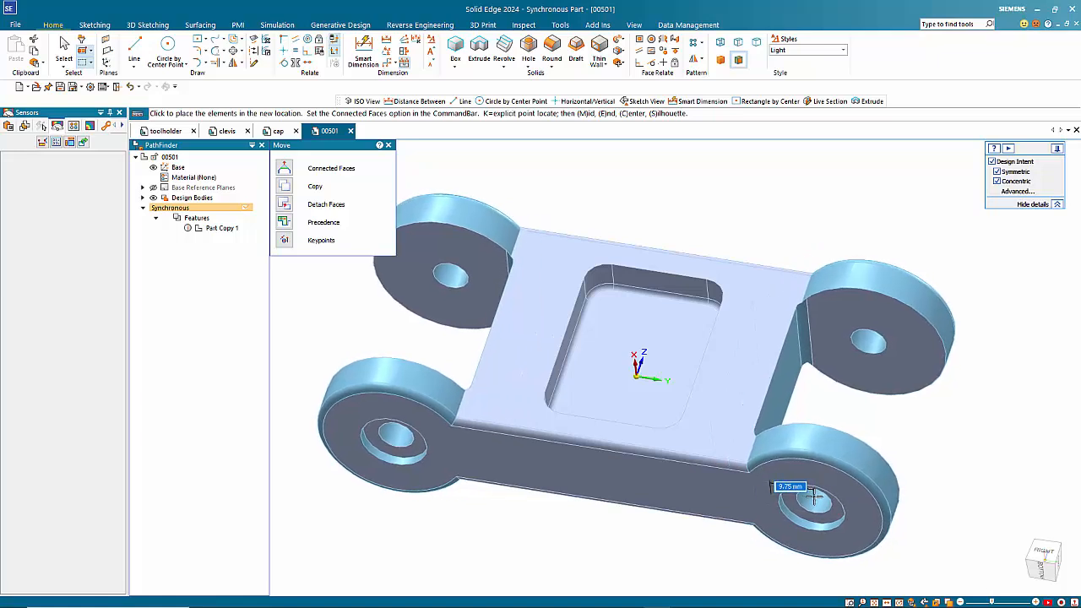
left_click(813, 497)
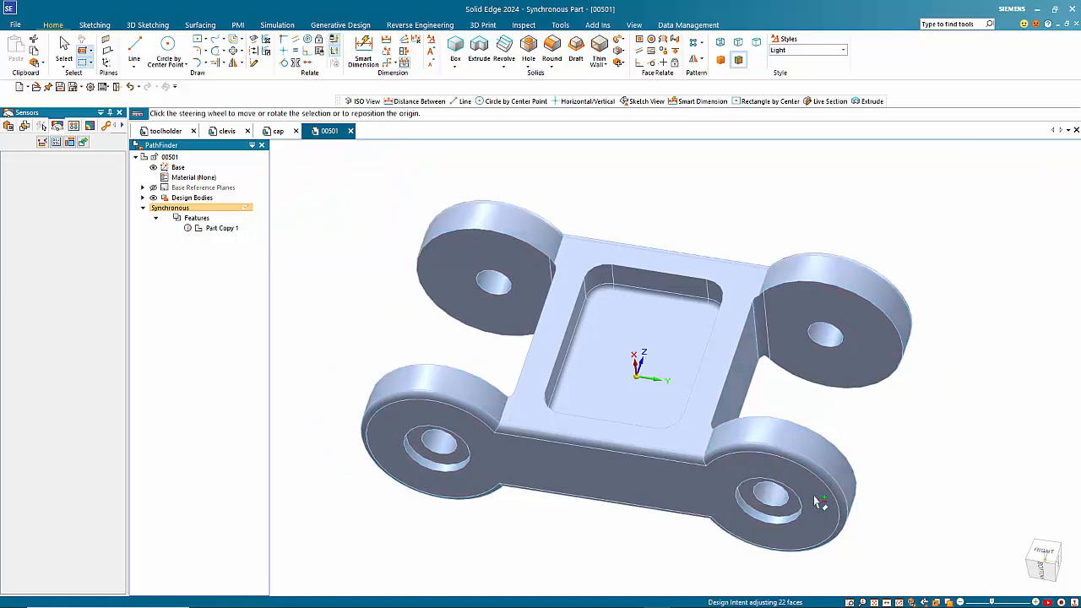
Try to move both lugs and the pocket's side faces at the positive Y end outward by about 17 mm with Symmetric design intent
middle_click_drag(815, 493, 832, 476)
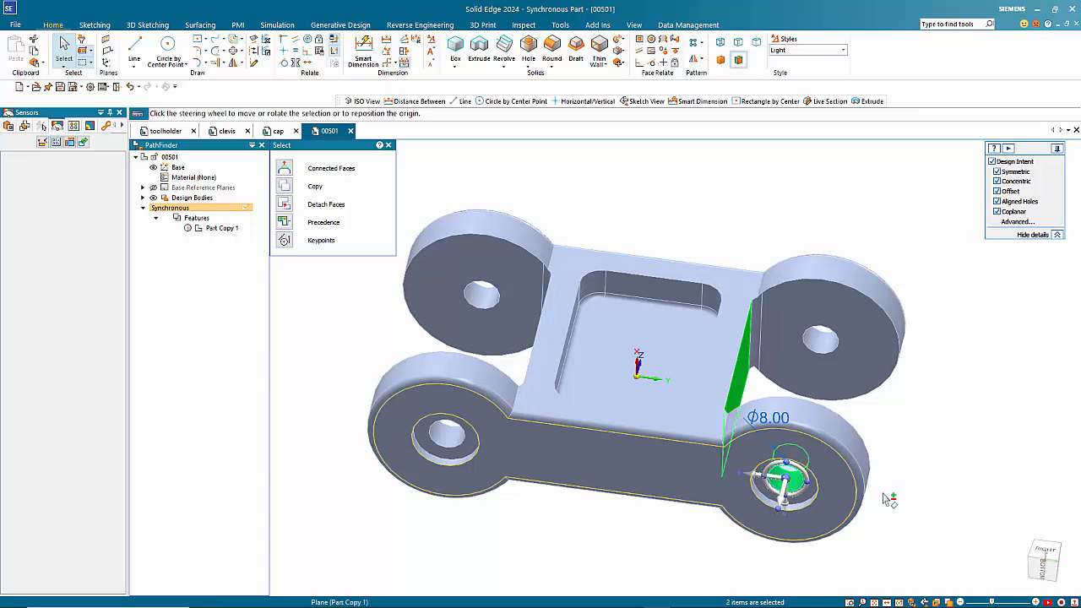
left_click(1051, 549)
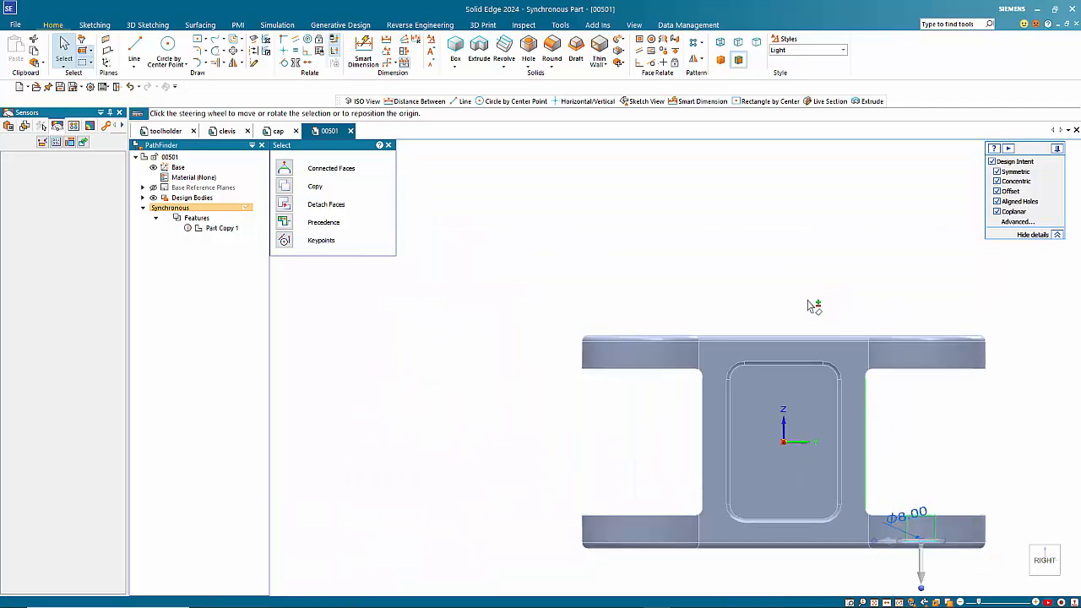
left_click_drag(808, 306, 1018, 582)
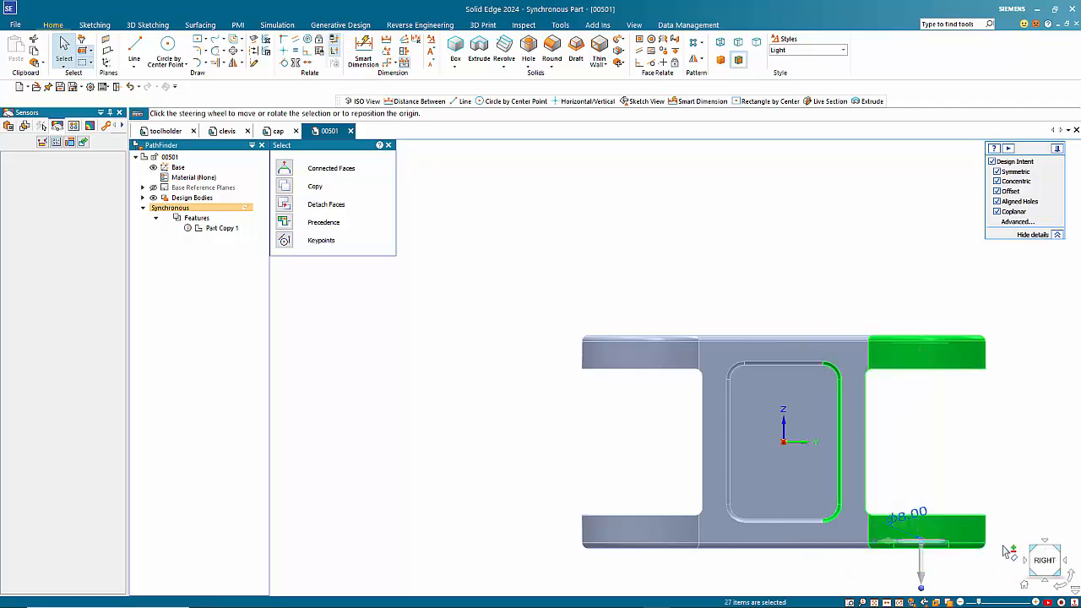
middle_click_drag(1005, 552, 944, 461)
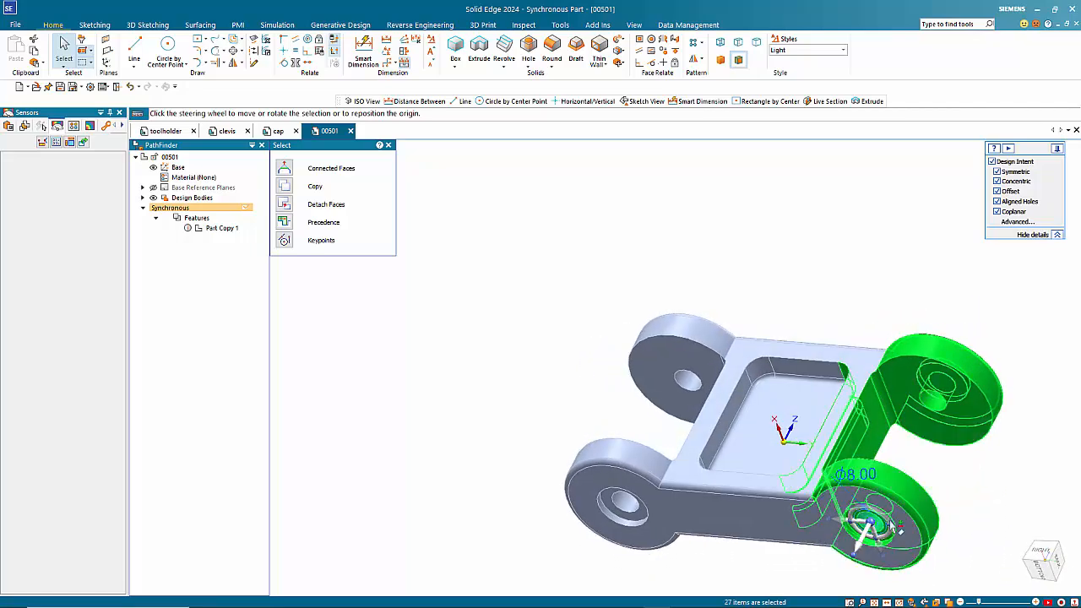
left_click(865, 525)
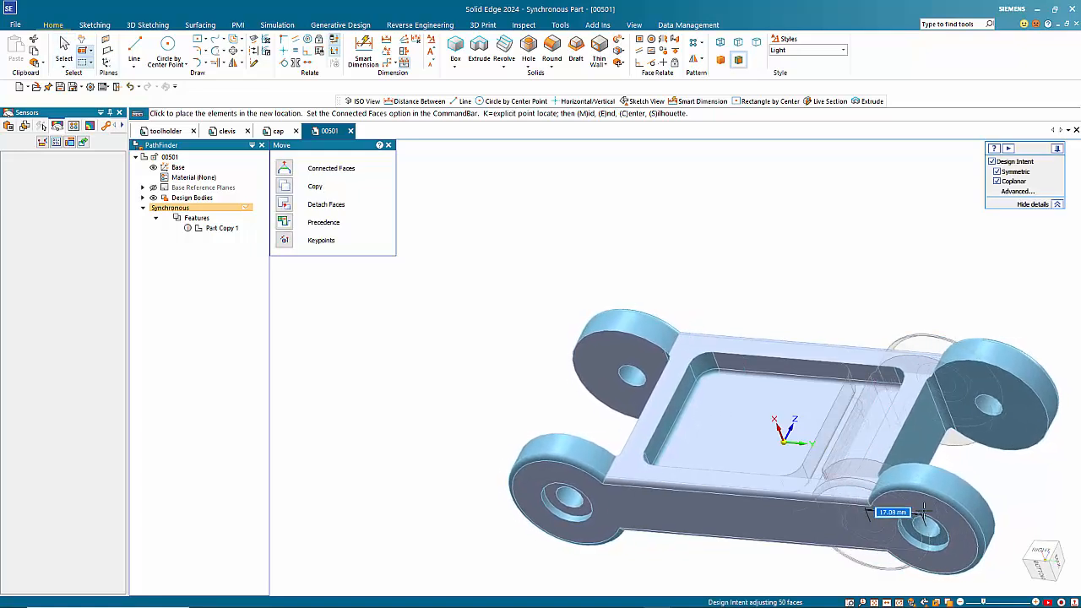
left_click(921, 511)
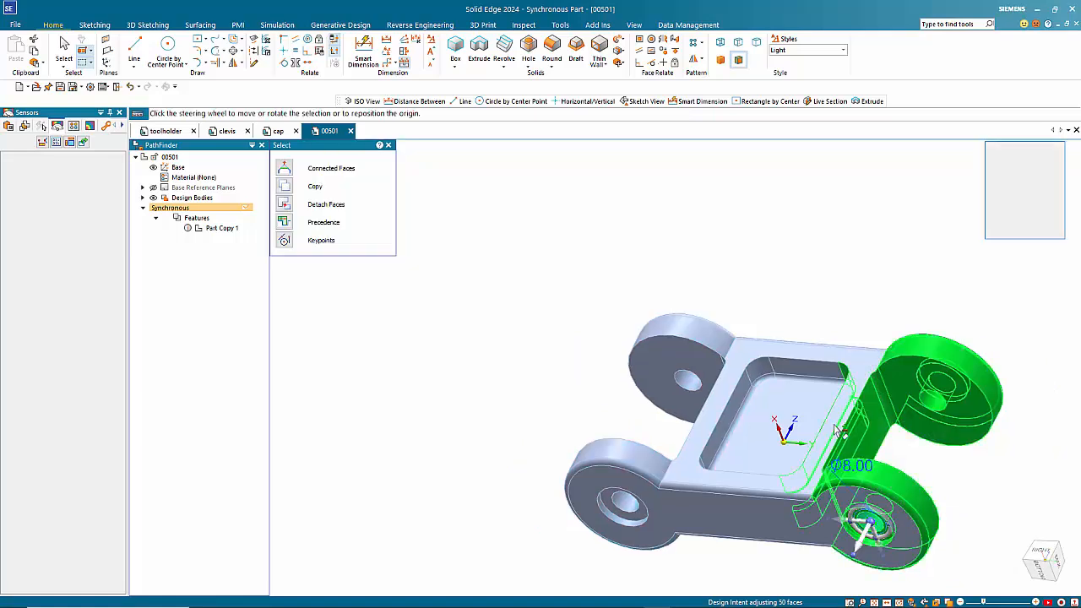
scroll(686, 403, "down", 2)
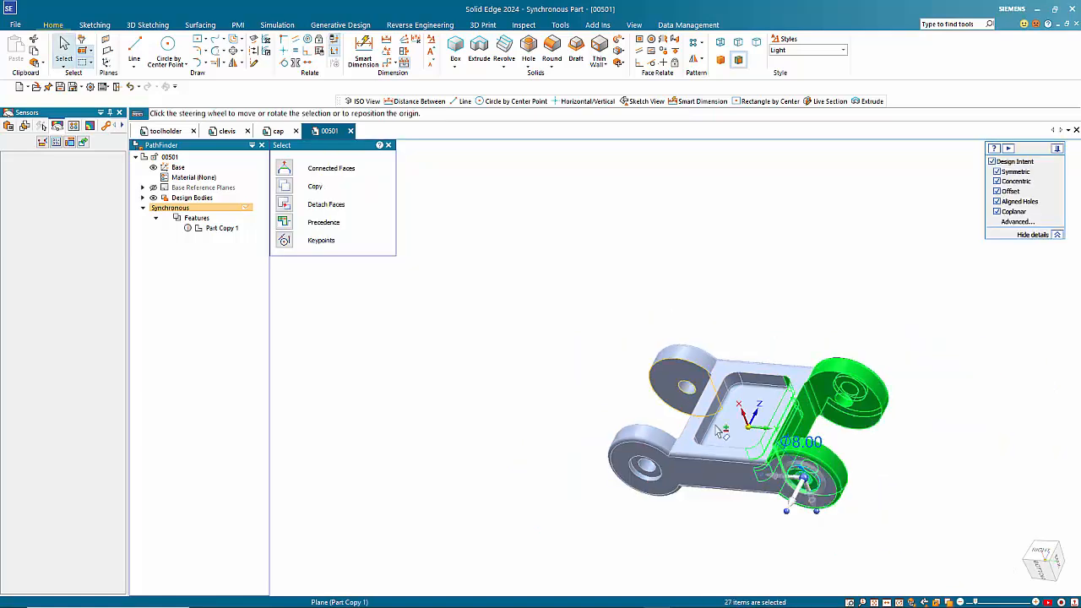
key("Escape")
Add a Smart Dimension between the centres of the two front lug holes and set its edit direction to both sides
middle_click_drag(772, 494, 765, 438)
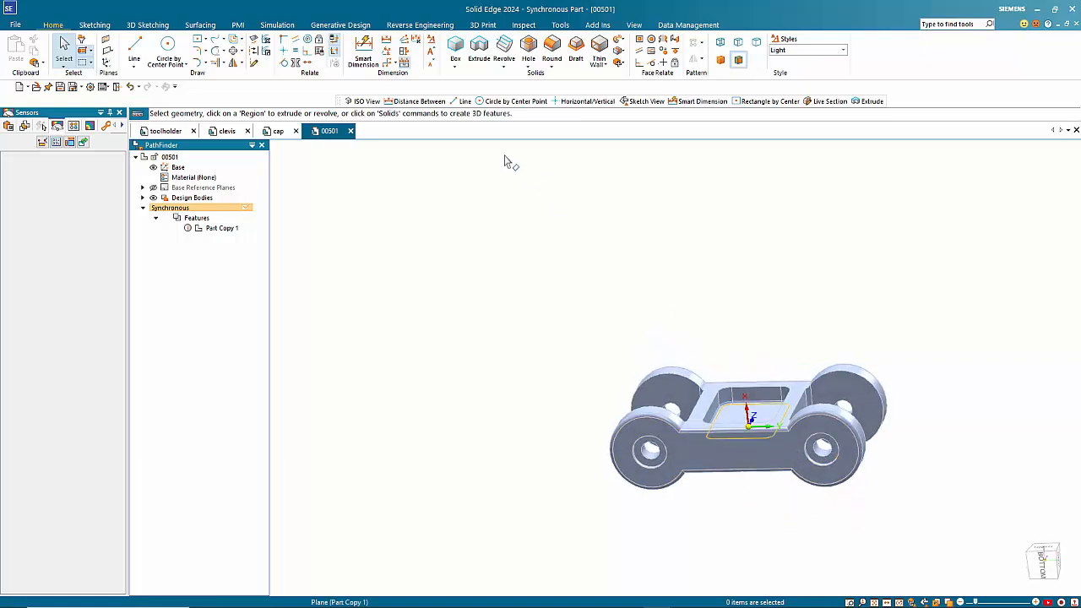
left_click(363, 52)
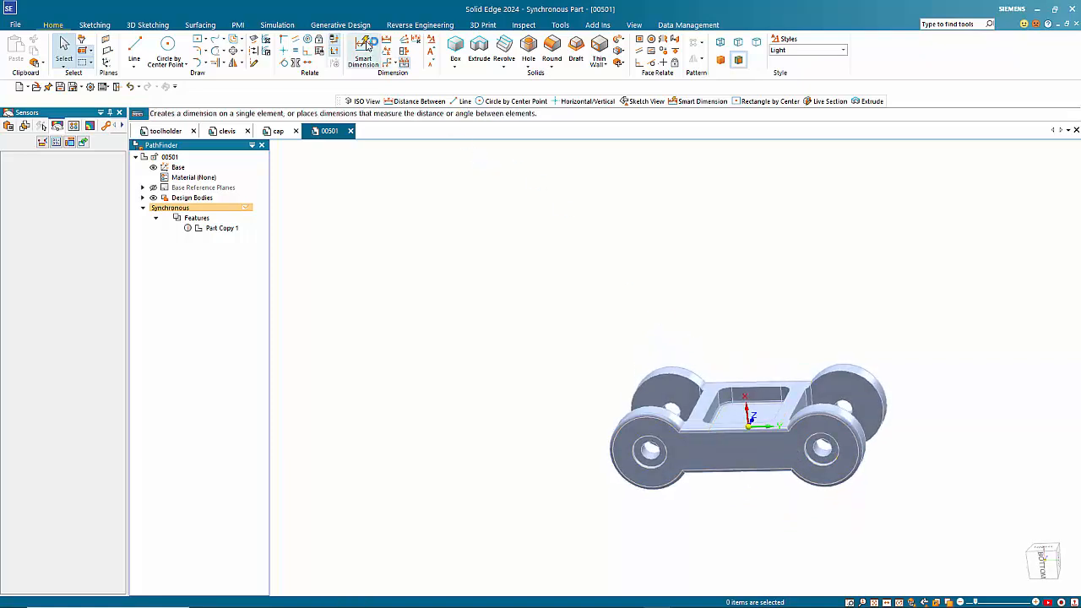
left_click(643, 455)
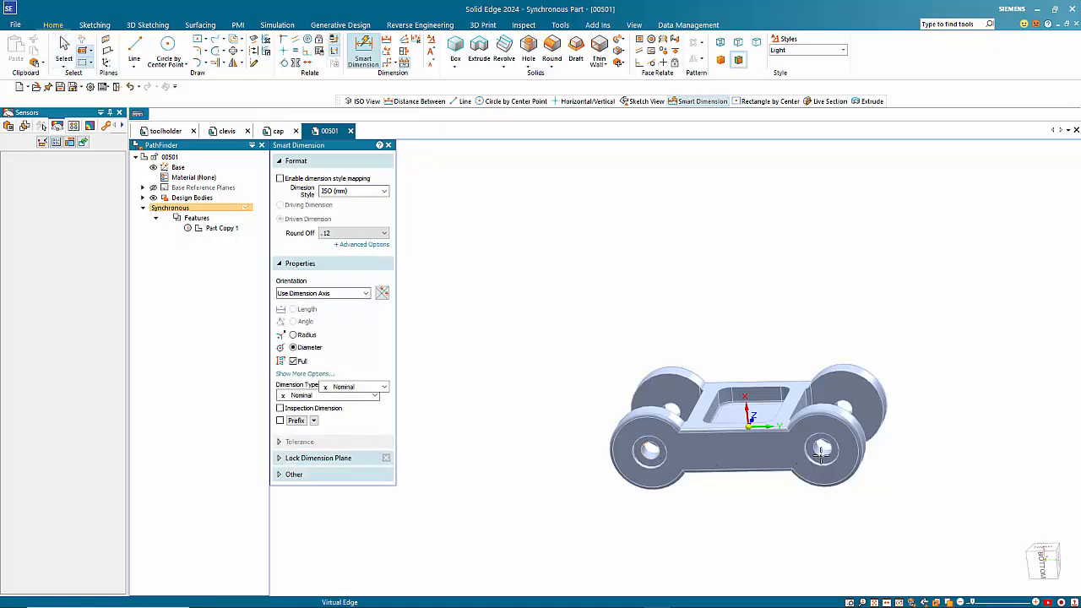
left_click(821, 452)
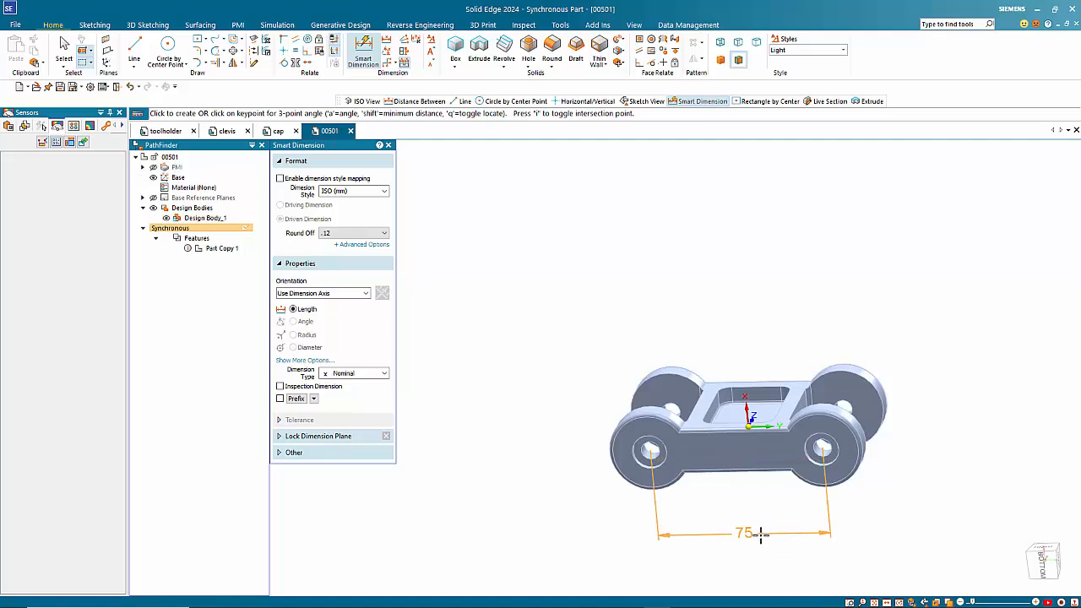
left_click(763, 537)
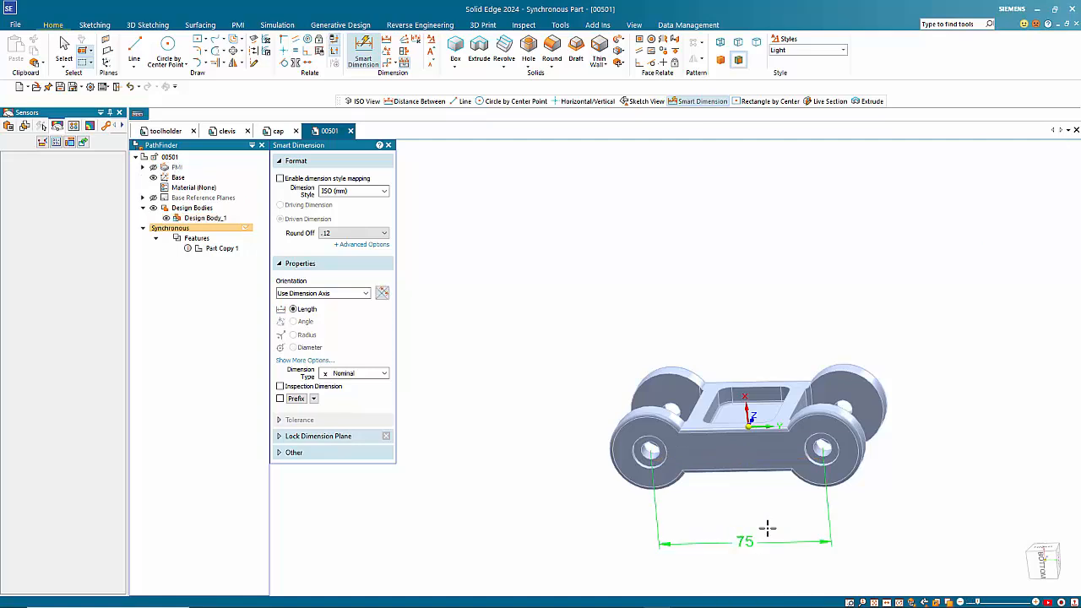
left_click(767, 529)
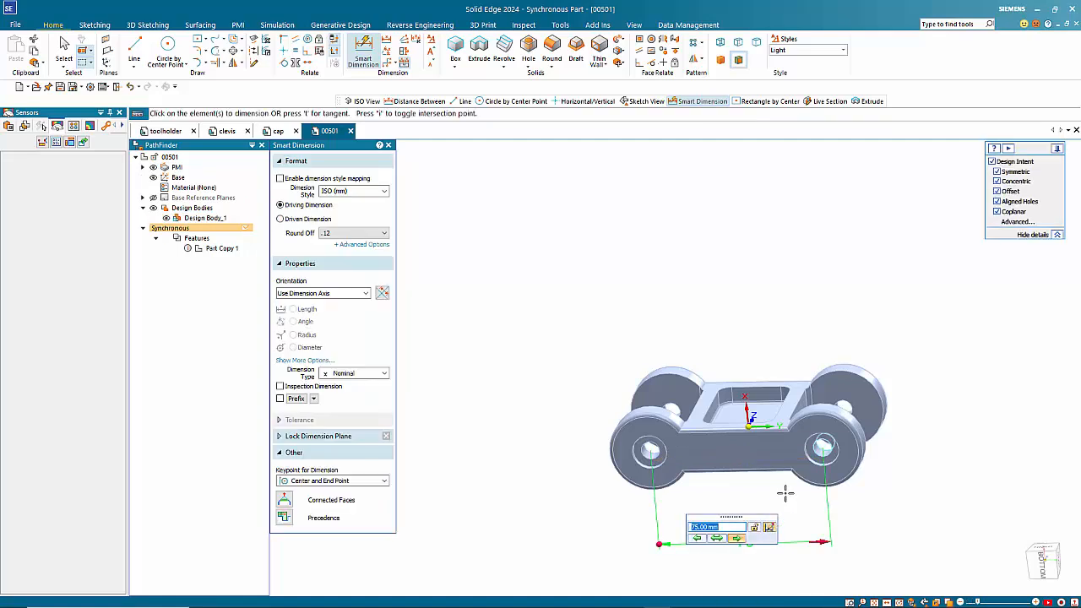
left_click(717, 538)
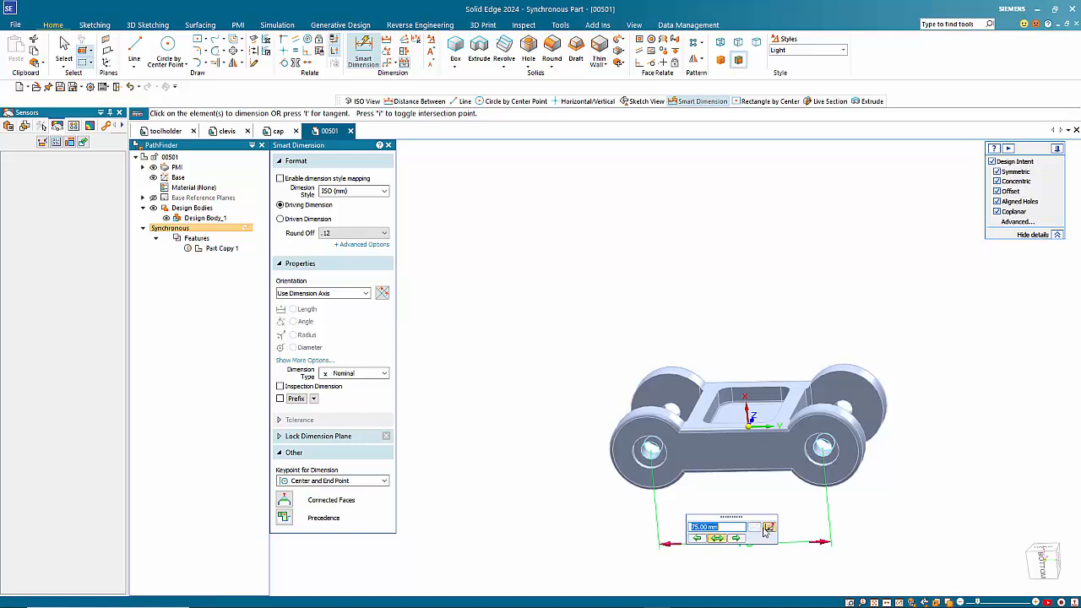
Try widening the front hole spacing to 90 mm in increments, and return the dimension to 75 mm
scroll(735, 531, "up", 5)
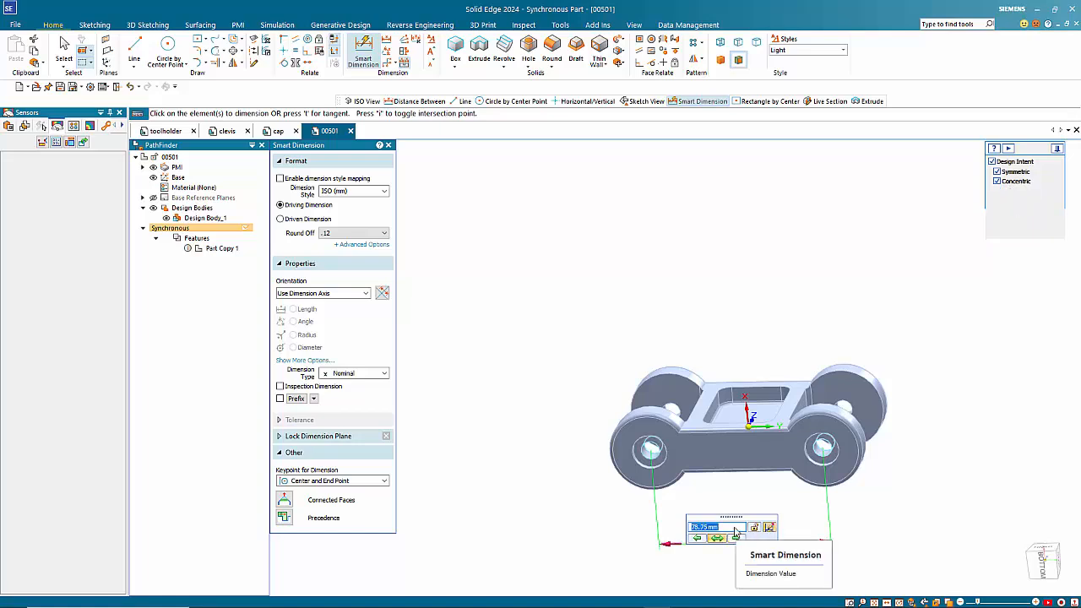
scroll(734, 532, "up", 3)
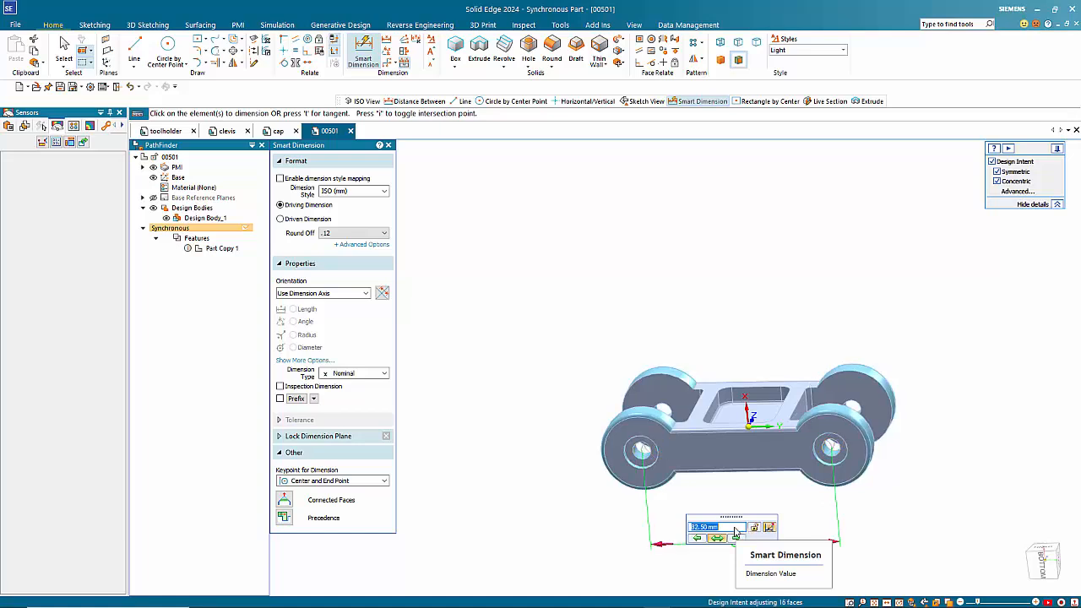
scroll(734, 531, "up", 2)
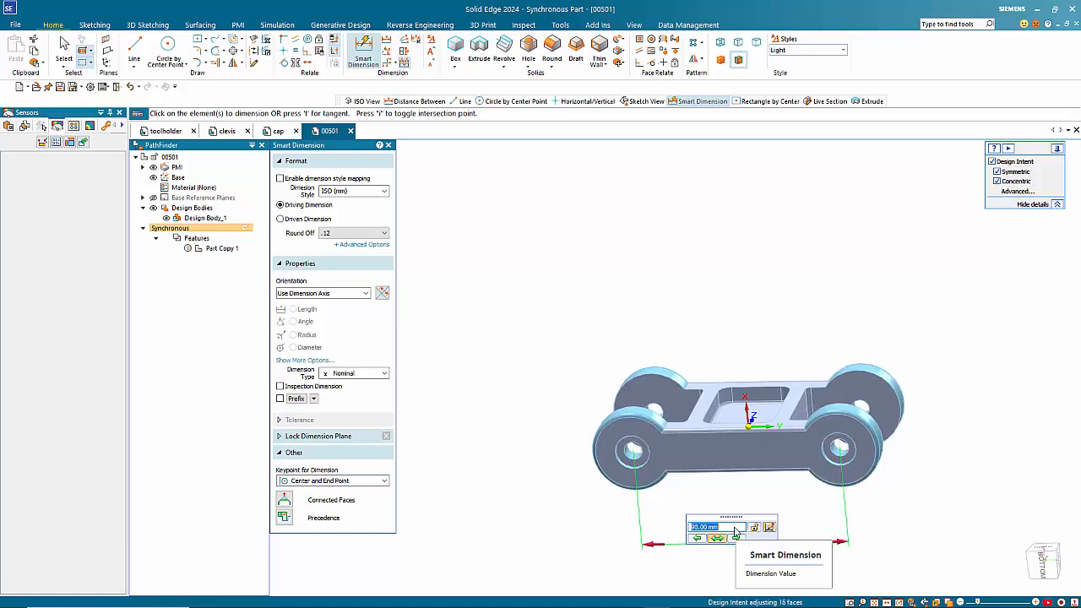
scroll(735, 531, "down", 1)
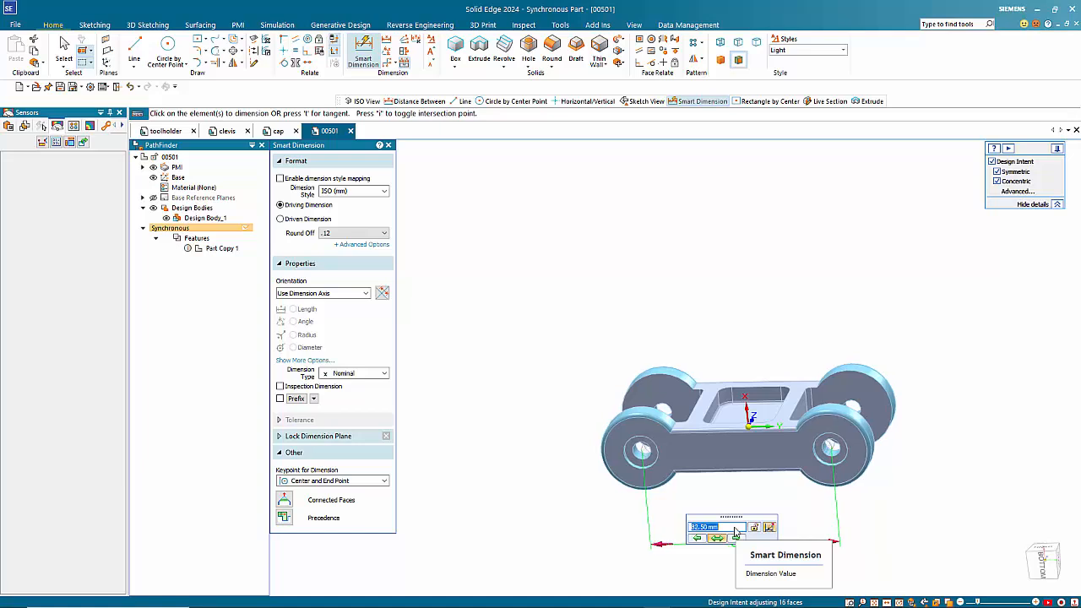
scroll(735, 531, "down", 1)
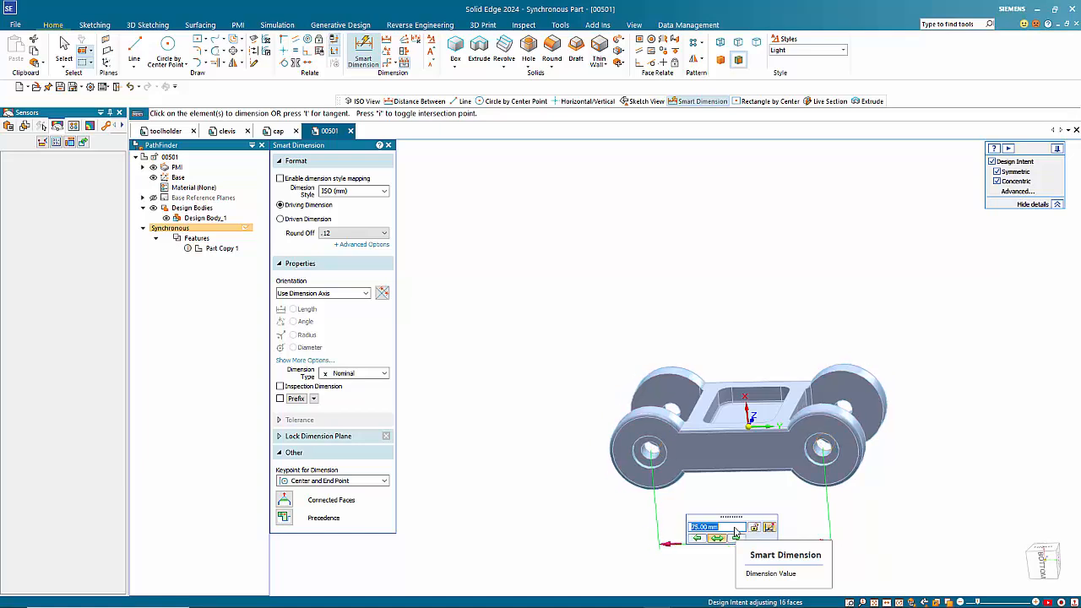
key("Return")
key("Escape")
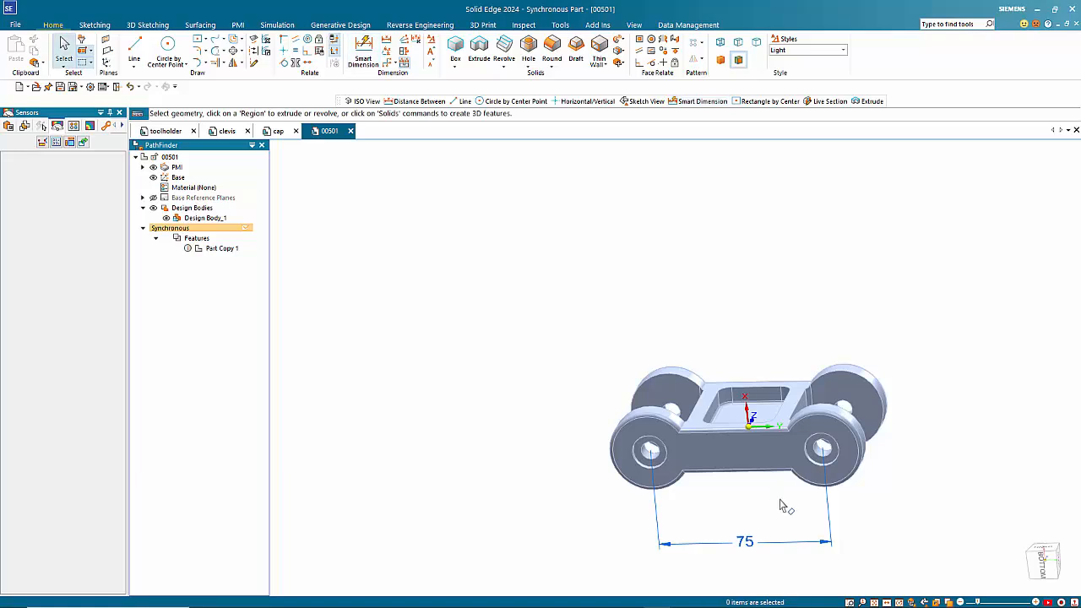
Set the front hole spacing to 90 mm with the positive Y end's lug and pocket faces selected, so the pocket widens symmetrically
middle_click_drag(789, 510, 801, 518)
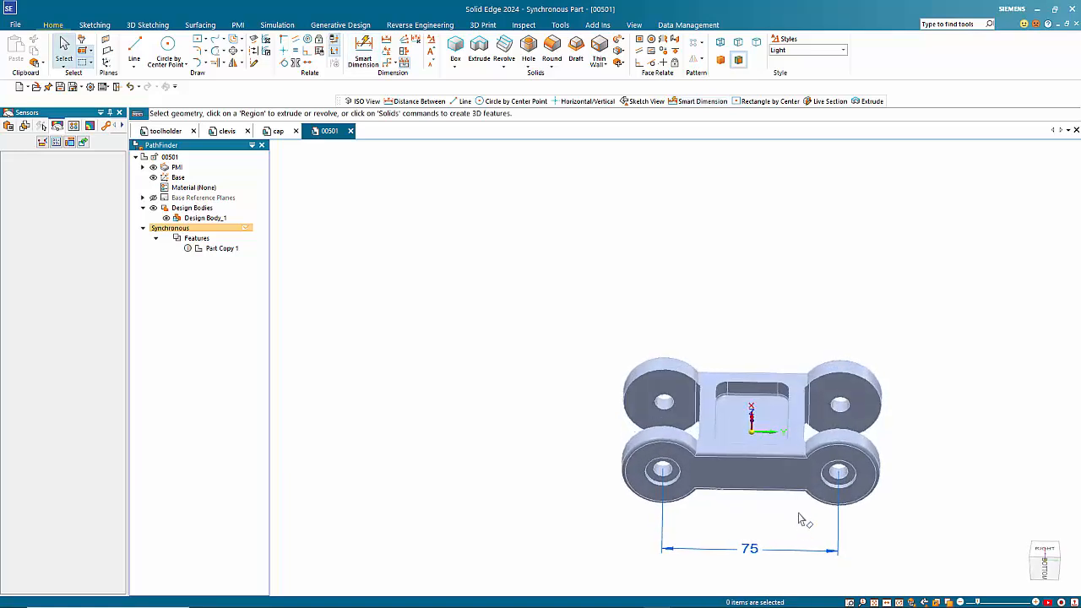
left_click_drag(781, 373, 912, 521)
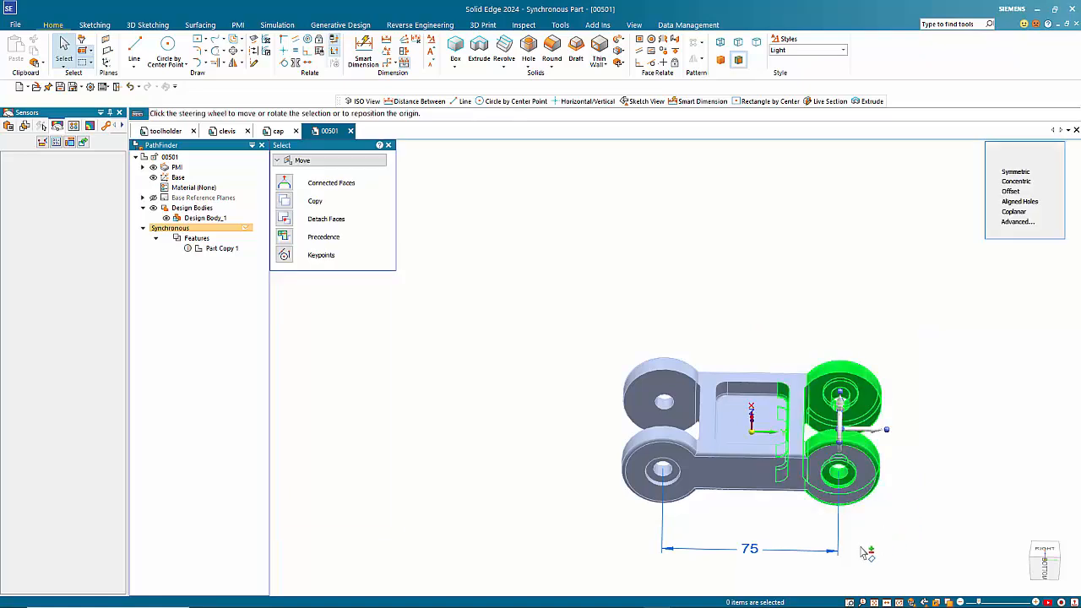
key("Escape")
left_click(751, 550)
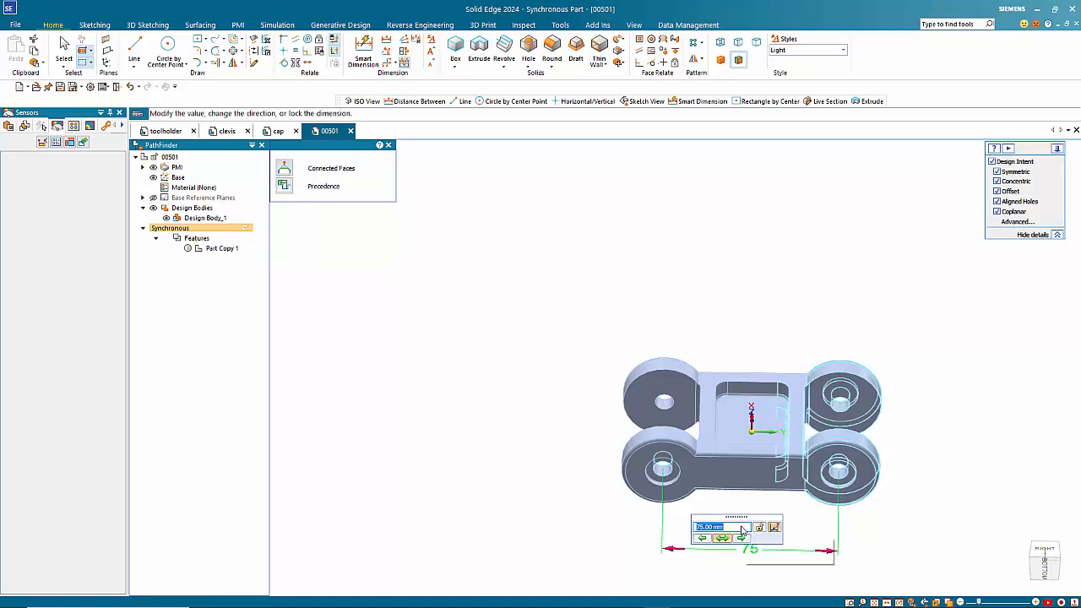
scroll(741, 529, "up", 1)
scroll(741, 528, "up", 2)
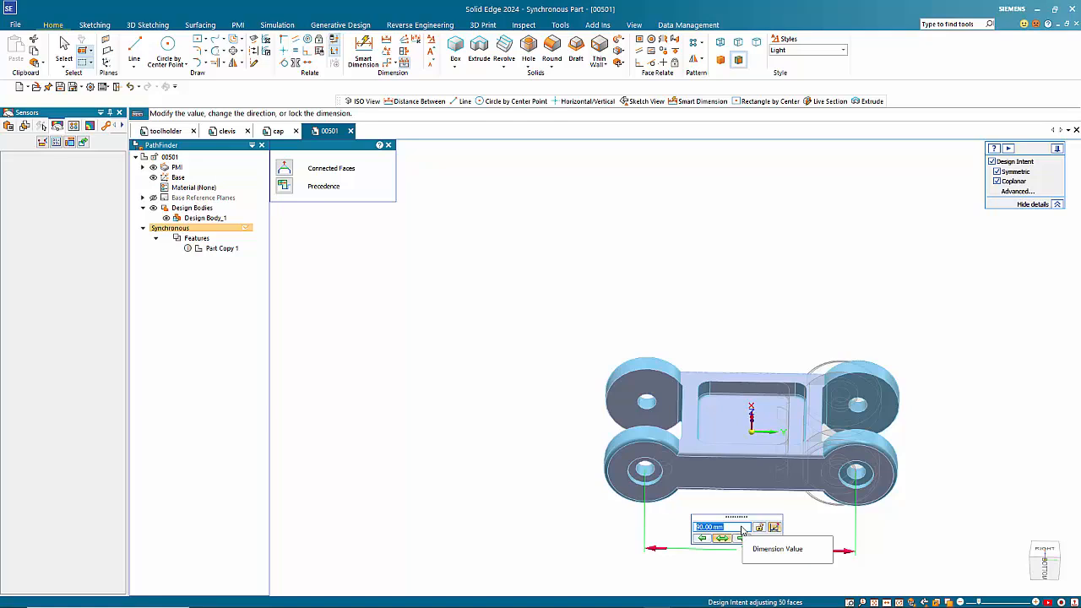
key("Return")
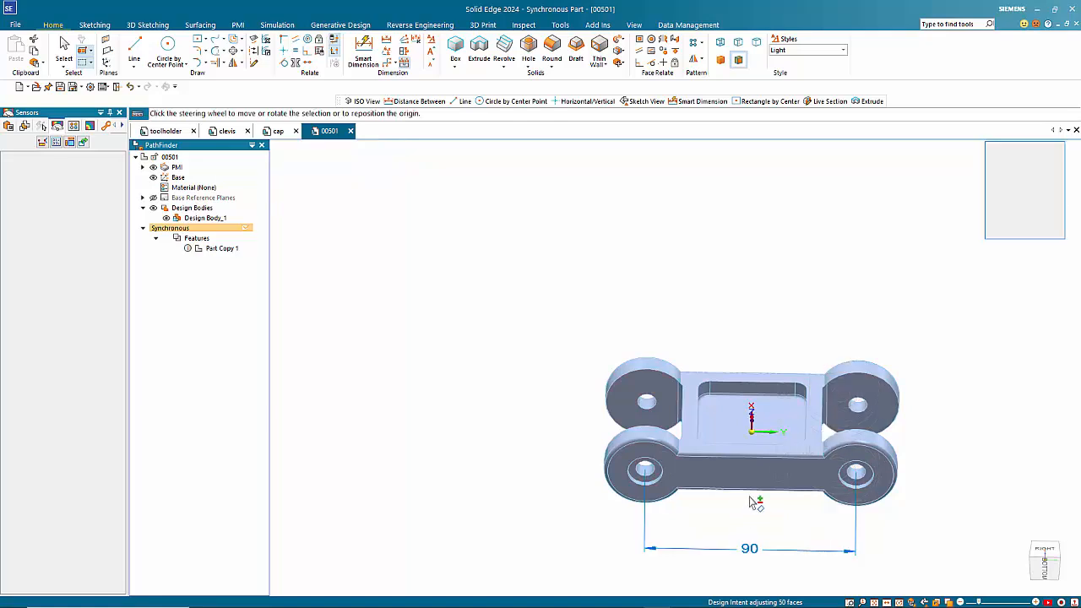
key("Escape")
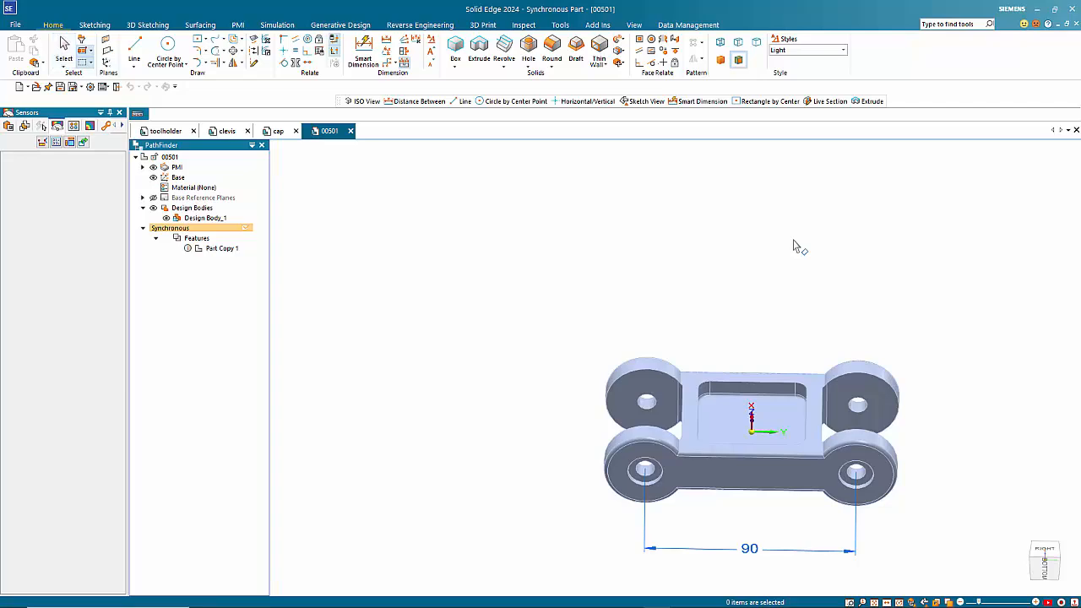
Open ANSITrunnion_Plate.stp from the 3DSyncPart STEP folder using the iso metric part.par template
key("ctrl+o")
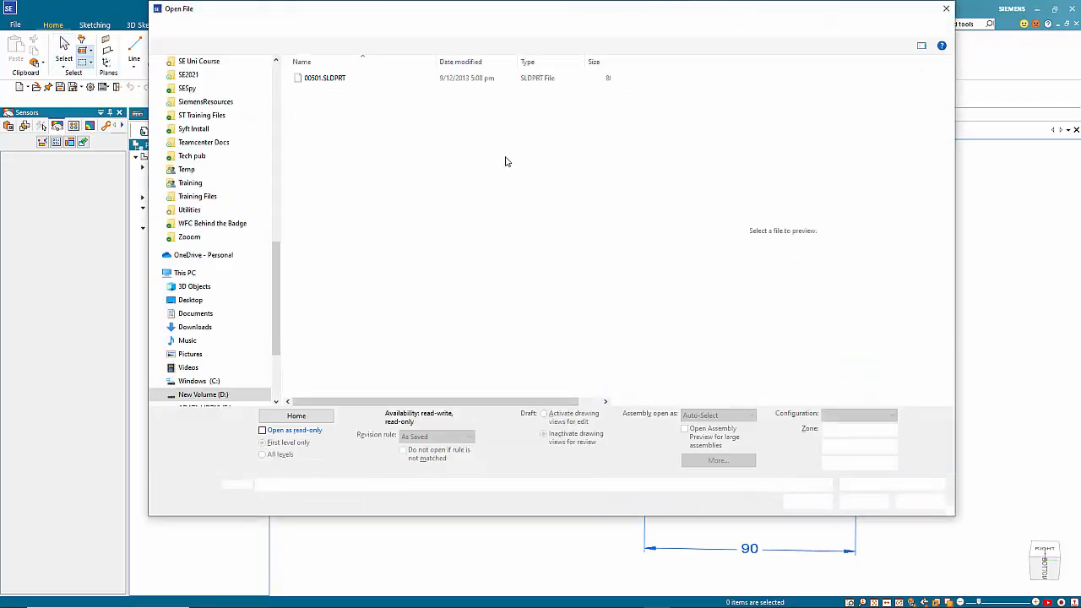
left_click(447, 27)
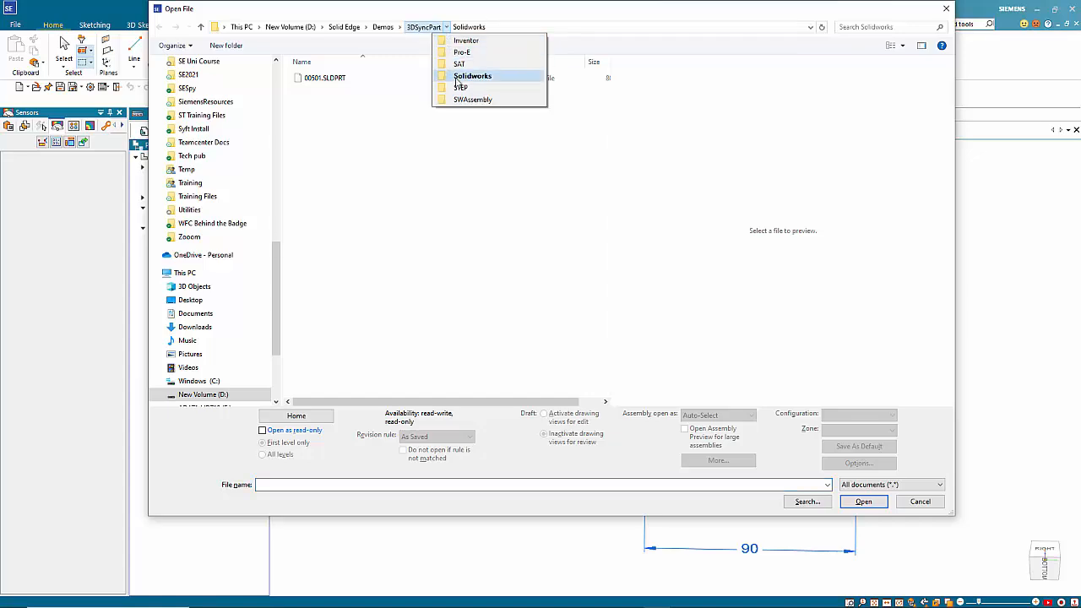
left_click(465, 93)
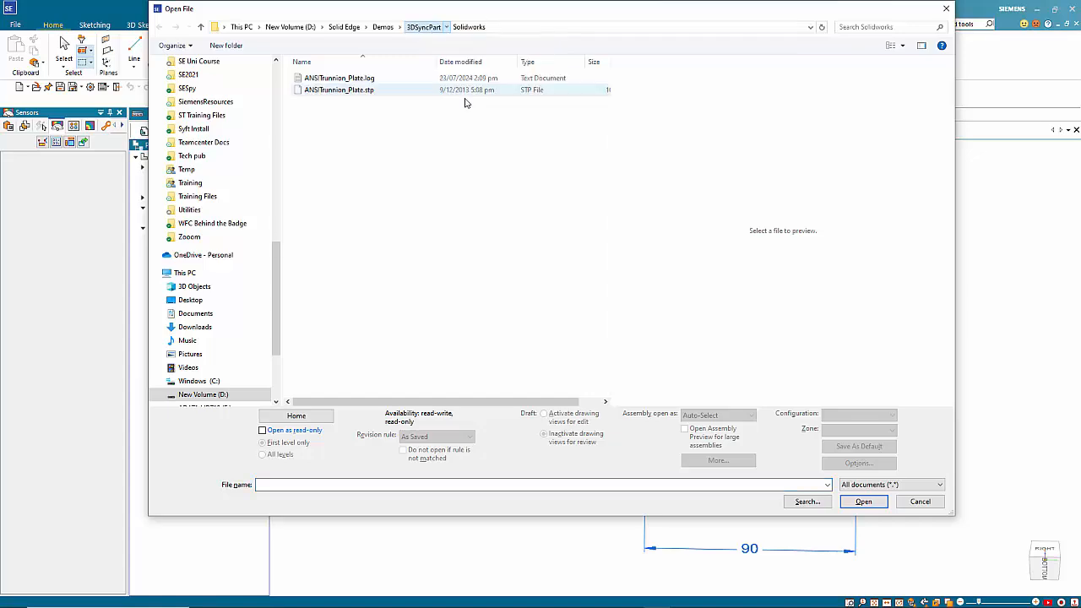
double_click(344, 90)
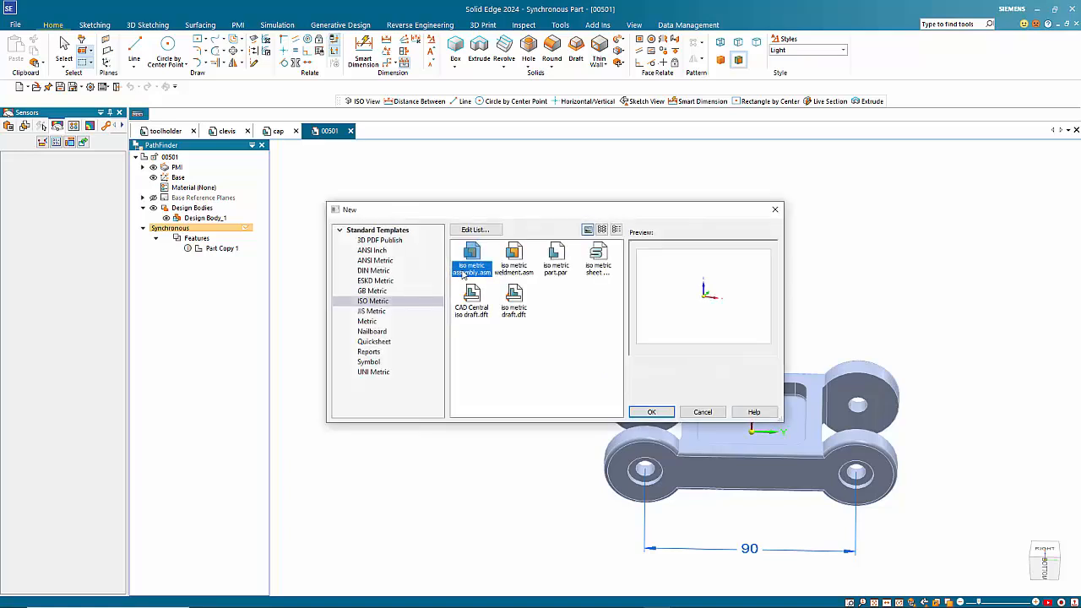
double_click(556, 268)
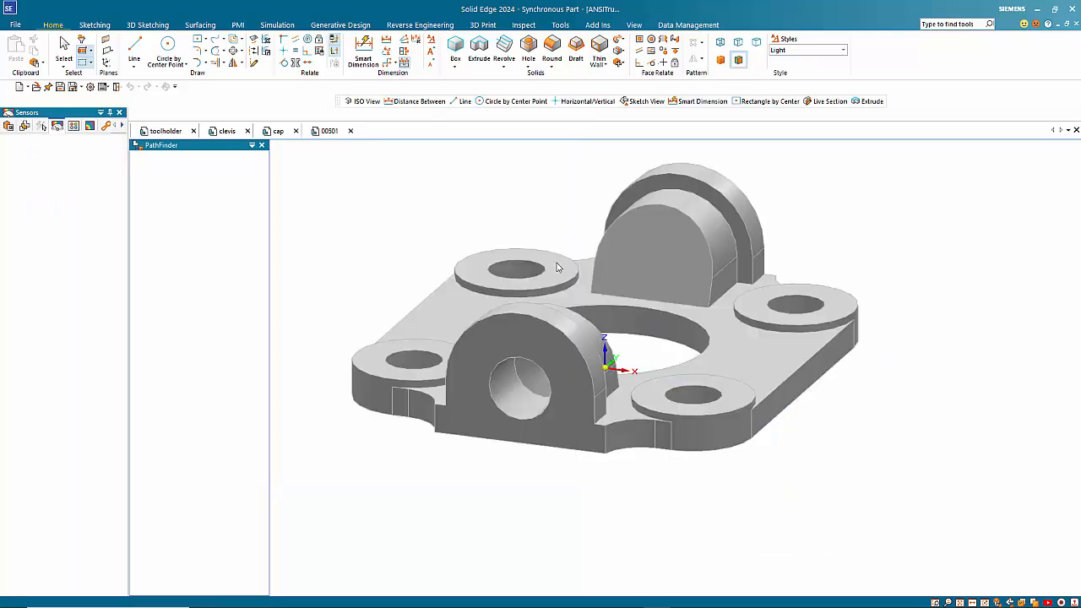
middle_click_drag(752, 414, 526, 395)
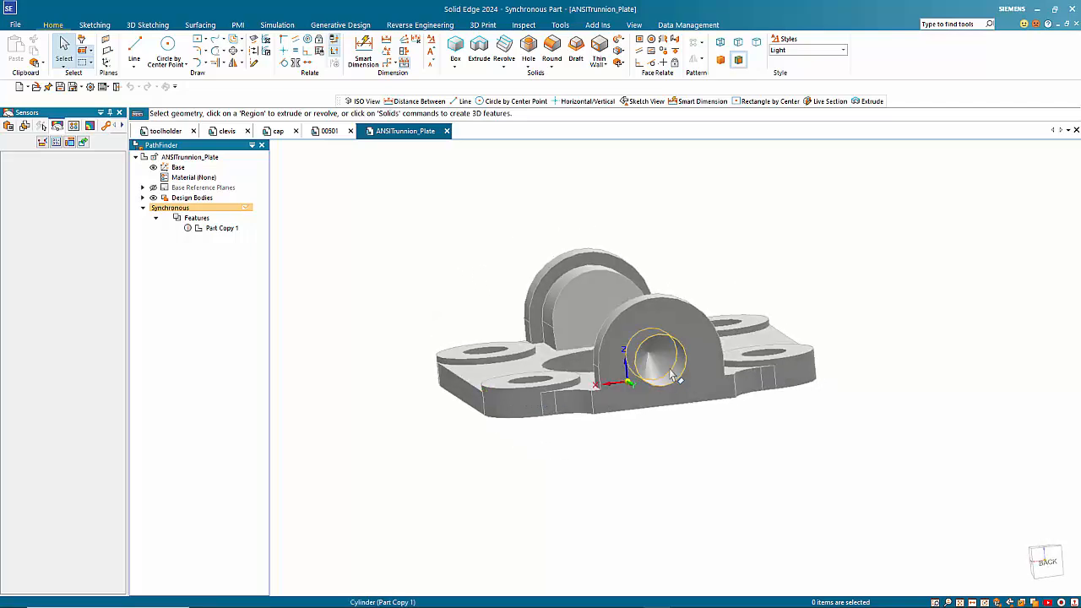
Run Hole Recognition on the trunnion plate to list its hole features
scroll(665, 366, "up", 2)
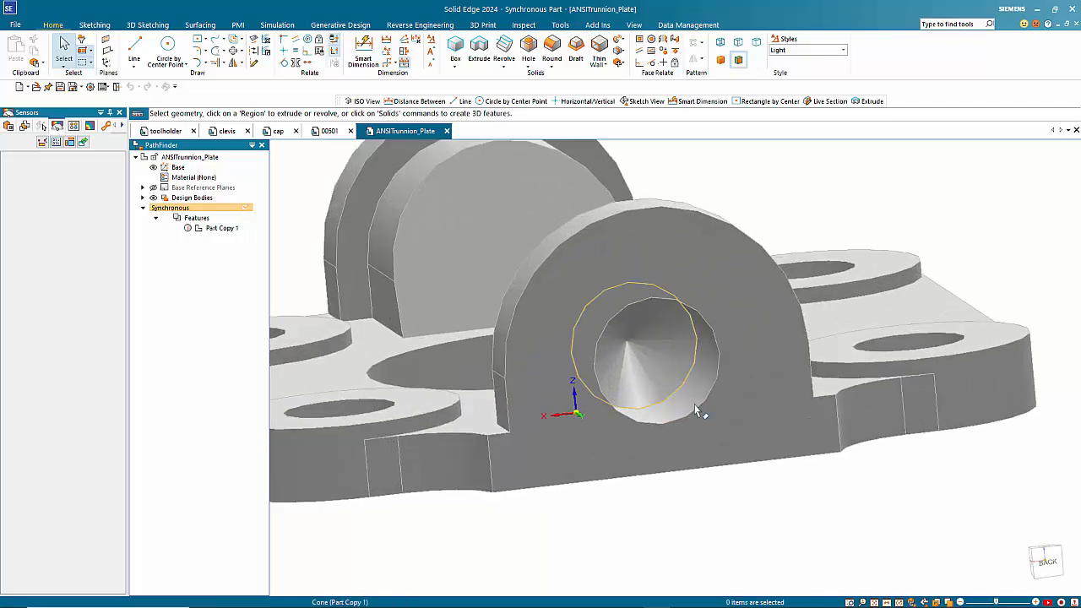
scroll(689, 407, "down", 2)
middle_click_drag(679, 409, 747, 392)
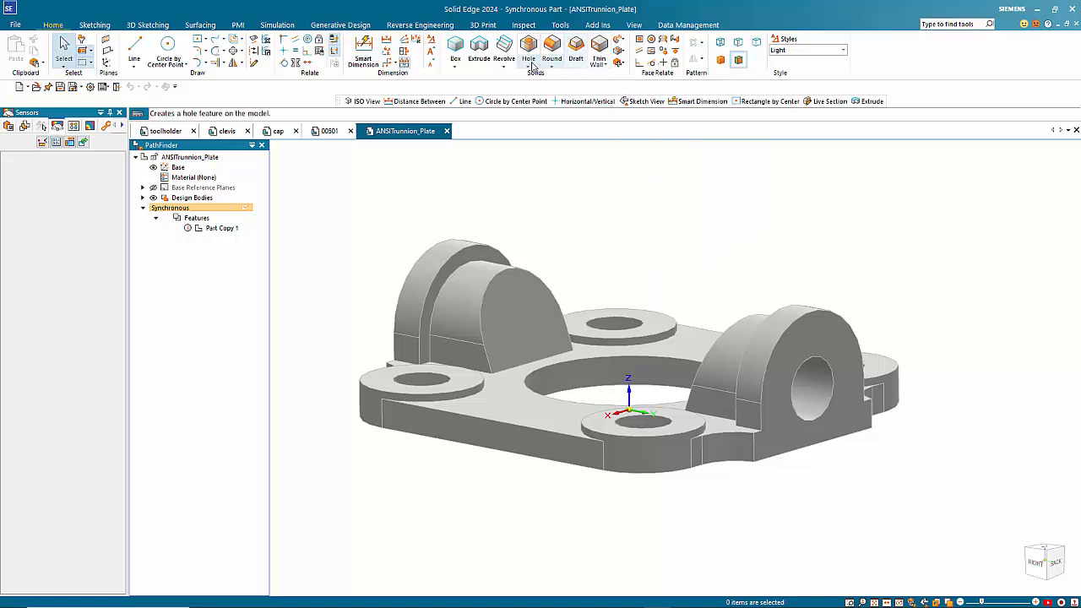
left_click(529, 65)
left_click(553, 114)
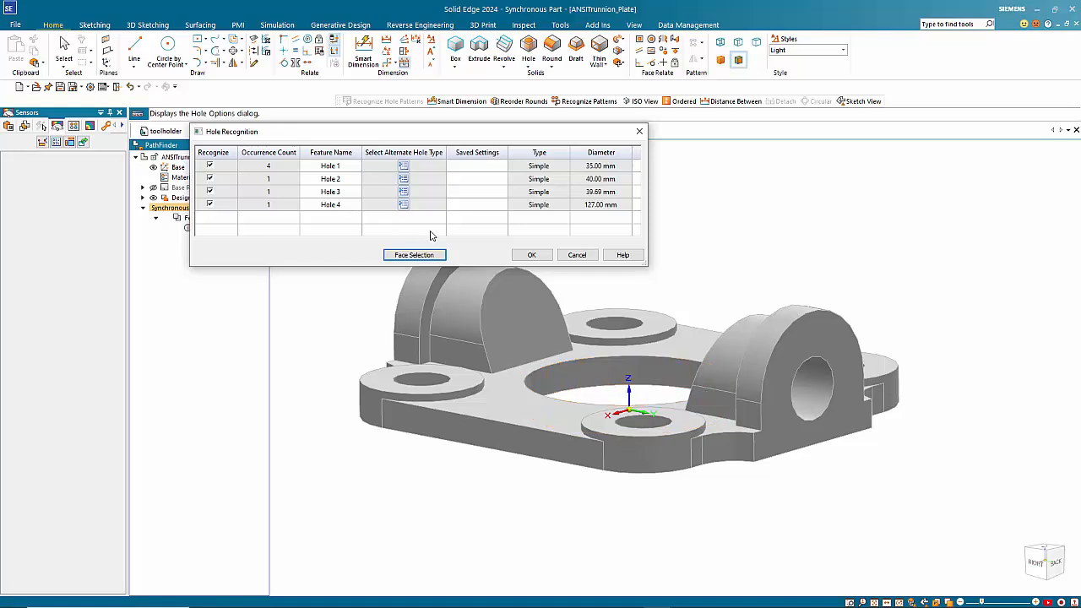
Set the 39.69 mm trunnion hole to 40 mm diameter without a V bottom angle, and accept all recognized holes
left_click(600, 197)
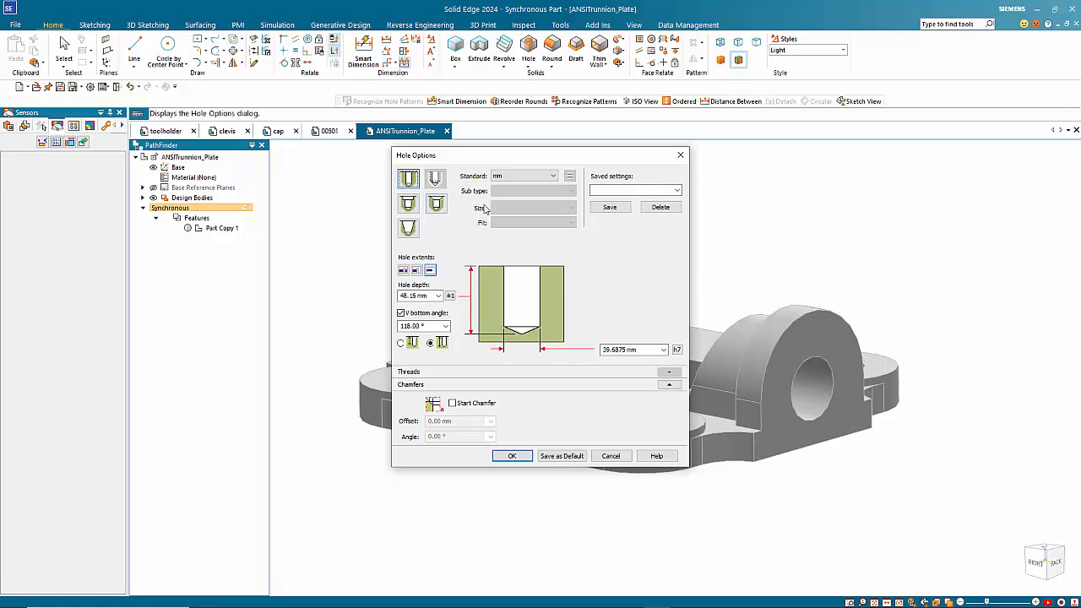
left_click(423, 316)
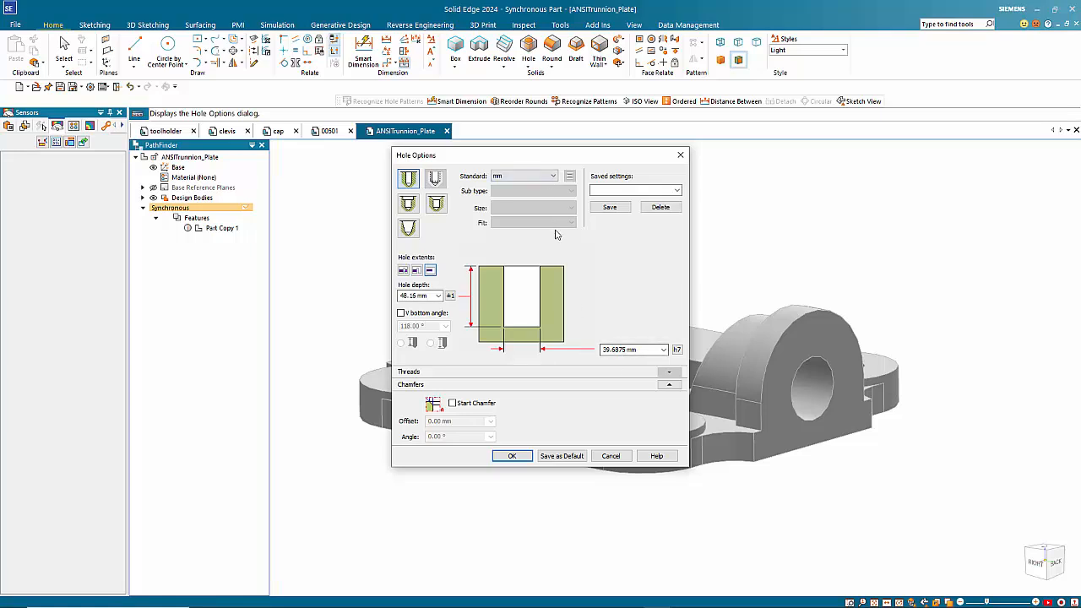
triple_click(626, 351)
type("40")
left_click(514, 456)
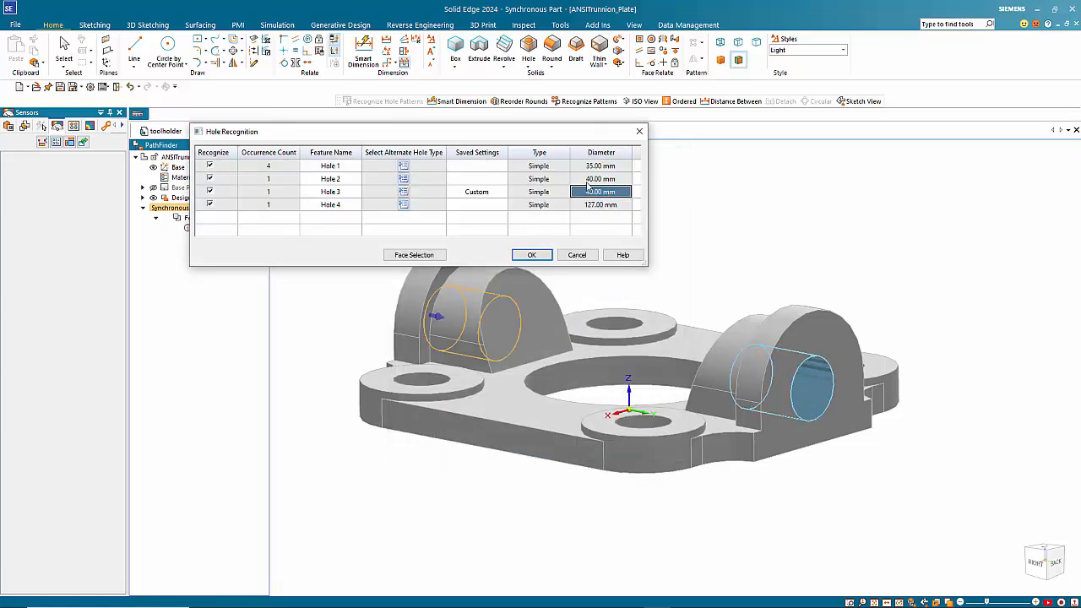
left_click(520, 253)
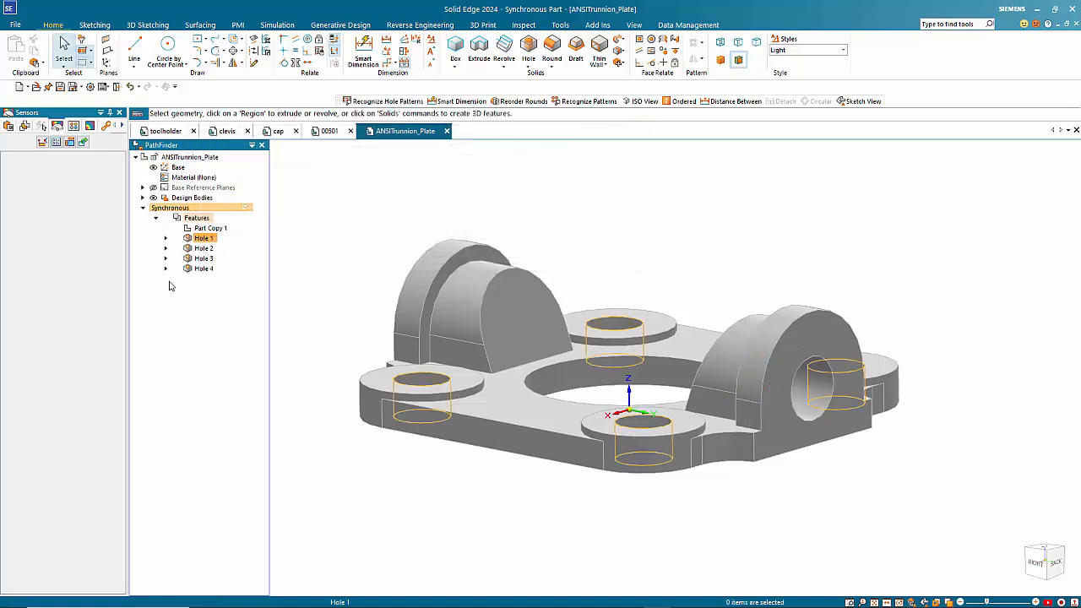
Change the extent of Hole 5 in the negative Y lug to Through Next, keeping its 40 mm diameter
left_click(166, 259)
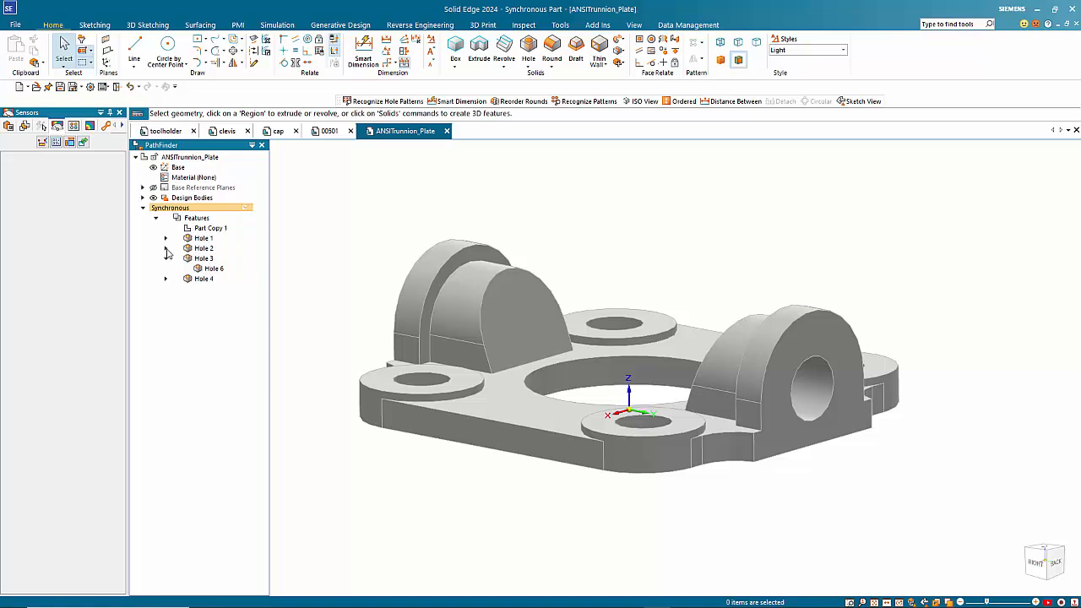
left_click(166, 248)
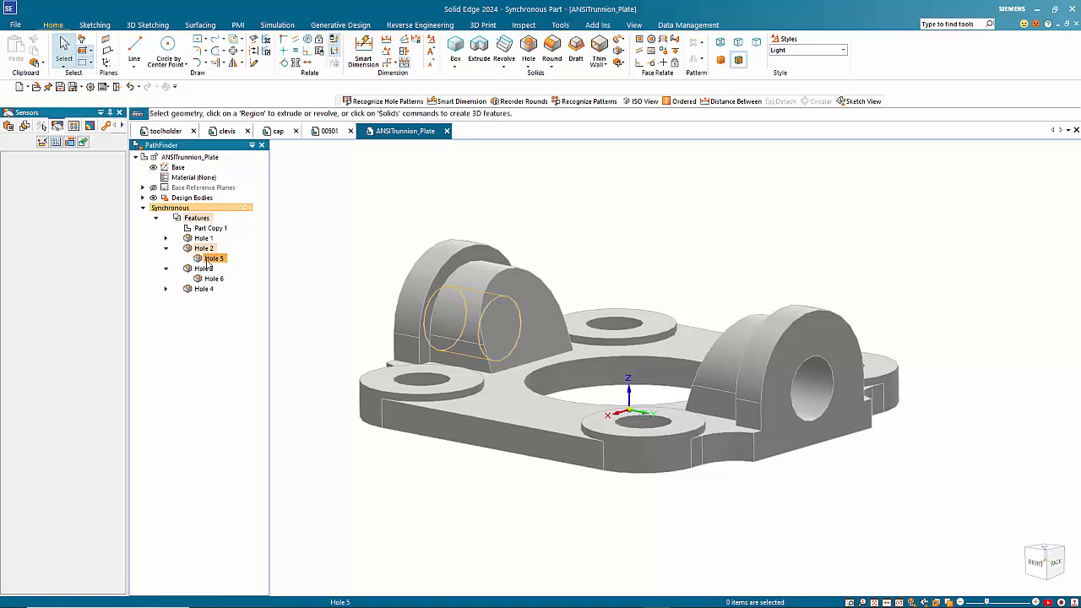
left_click(210, 258)
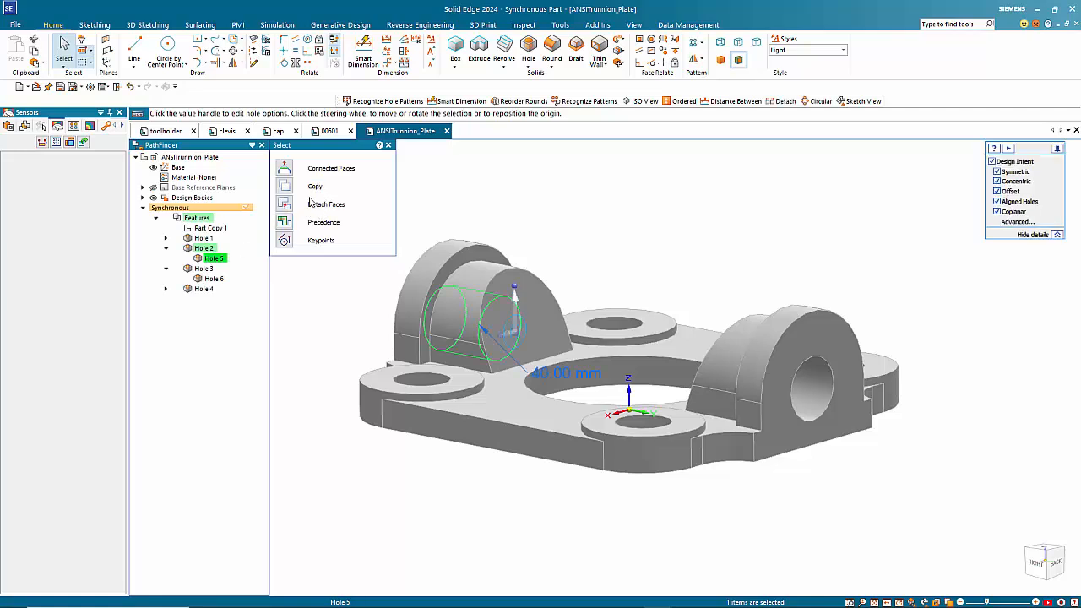
left_click(576, 377)
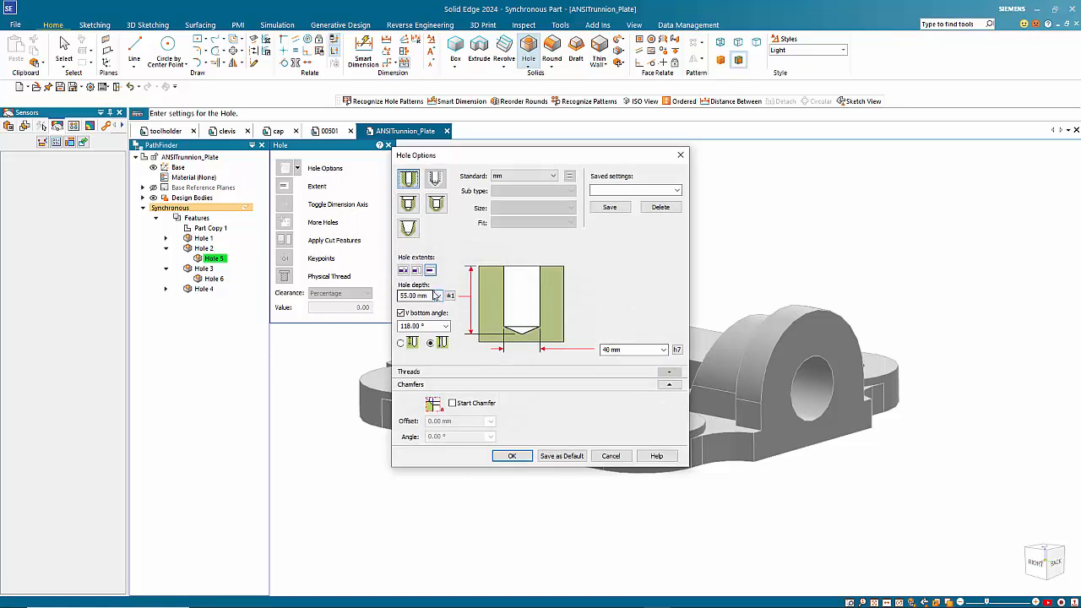
left_click(418, 272)
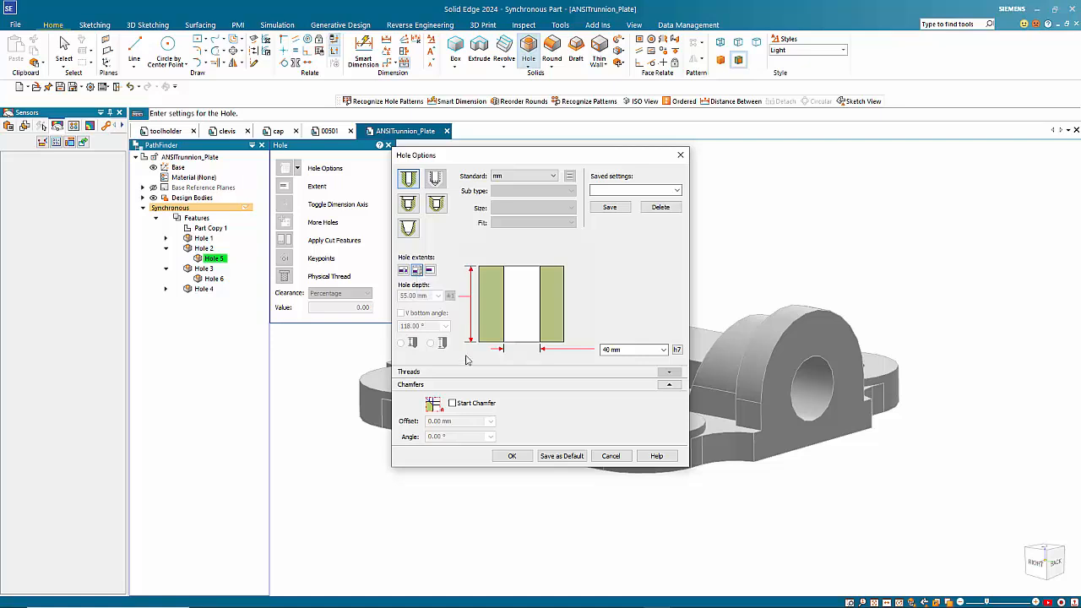
left_click(511, 455)
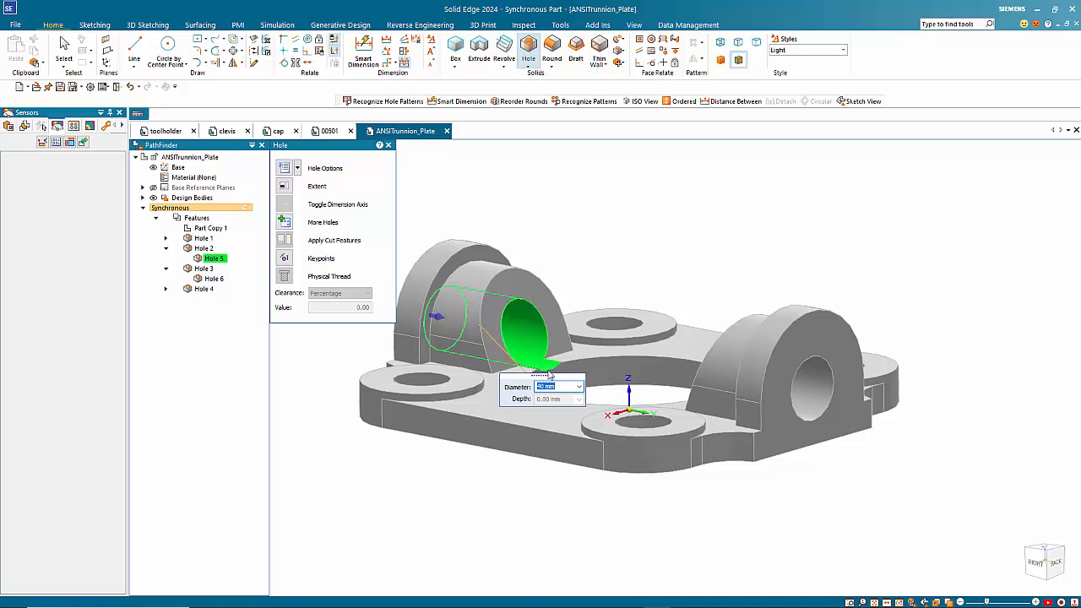
key("Return")
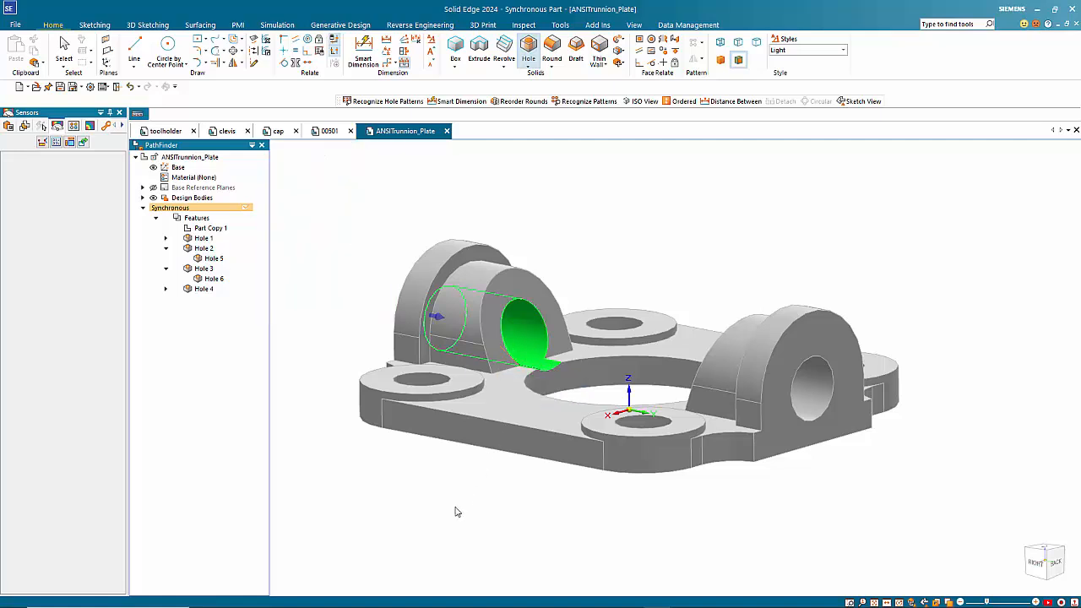
Add a Smart Dimension along X between the two positive Y corner holes and set the spacing to 200 mm
middle_click_drag(451, 509, 517, 535)
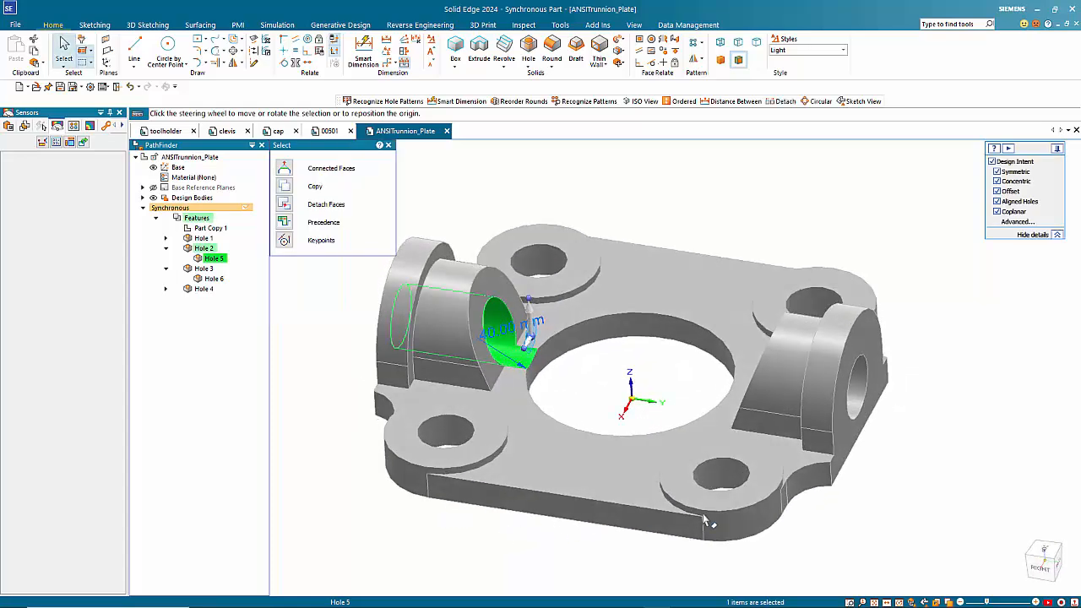
scroll(742, 516, "down", 1)
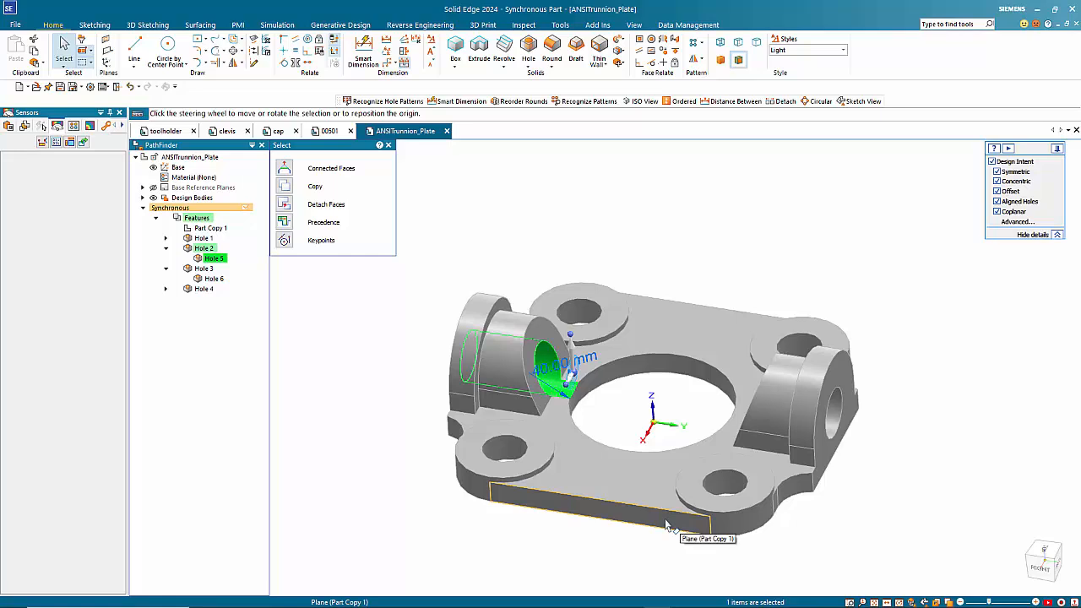
scroll(667, 519, "down", 2)
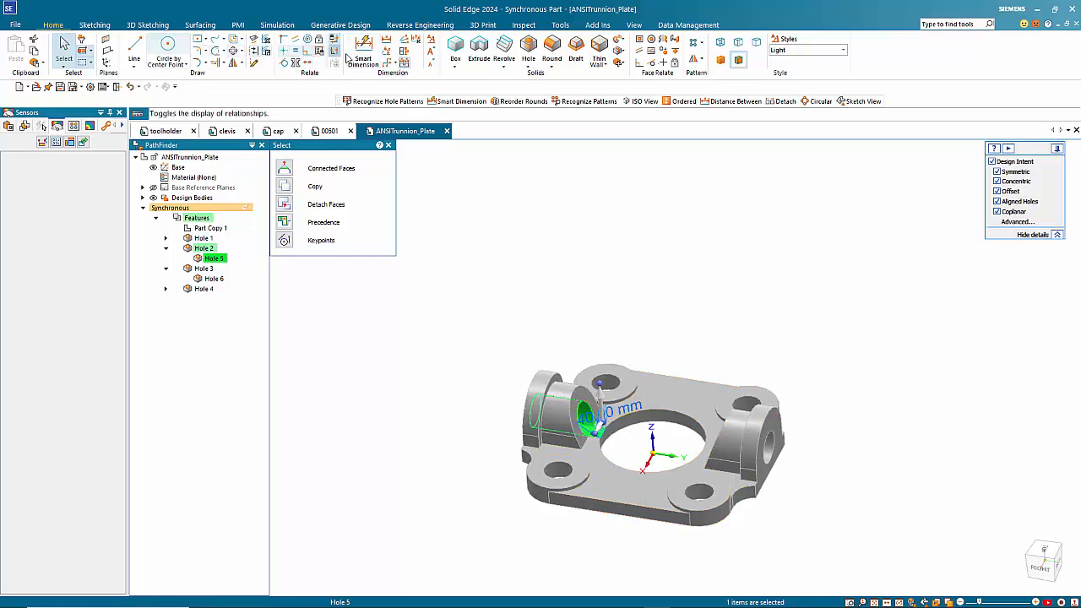
left_click(368, 49)
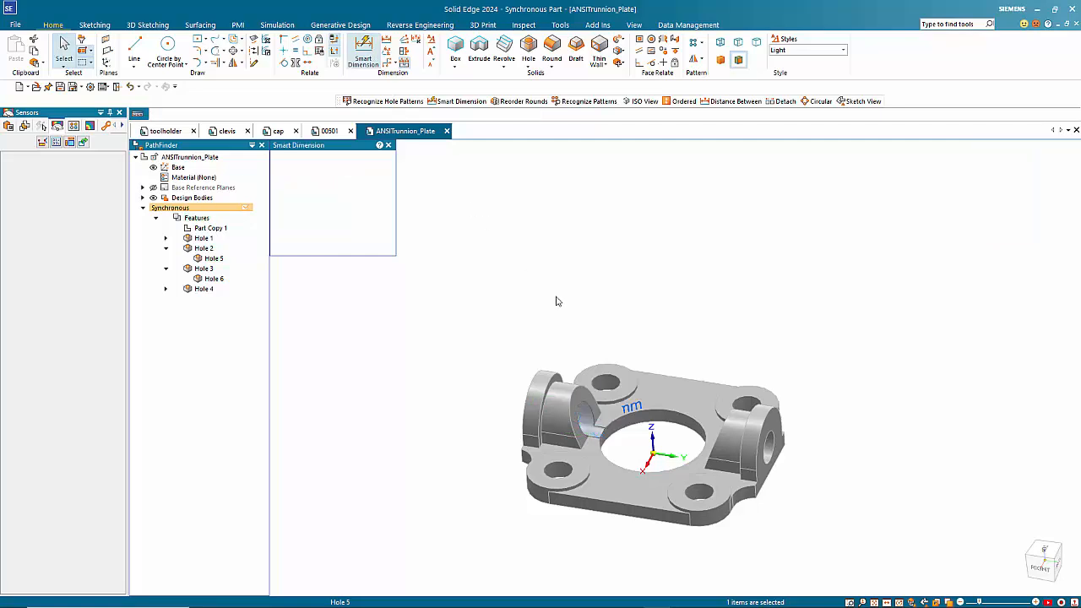
left_click(701, 490)
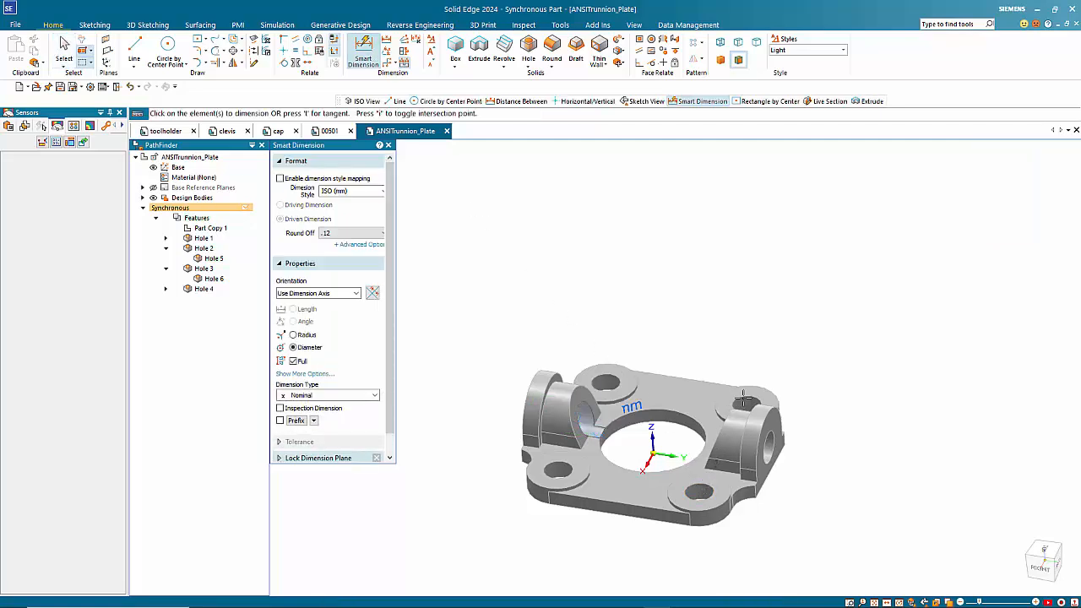
left_click(744, 396)
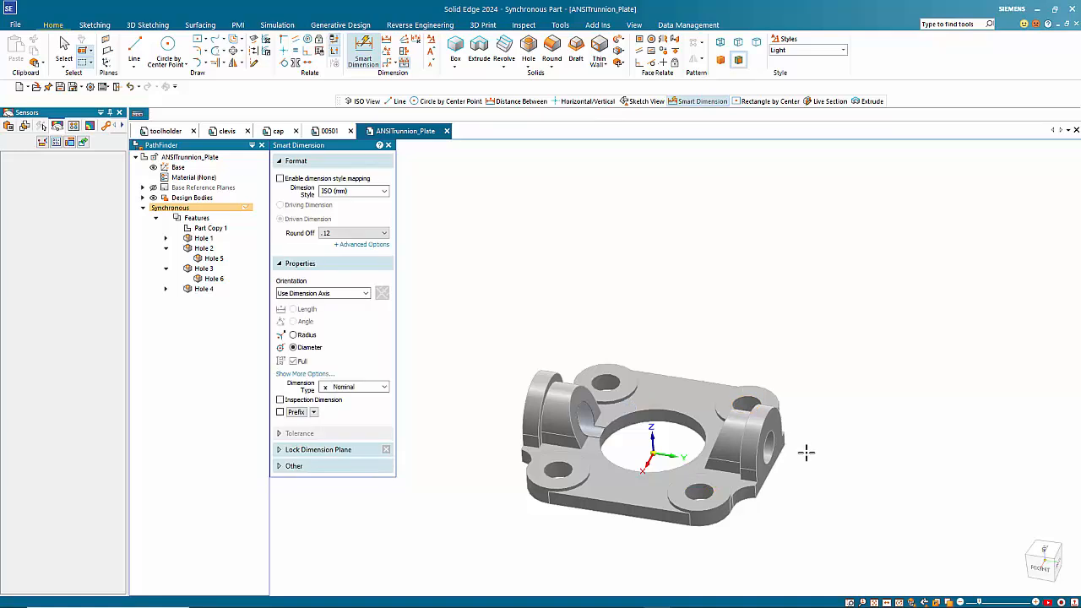
middle_click_drag(888, 499, 897, 497)
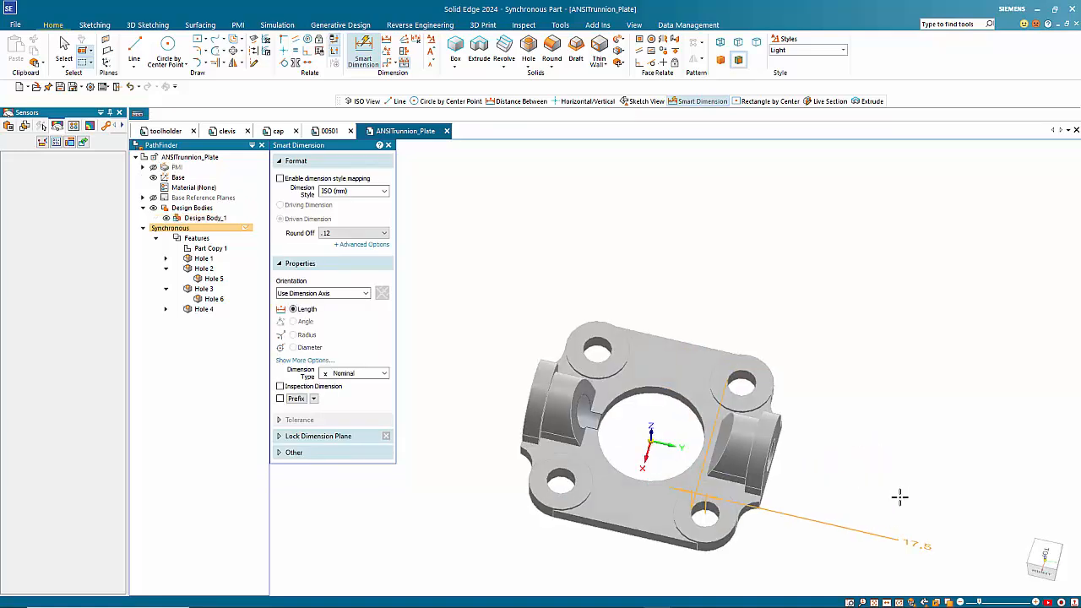
left_click(922, 483)
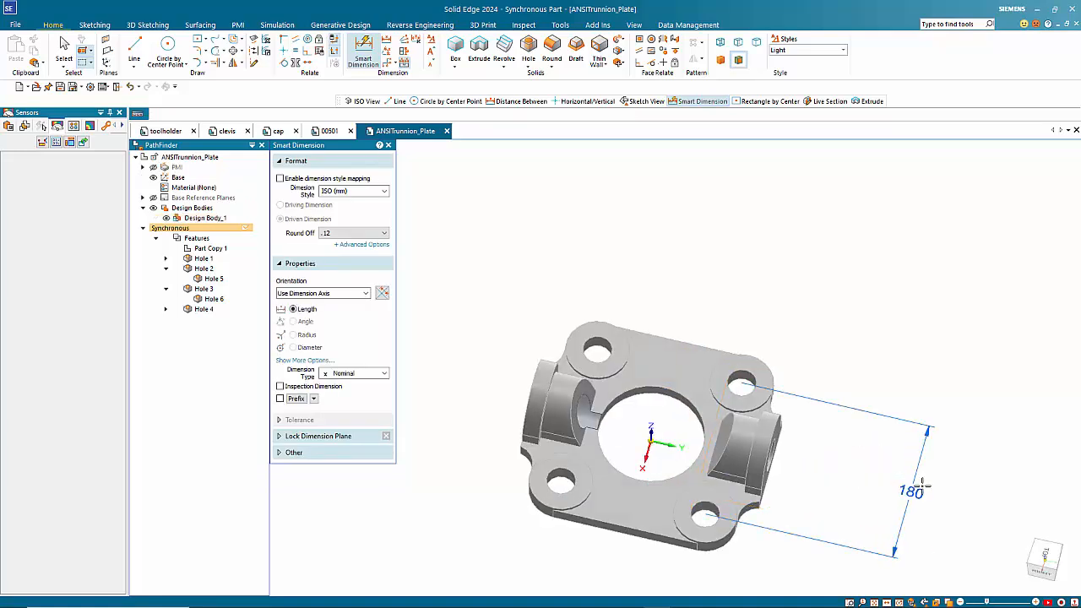
left_click(923, 483)
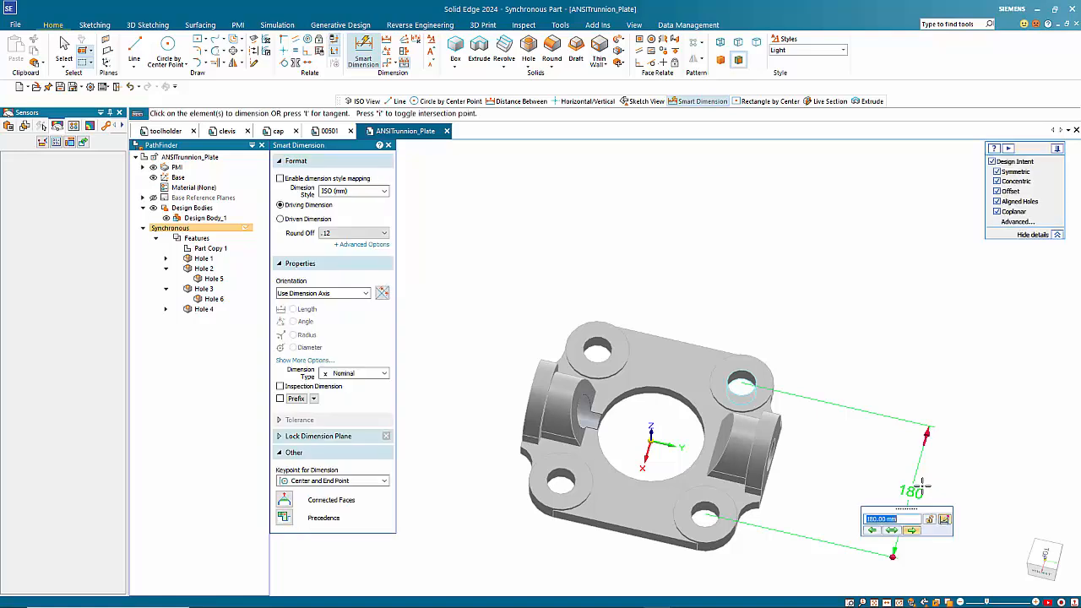
type("200")
key("Return")
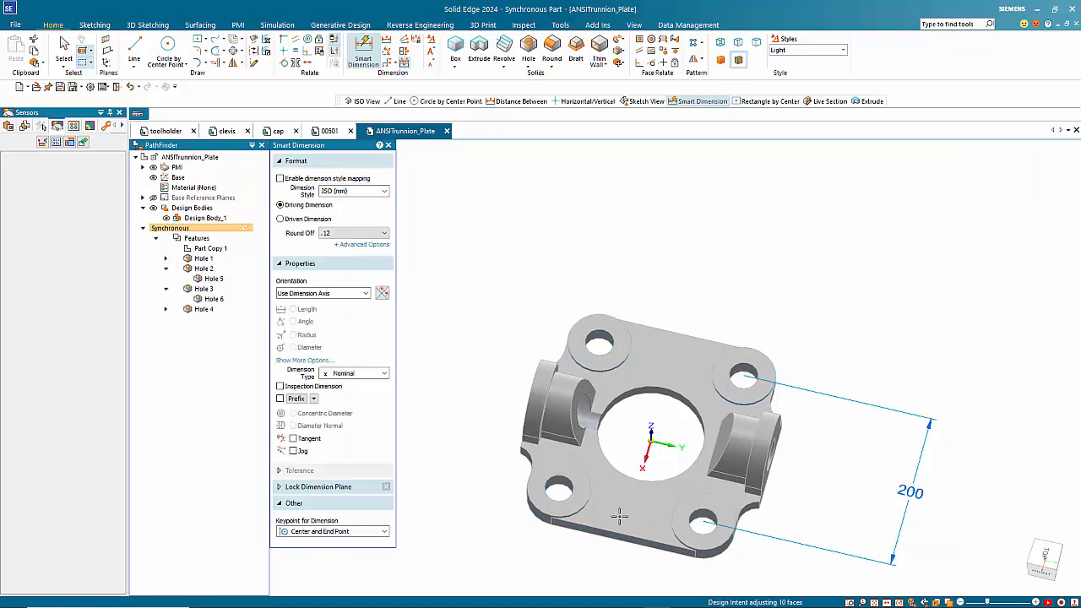
Dimension one positive X corner hole's diameter, and dimension the spacing between both positive X corner holes along Y at 200 mm
left_click(554, 497)
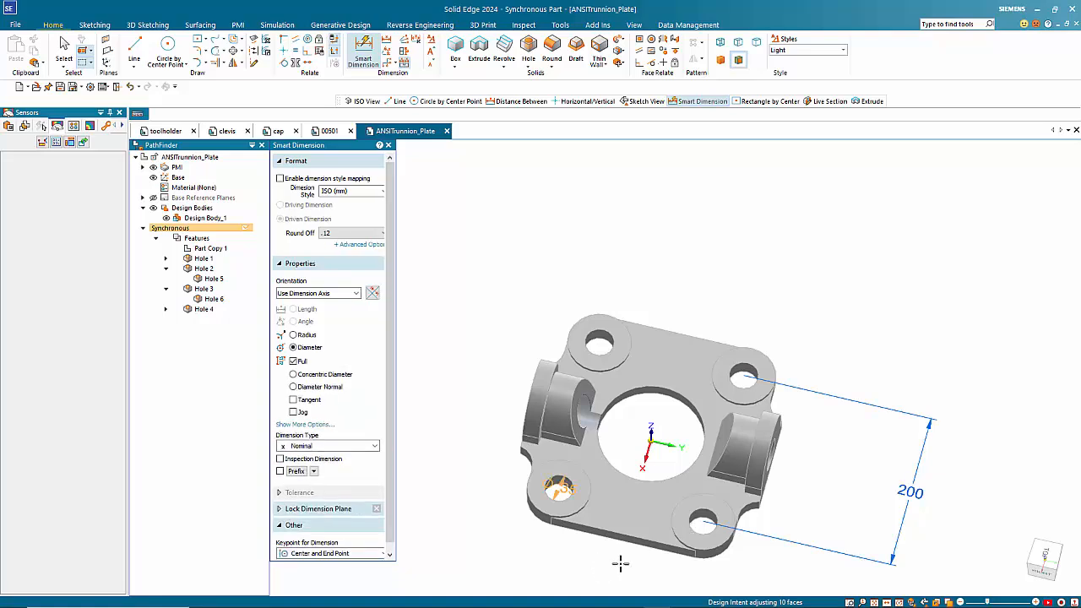
left_click(668, 538)
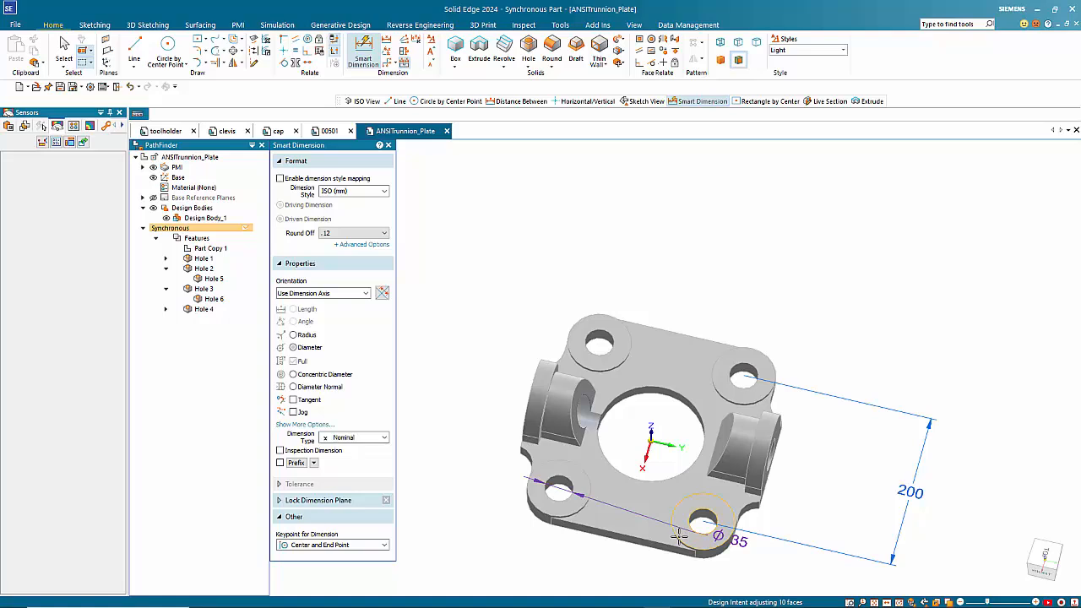
left_click(559, 500)
left_click(693, 520)
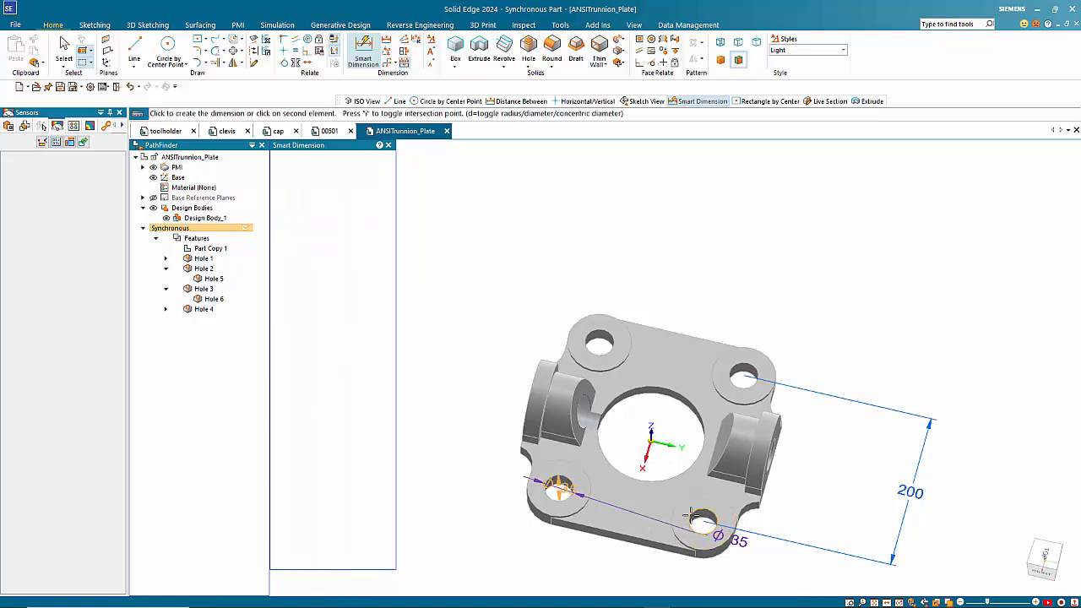
left_click(599, 566)
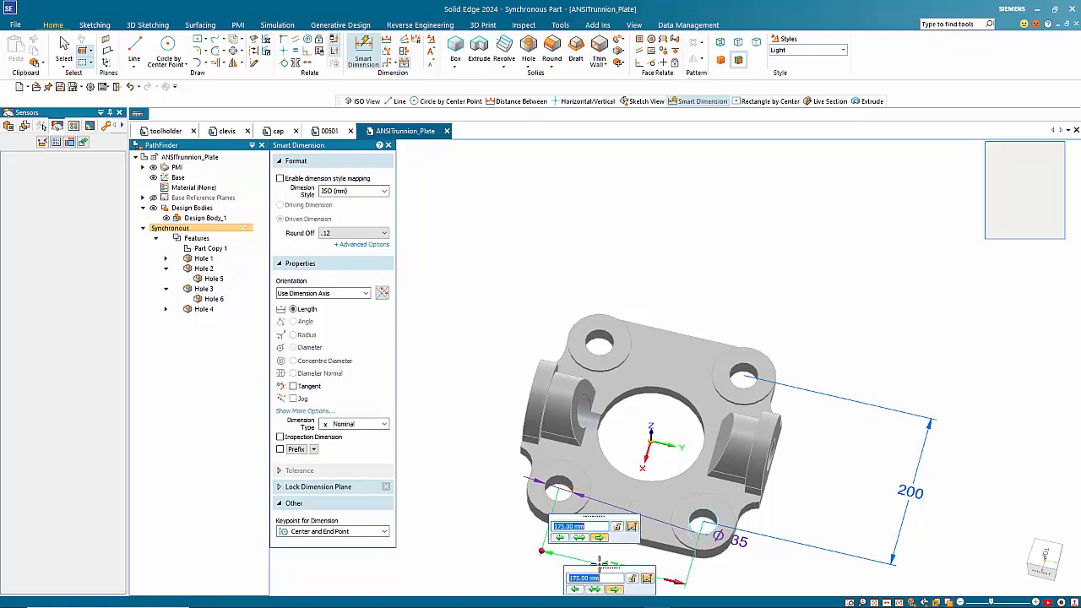
type("200")
key("Return")
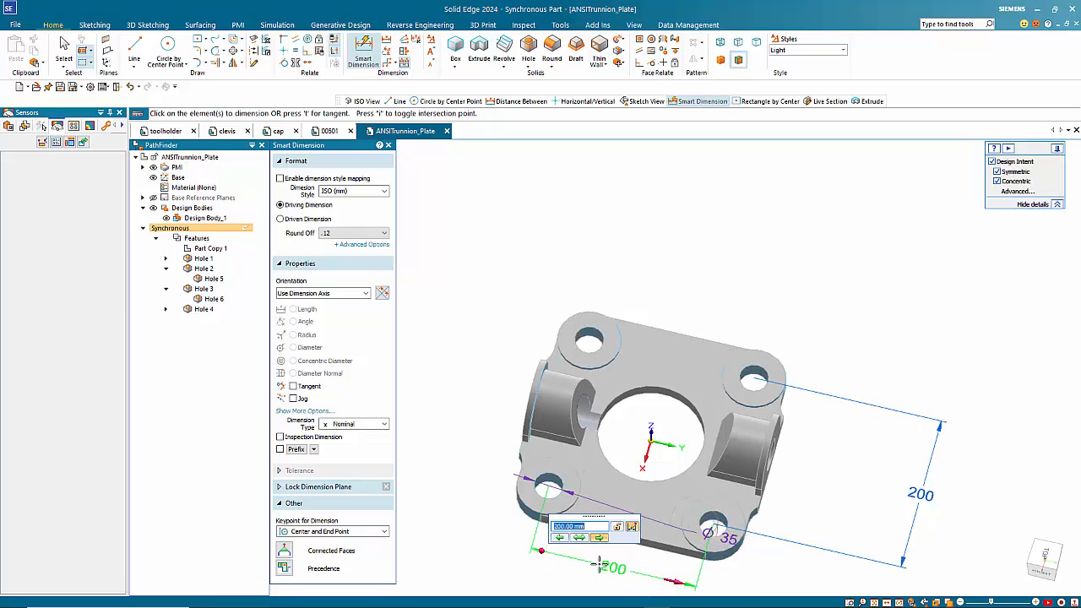
middle_click_drag(592, 524, 595, 477)
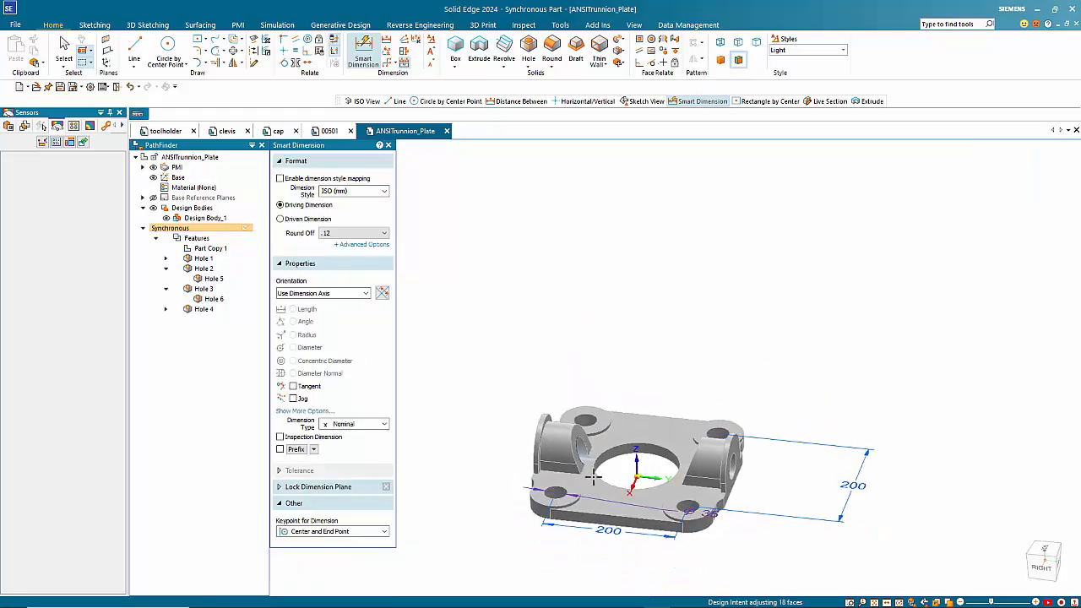
scroll(594, 477, "down", 3)
scroll(598, 534, "up", 5)
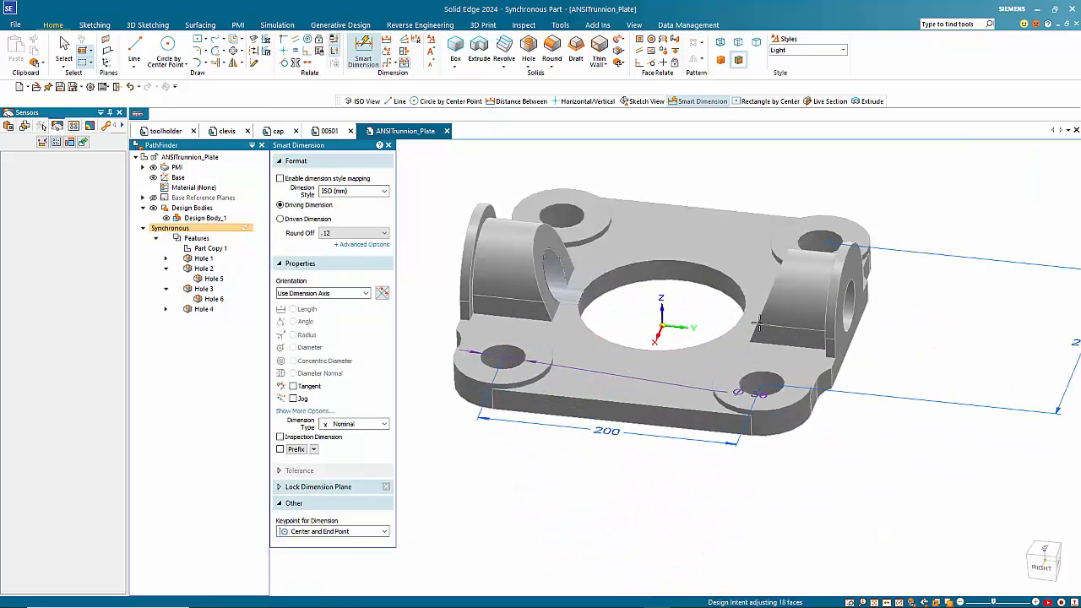
middle_click_drag(618, 449, 593, 439)
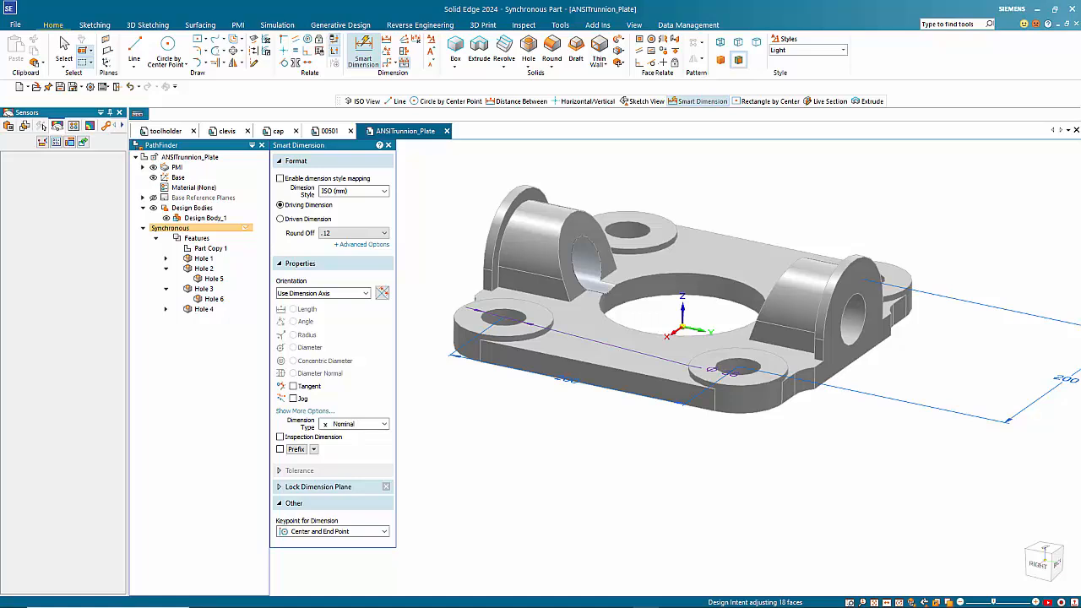
key("Escape")
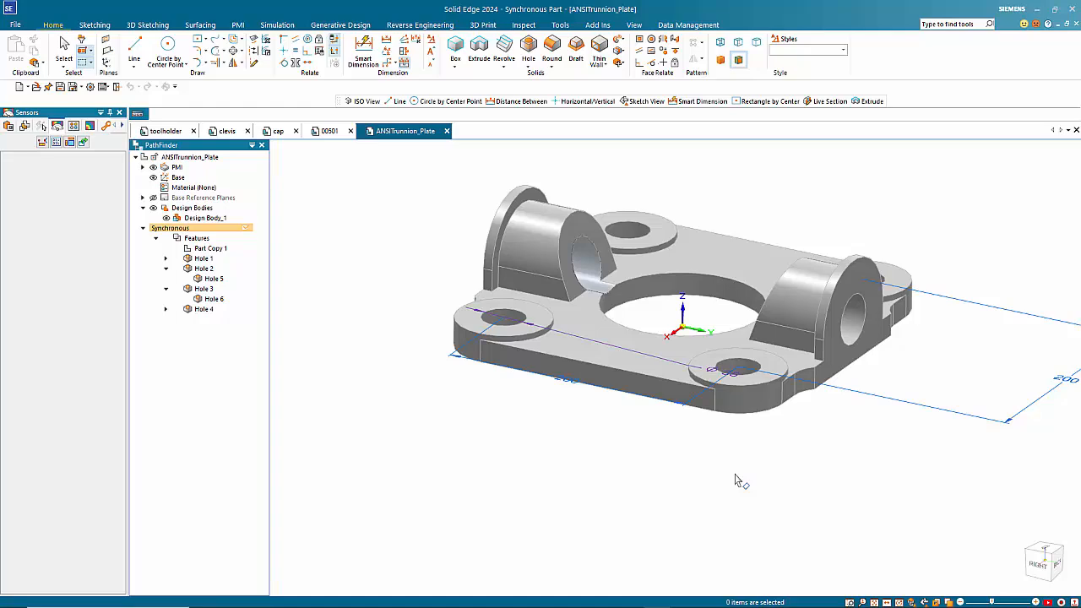
Open the SolidWorks assembly 5066425.SLDASM from the SWAssembly folder using the iso metric assembly.asm template
key("ctrl+o")
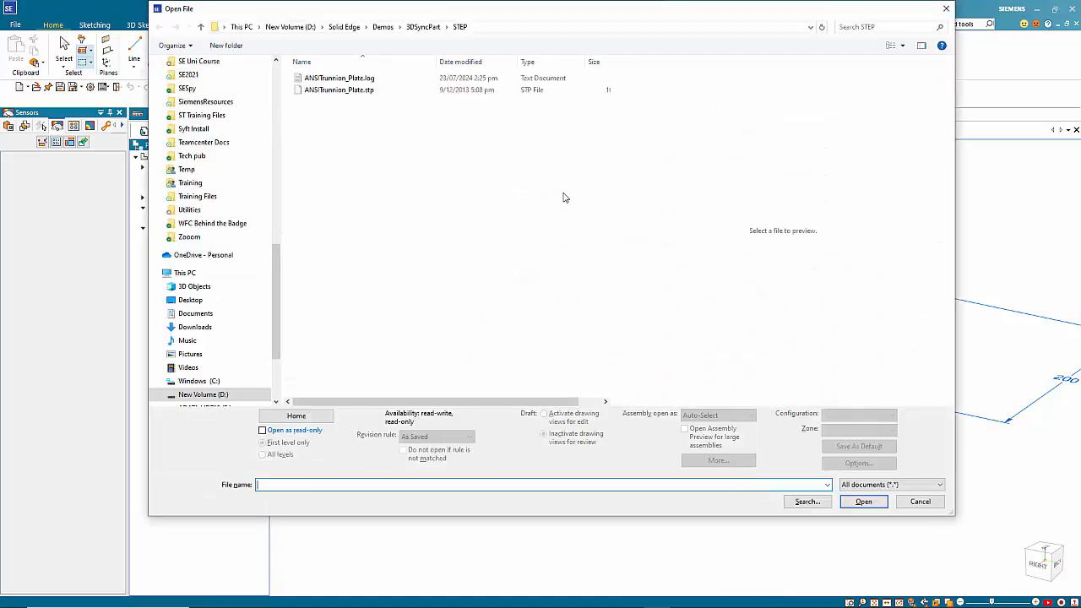
left_click(447, 27)
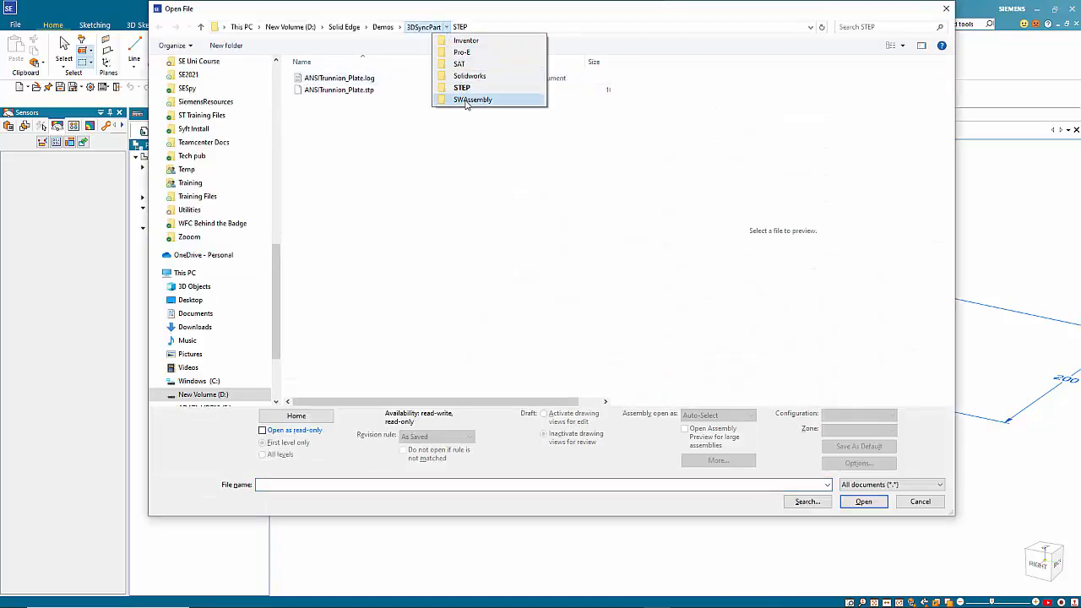
left_click(477, 99)
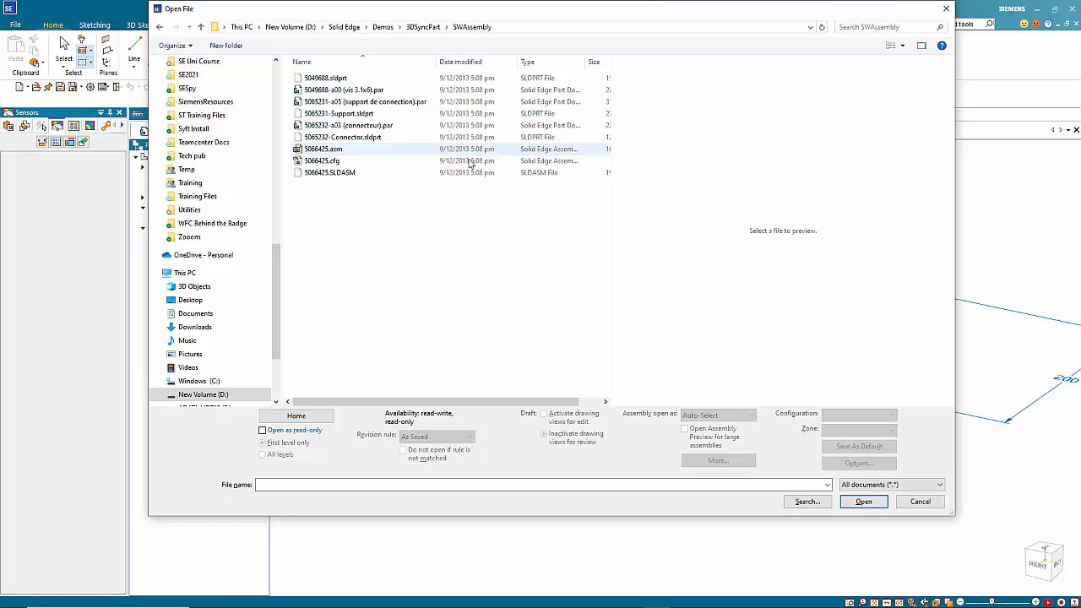
double_click(345, 172)
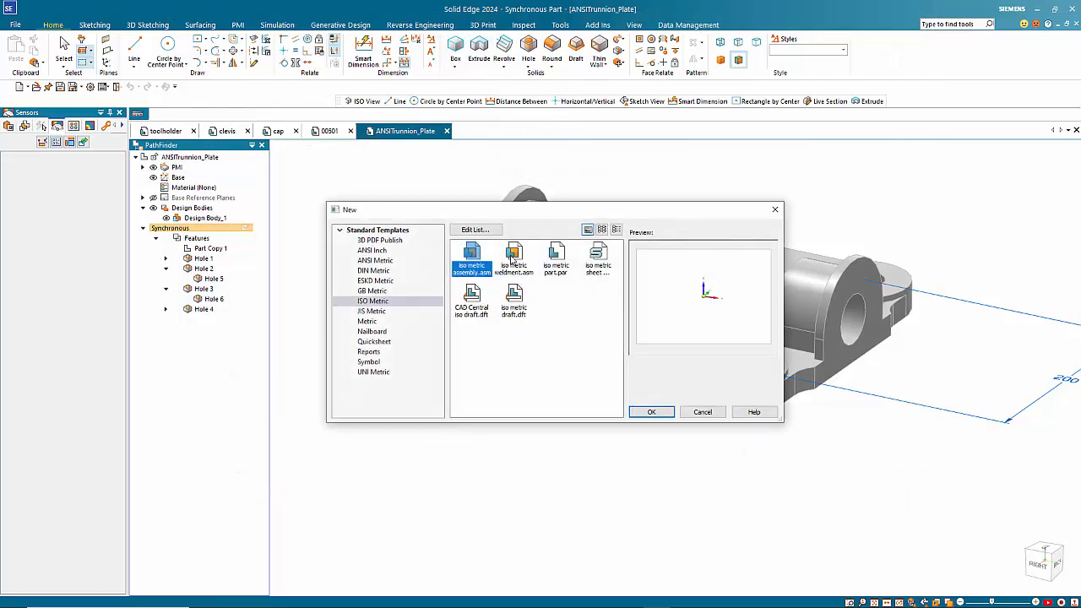
double_click(471, 253)
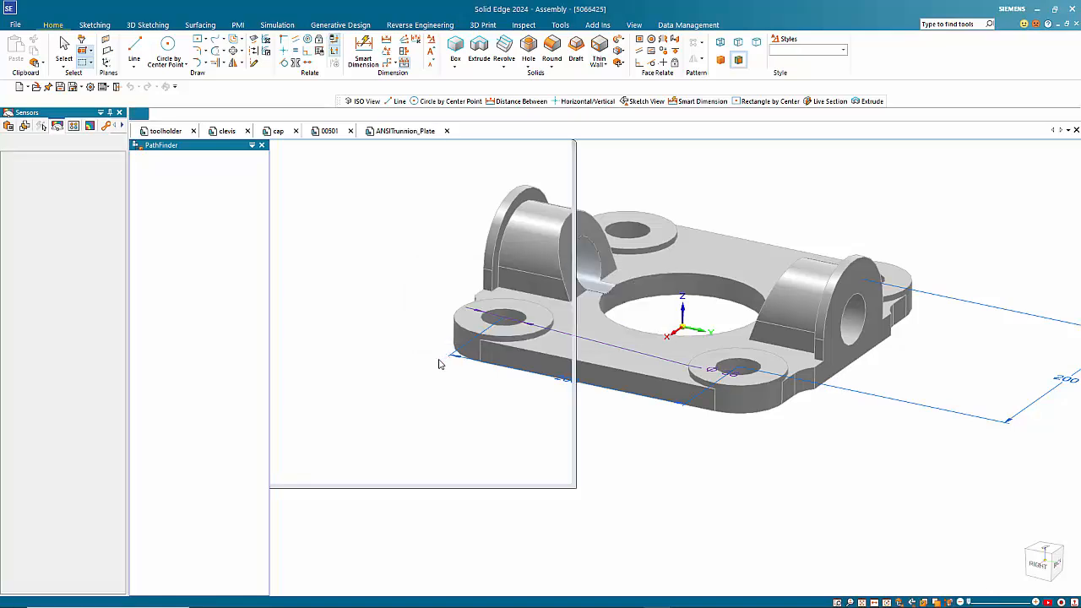
Examine the imported Support, Connector and 5049688 parts, checking which relationships each one has
scroll(571, 310, "up", 10)
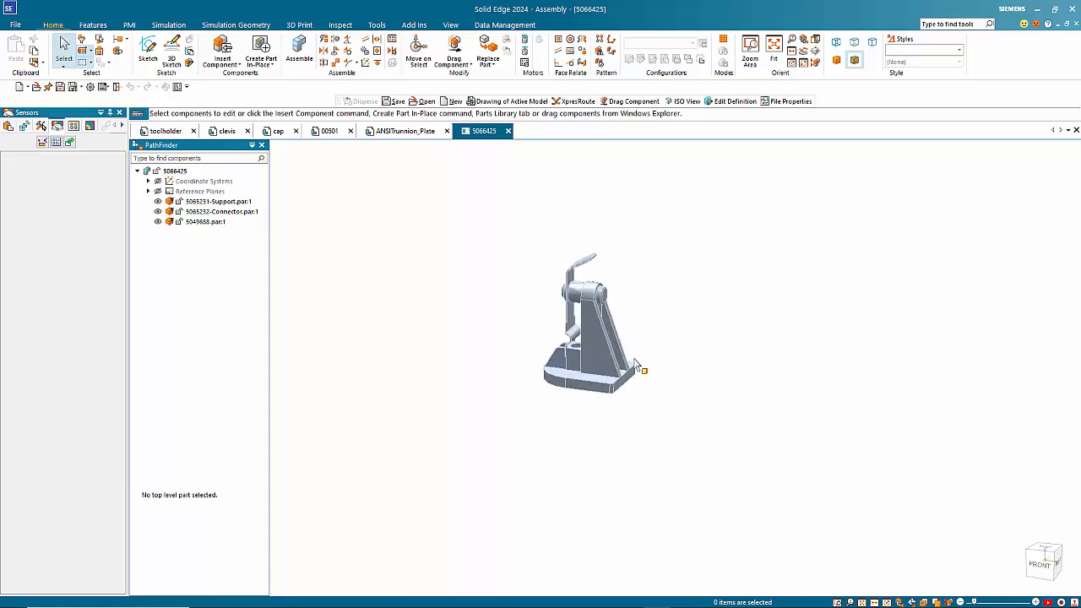
middle_click_drag(602, 262, 960, 307)
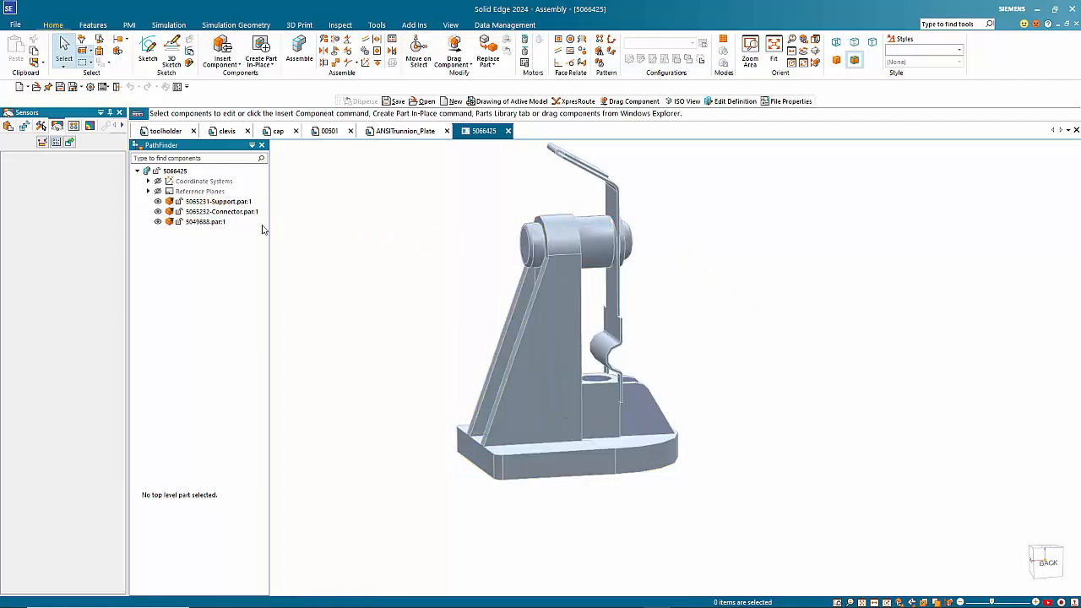
left_click(208, 222)
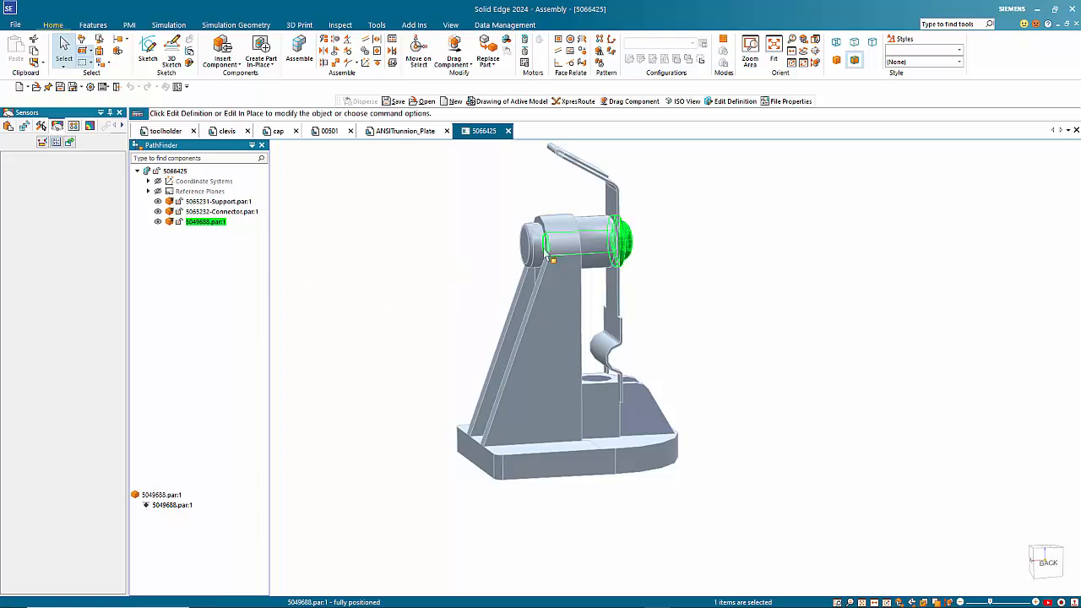
scroll(572, 194, "up", 2)
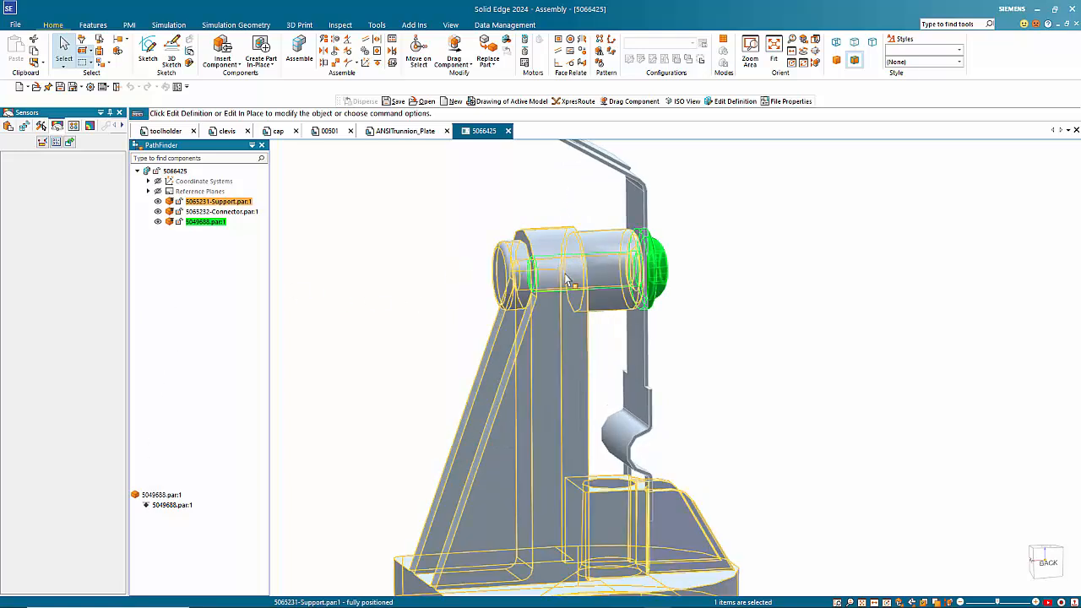
middle_click_drag(717, 299, 612, 309)
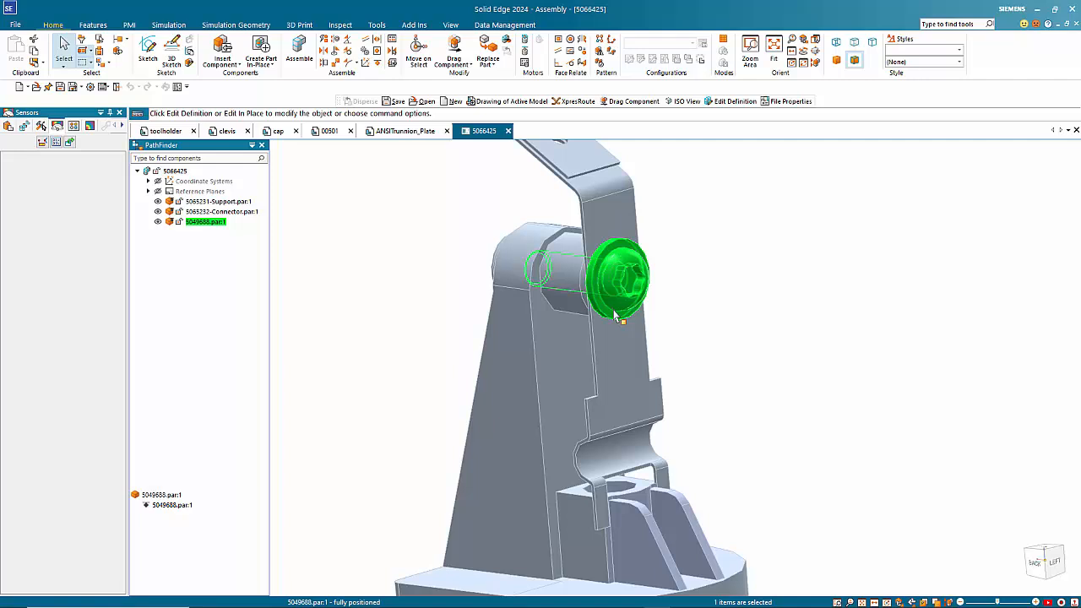
scroll(615, 315, "up", 2)
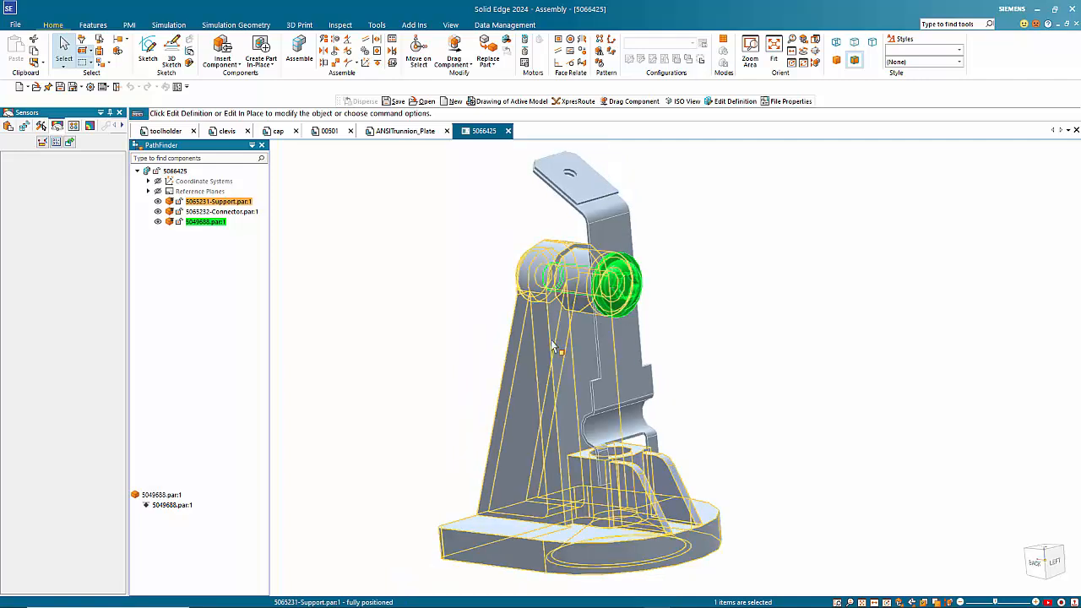
left_click(199, 212)
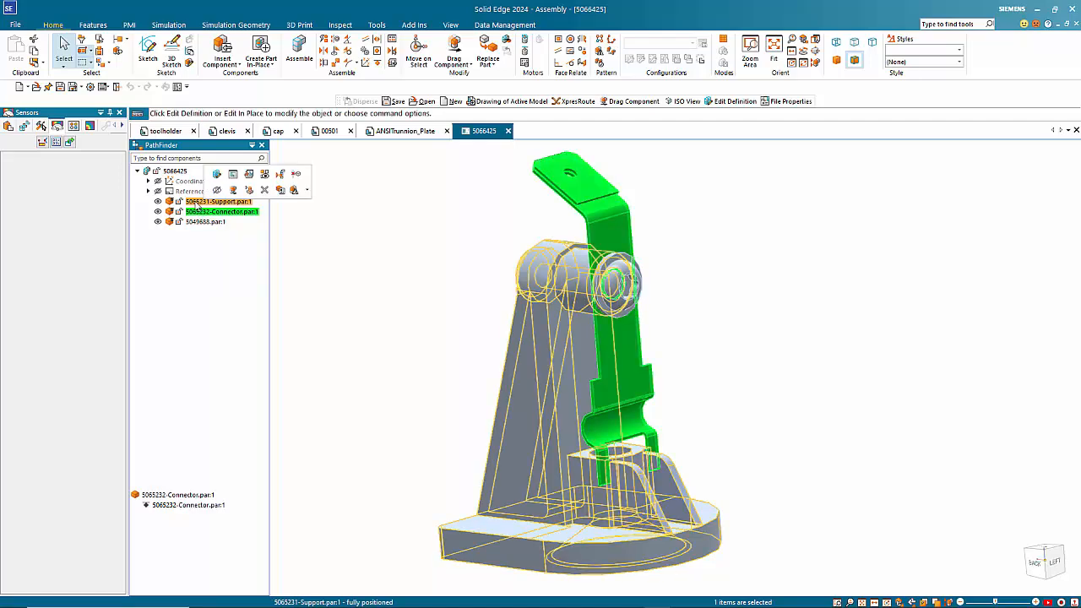
left_click(194, 204)
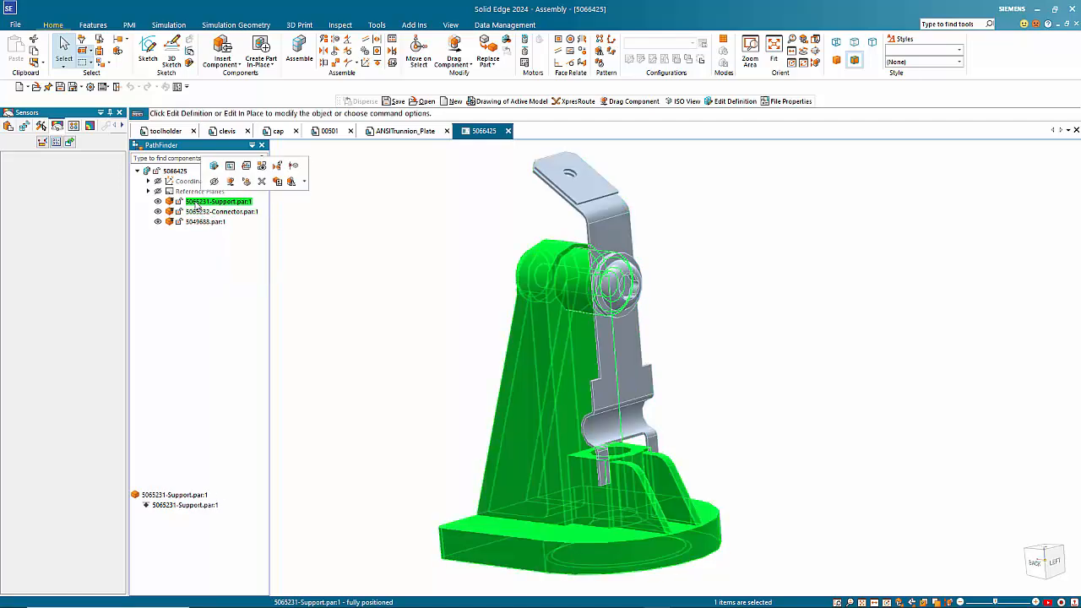
left_click(196, 212)
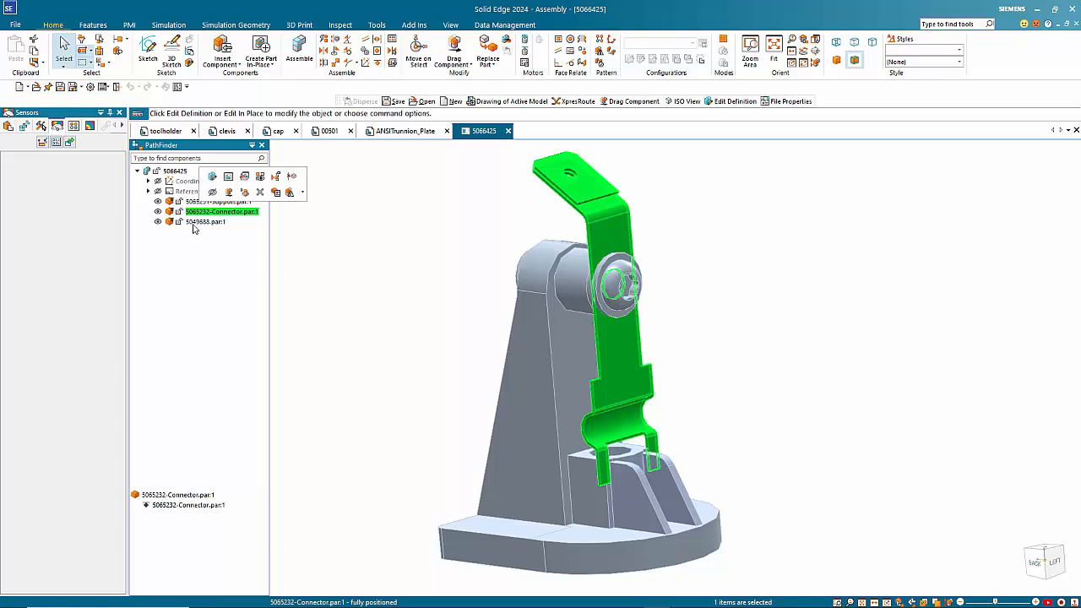
left_click(194, 225)
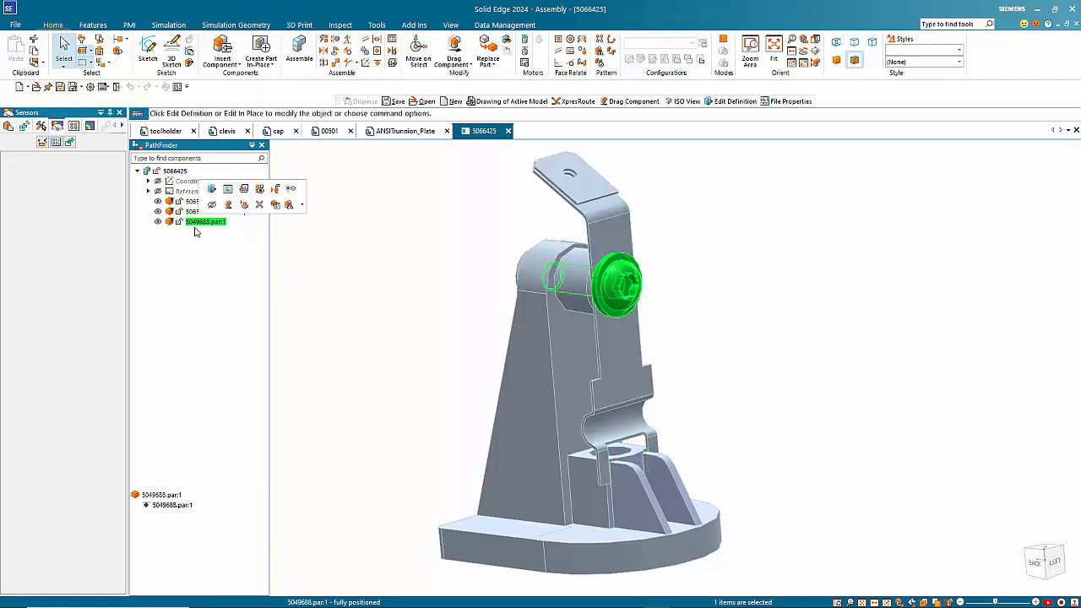
left_click(193, 202)
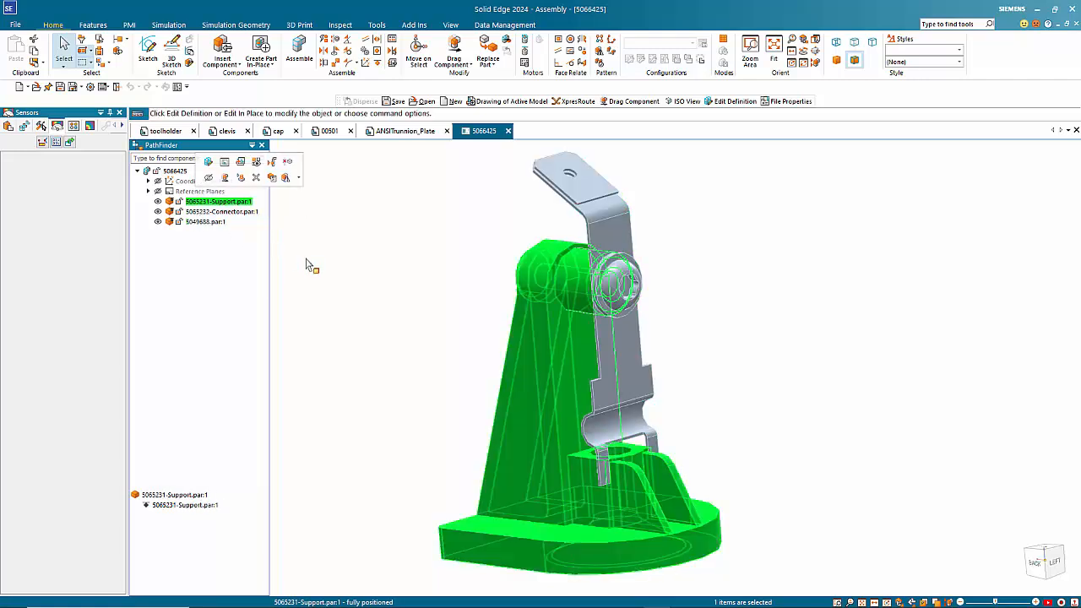
scroll(307, 301, "down", 1)
left_click(311, 309)
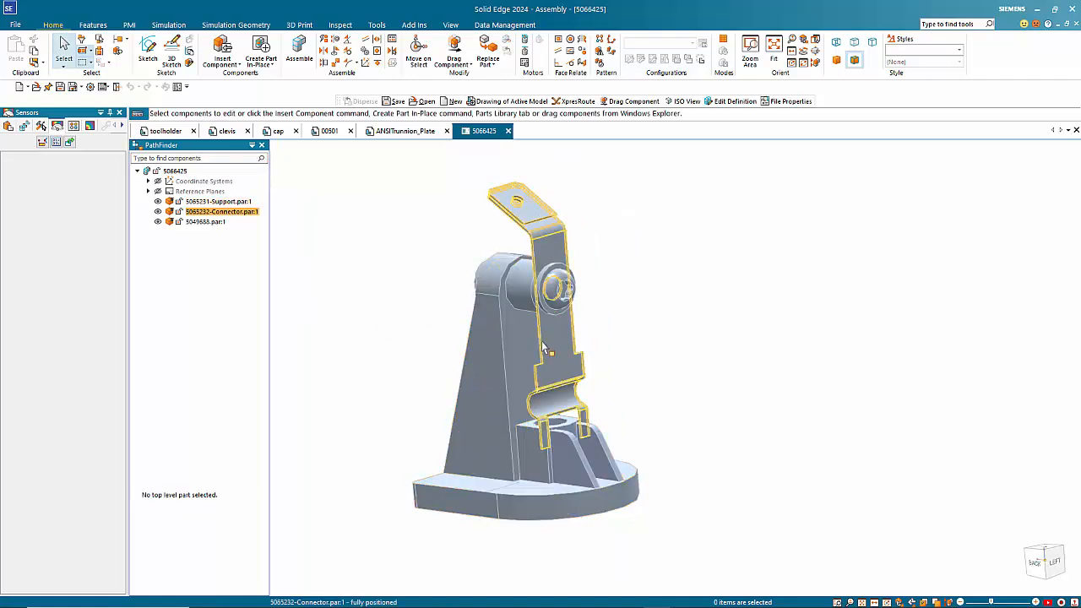
Process all three parts with the Assembly Relationship Assistant, checking against all other parts and removing grounded part relationships
middle_click_drag(661, 351, 717, 342)
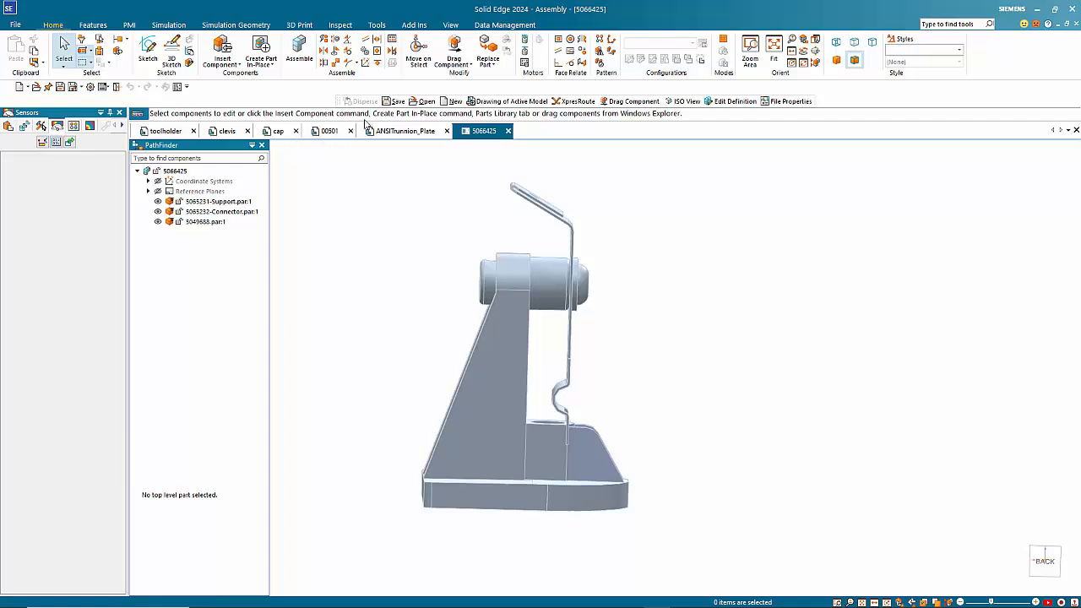
left_click(393, 53)
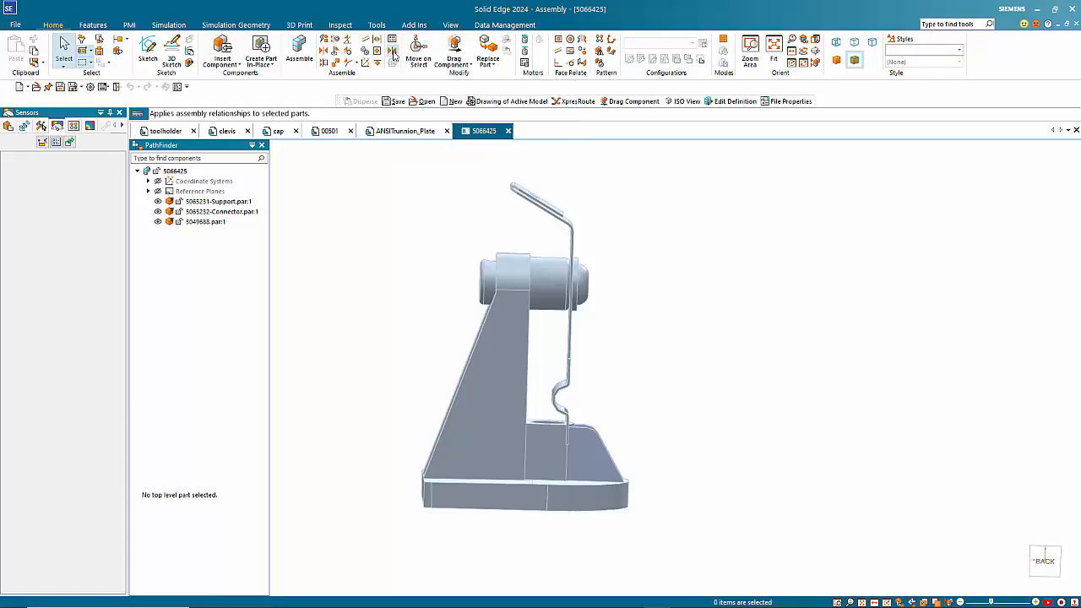
left_click_drag(476, 233, 824, 159)
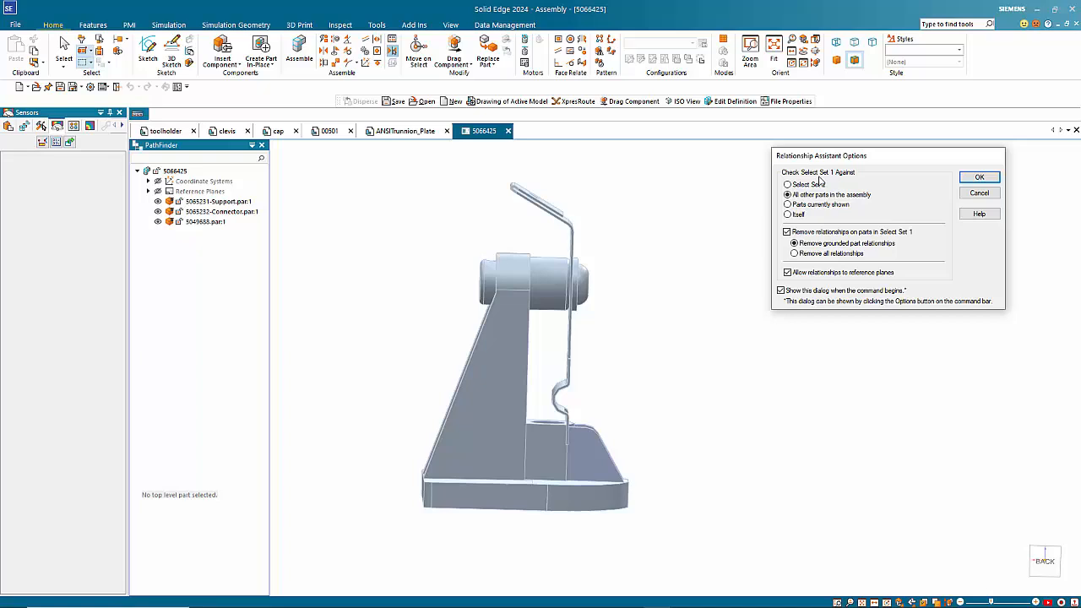
left_click(979, 178)
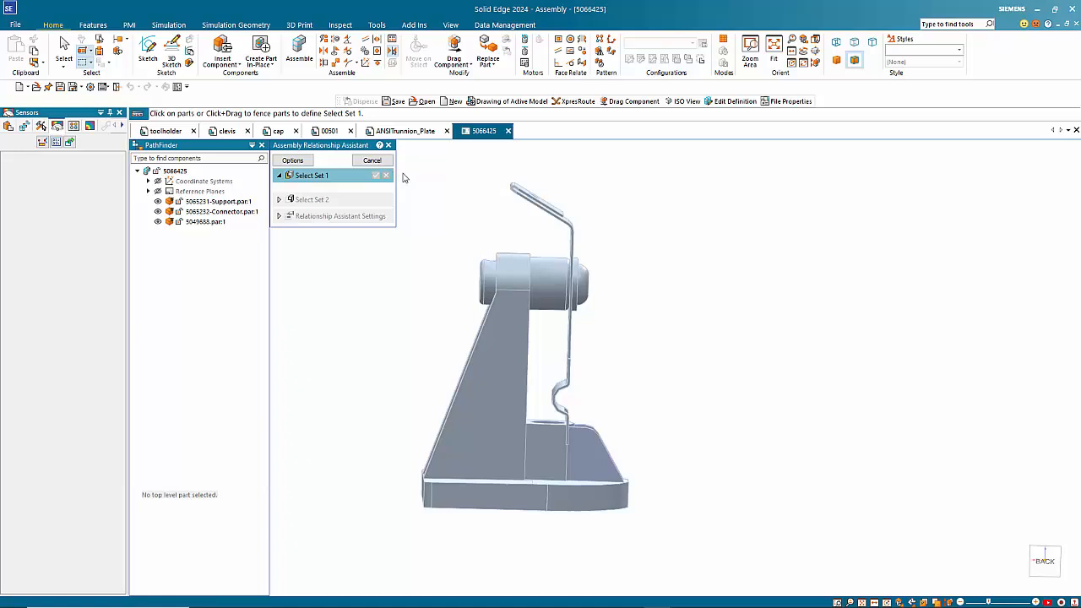
left_click_drag(381, 537, 685, 172)
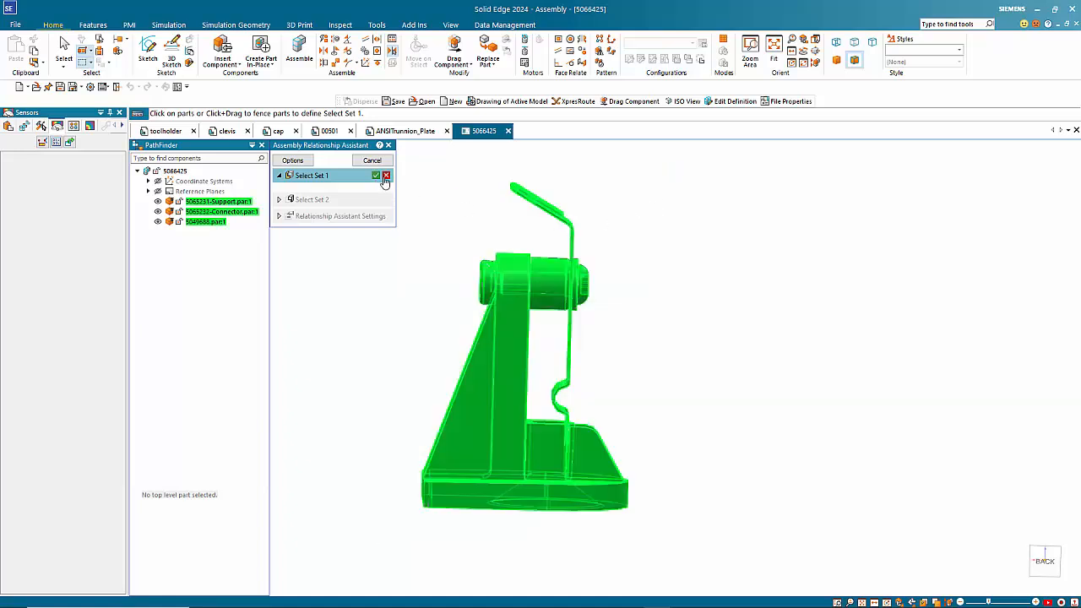
right_click(424, 183)
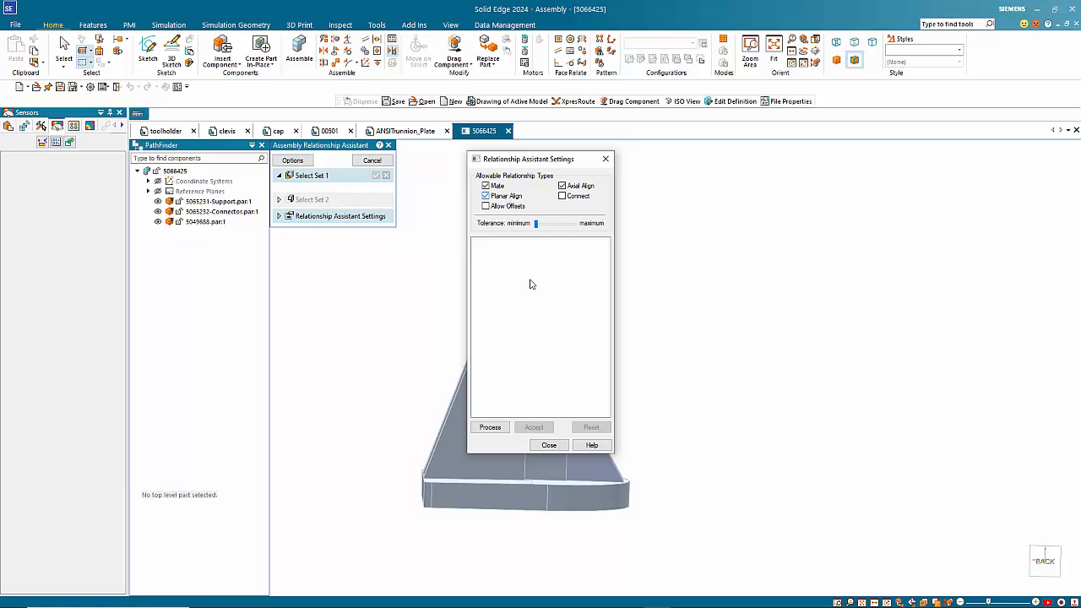
left_click(491, 427)
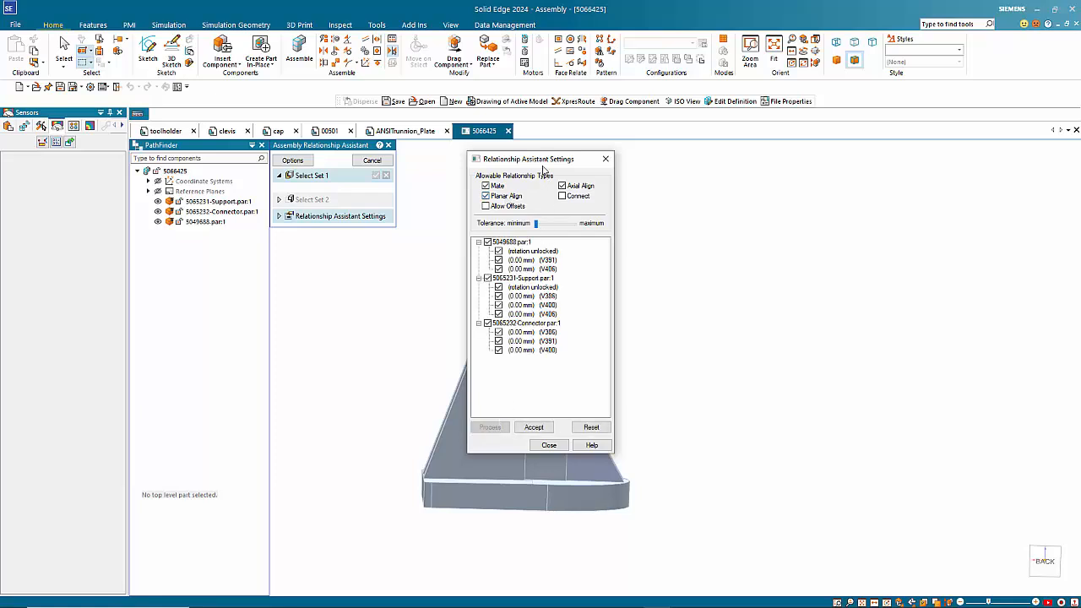
Review the proposed relationships between the Support, Connector and 5049688 parts, accept them all, and close the assistant settings
left_click_drag(544, 162, 827, 164)
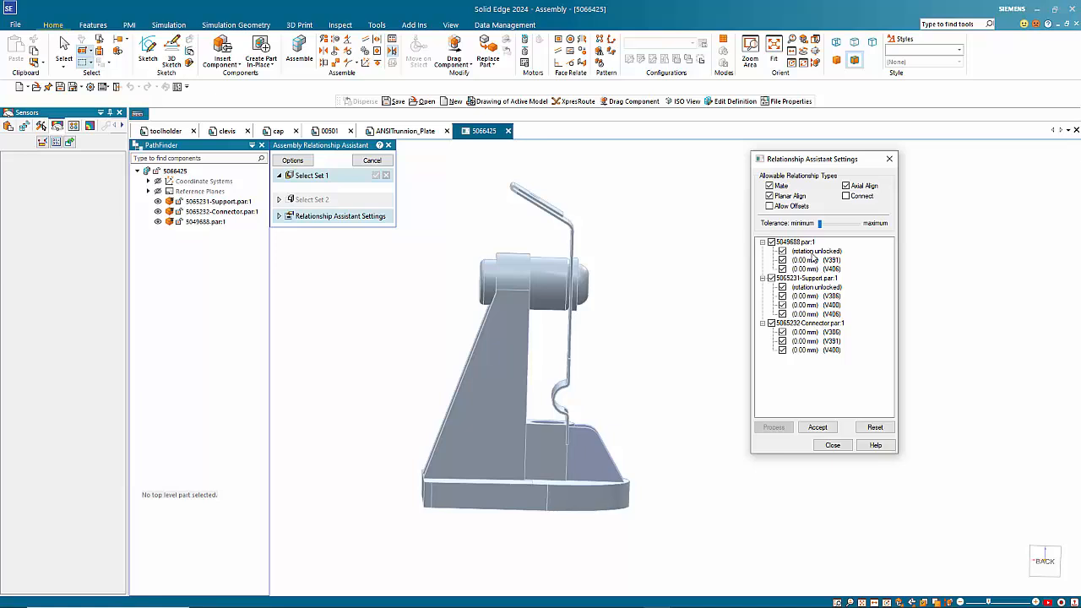
left_click(812, 261)
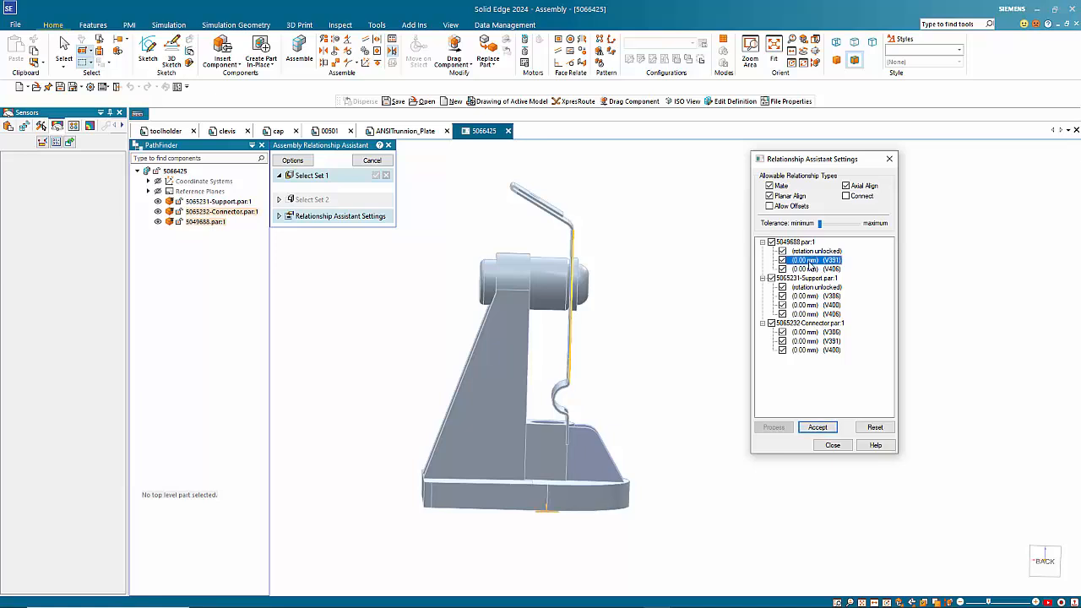
left_click(809, 270)
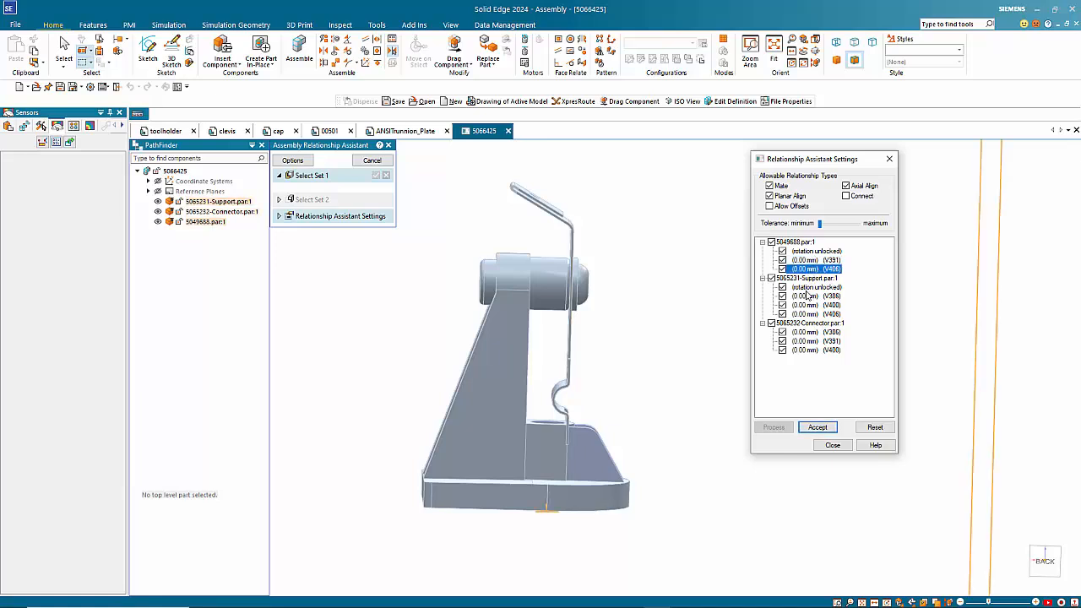
left_click(806, 315)
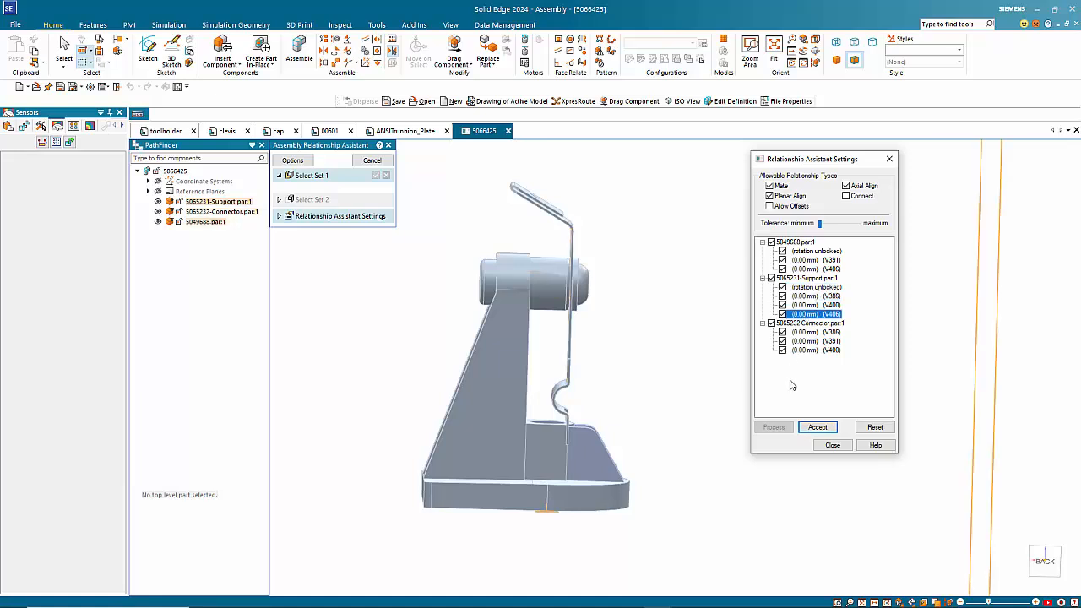
left_click(807, 332)
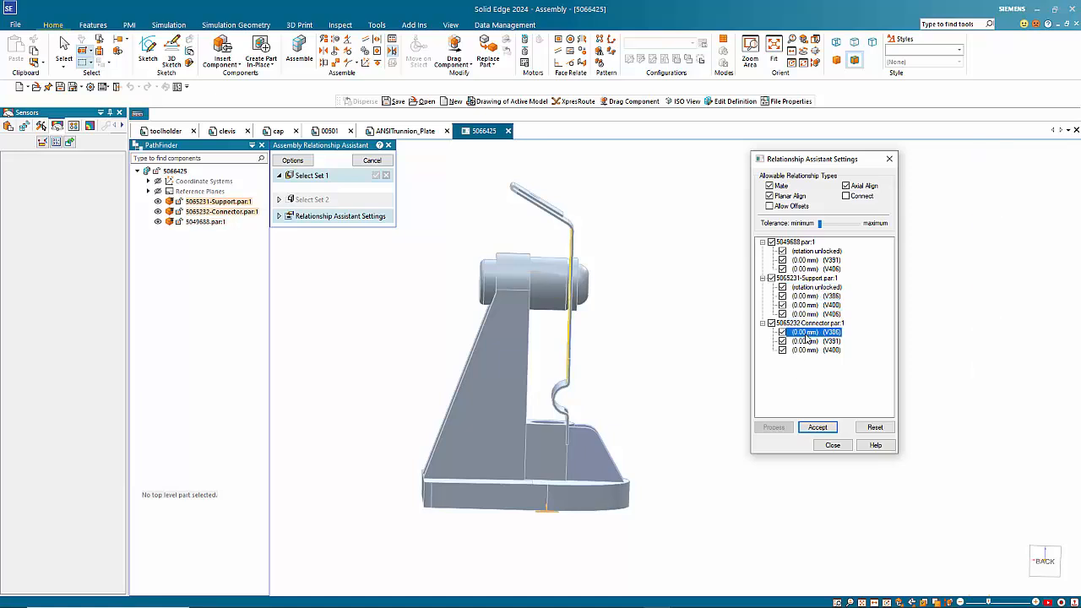
left_click(827, 432)
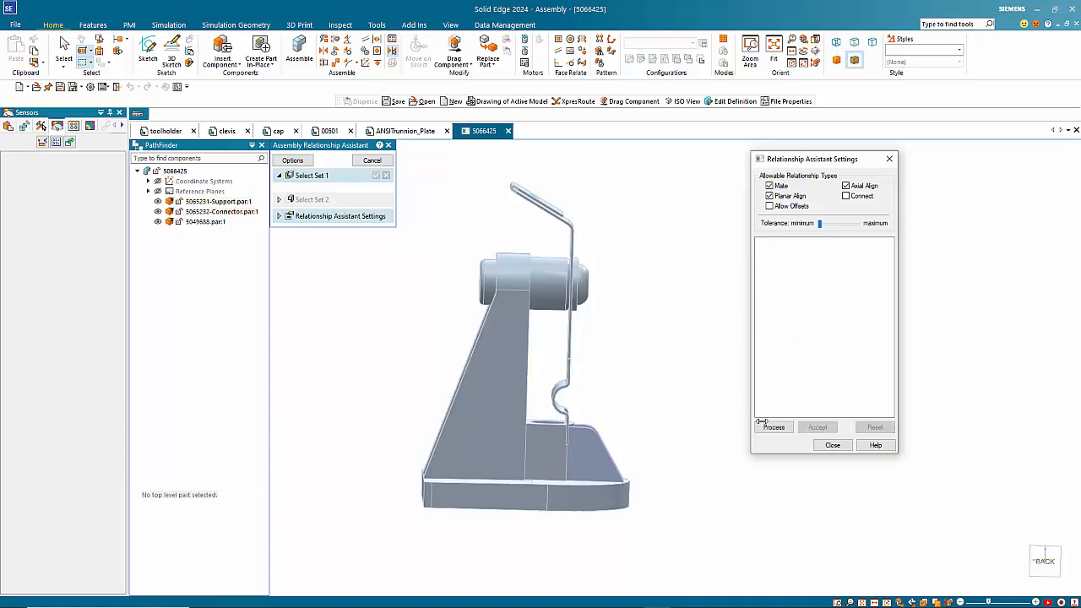
left_click(832, 445)
left_click(372, 160)
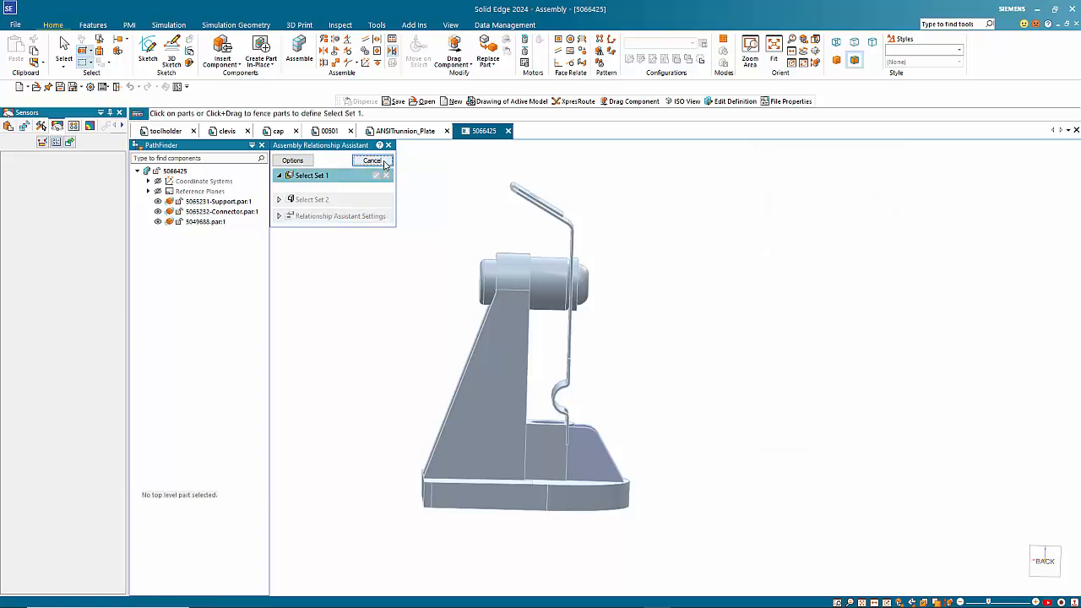
left_click(205, 221)
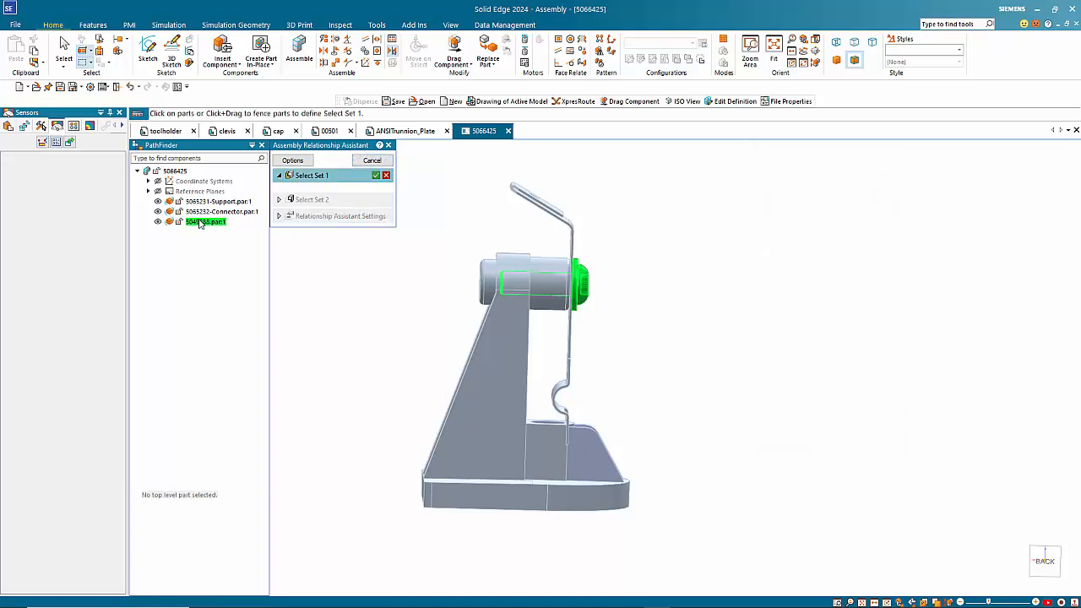
left_click(197, 212)
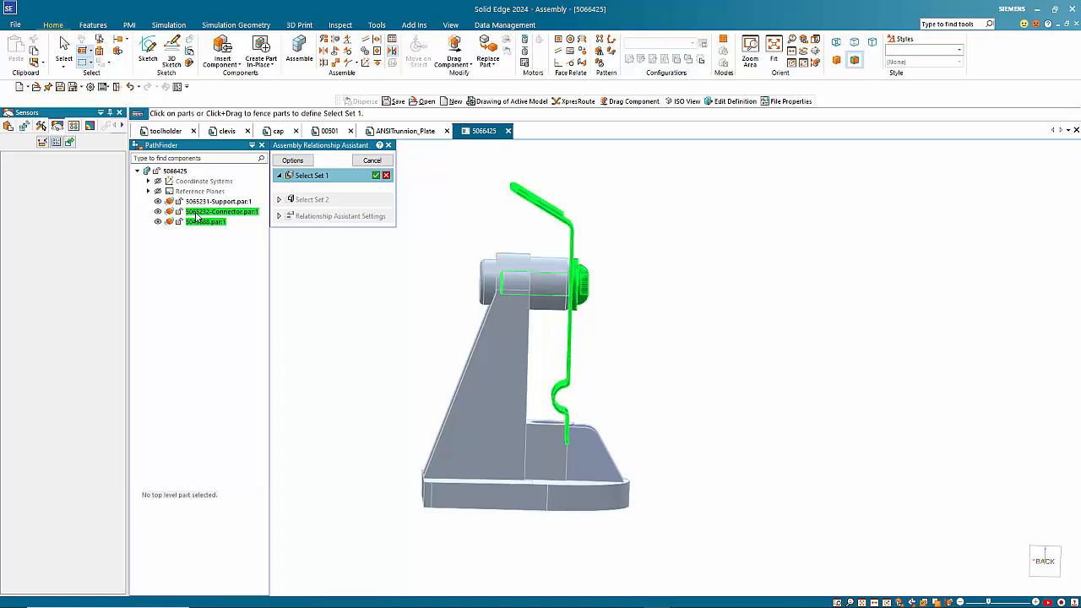
left_click(371, 160)
Check the Support part's relationships to the Connector and 5049688 parts, including the axial alignment, and clear the selection
left_click(221, 202)
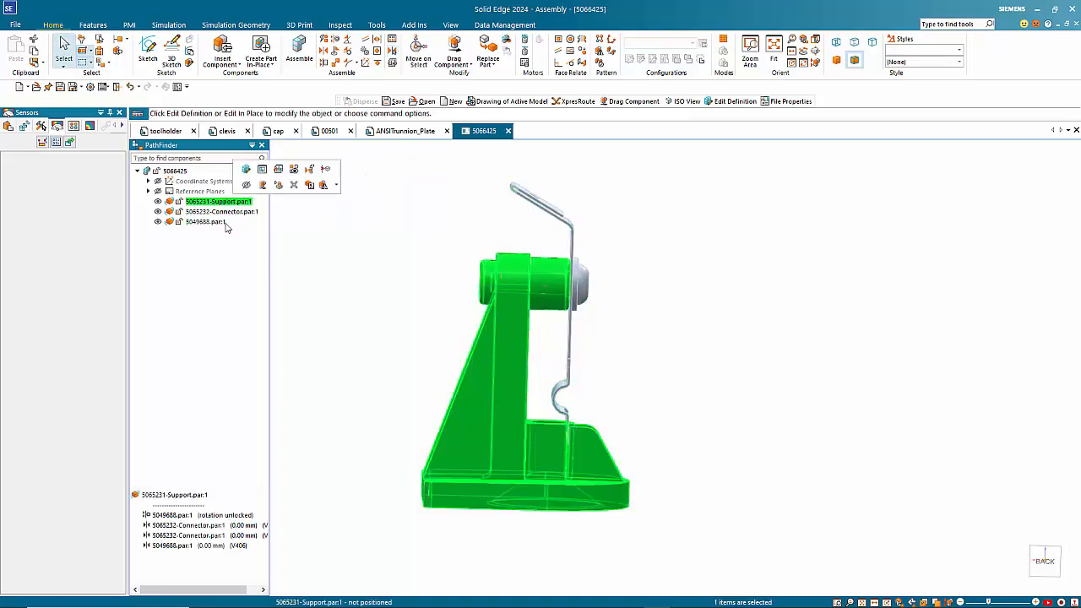
left_click(182, 514)
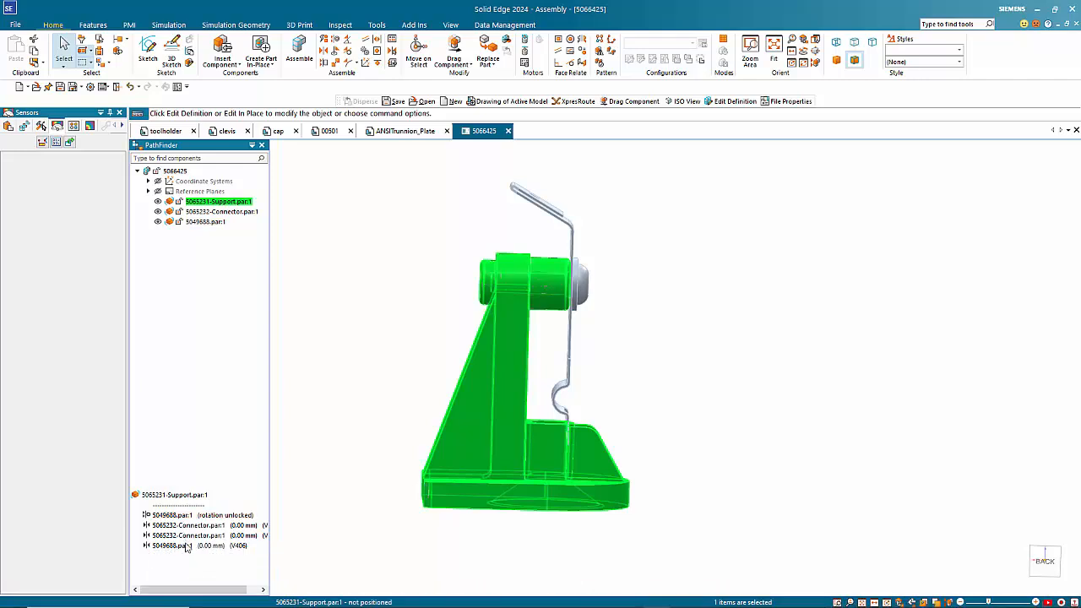
middle_click_drag(678, 459, 488, 452)
left_click(639, 441)
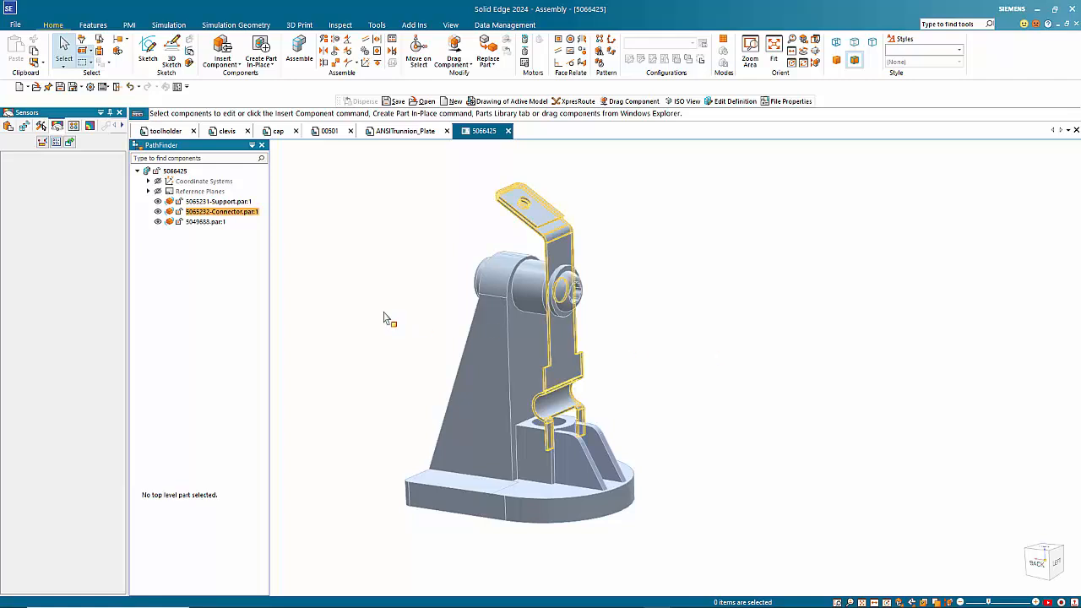
Hide the Connector and move the Support's rounded base end and ribs together with the pin's end faces and 5049688 outward by 5 mm
left_click(158, 213)
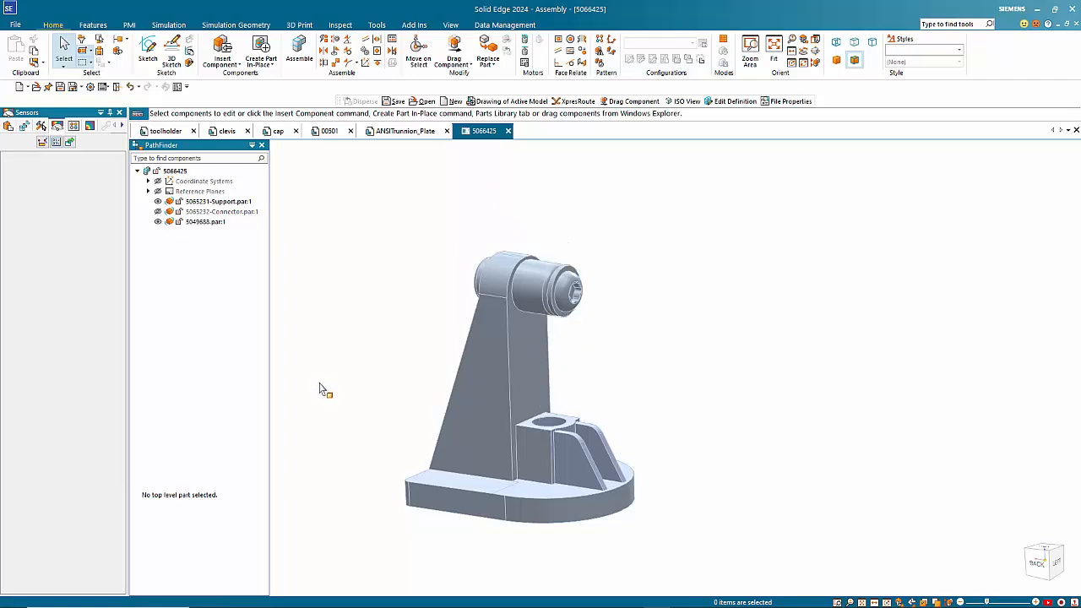
left_click(1040, 562)
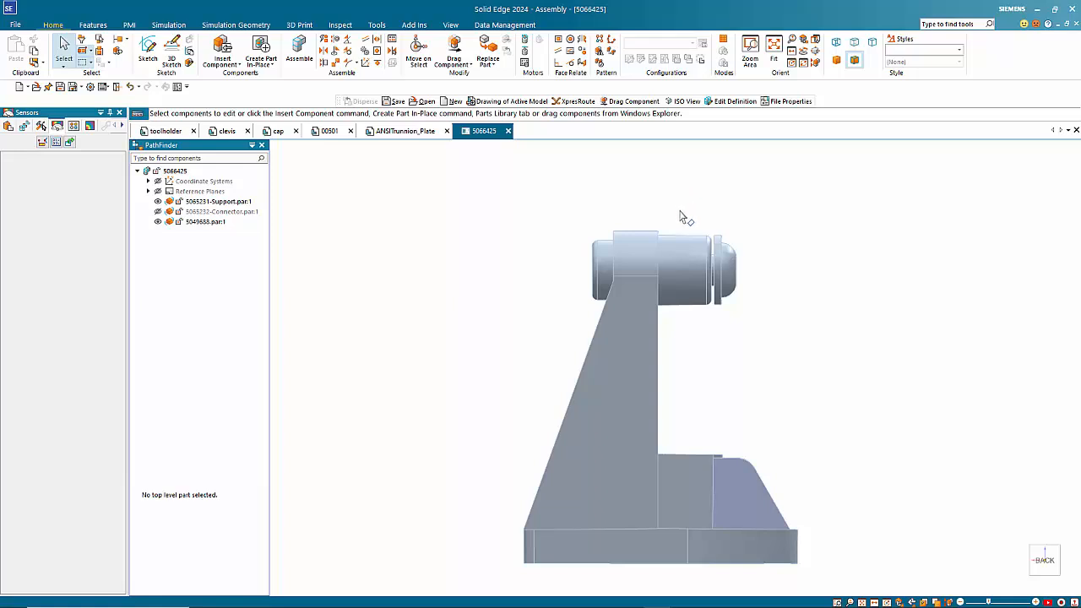
left_click_drag(680, 211, 862, 581)
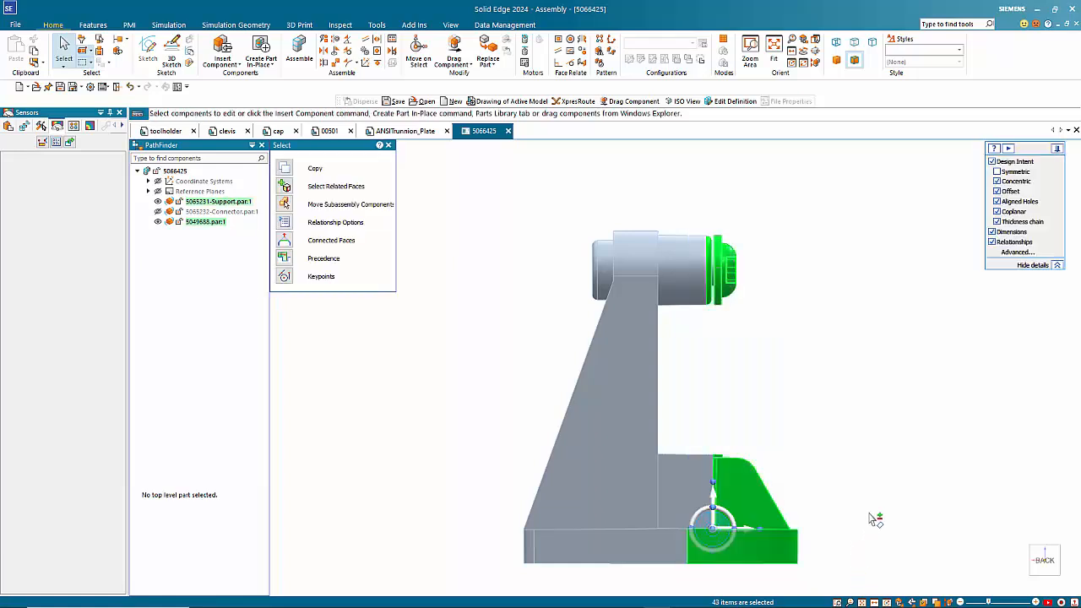
middle_click_drag(862, 504, 818, 548)
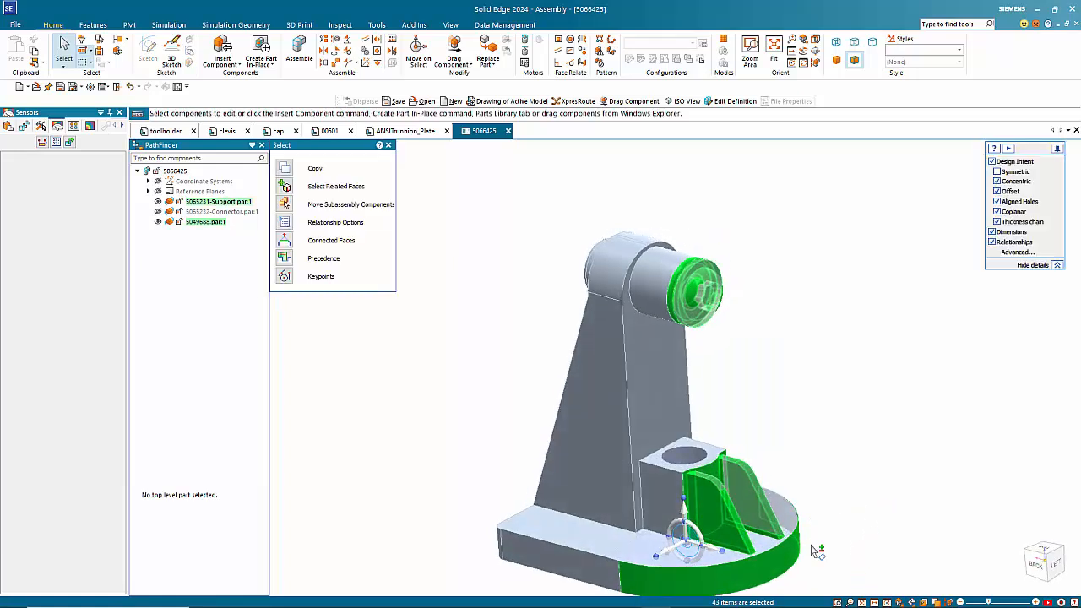
left_click(706, 552)
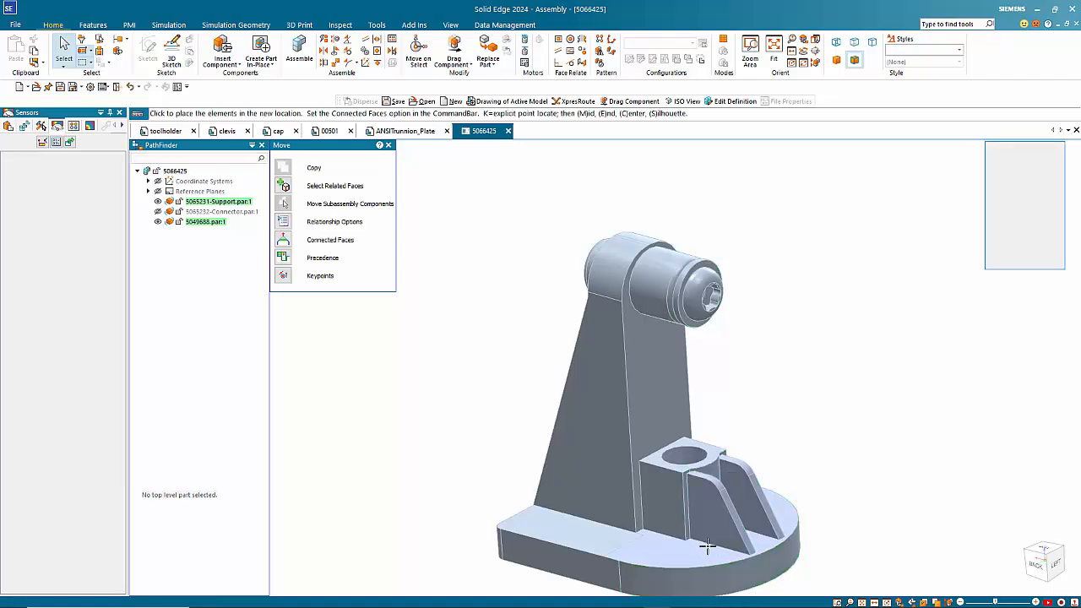
left_click_drag(711, 548, 722, 549)
type("5")
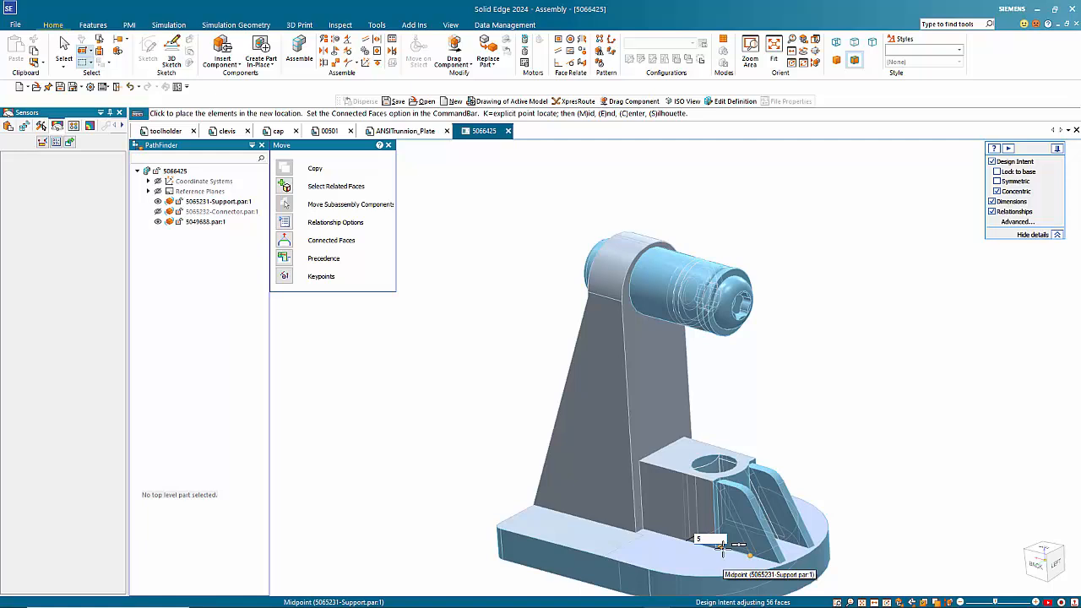
key("Return")
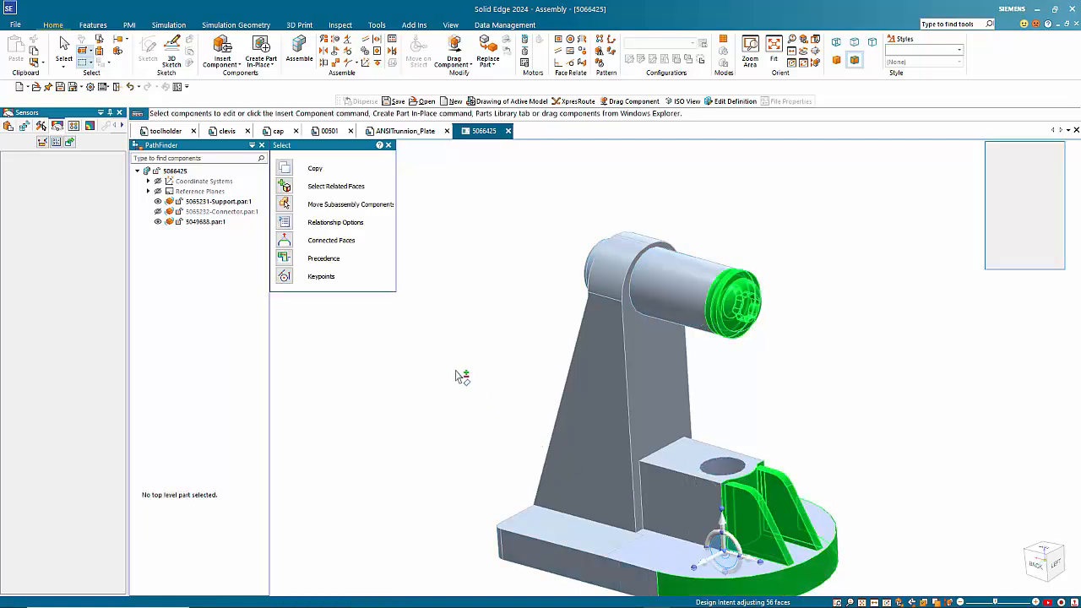
left_click(458, 372)
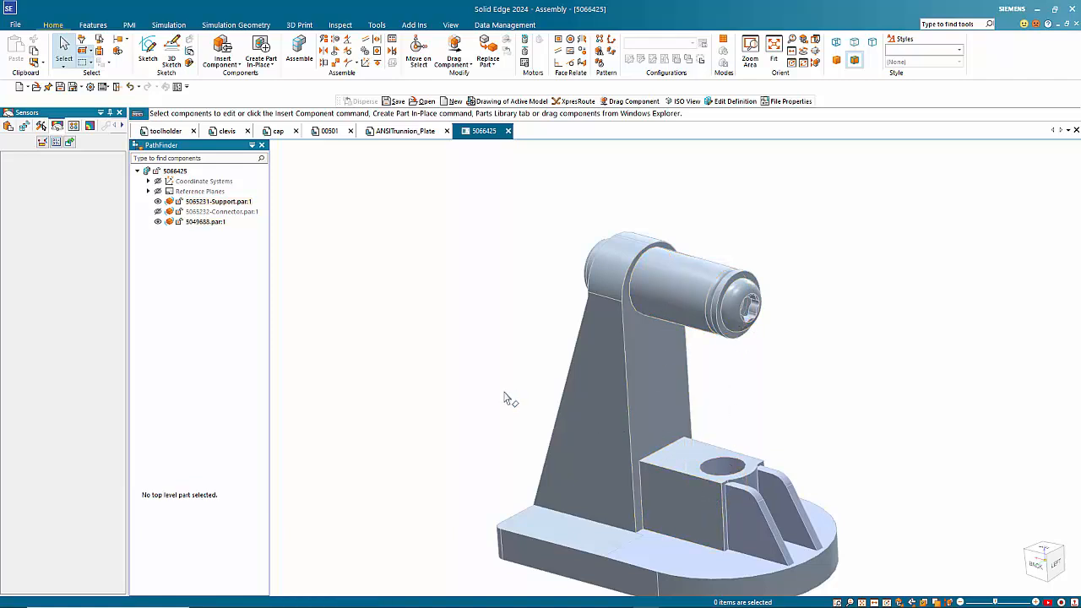
scroll(473, 371, "down", 3)
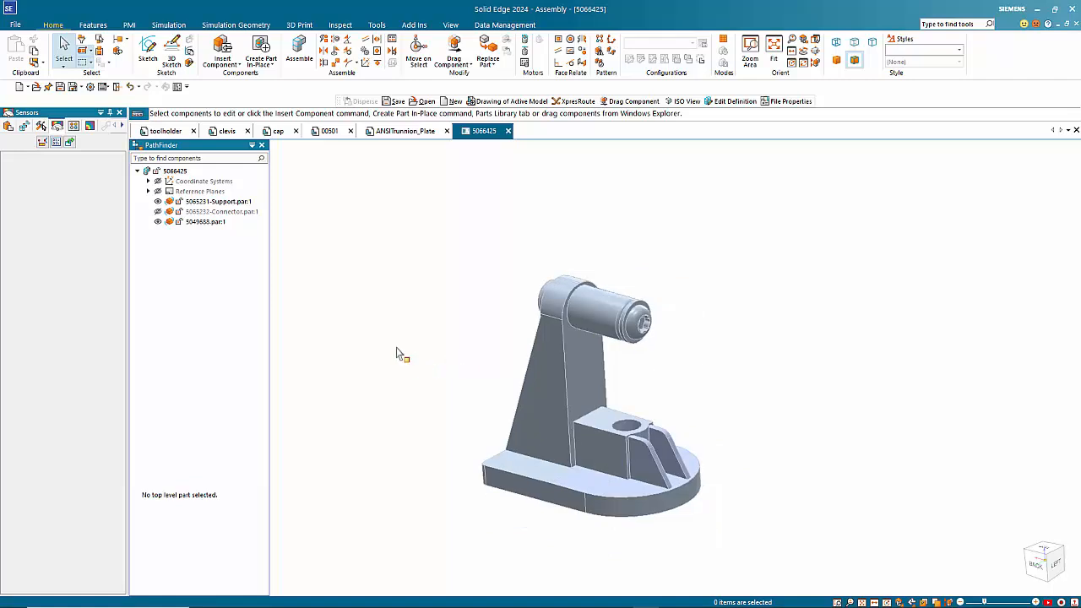
Show the Connector again and rotate its folded upper tab downward about an axis at the bend with the steering wheel
left_click(157, 212)
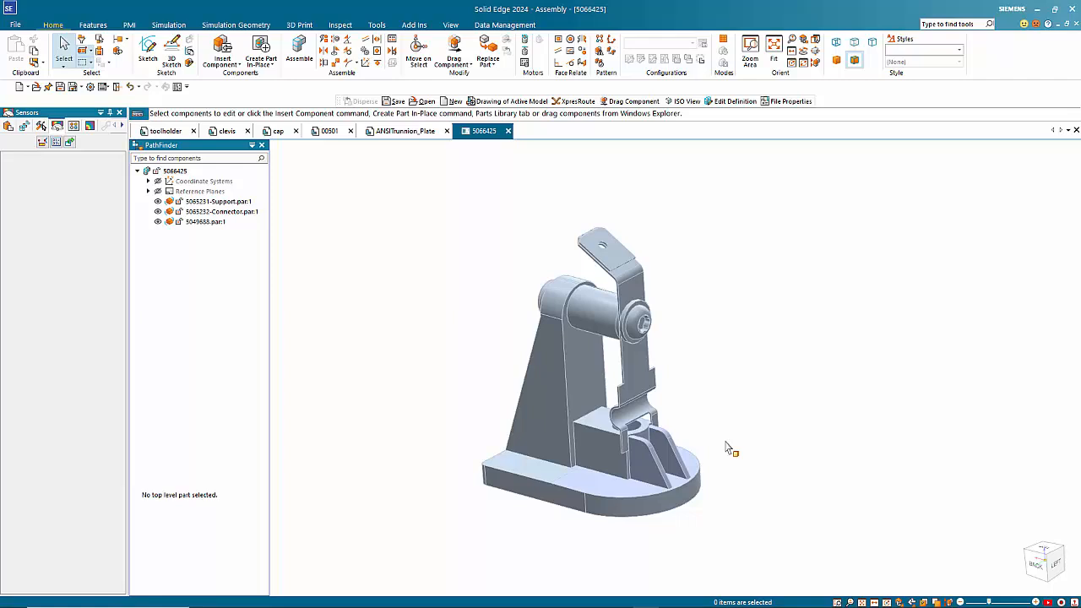
left_click(1038, 564)
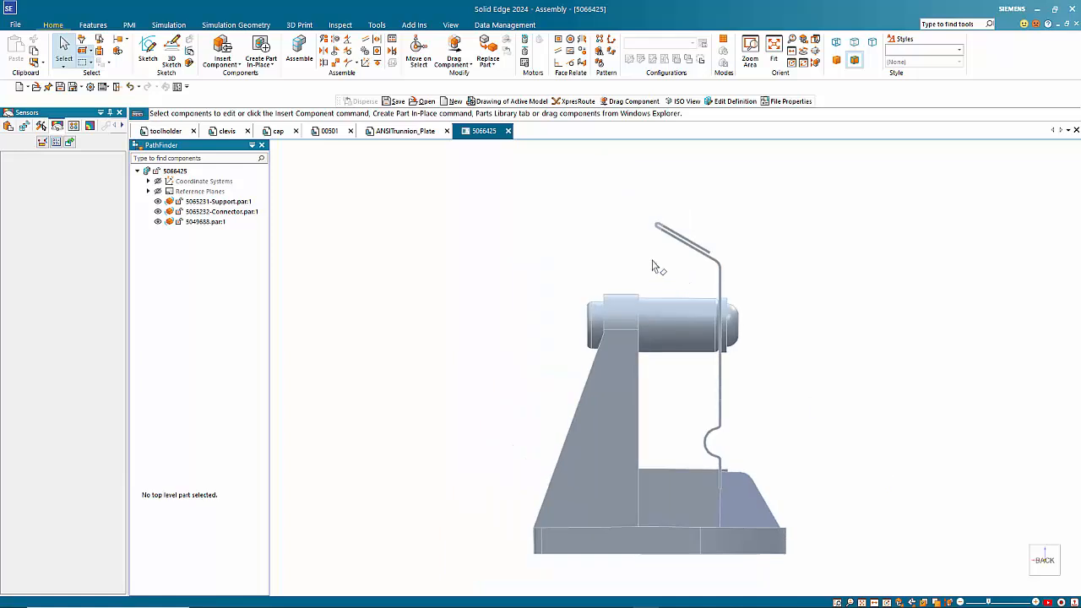
left_click_drag(630, 200, 763, 262)
scroll(740, 242, "up", 1)
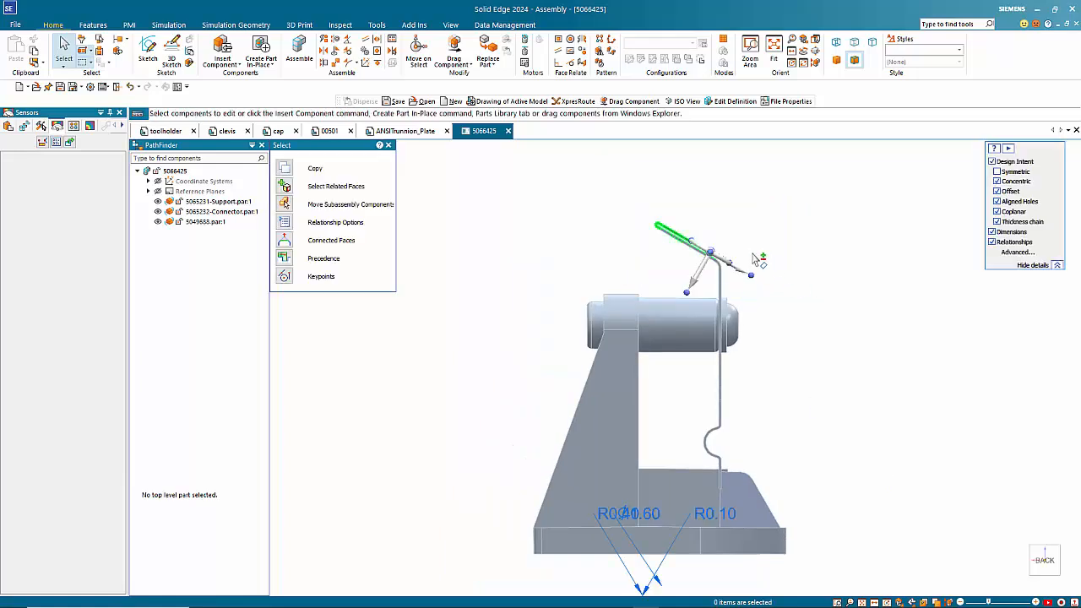
scroll(740, 242, "up", 2)
left_click(684, 268)
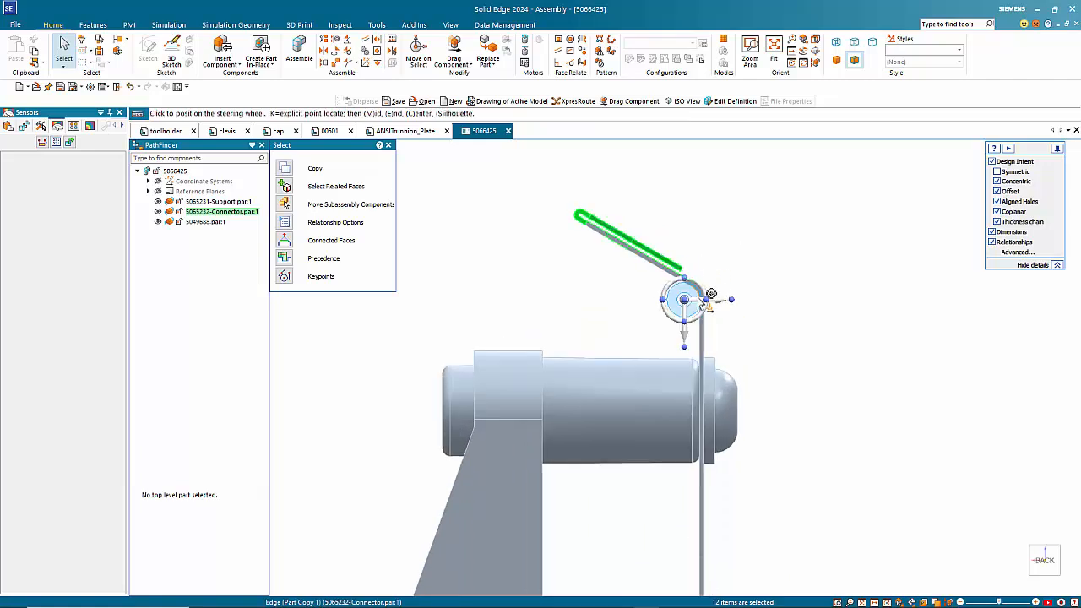
left_click(706, 297)
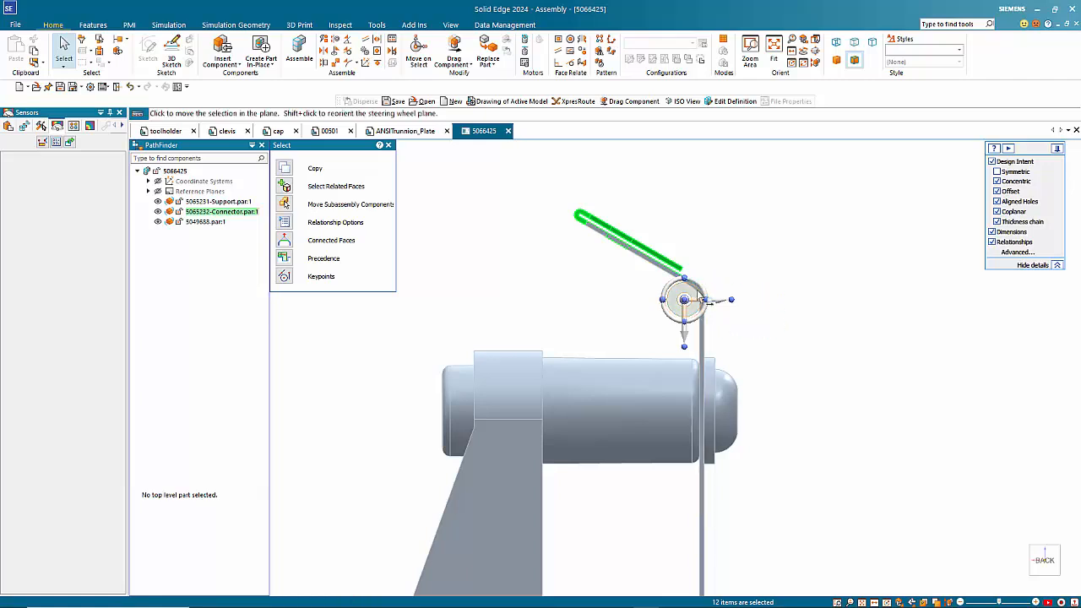
middle_click_drag(733, 306, 676, 310)
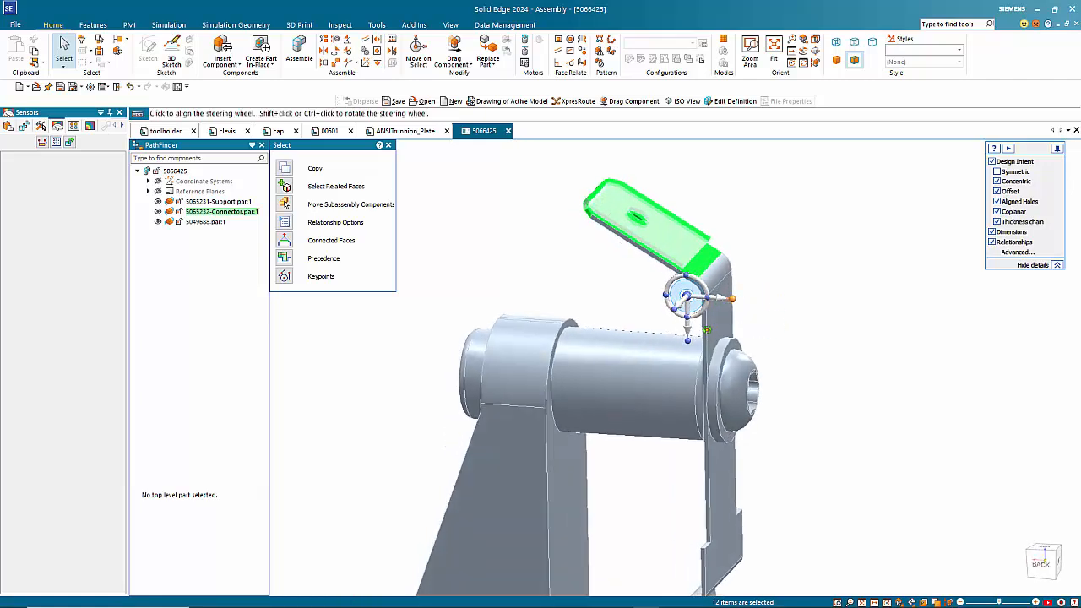
left_click(678, 293)
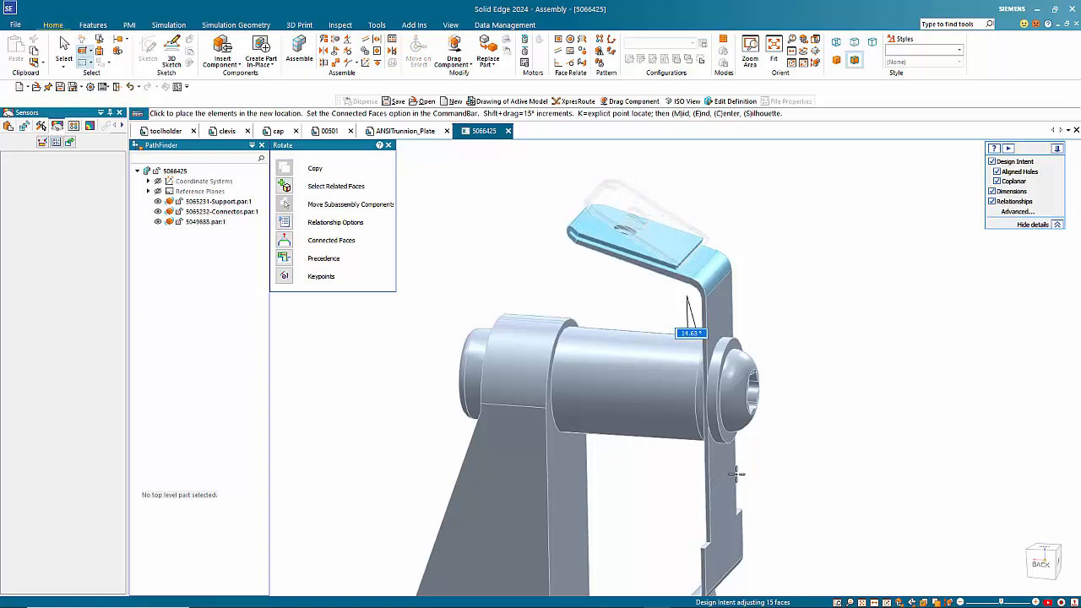
key("Return")
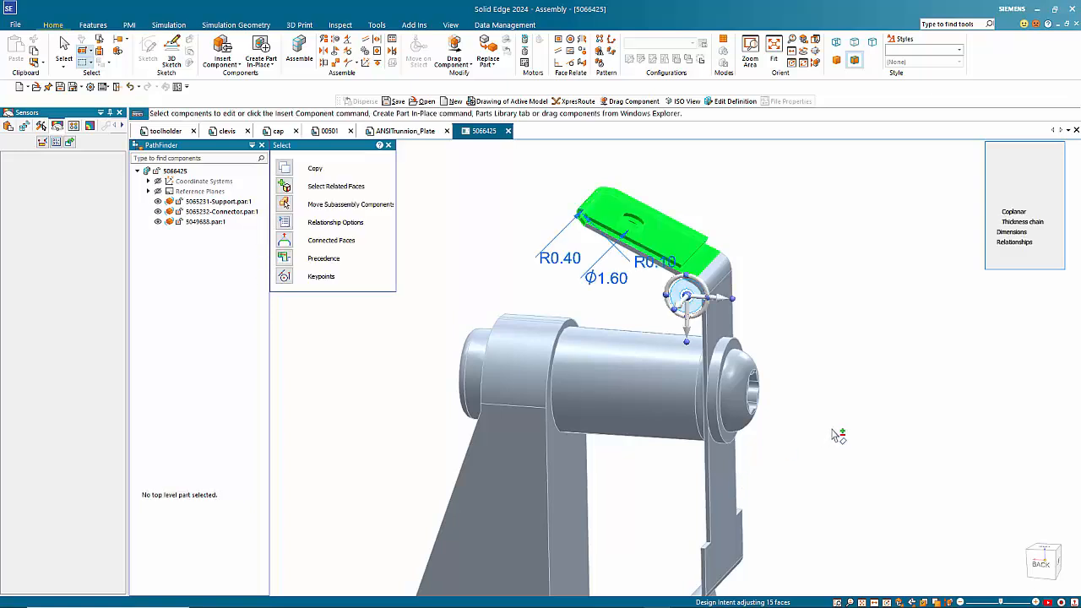
key("Escape")
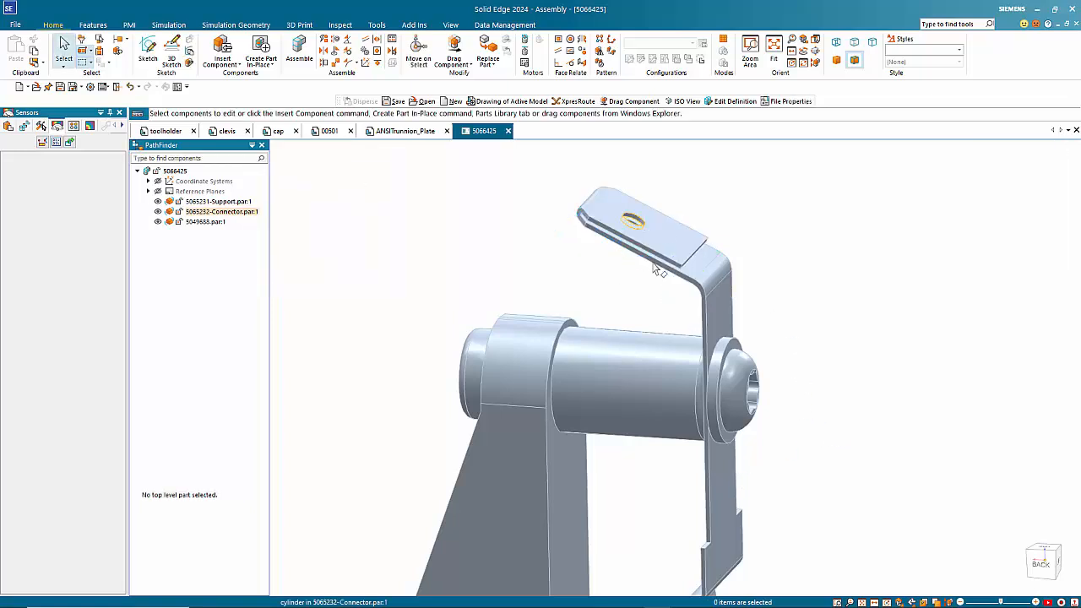
scroll(840, 348, "down", 1)
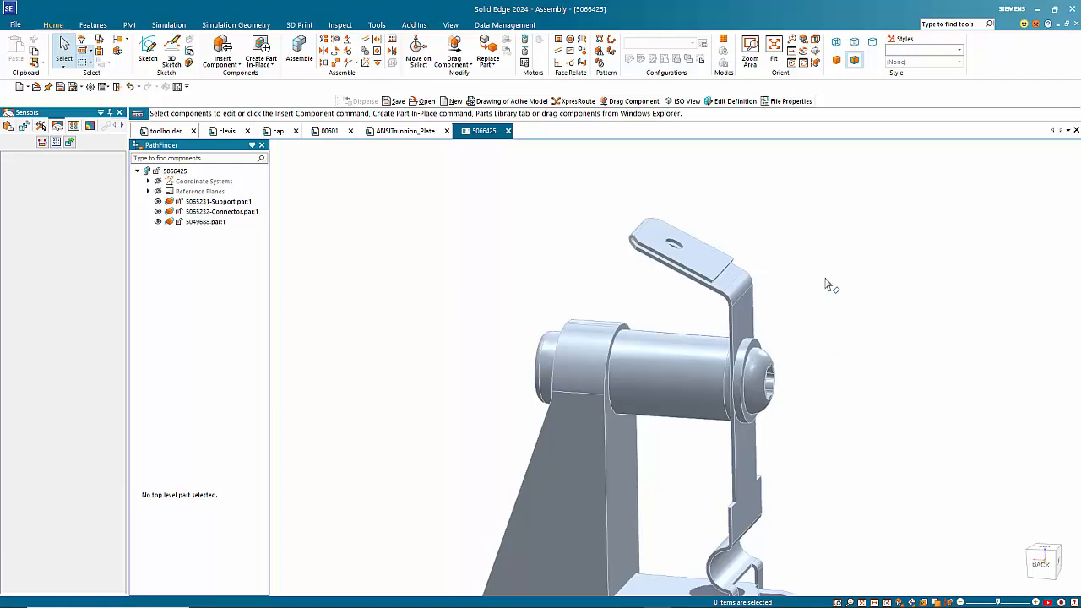
scroll(830, 306, "down", 1)
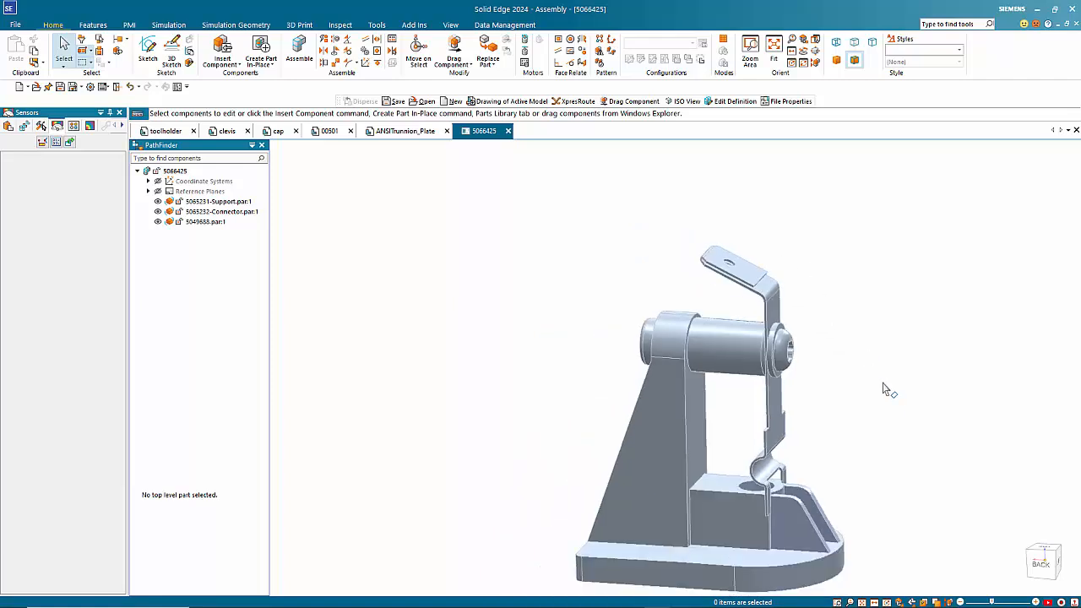
middle_click_drag(888, 386, 800, 344, "shift")
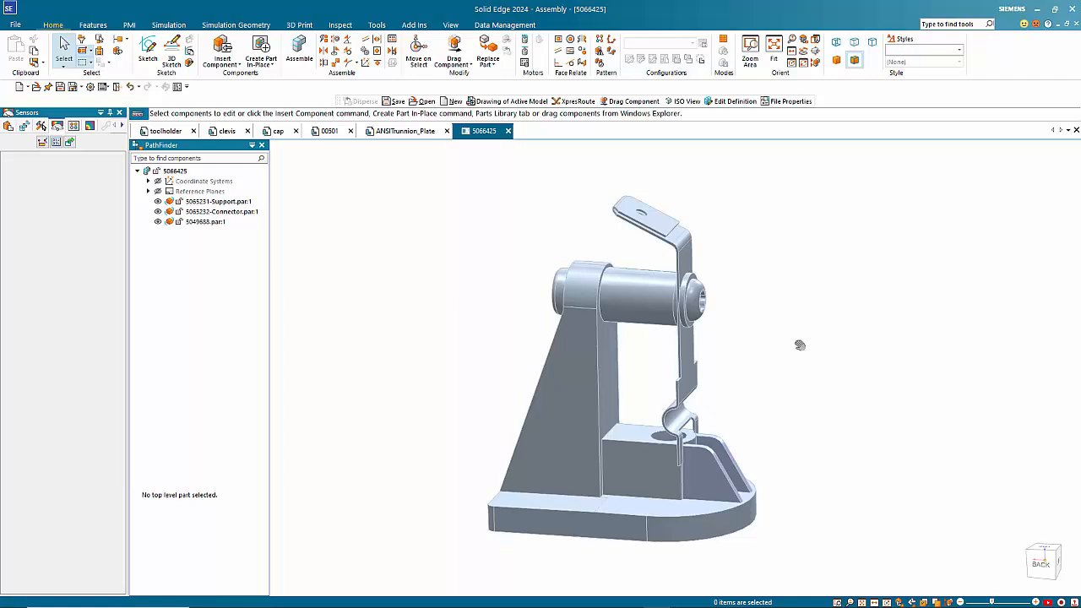